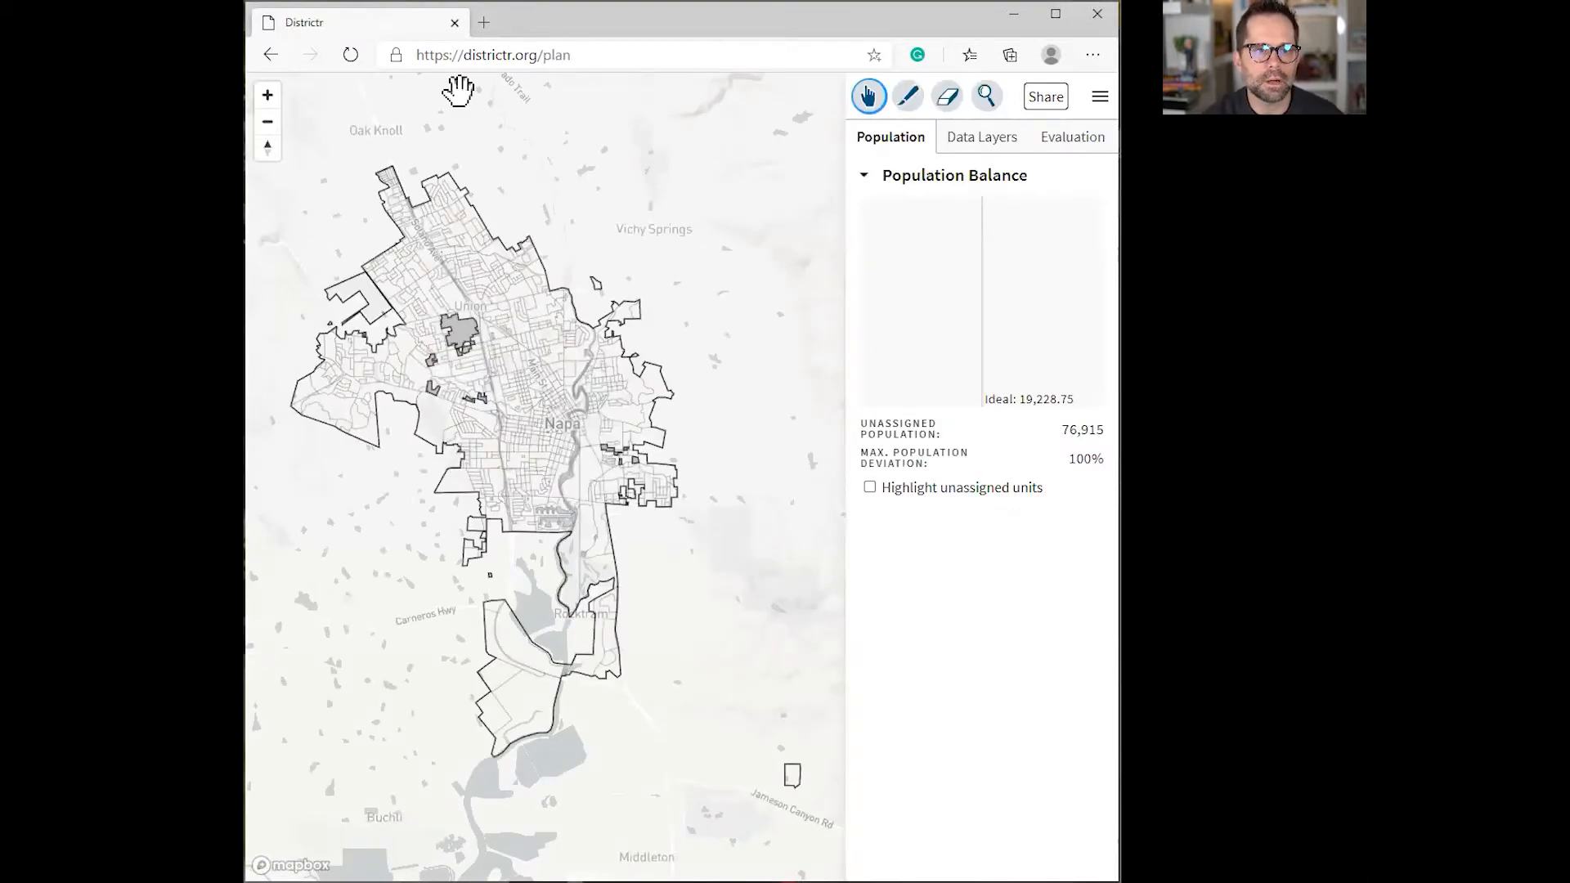
Step: Start a new California city plan for Napa with 4 City Council Districts built out of blocks
click(270, 55)
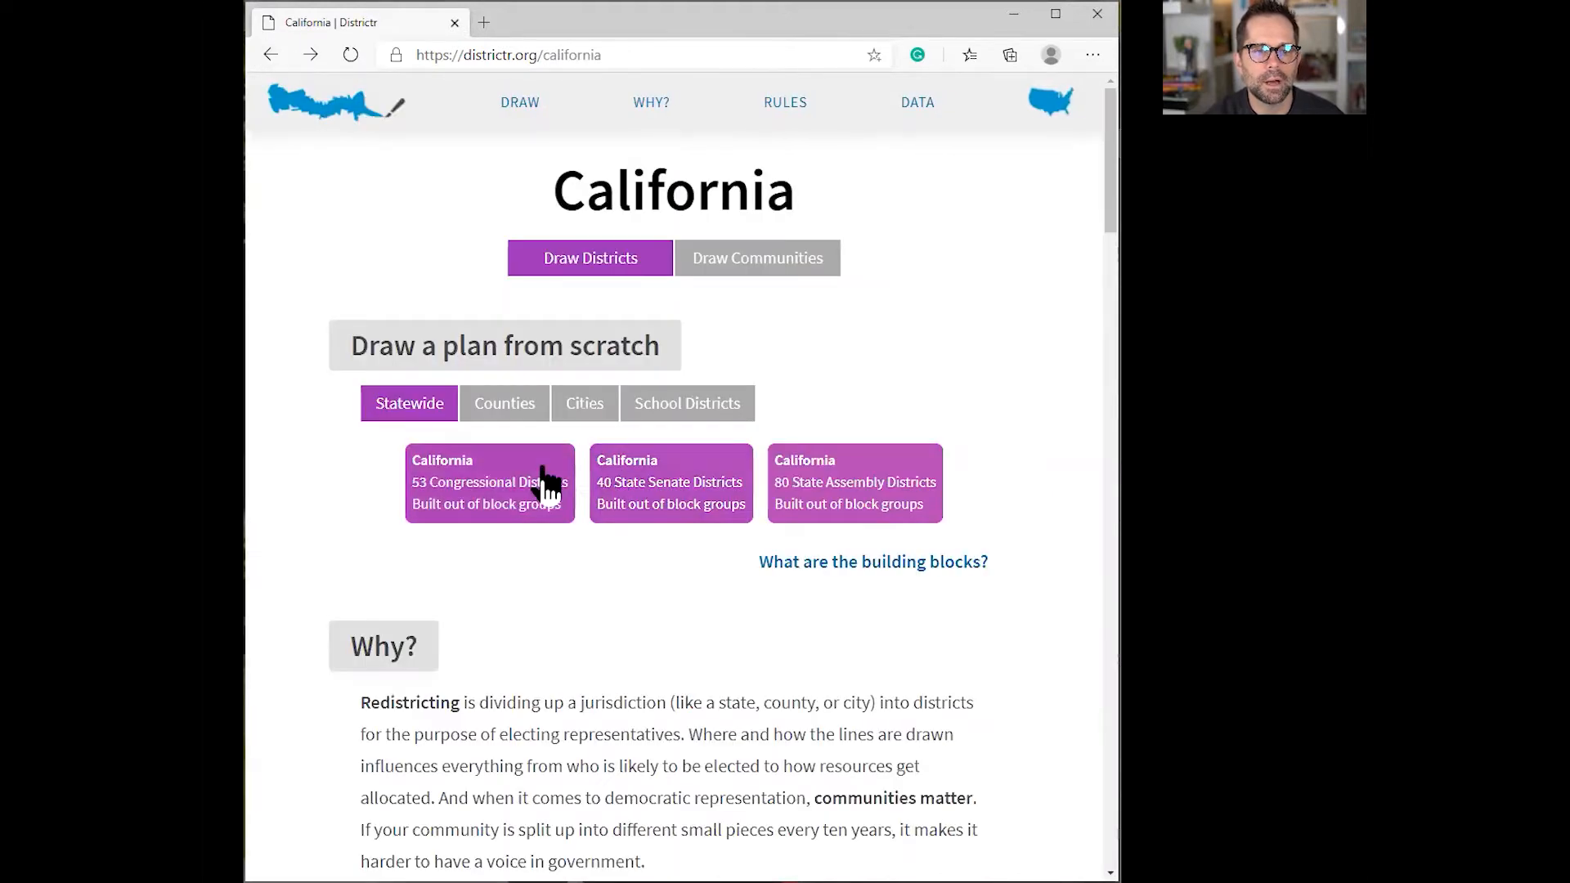
click(587, 399)
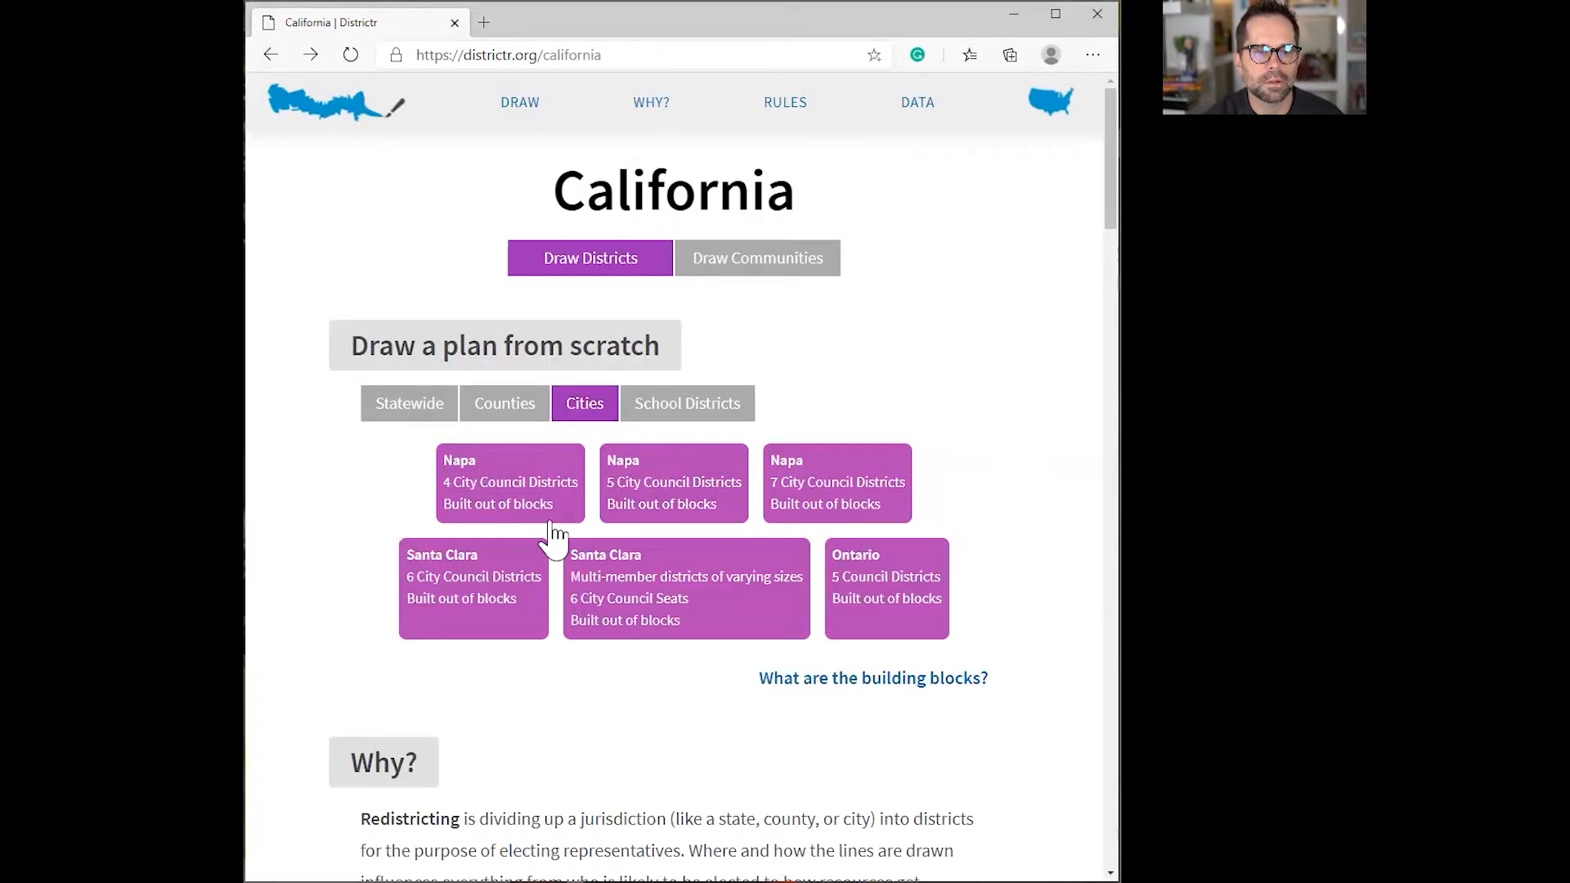
click(527, 501)
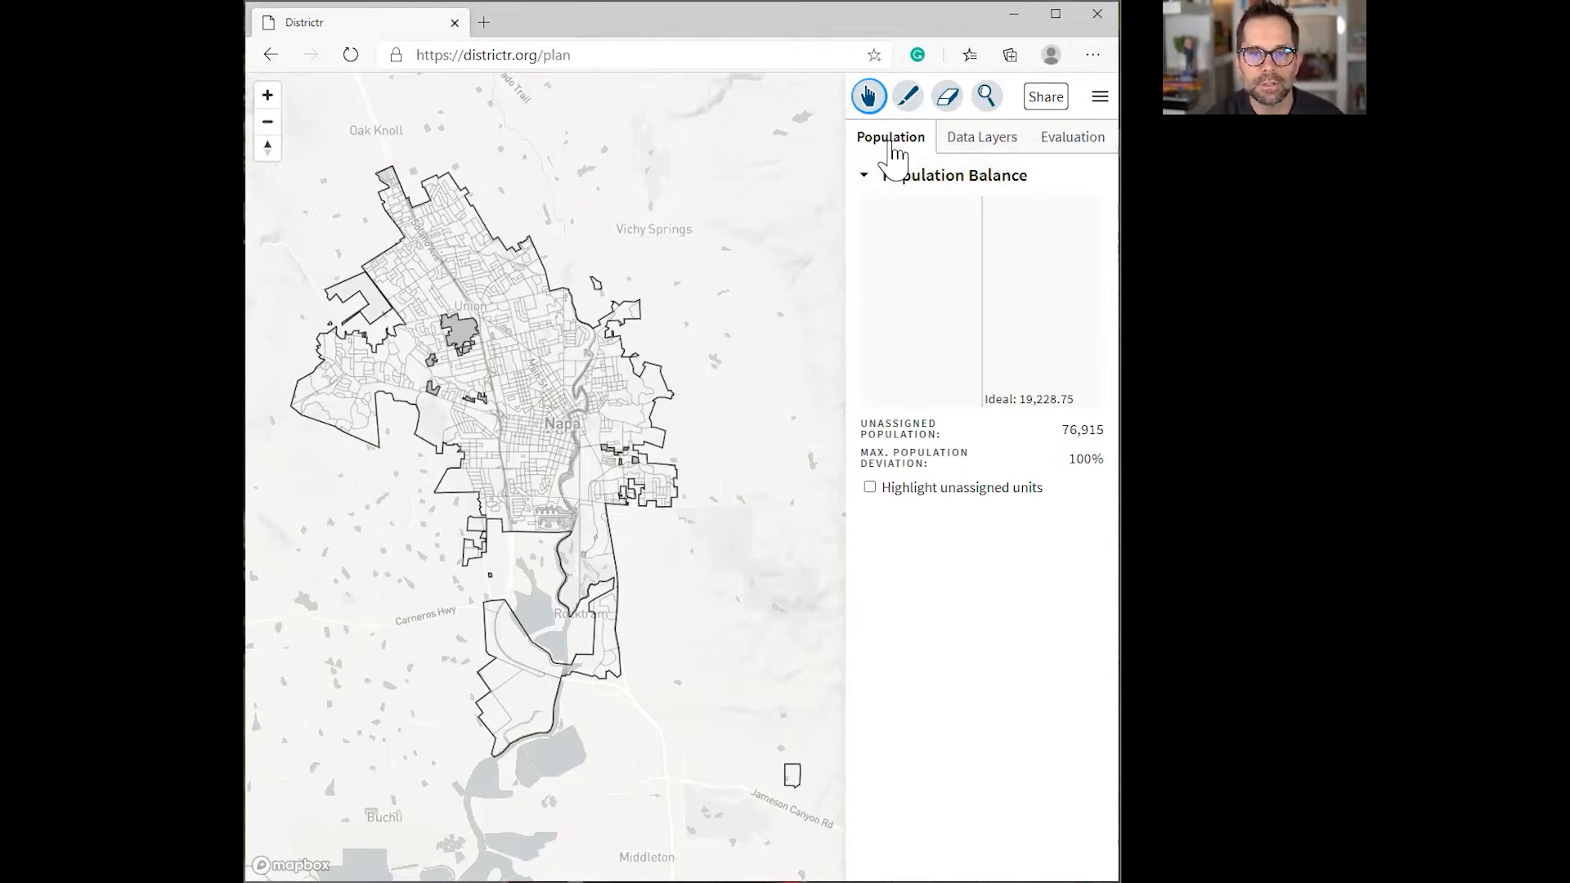
Step: Look over the plan's data layer options, evaluation table and population balance, and preview the highlight of unassigned units
click(974, 147)
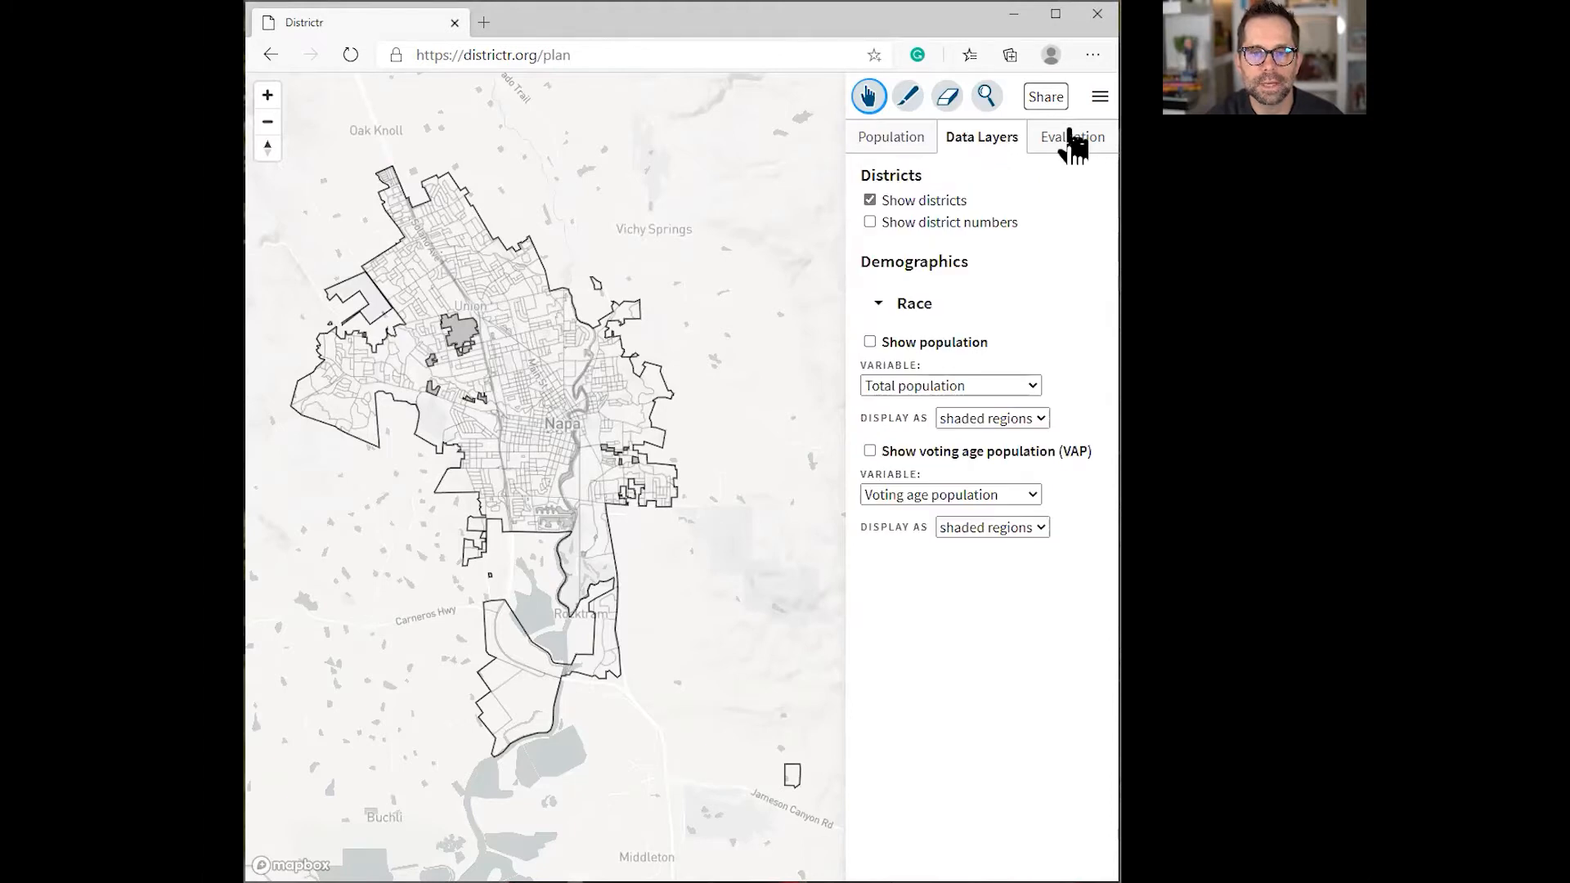
click(1094, 152)
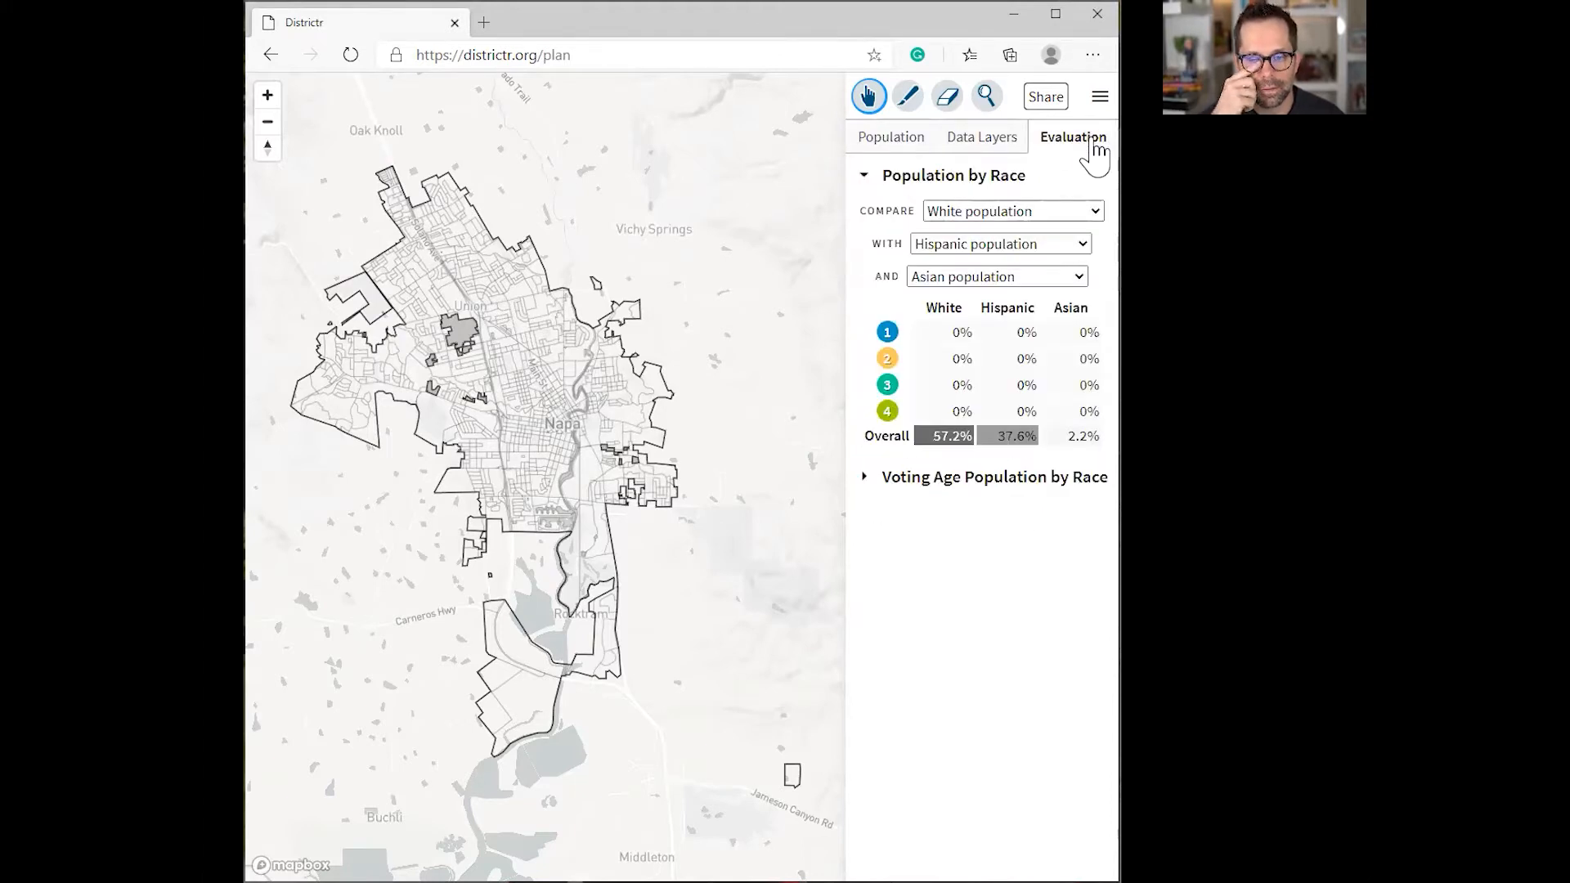
click(891, 141)
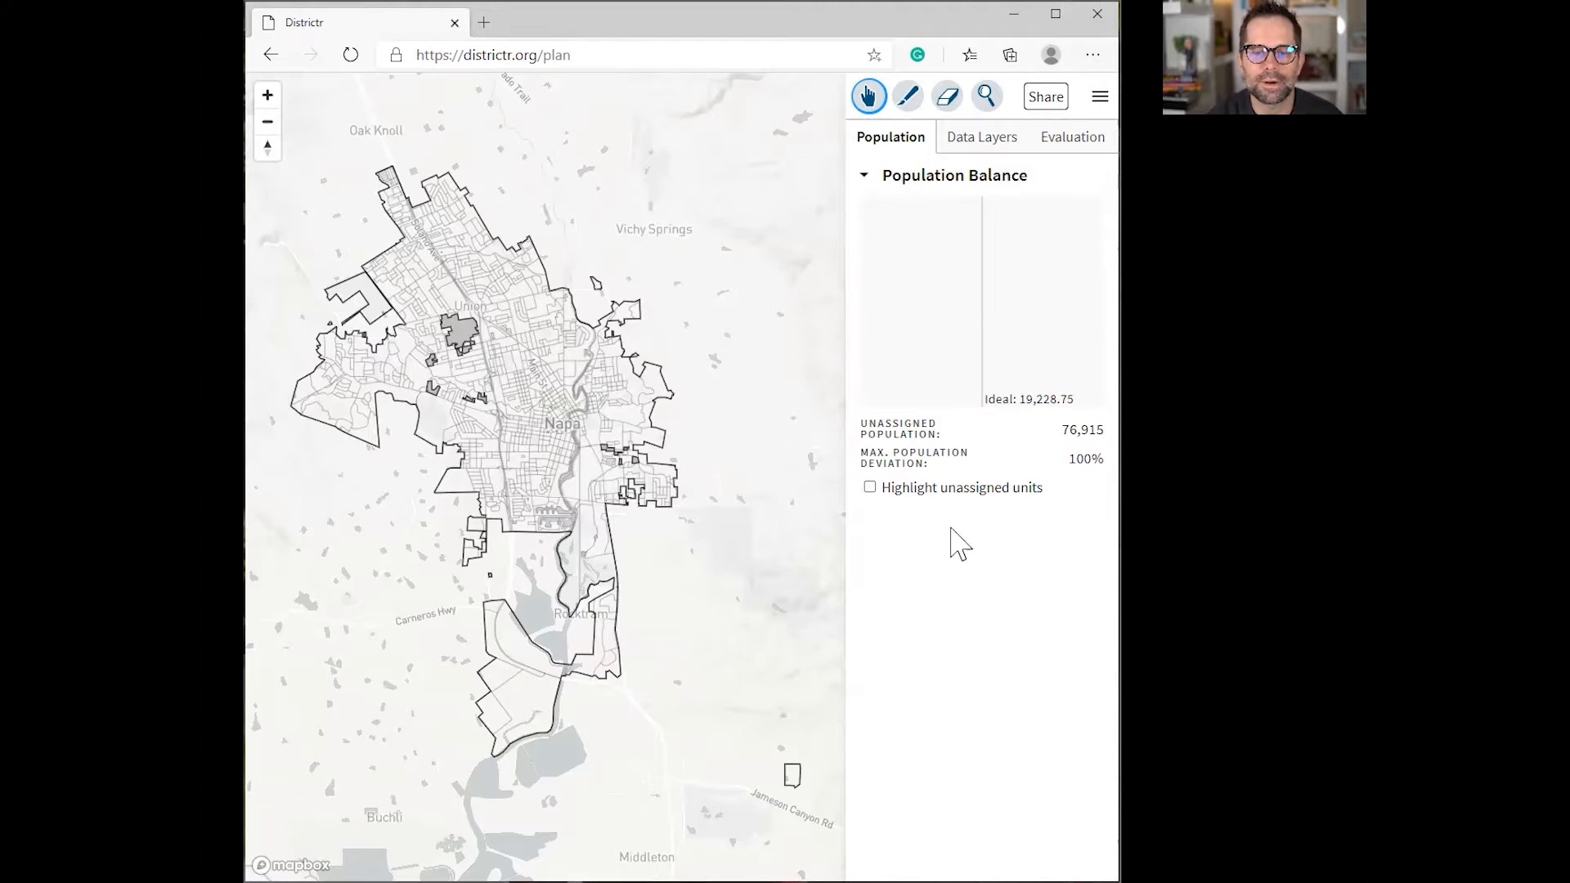
click(869, 487)
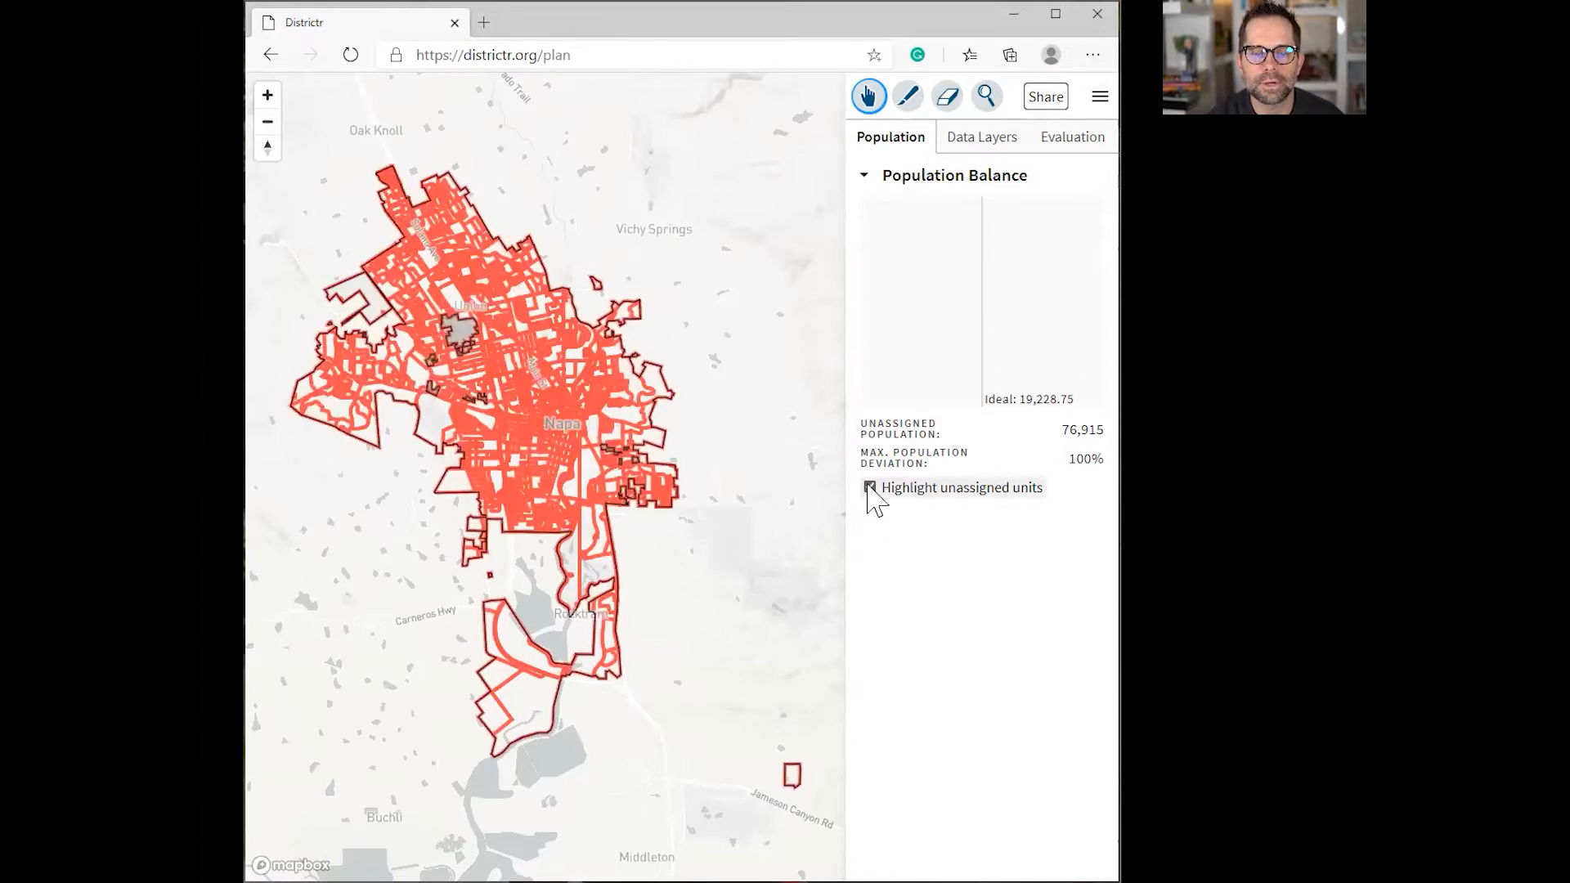
click(869, 487)
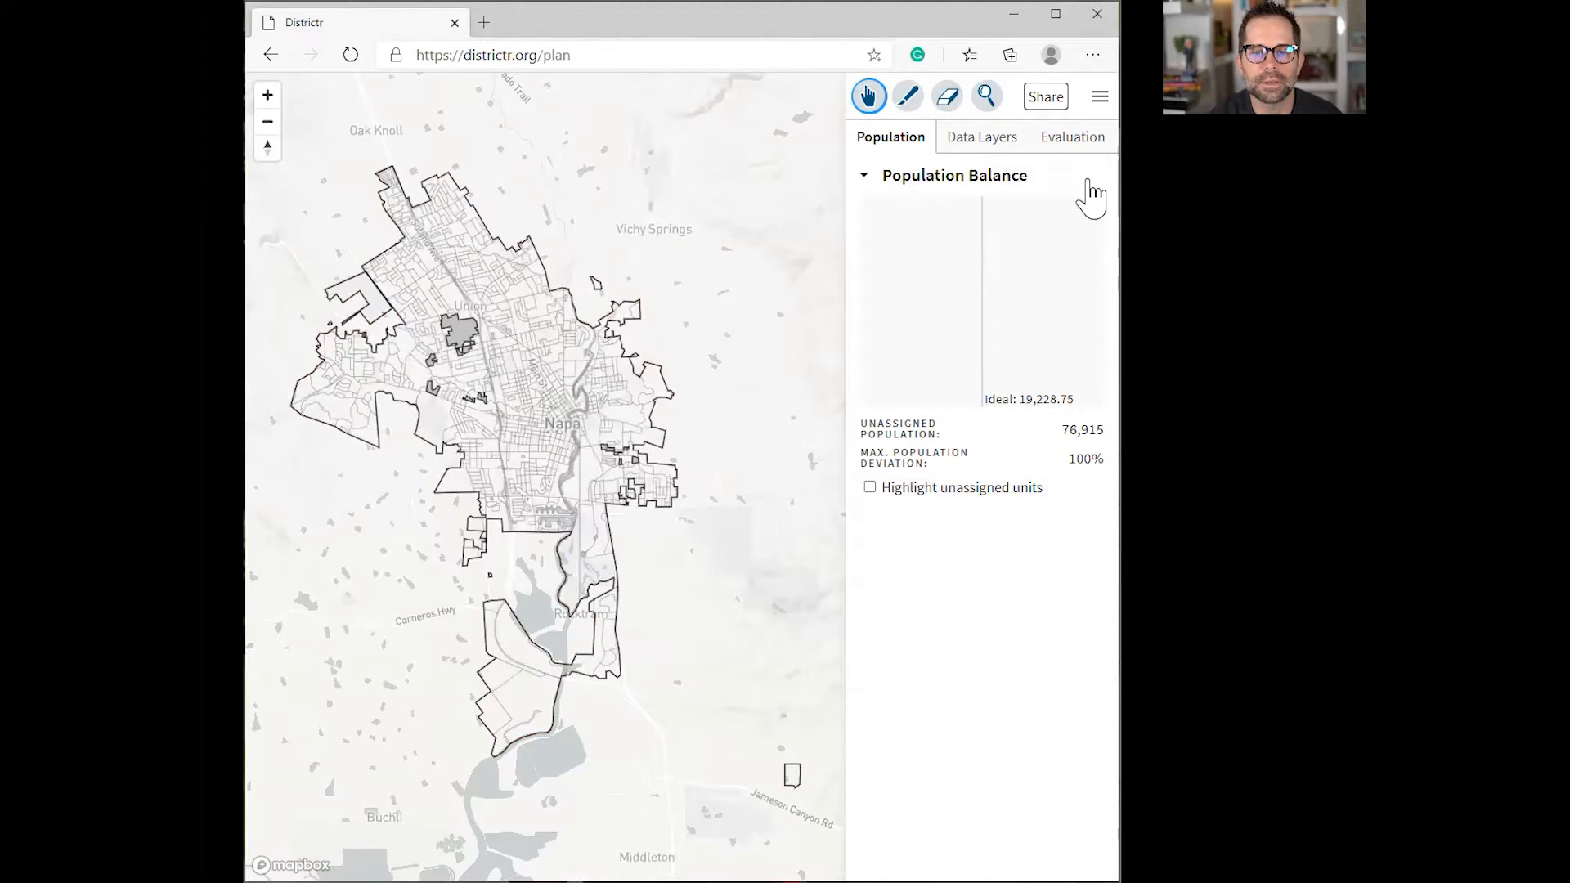
Step: Enable district numbers and display the population layer shaded by Hispanic population
click(999, 147)
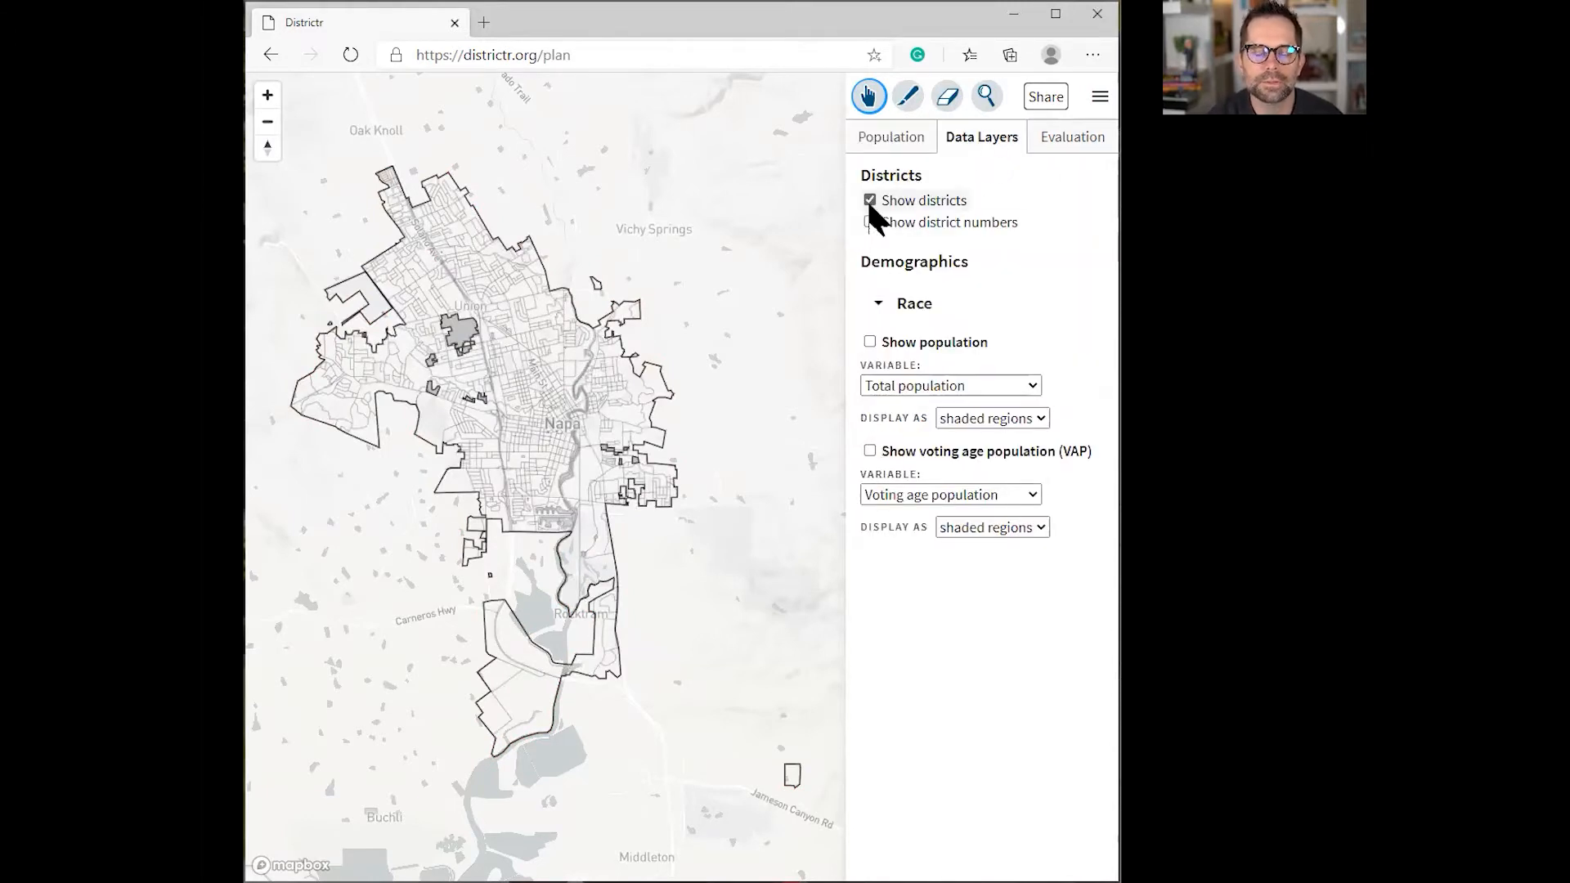
click(870, 222)
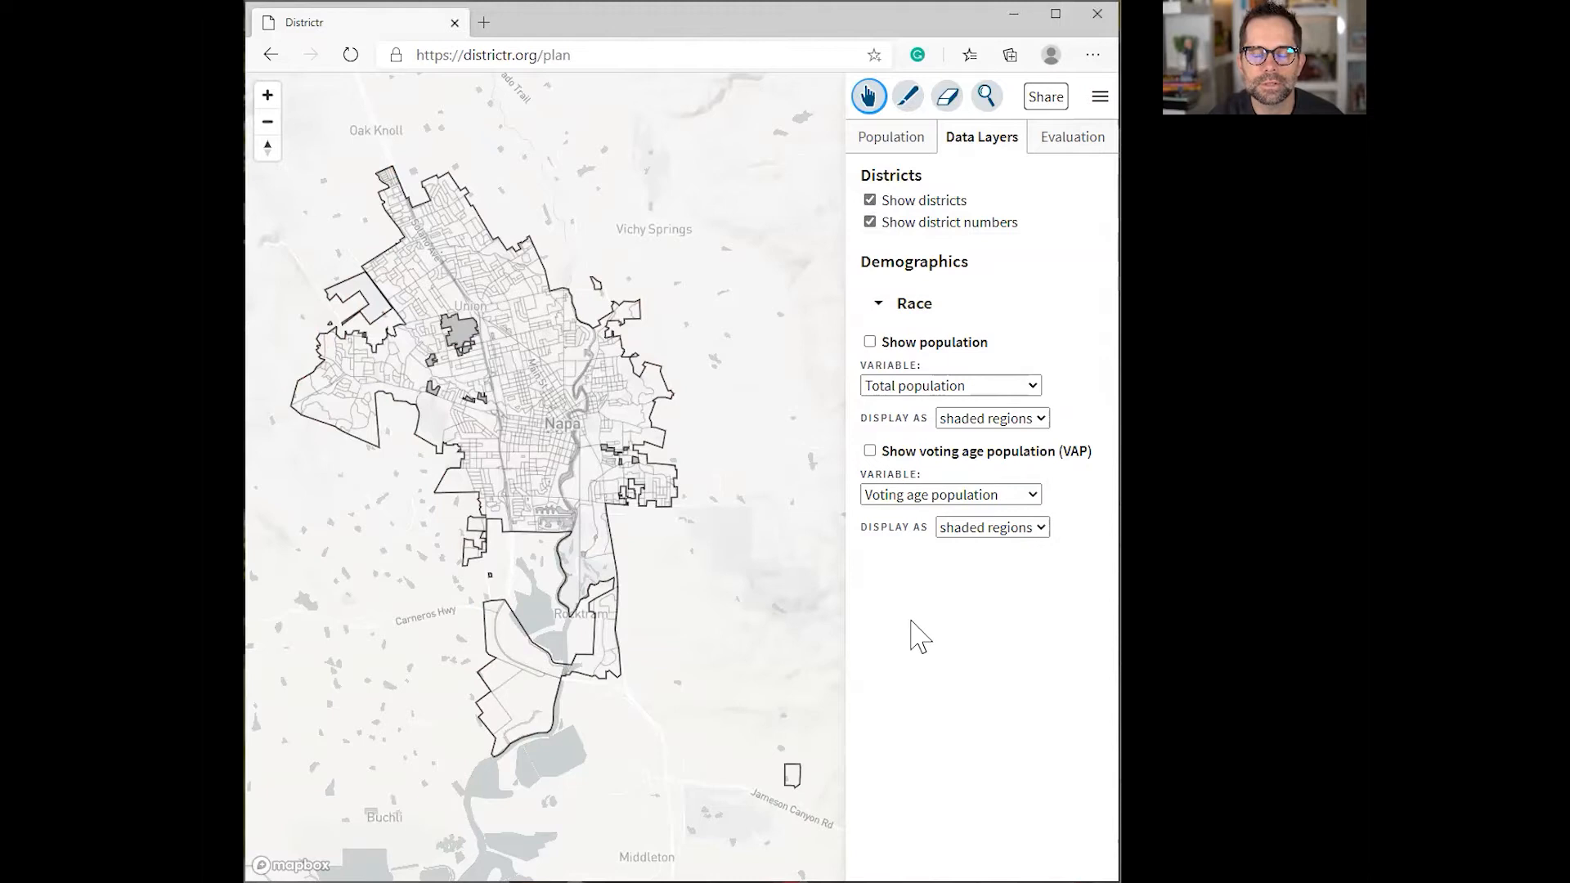
click(870, 343)
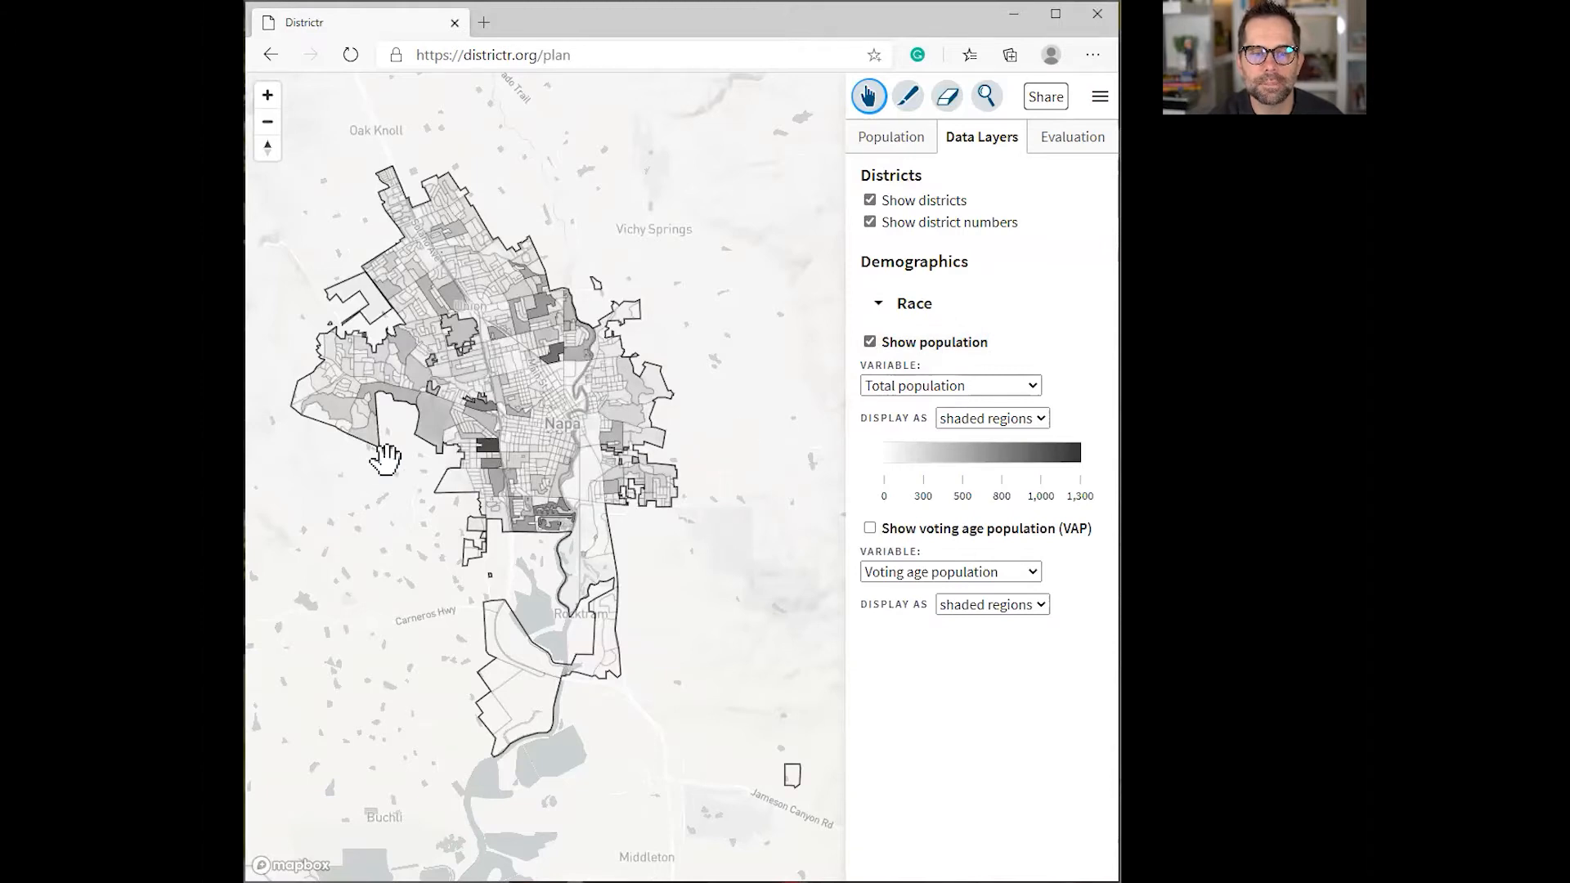
click(1004, 386)
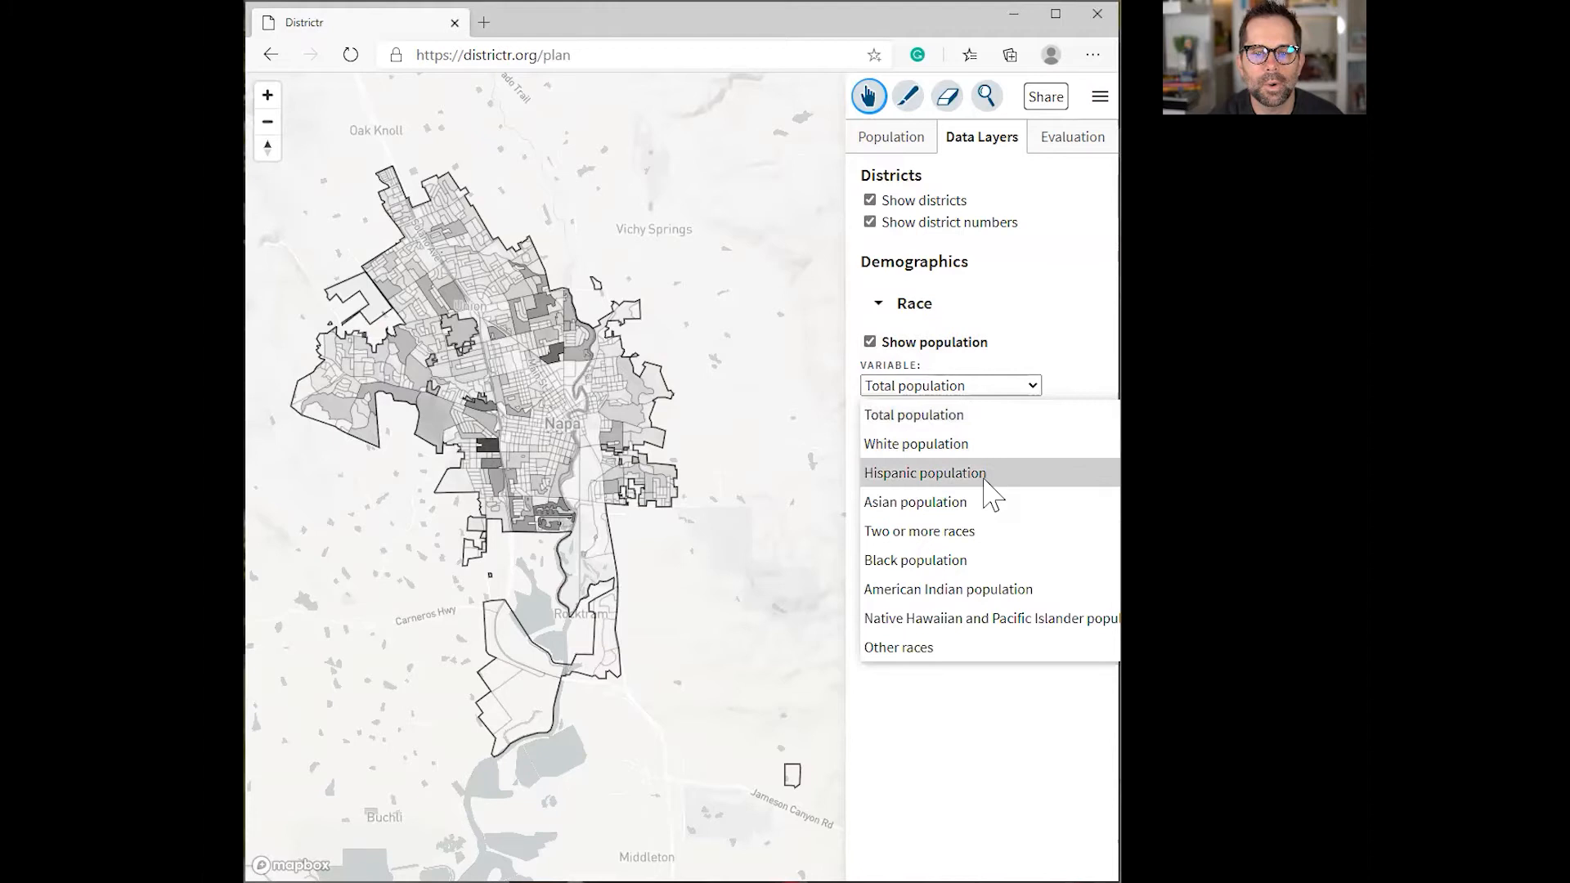
click(989, 474)
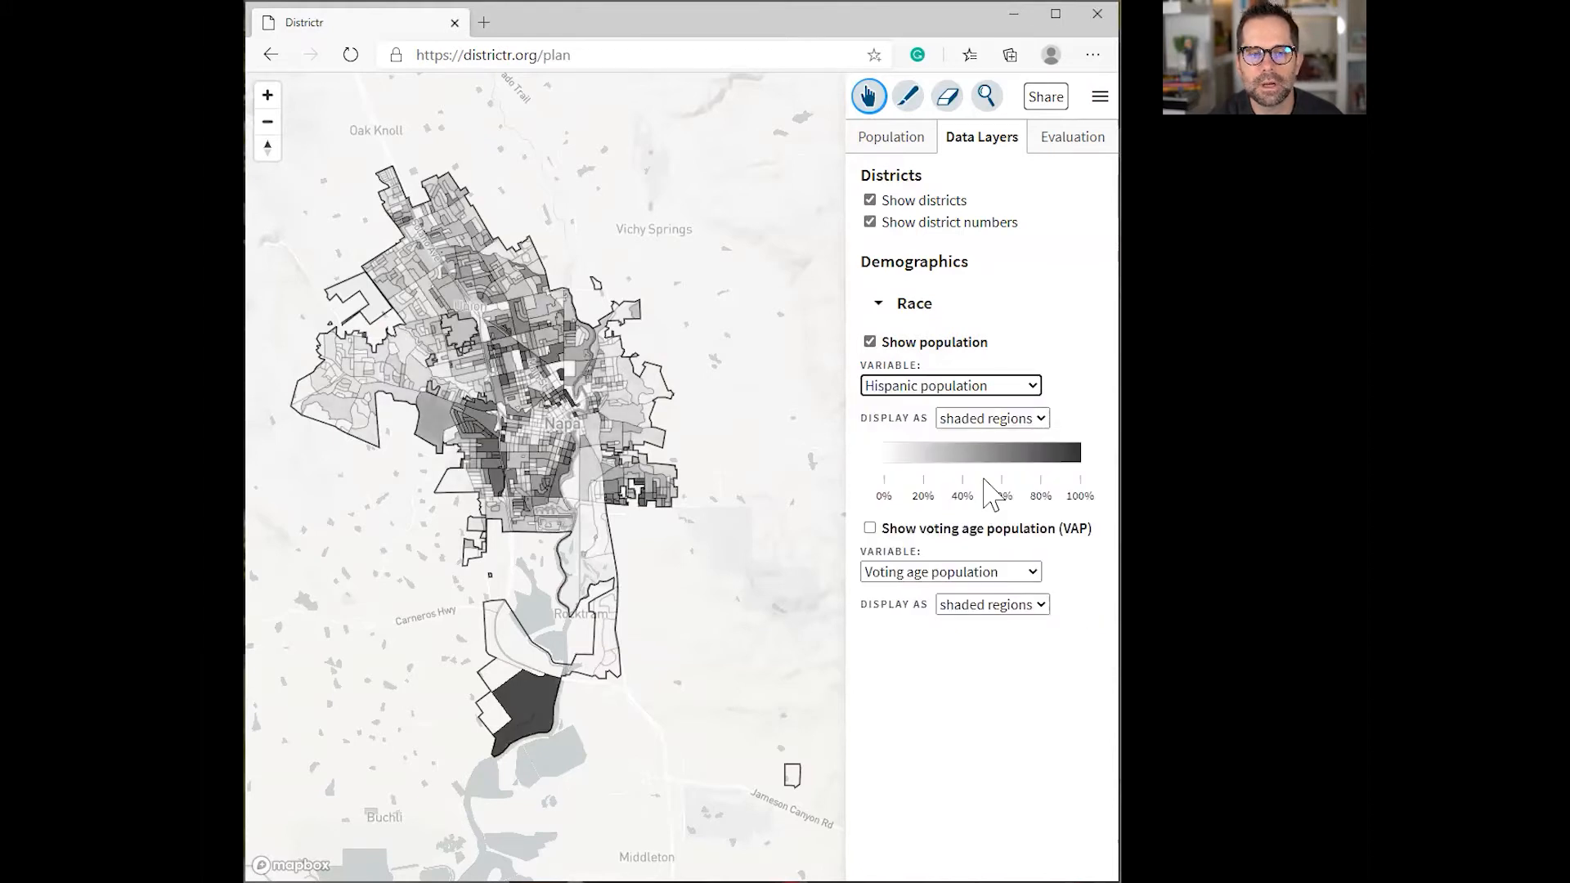
click(1034, 388)
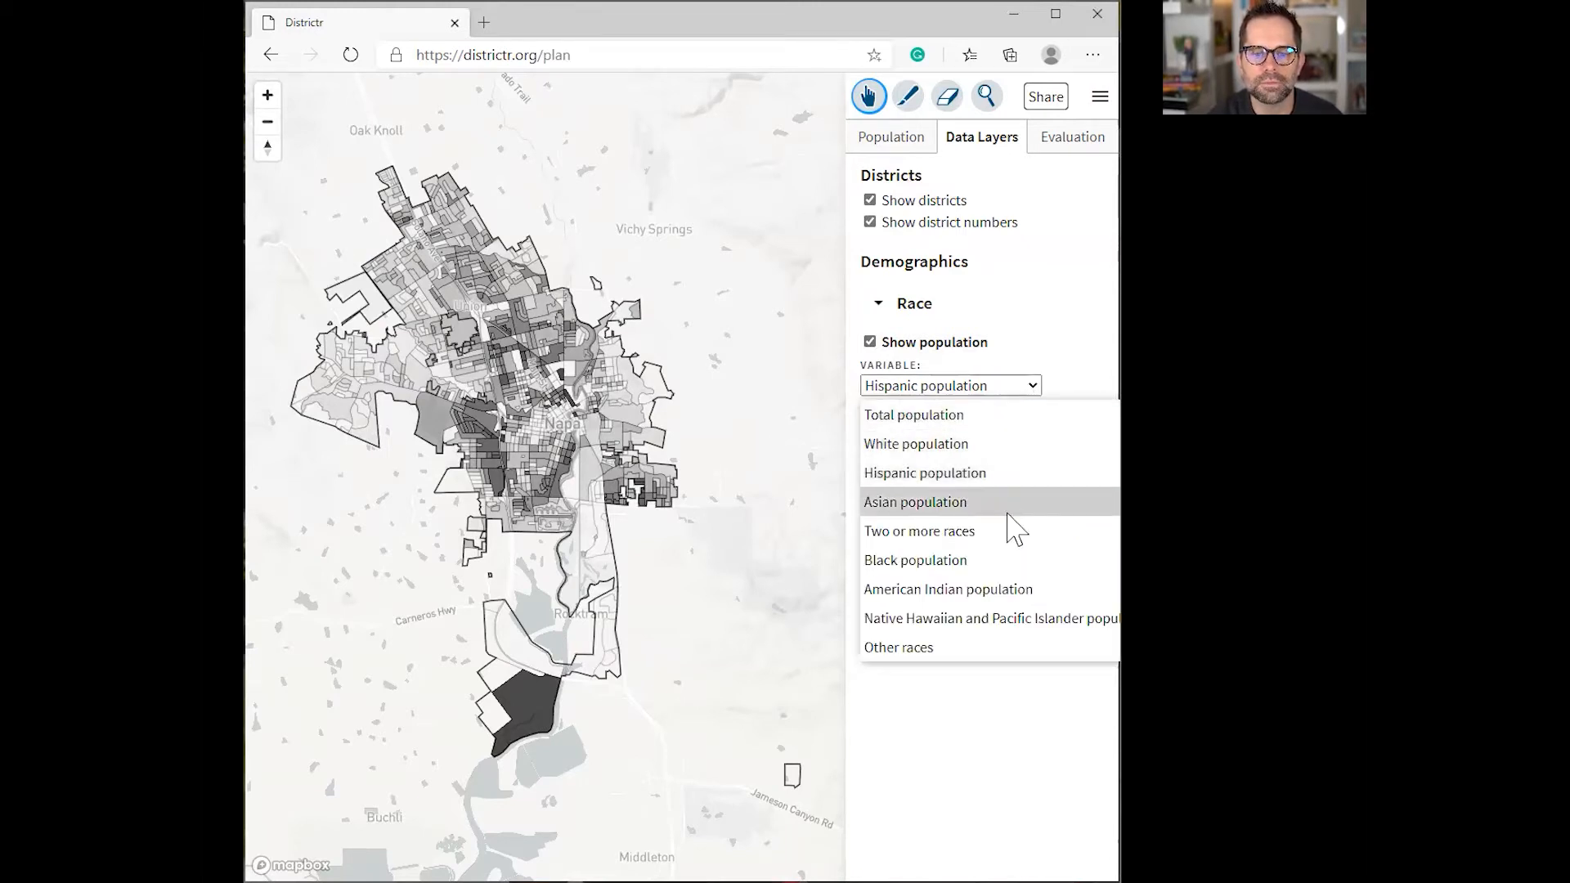
click(1067, 357)
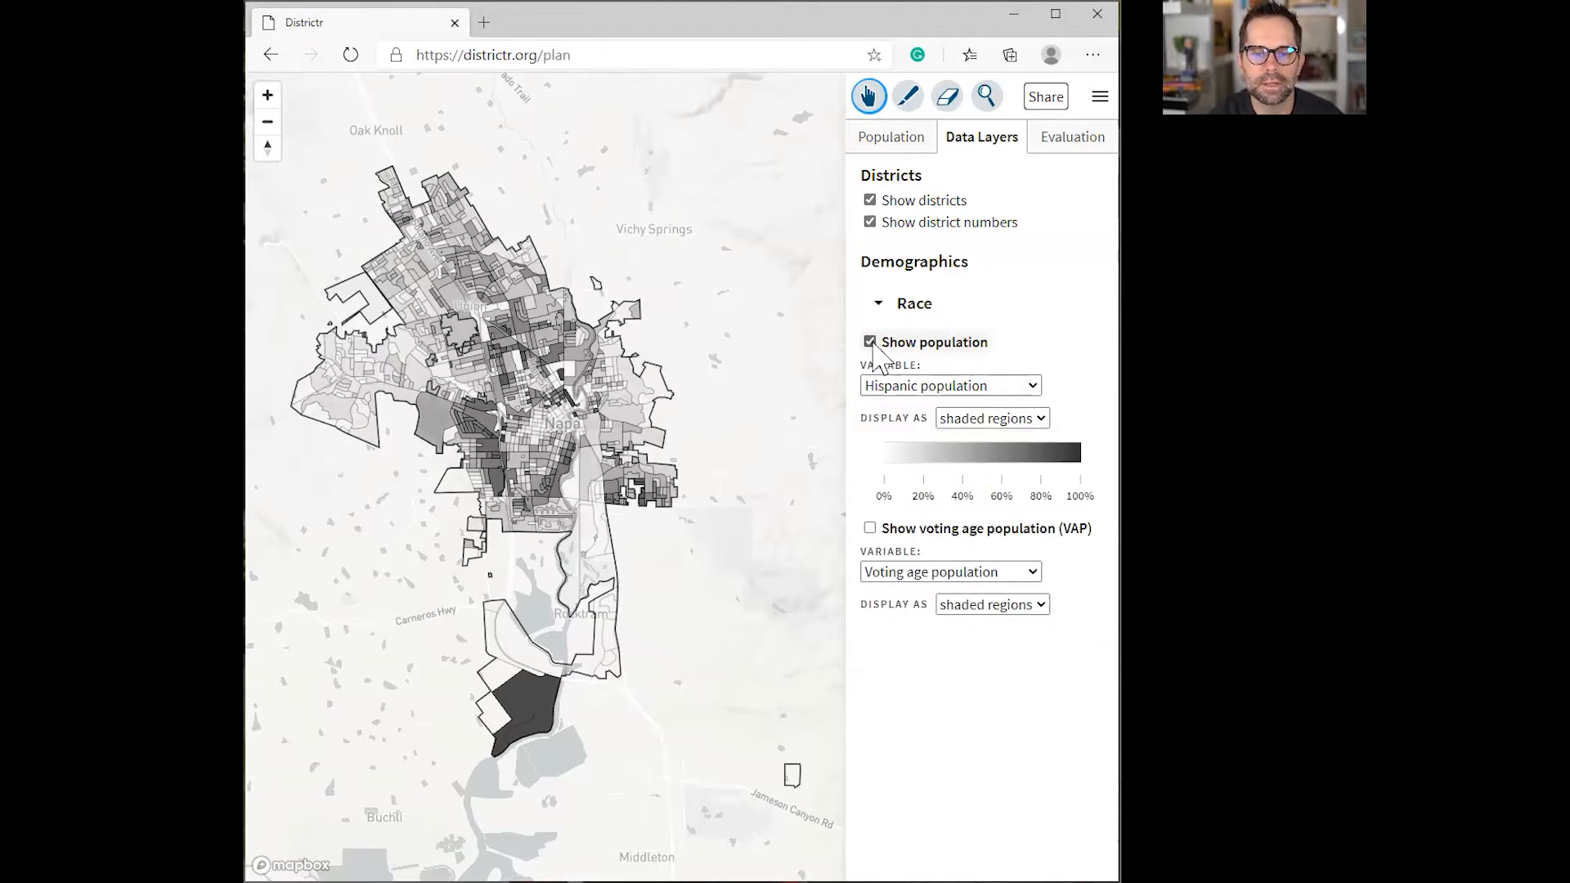
Step: Replace the population layer with the voting age population layer, using the Hispanic voting age population variable
click(870, 529)
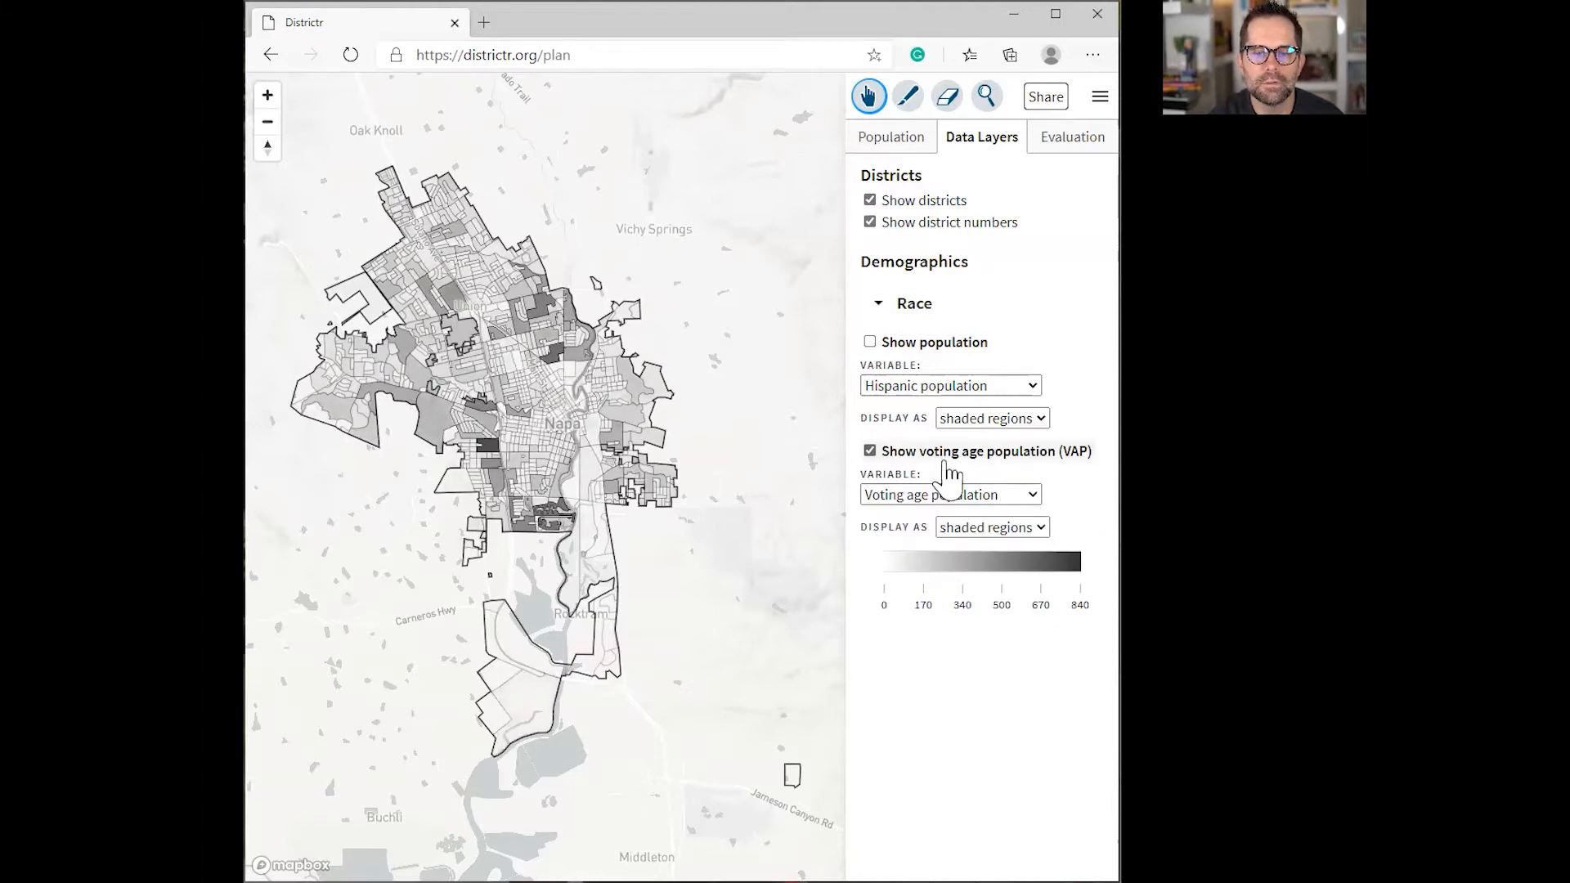
click(1033, 496)
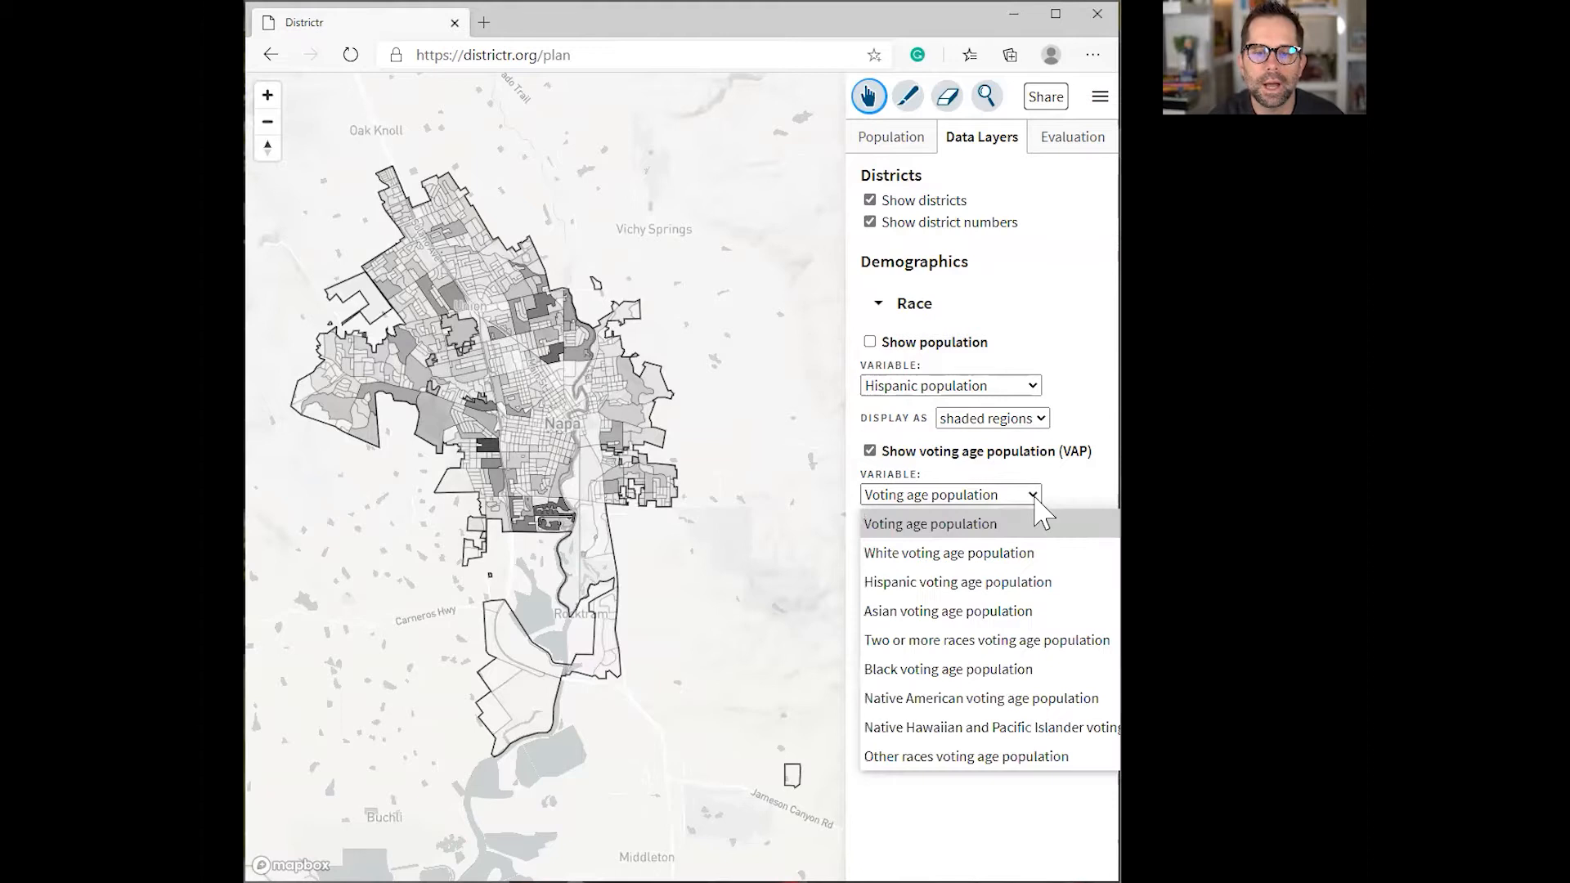
click(1014, 582)
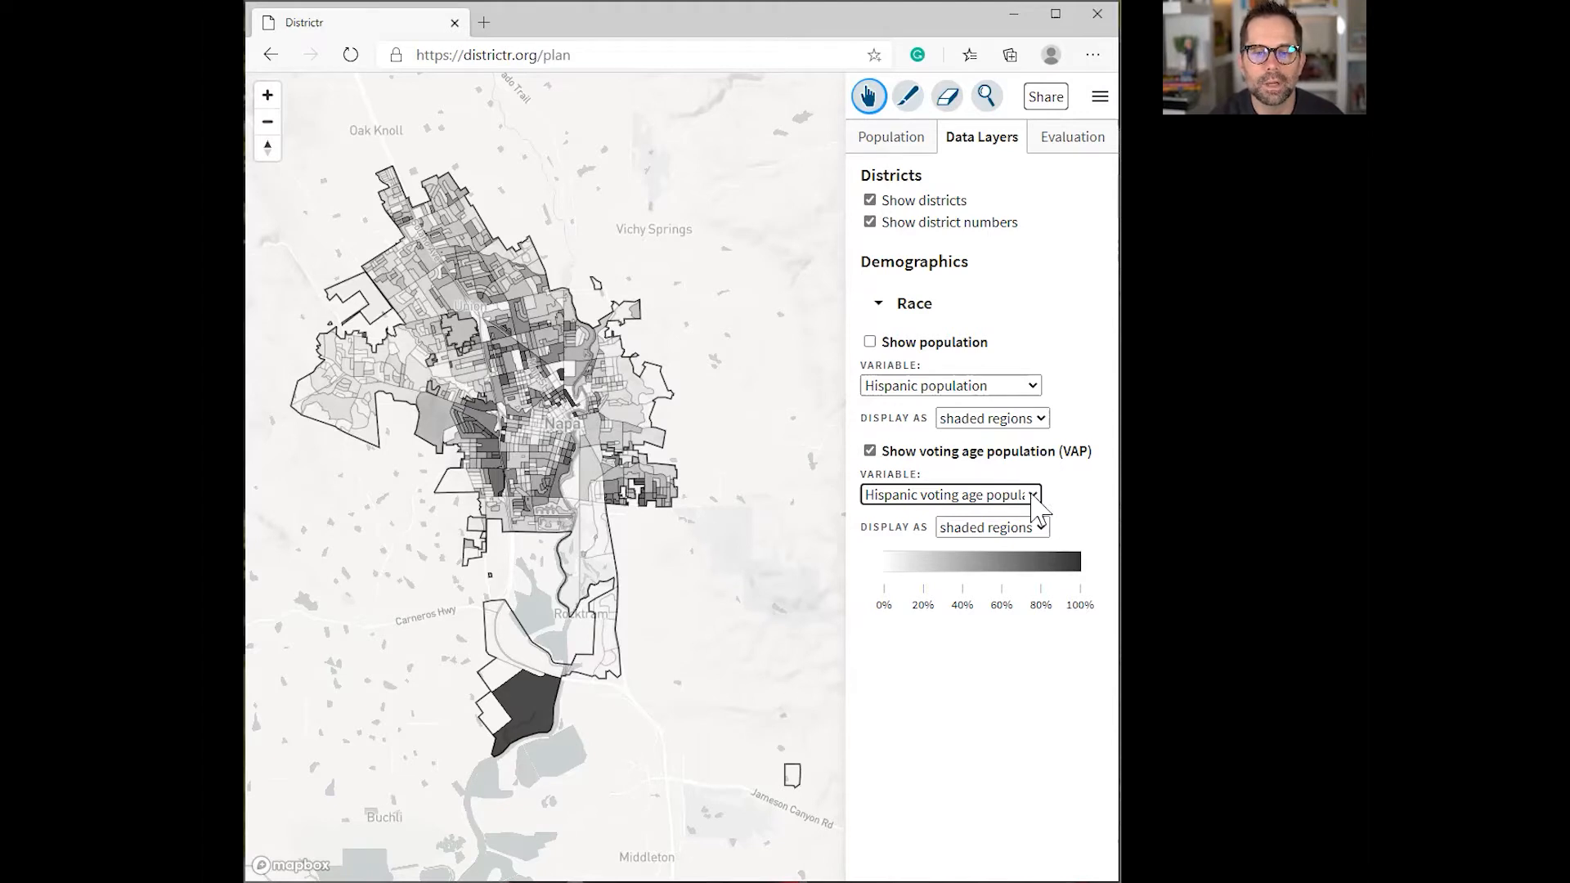
Step: Try displaying the Hispanic voting age population as sized circles, and return it to shaded regions
click(1038, 527)
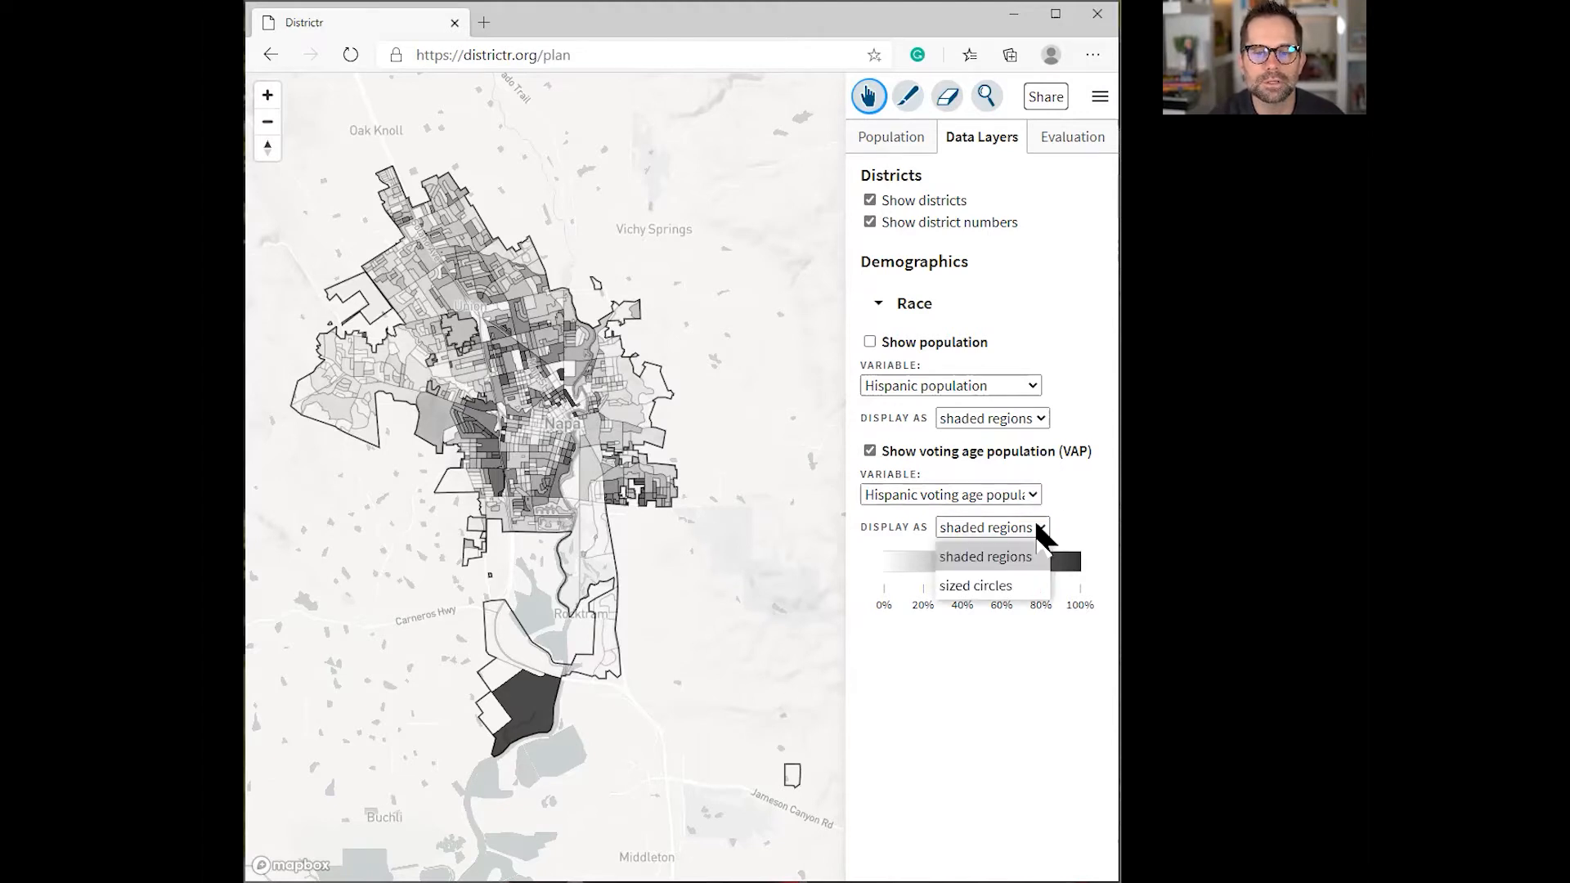
click(1034, 584)
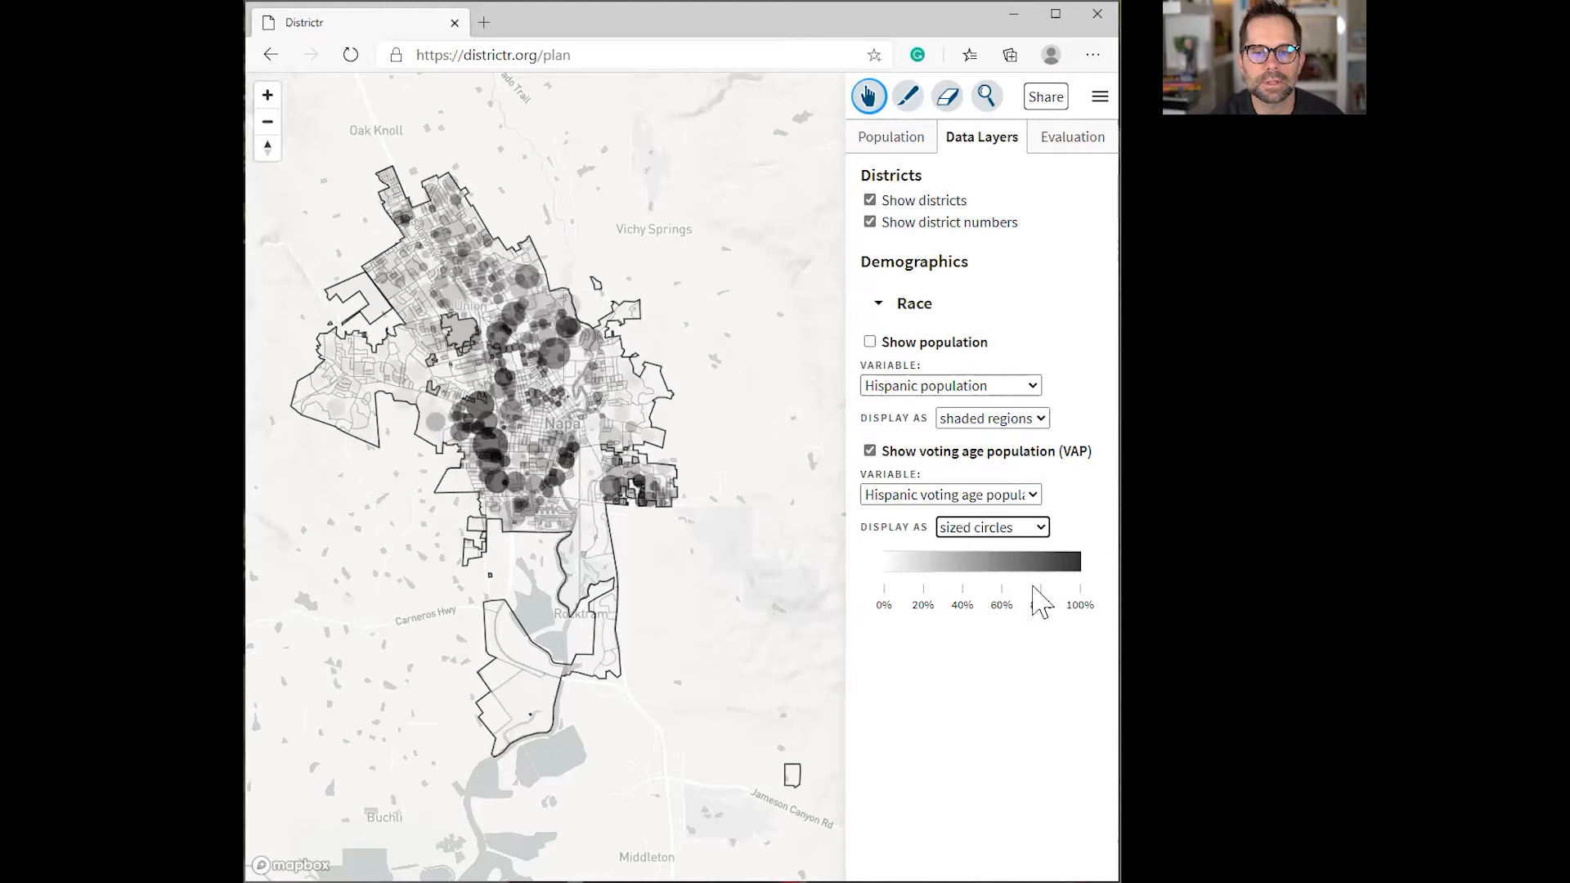
click(1040, 530)
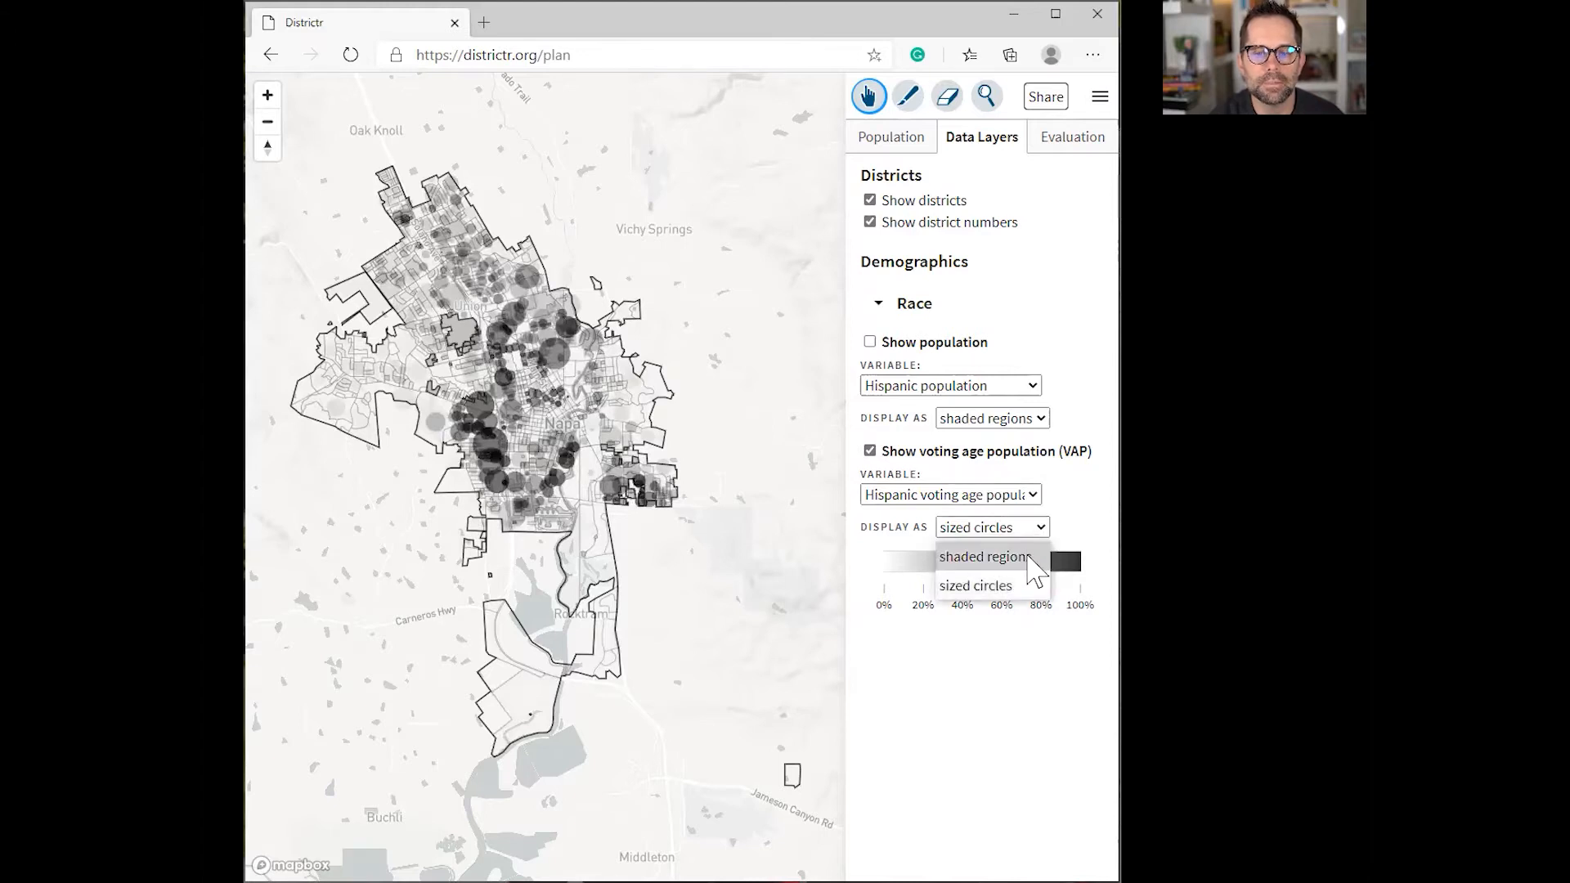
click(1035, 564)
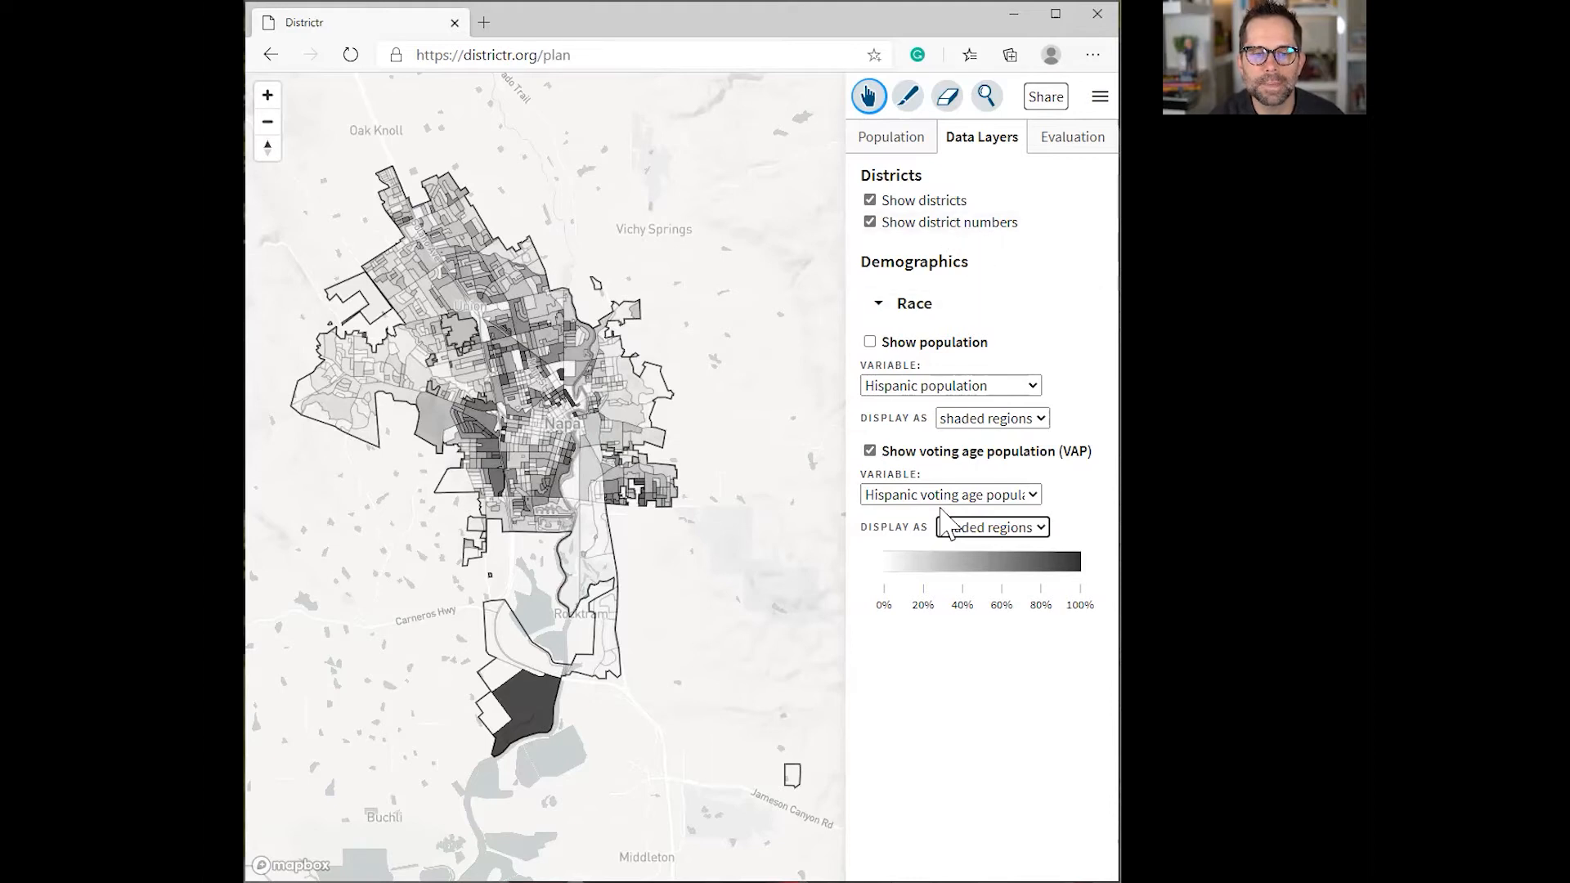
Step: Check the other voting age population variables and hide the voting age population layer
click(1029, 491)
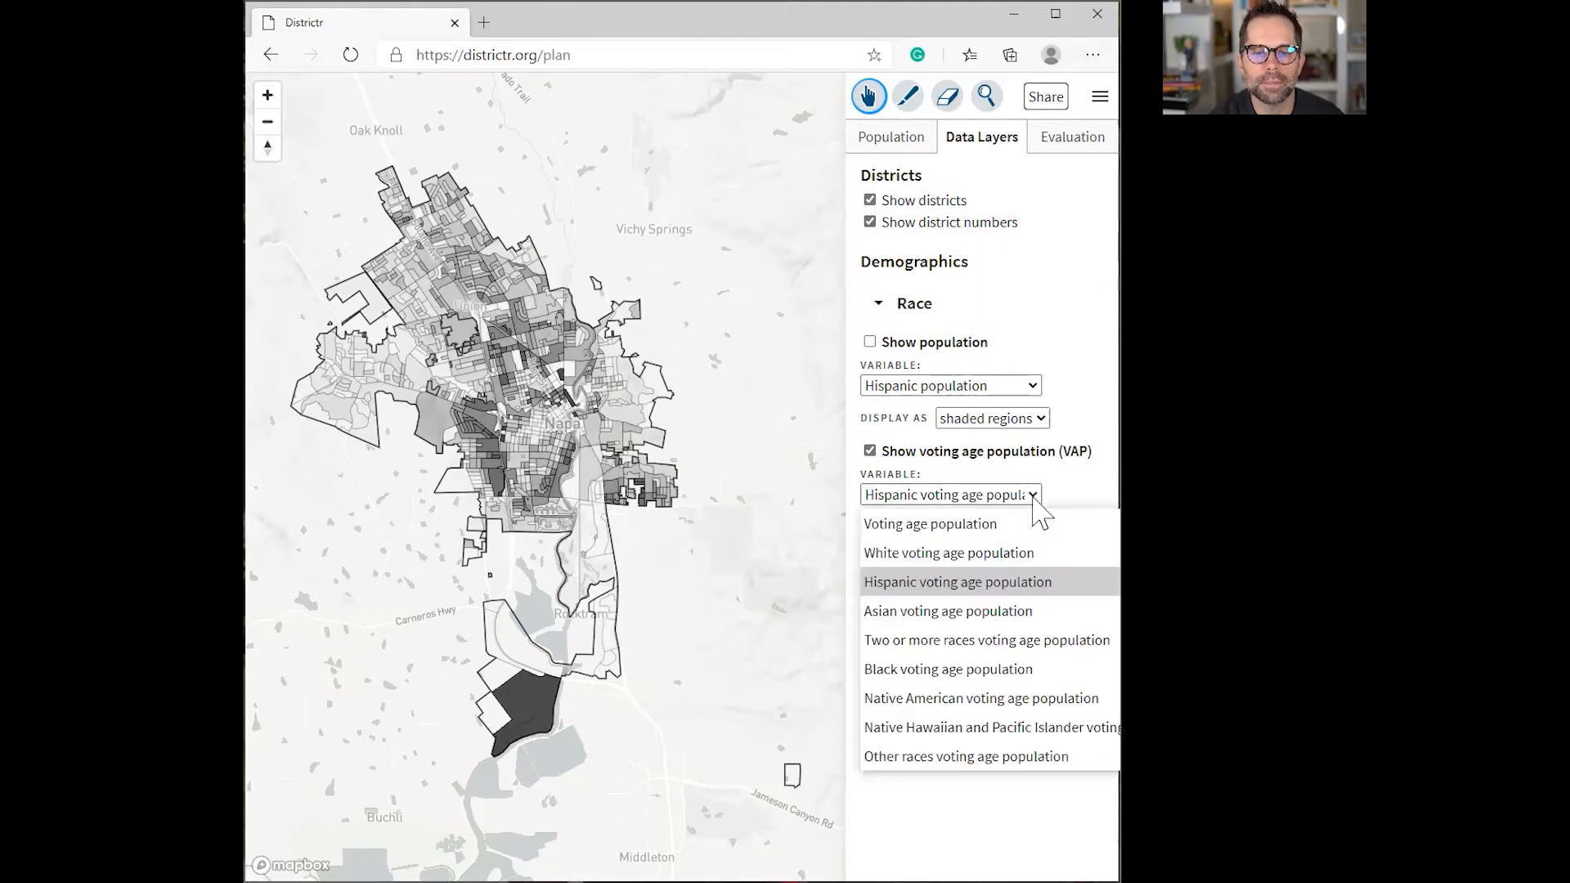
click(870, 452)
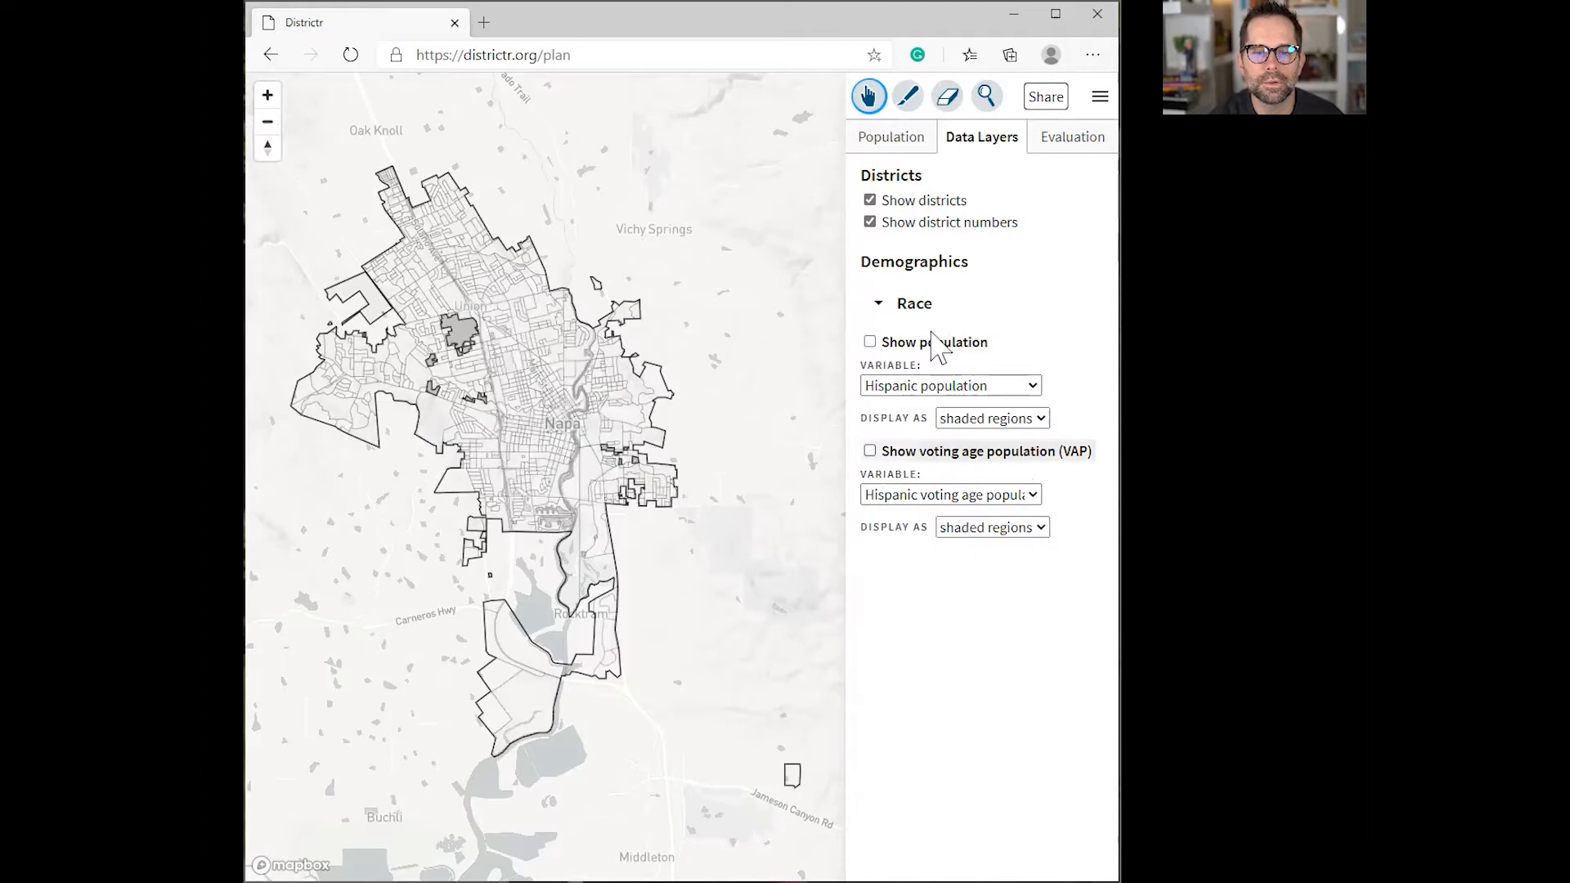
Step: Review the three comparison groups in the Population by Race evaluation and expand the Voting Age Population by Race table
click(1076, 152)
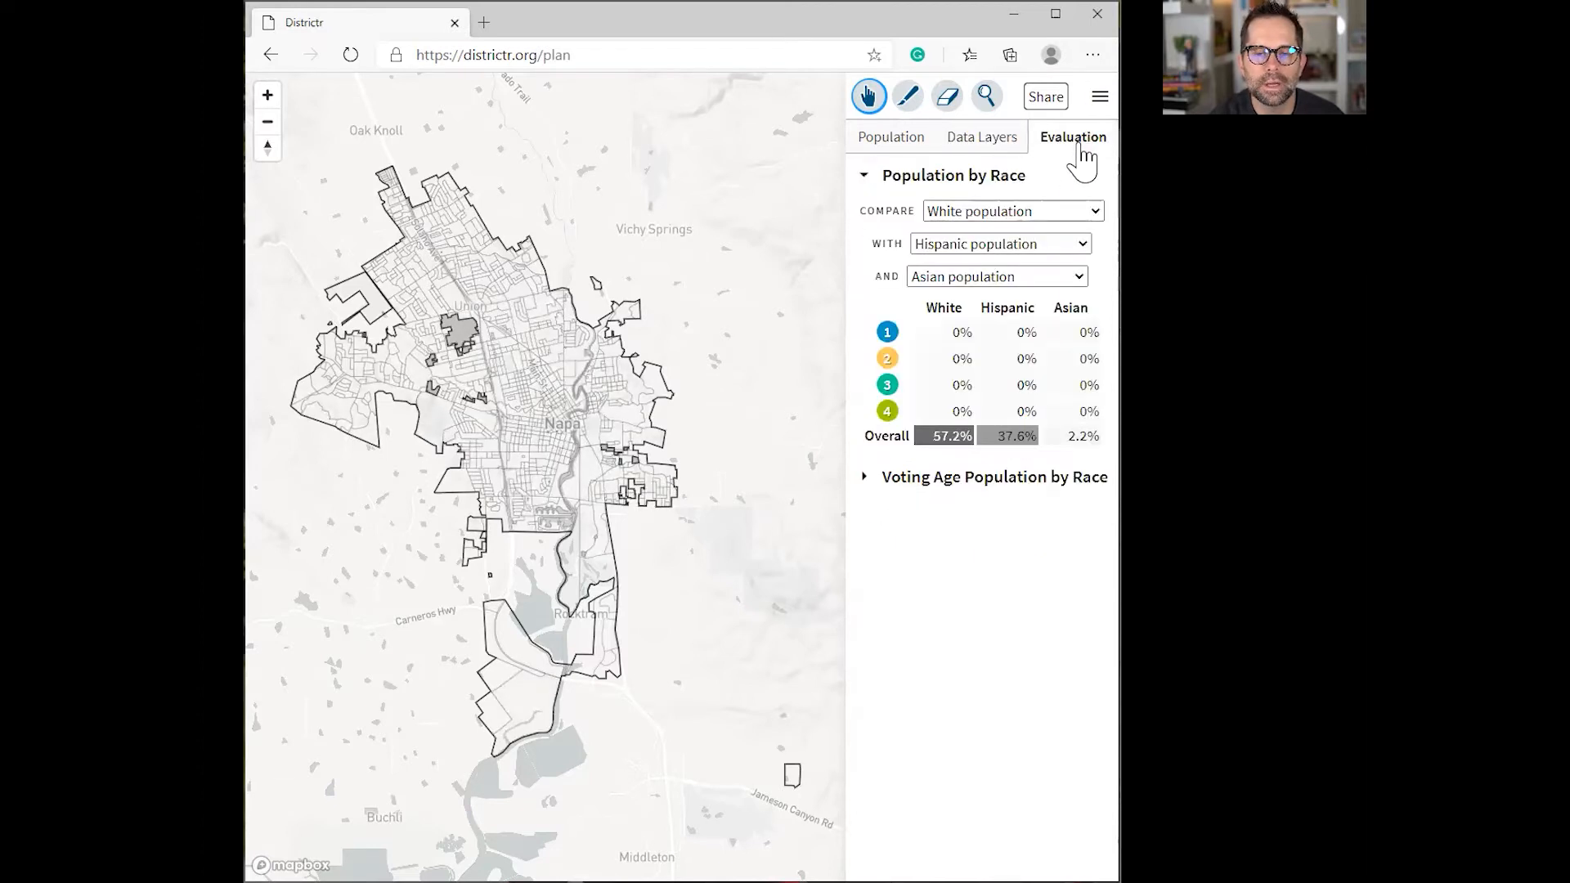
click(1008, 211)
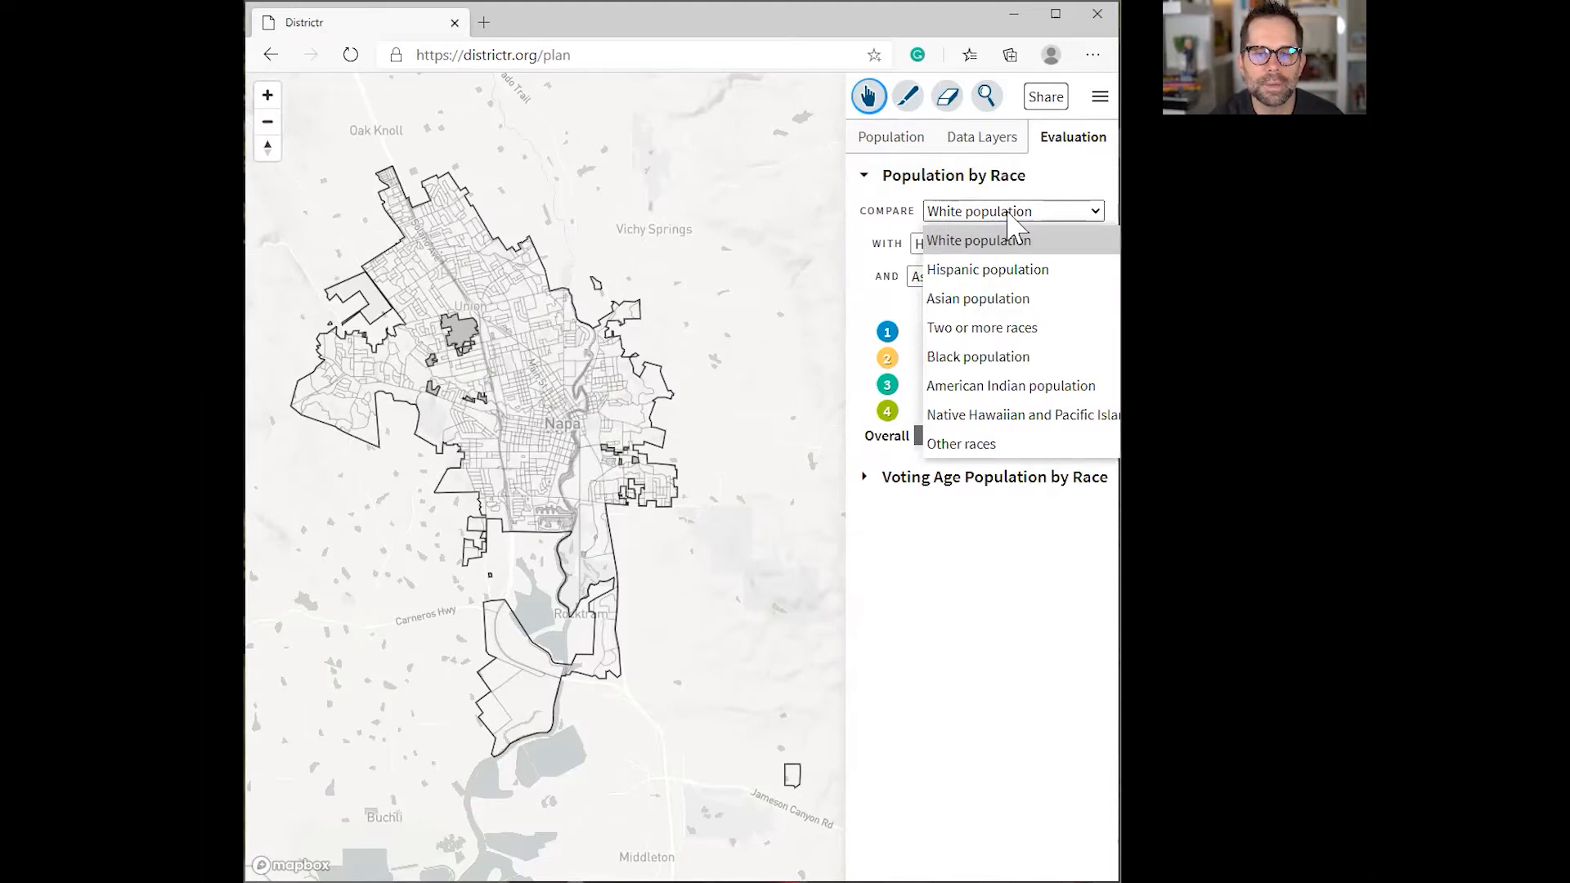
click(1012, 214)
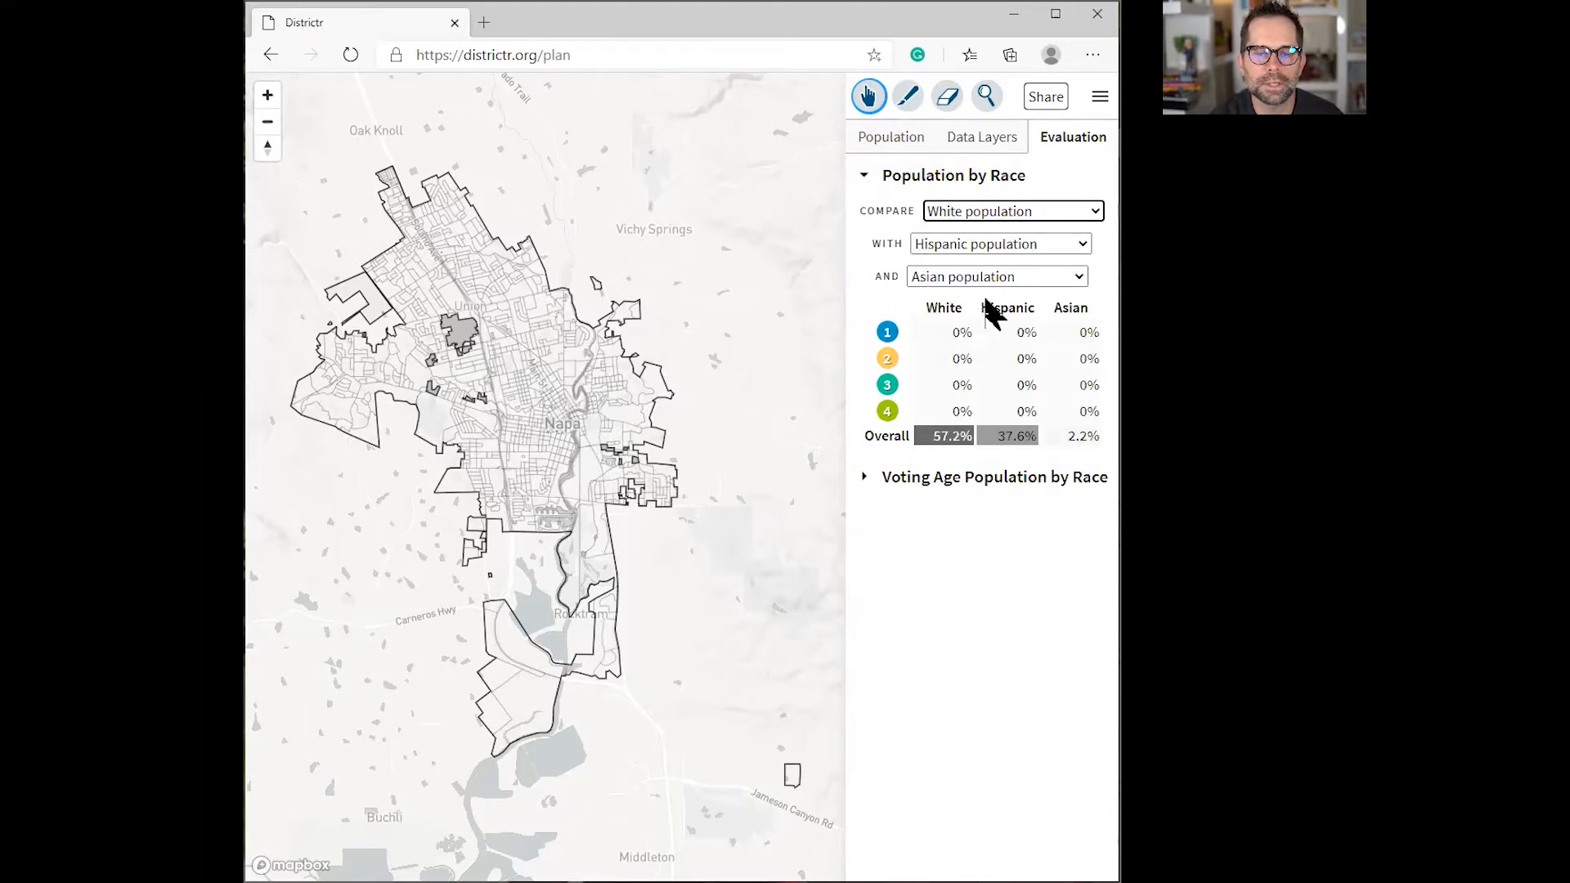
click(992, 245)
click(992, 245)
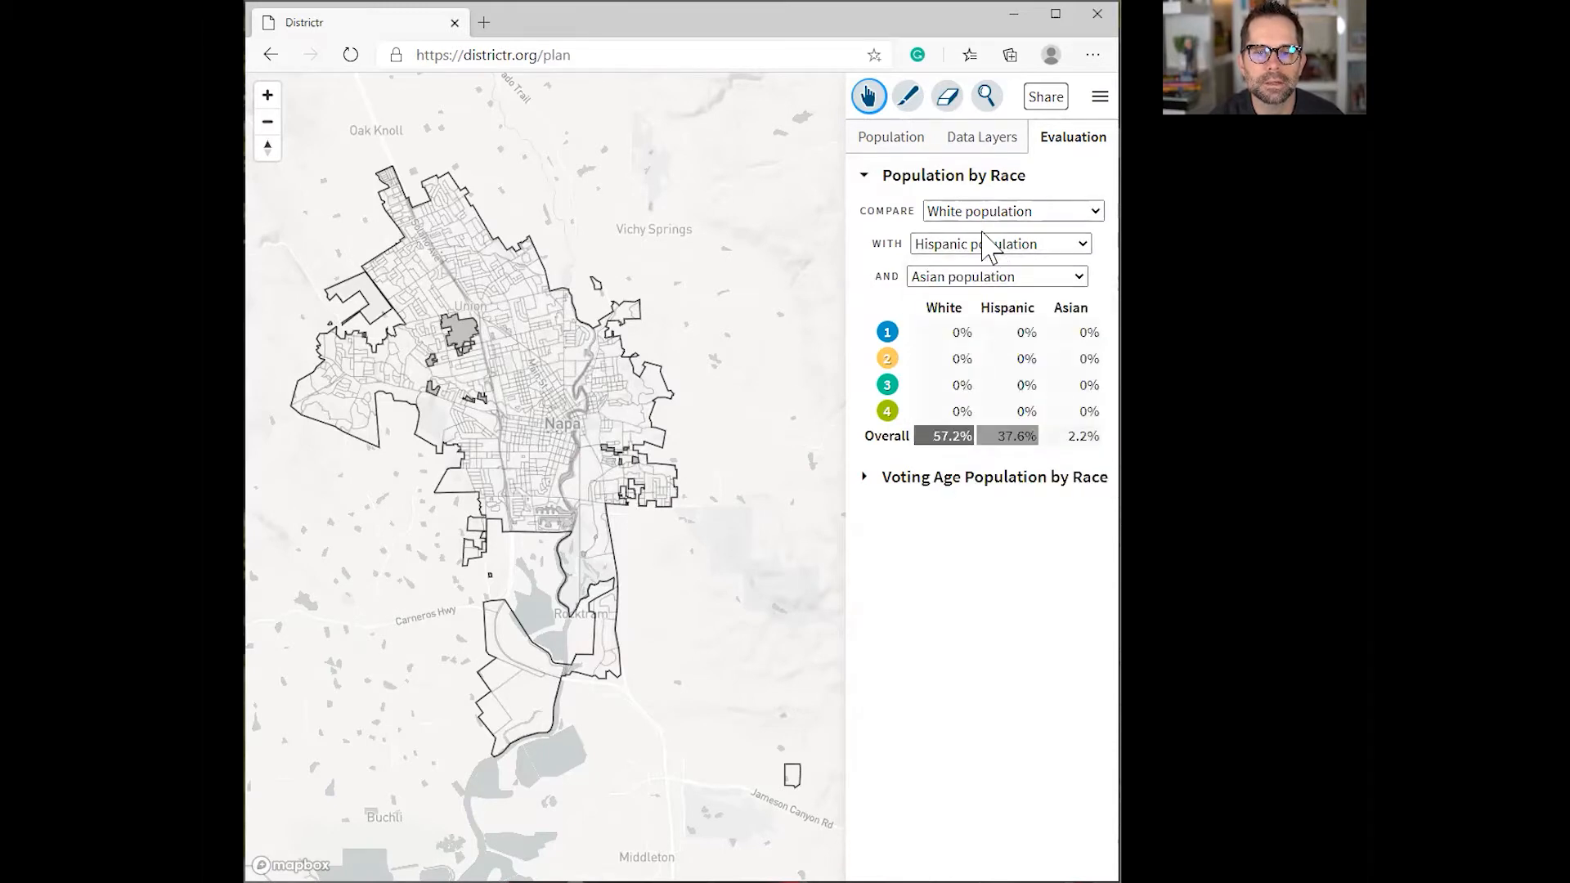
click(990, 278)
click(986, 282)
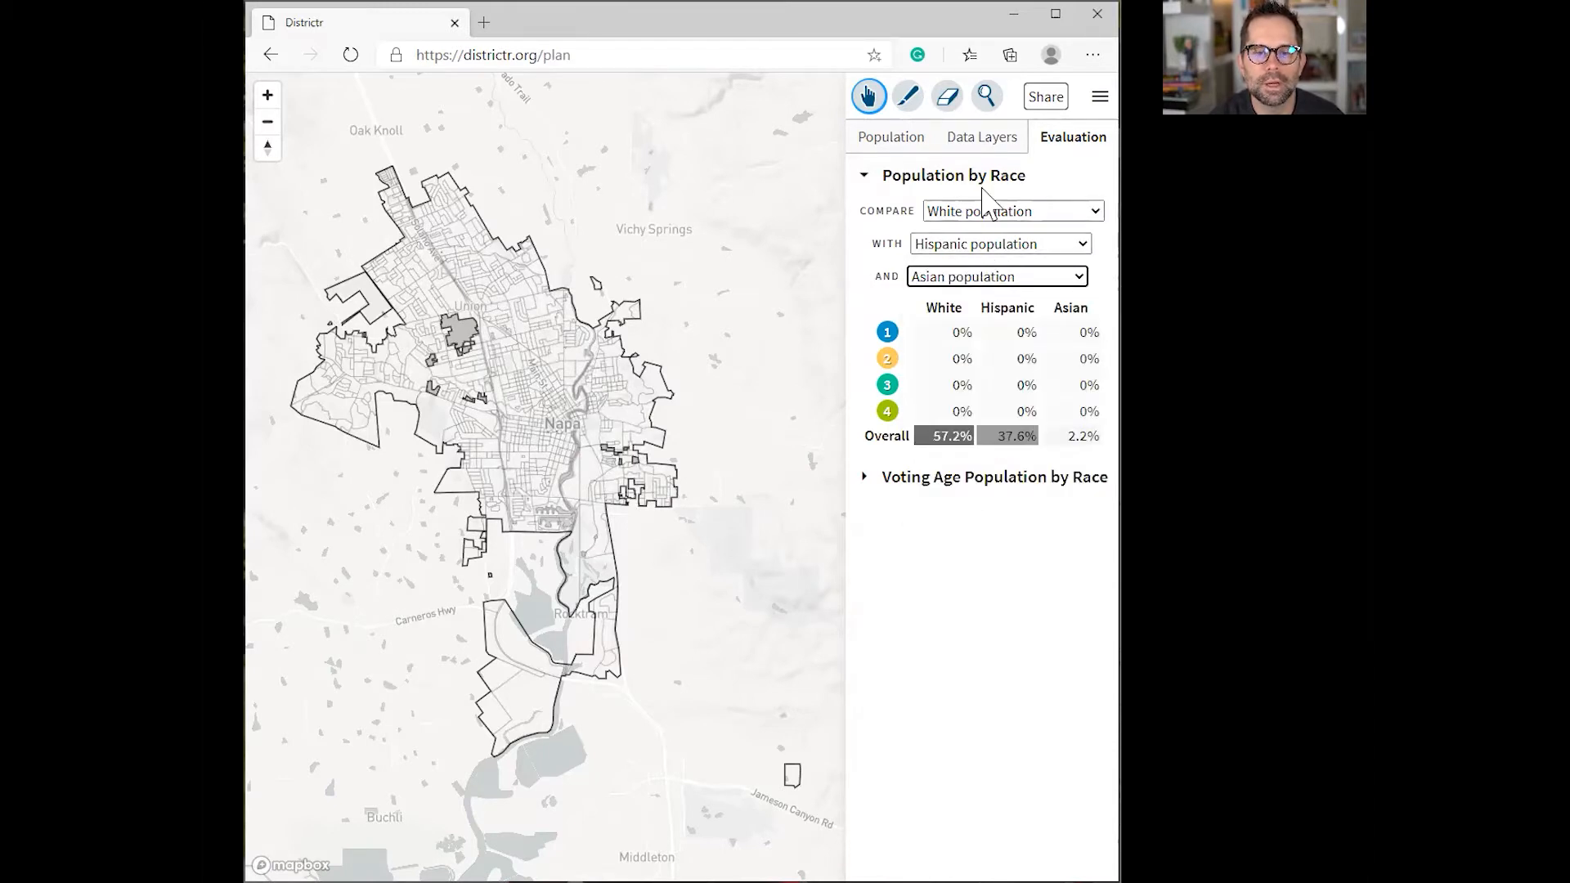
click(865, 478)
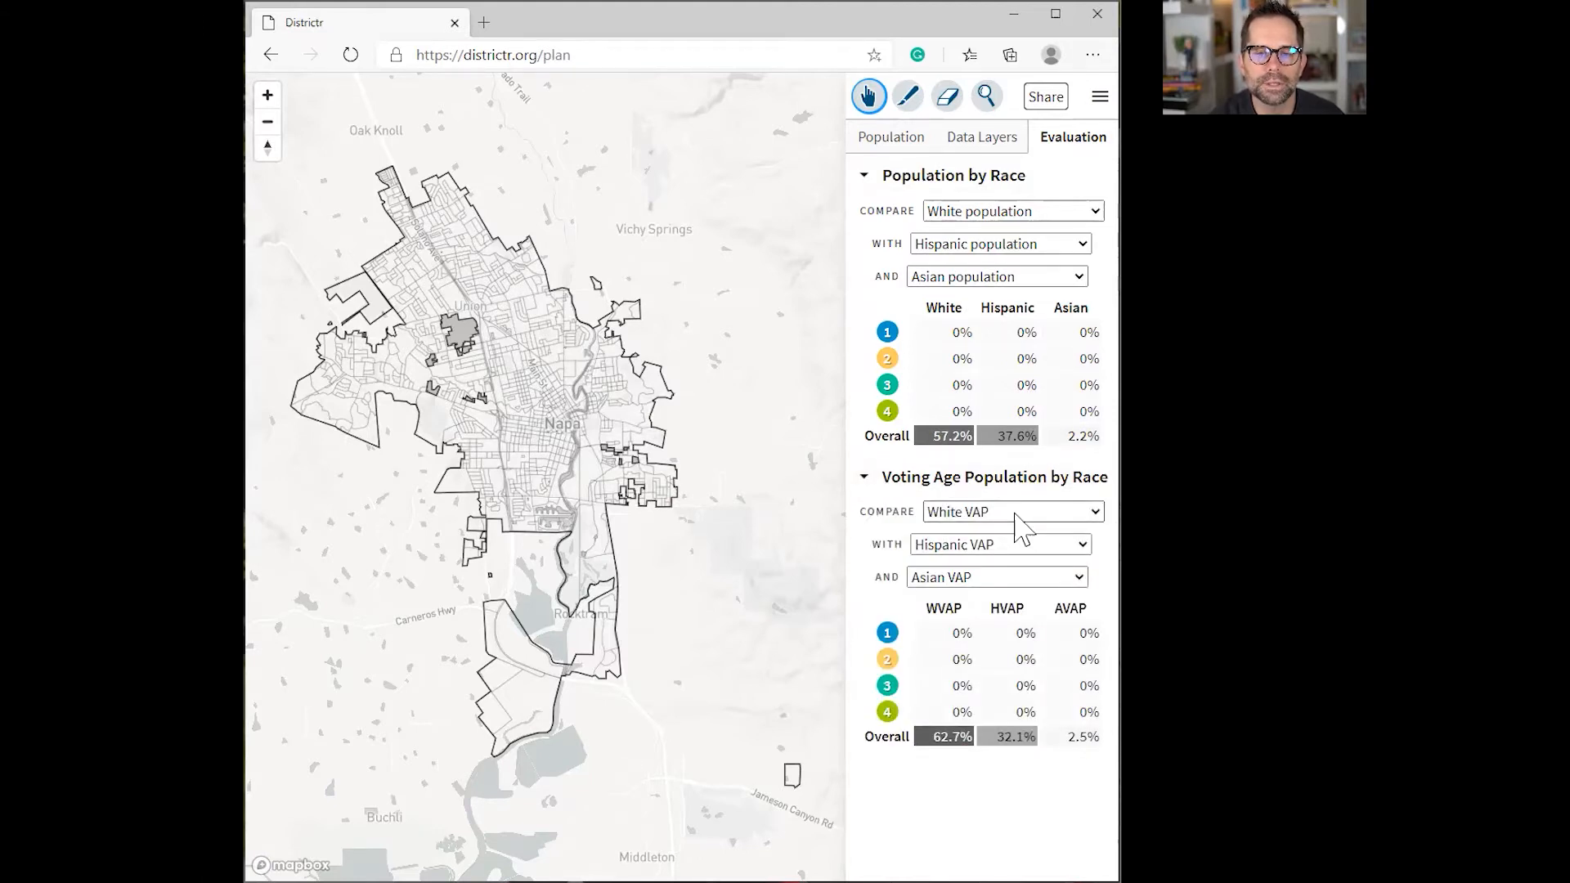
Step: Switch the map shading back and forth between Hispanic population and Hispanic voting age population to compare them
click(988, 139)
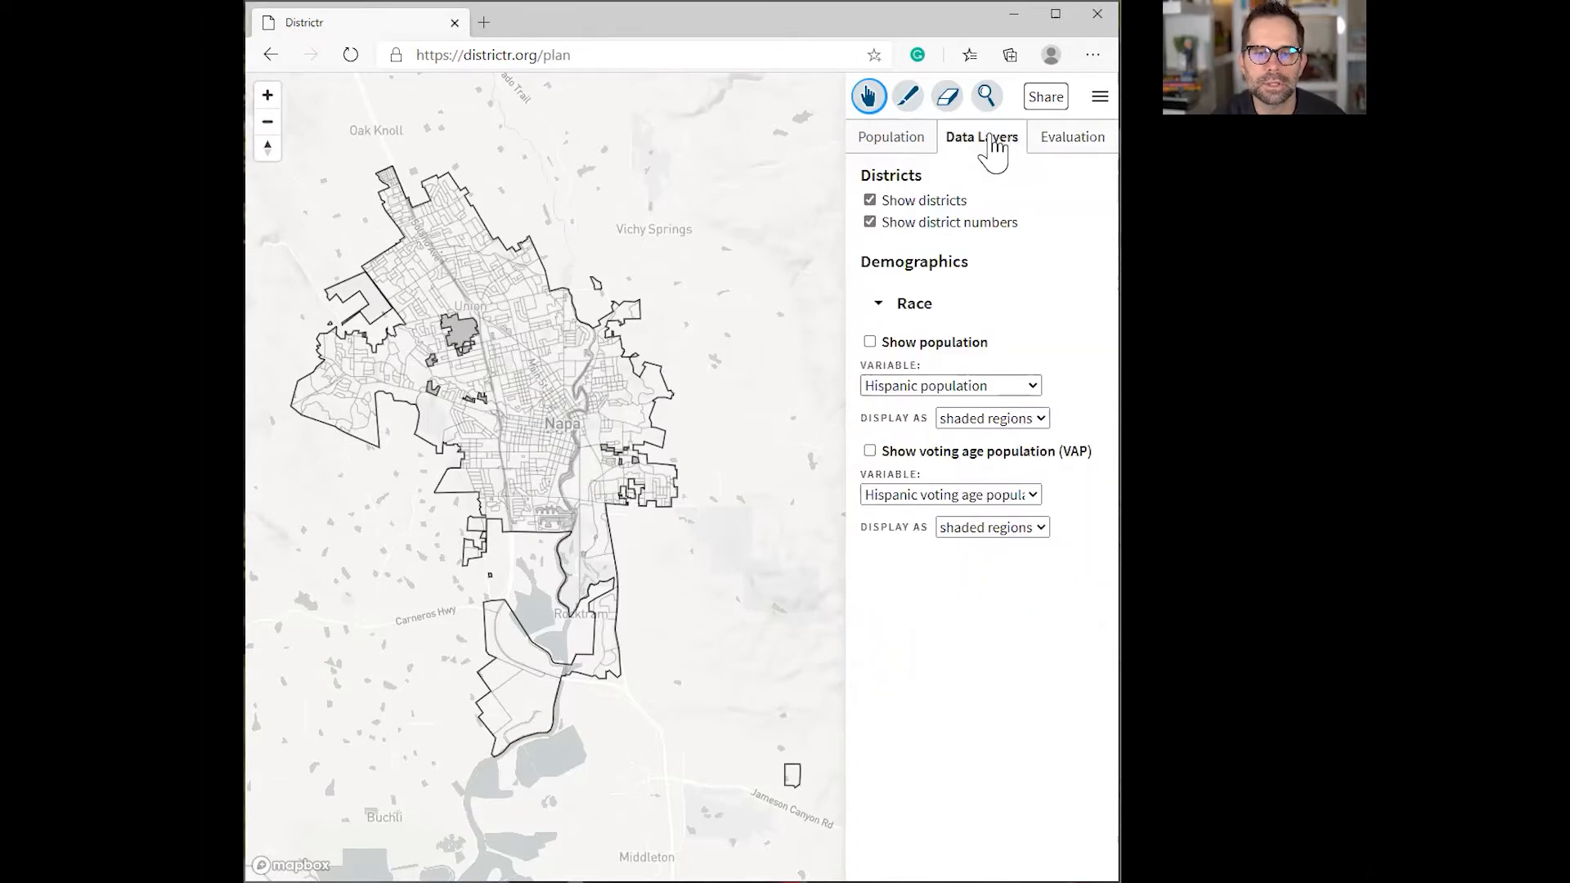
click(869, 342)
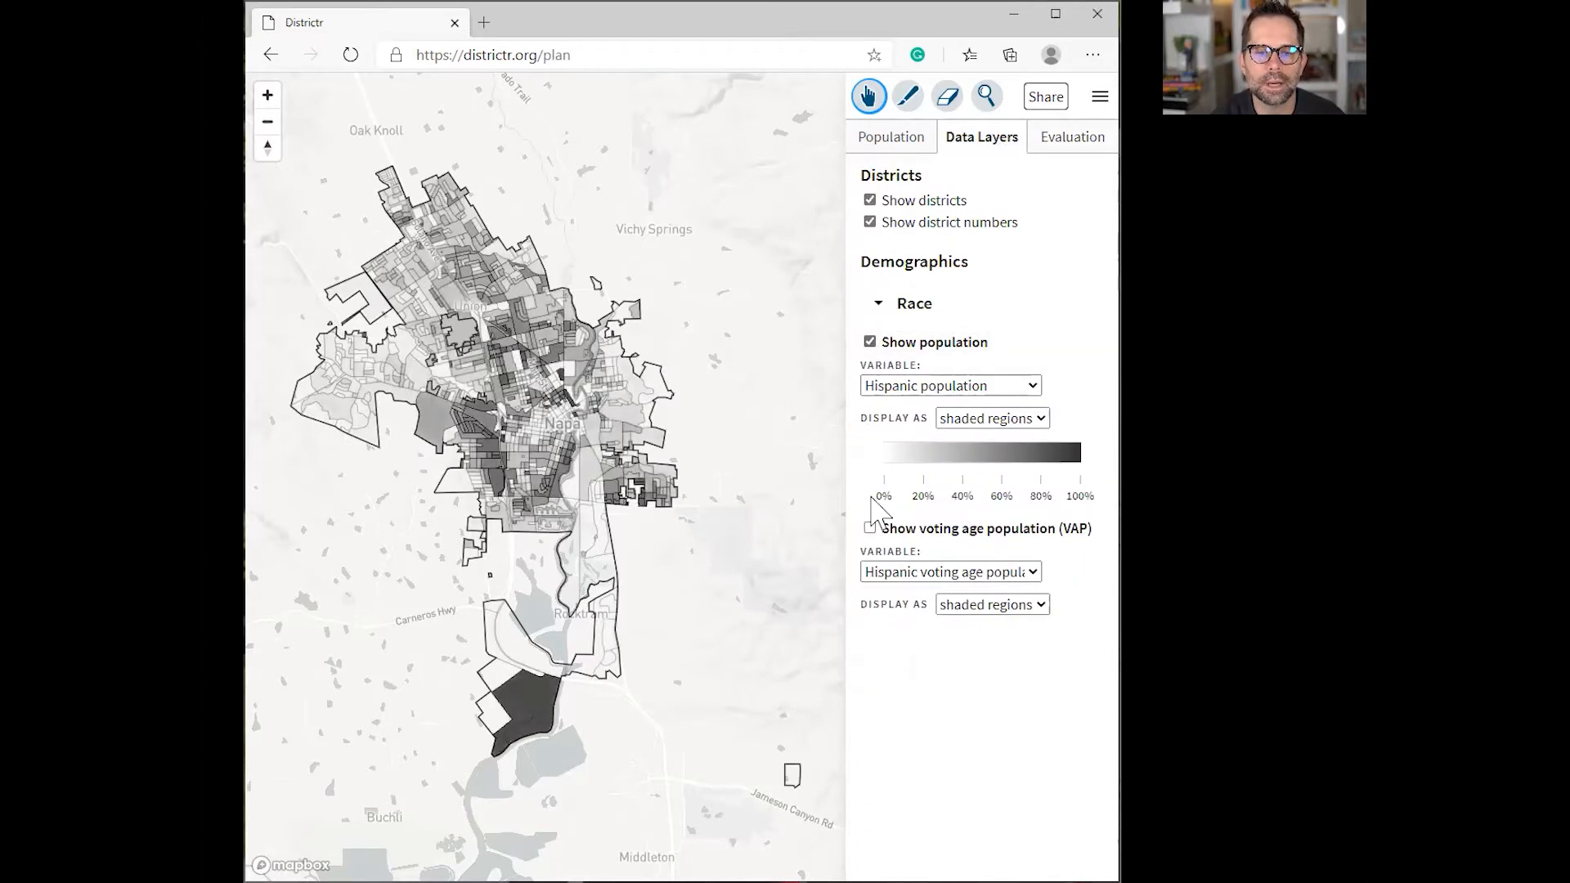
click(870, 529)
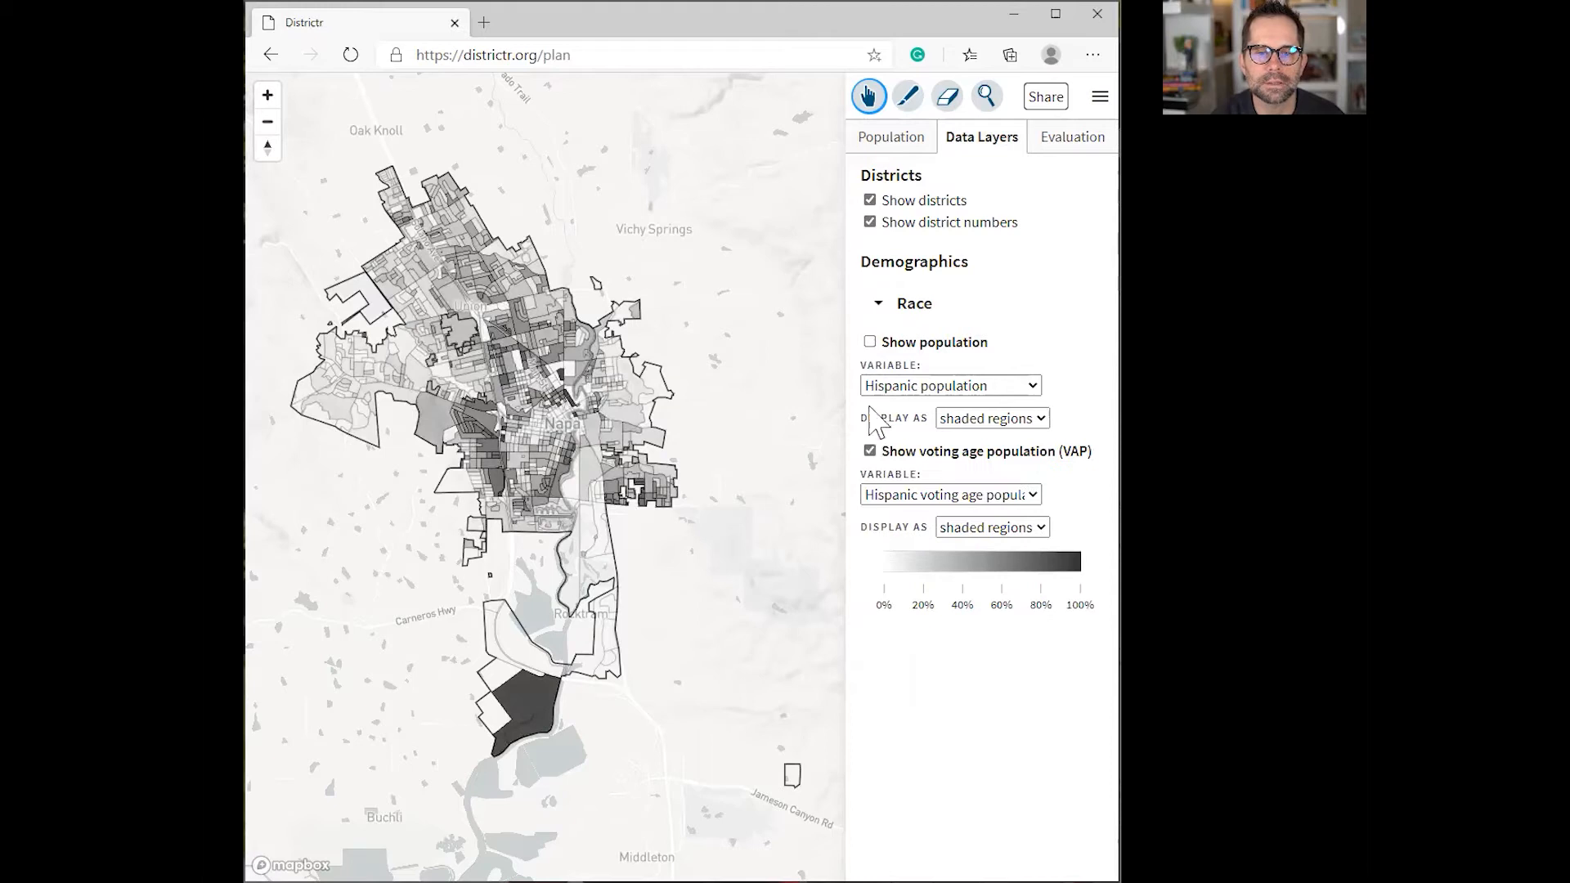
click(869, 341)
click(870, 528)
Step: Examine the race evaluation tables alongside the shaded map of Napa
click(1063, 148)
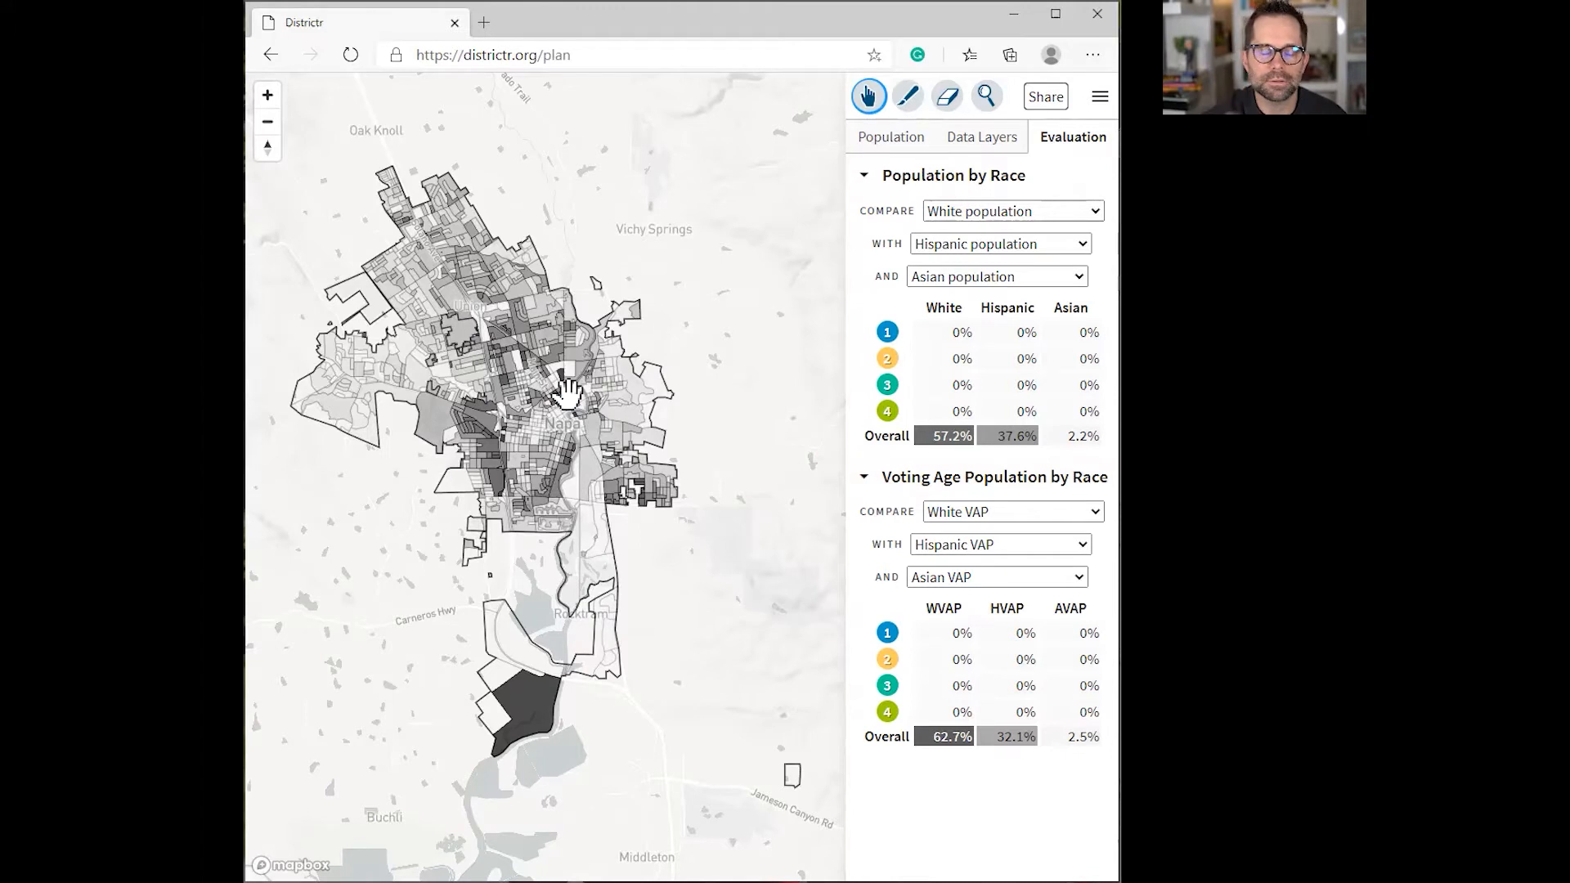
drag(569, 396, 561, 351)
drag(533, 425, 584, 413)
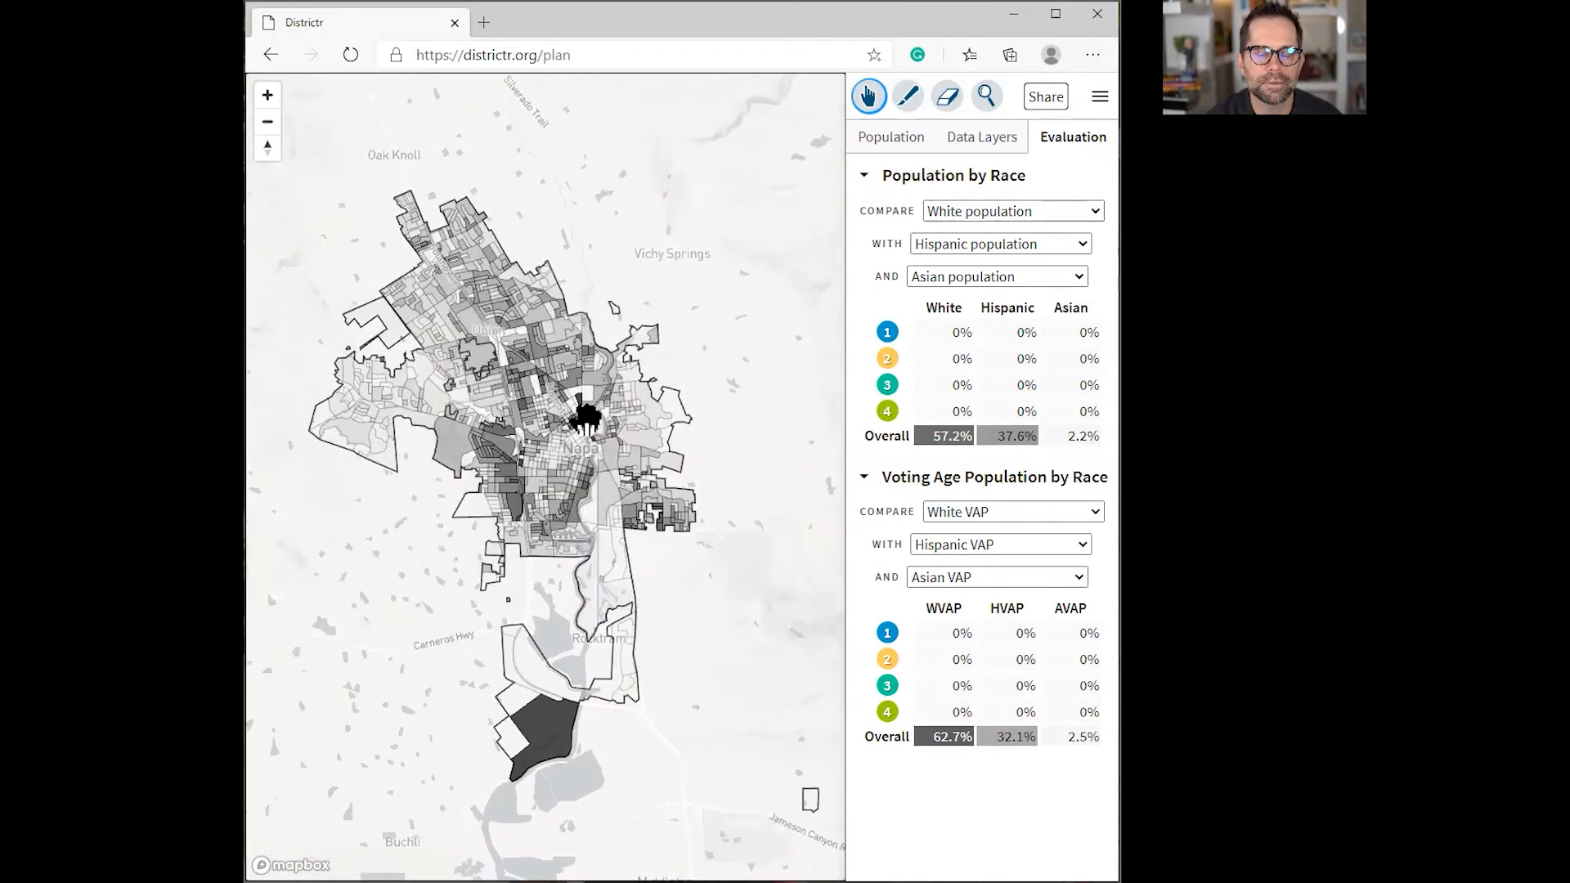
Step: Examine the shaded census blocks around central Napa at closer and wider map scales
click(268, 96)
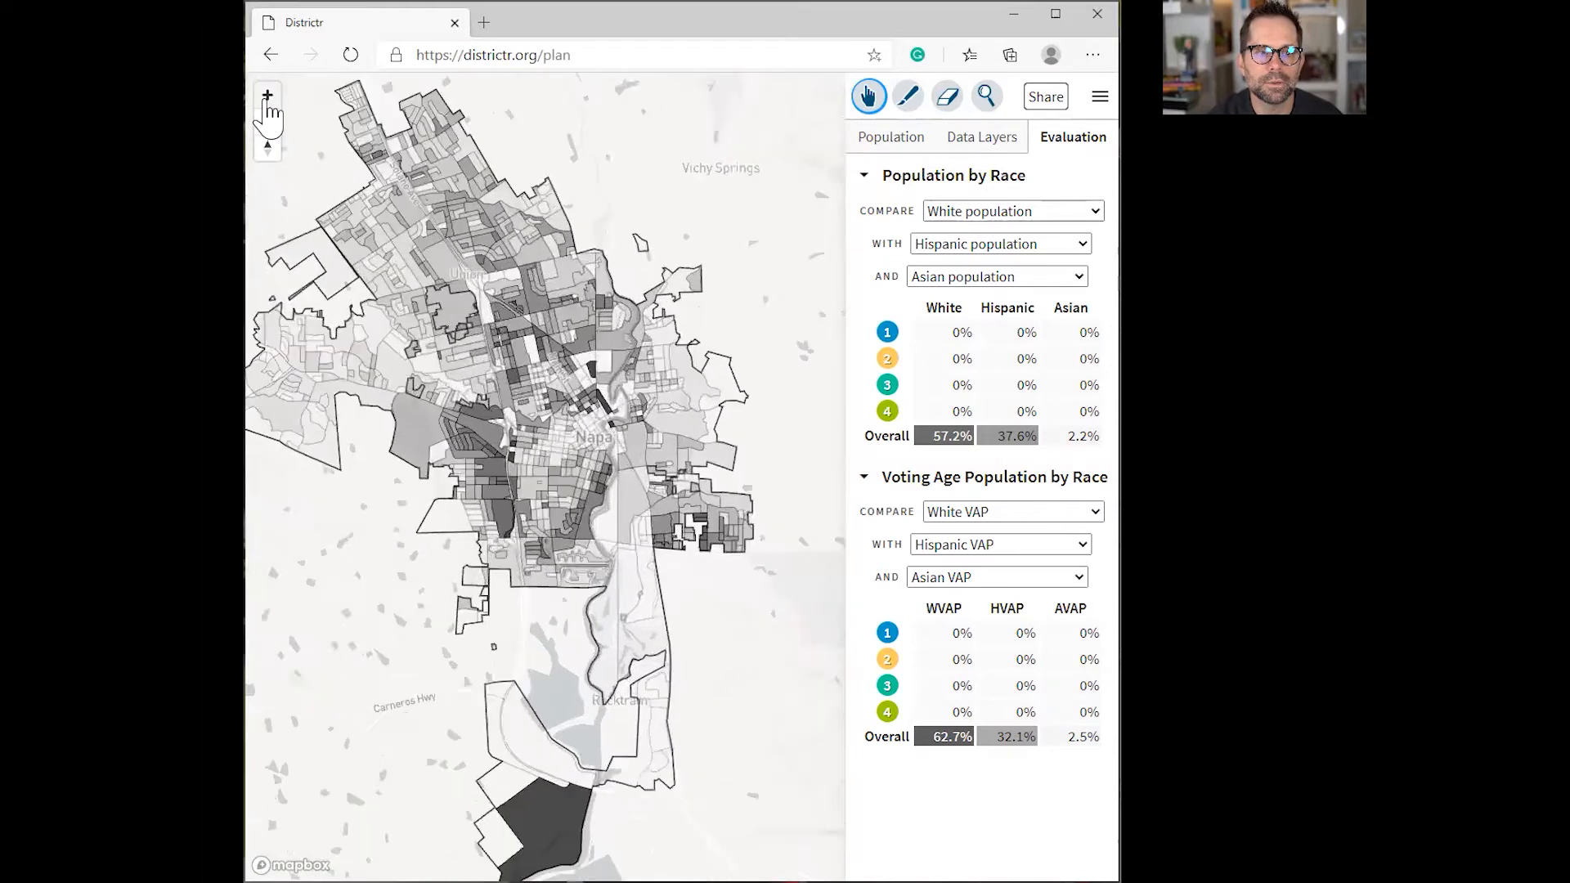
click(268, 96)
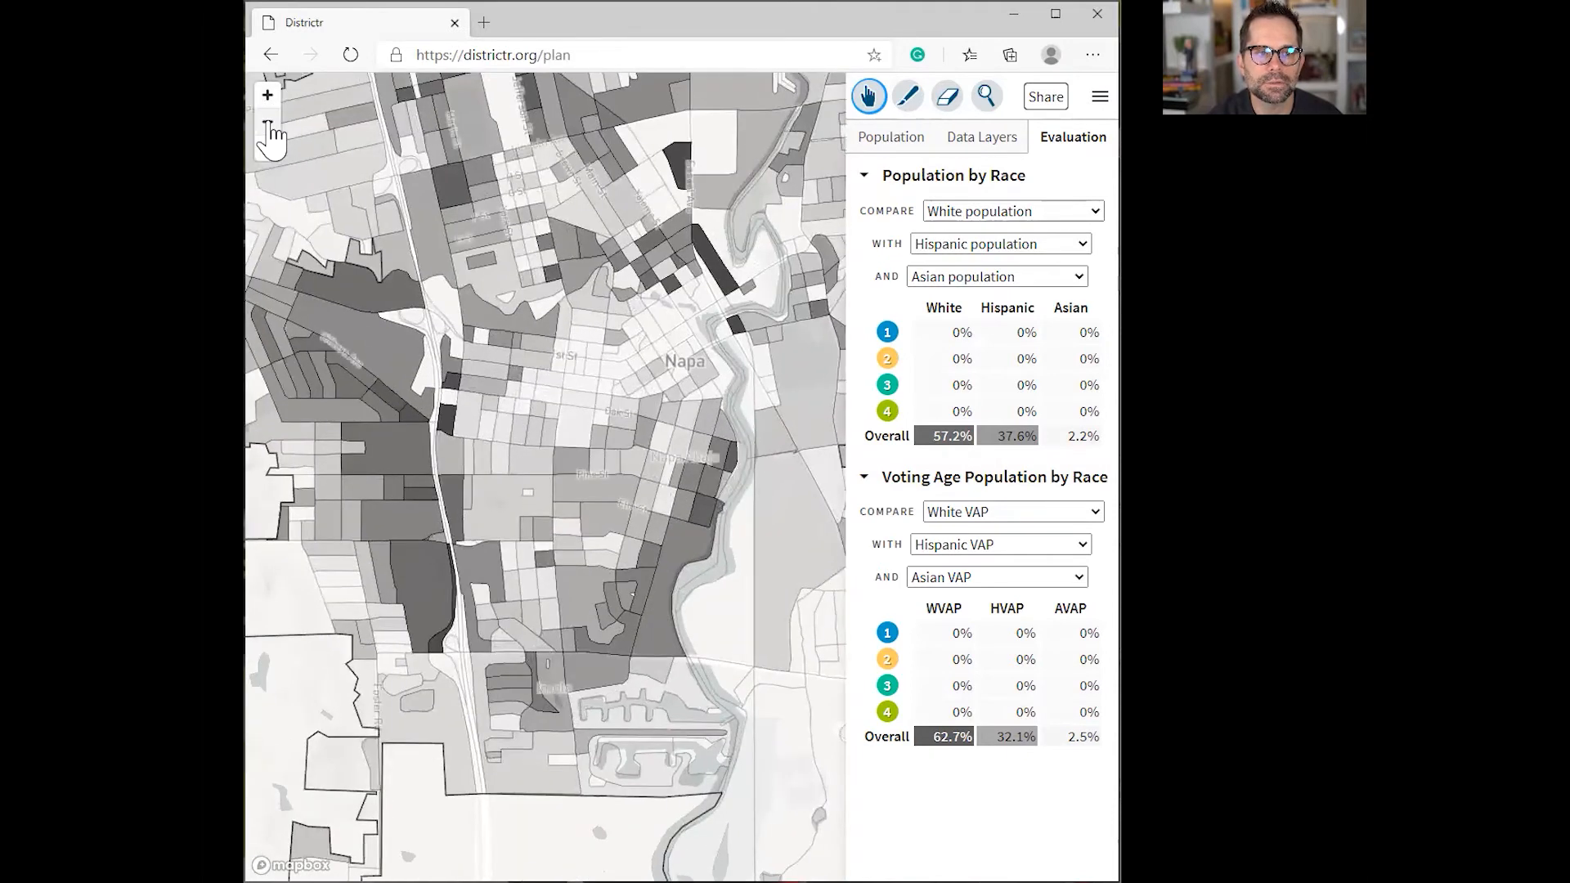
click(268, 127)
click(268, 127)
click(267, 96)
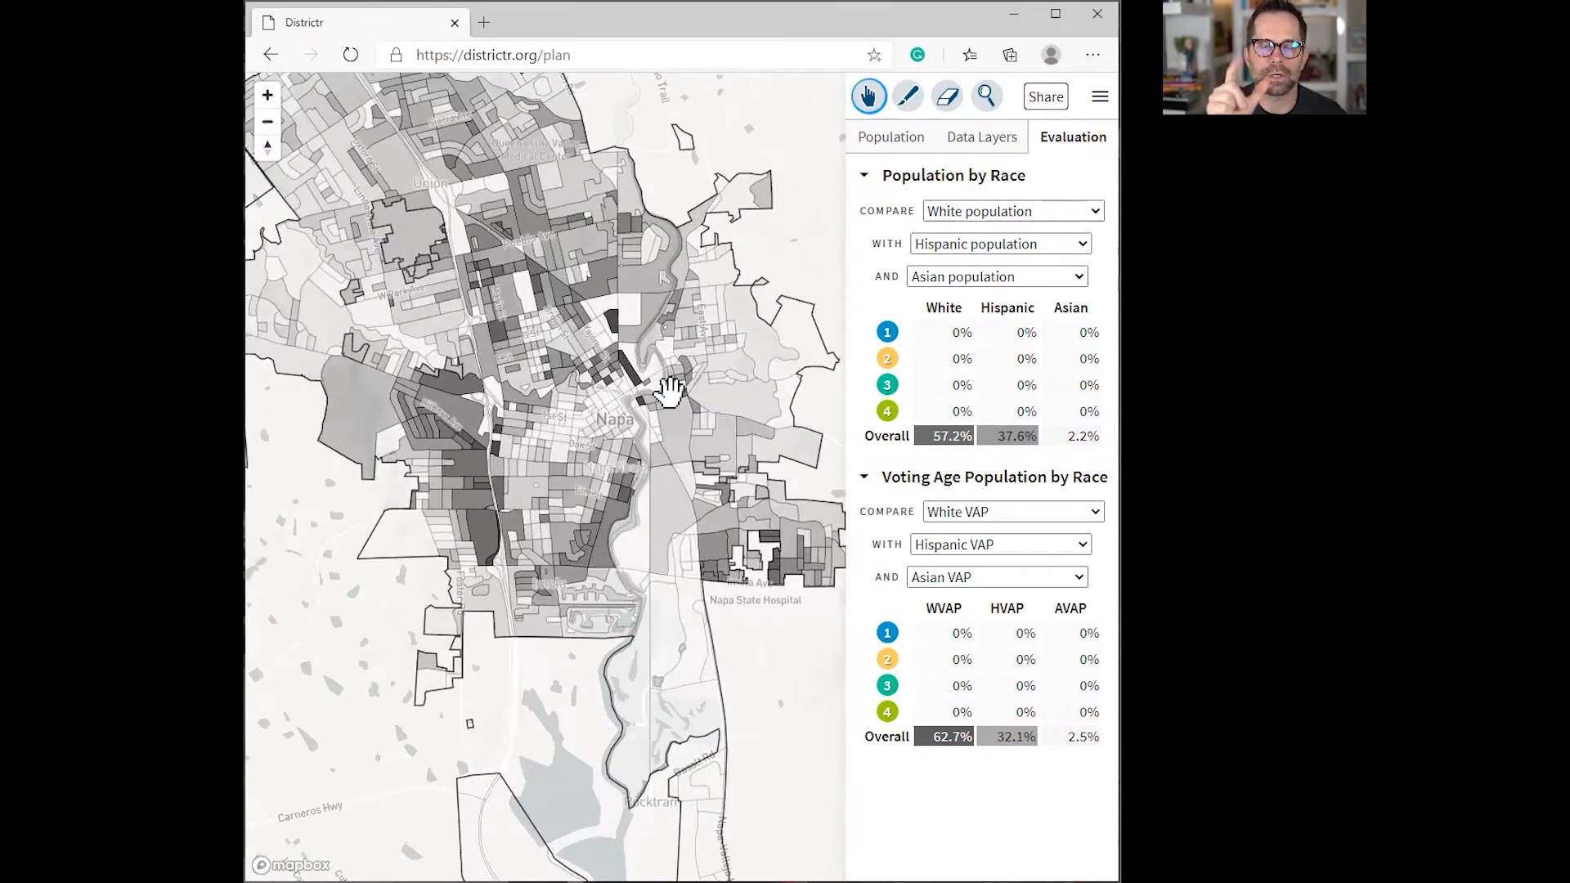
scroll(639, 405, up, 2)
scroll(639, 405, down, 3)
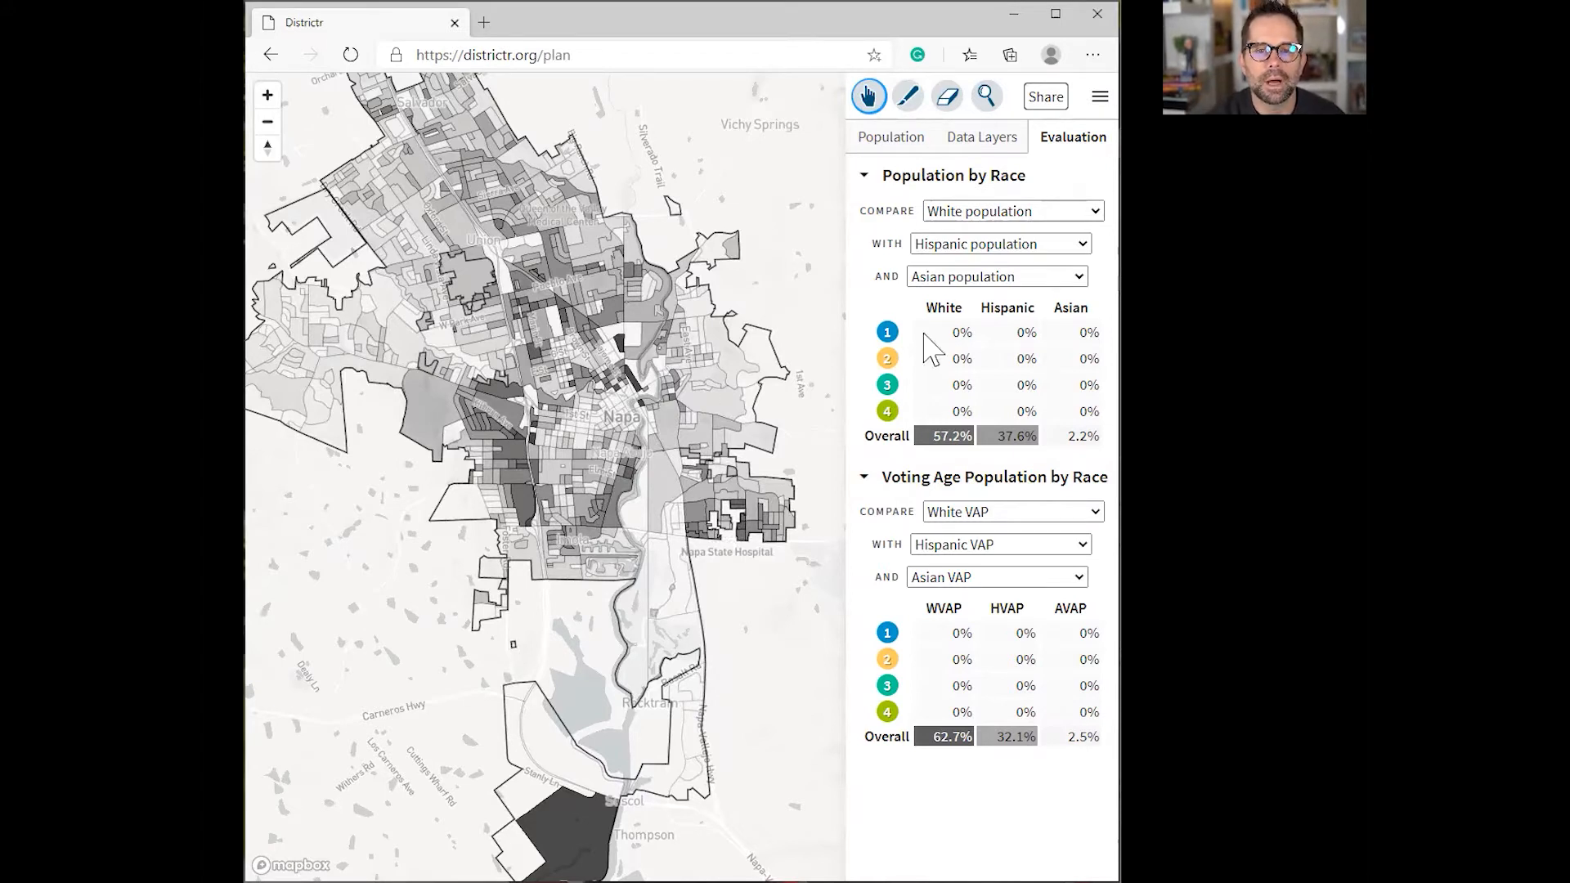
Step: Review the options of the paint, eraser and inspect tools, and make the paint tool active
click(905, 102)
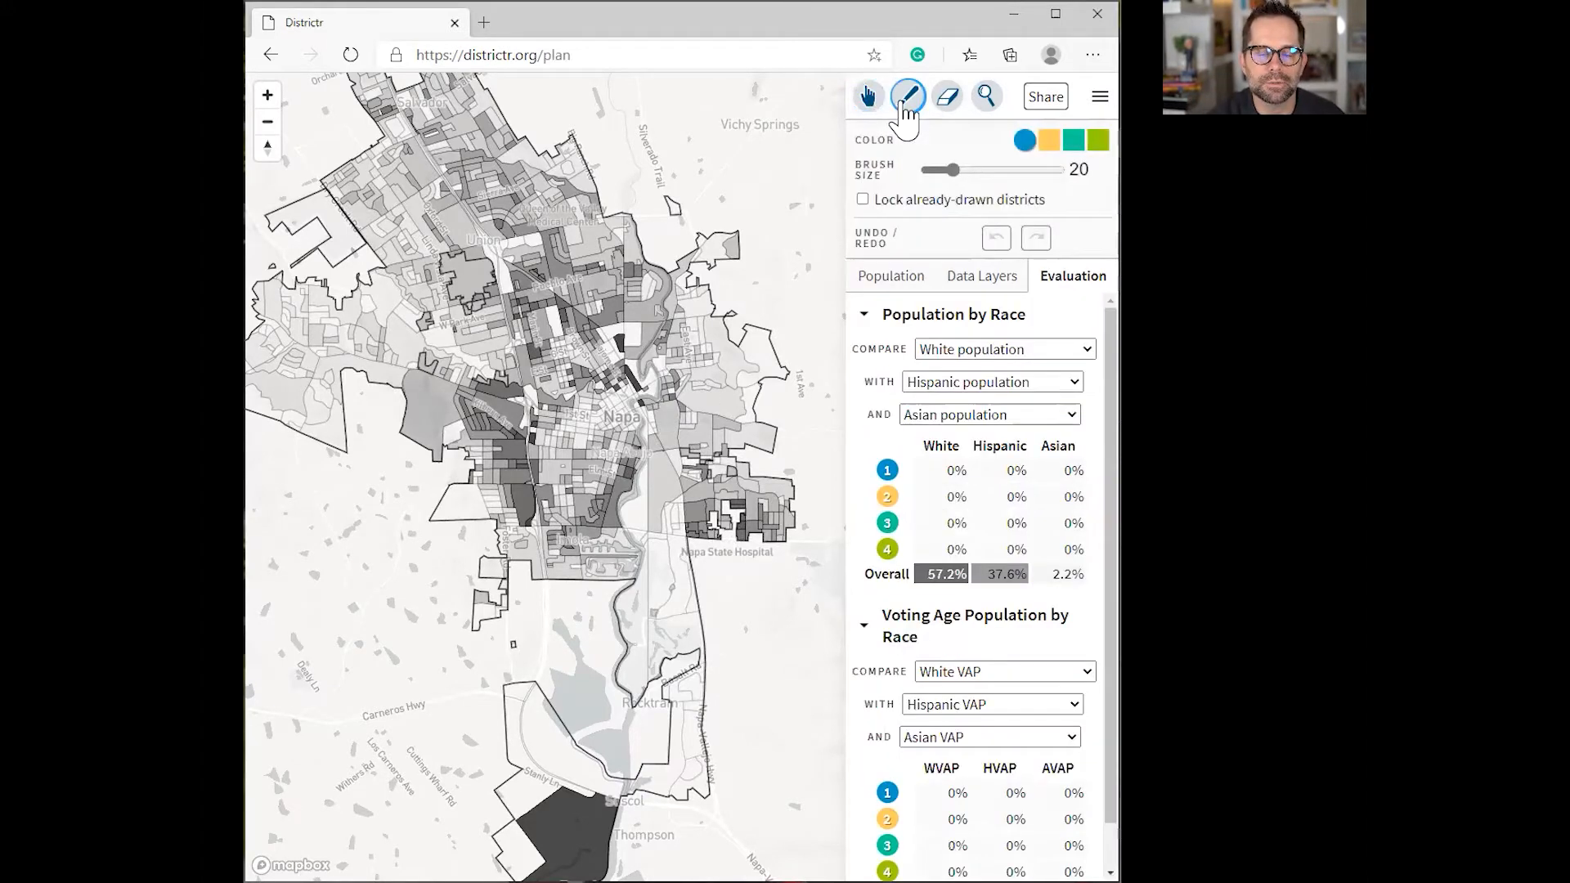
click(950, 104)
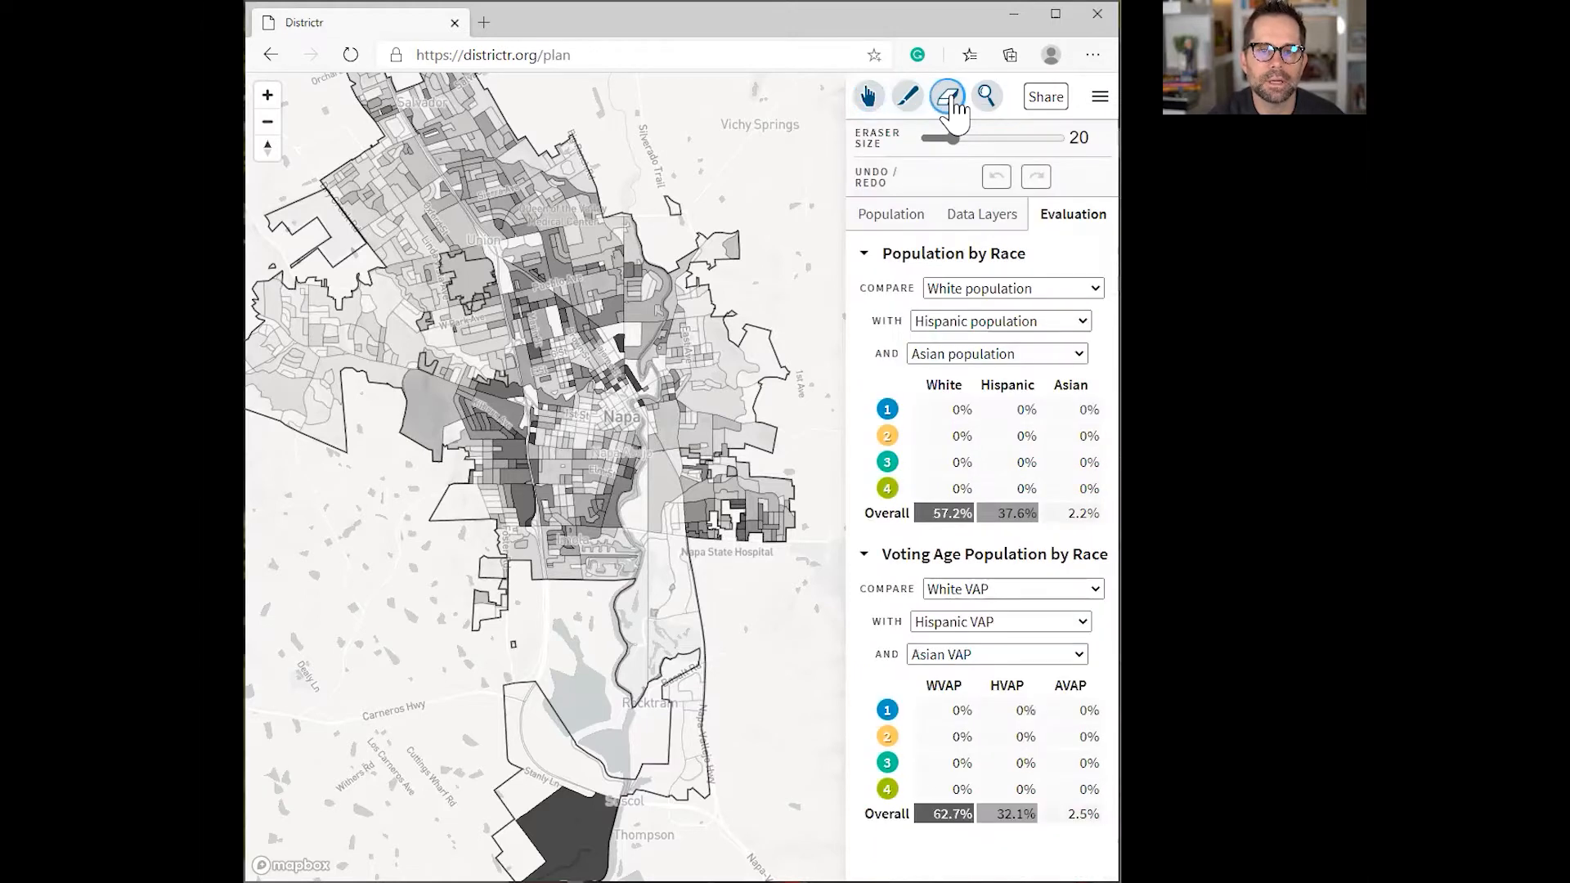
click(987, 98)
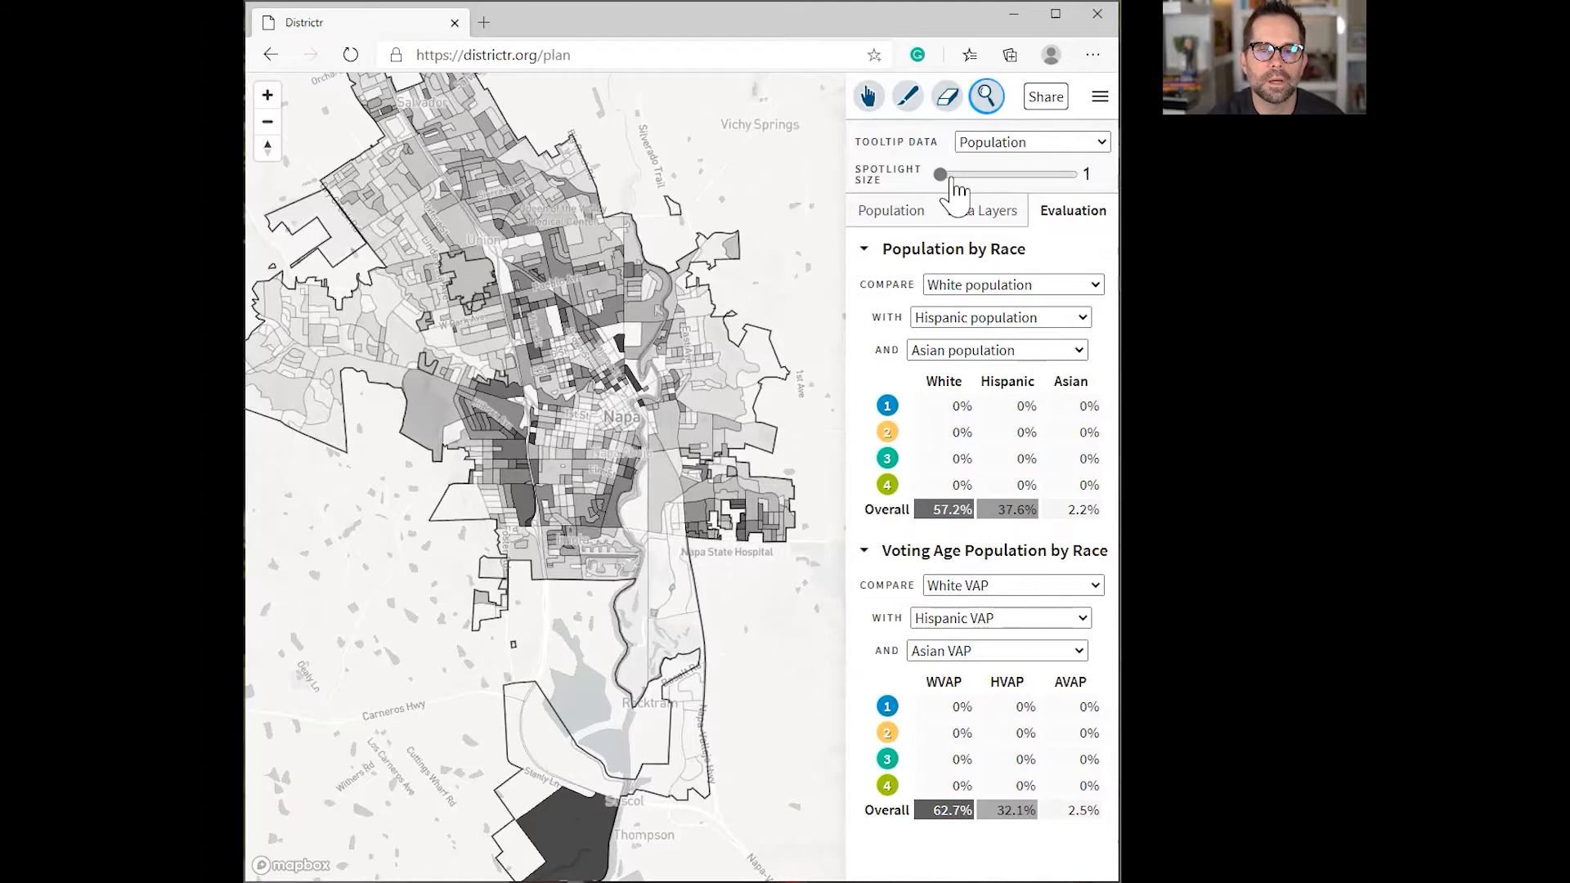
click(947, 100)
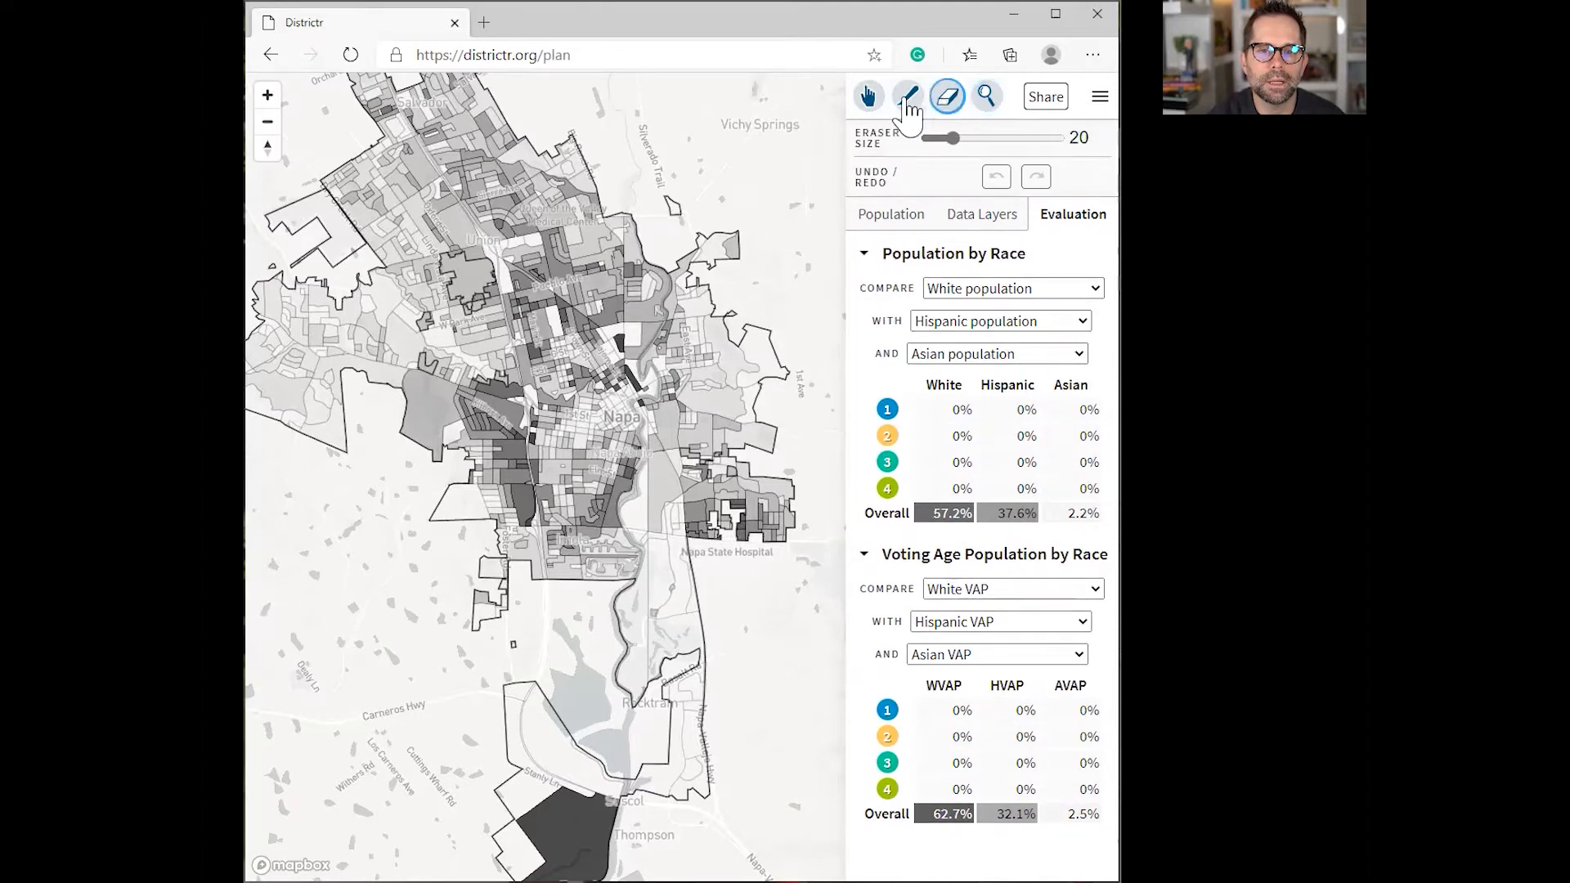
click(909, 102)
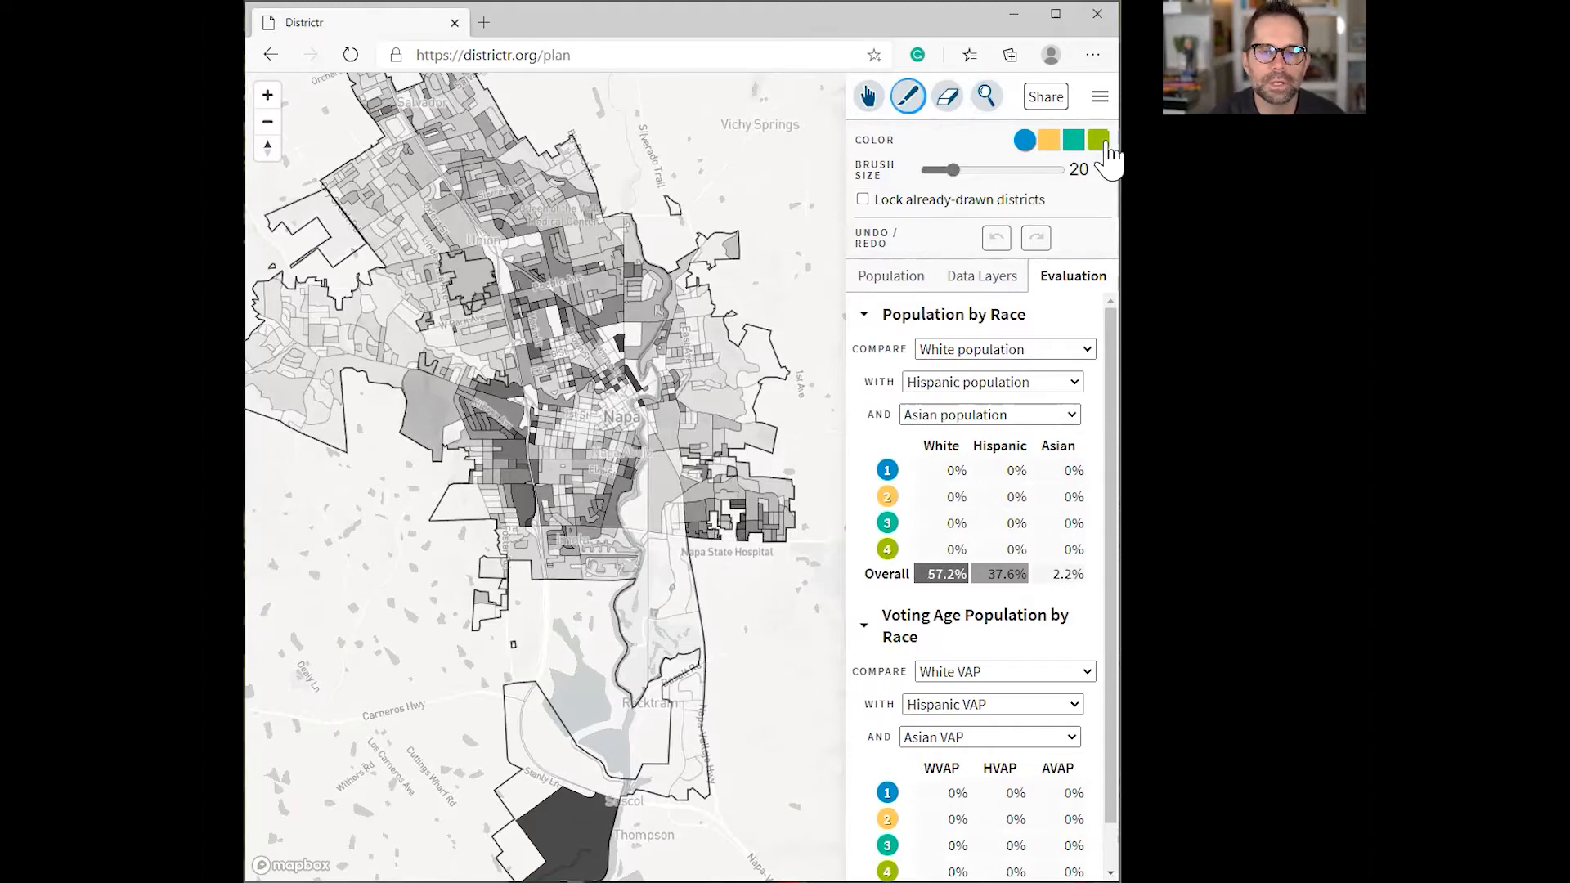
Step: Paint district 4 along Napa's northeastern edge with brush size 9, and extend it through the city centre with brush size 91
click(1074, 139)
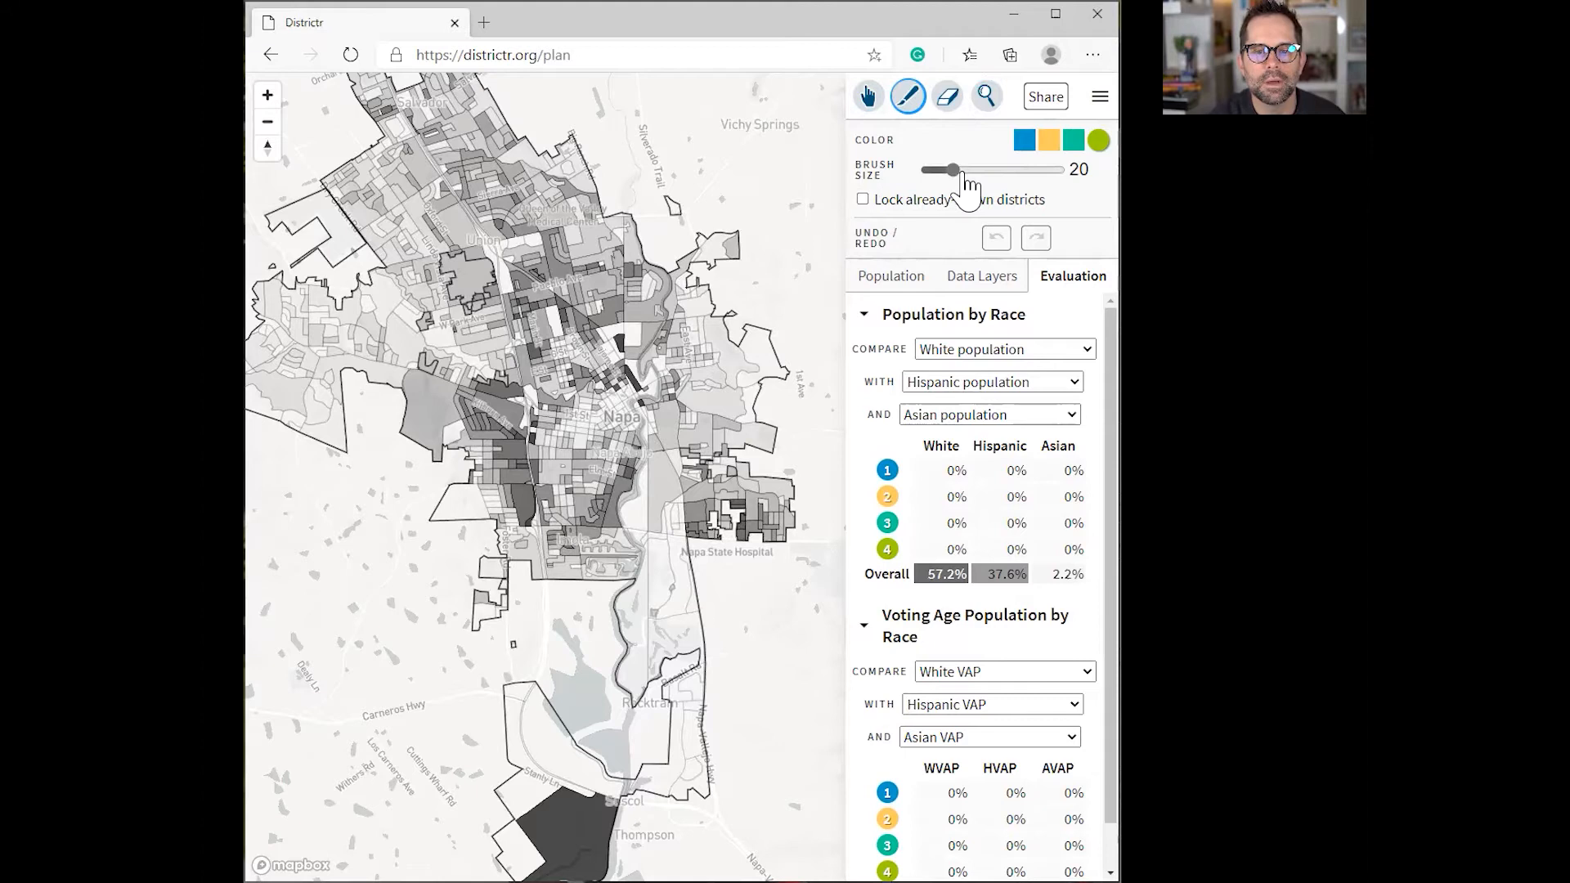
drag(954, 177, 938, 179)
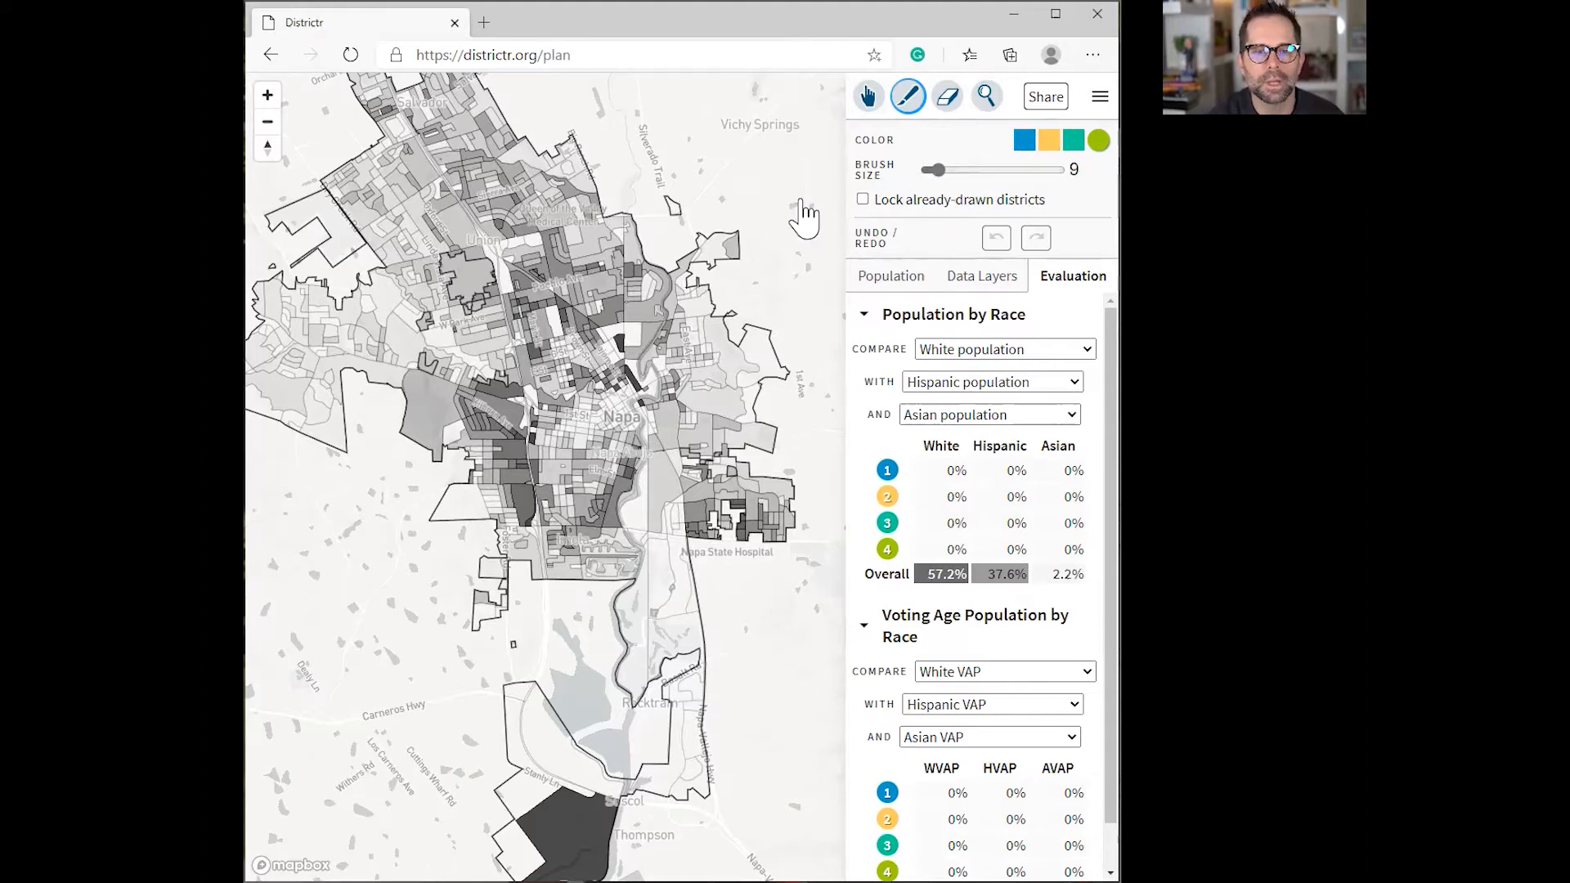
mouse_move(719, 245)
mouse_down()
mouse_move(687, 298)
mouse_move(703, 352)
mouse_move(764, 376)
mouse_up()
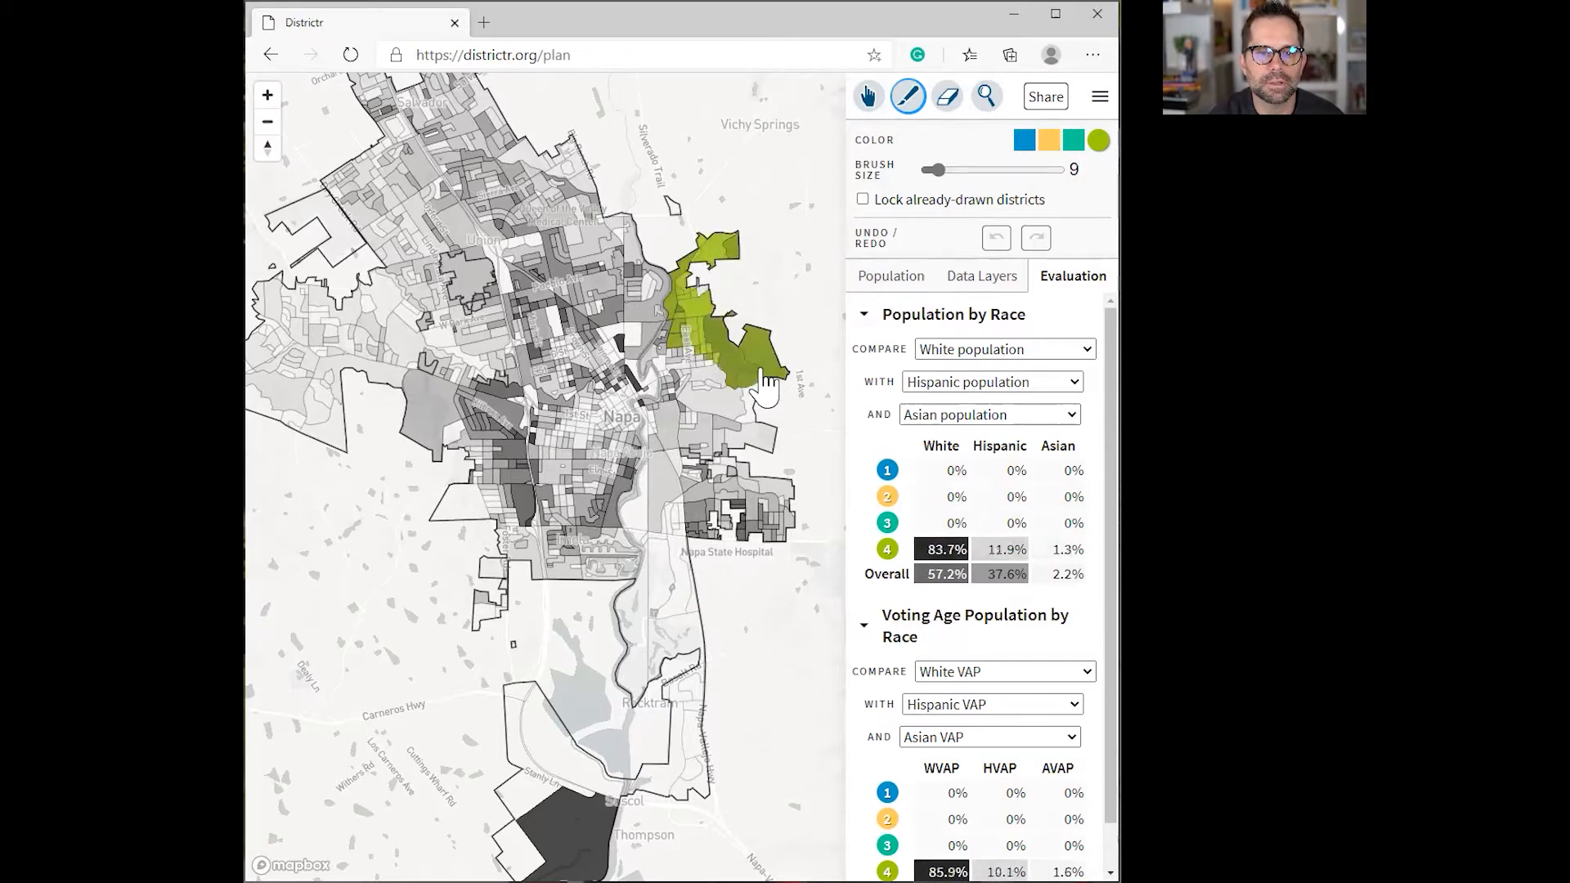
drag(693, 327, 723, 409)
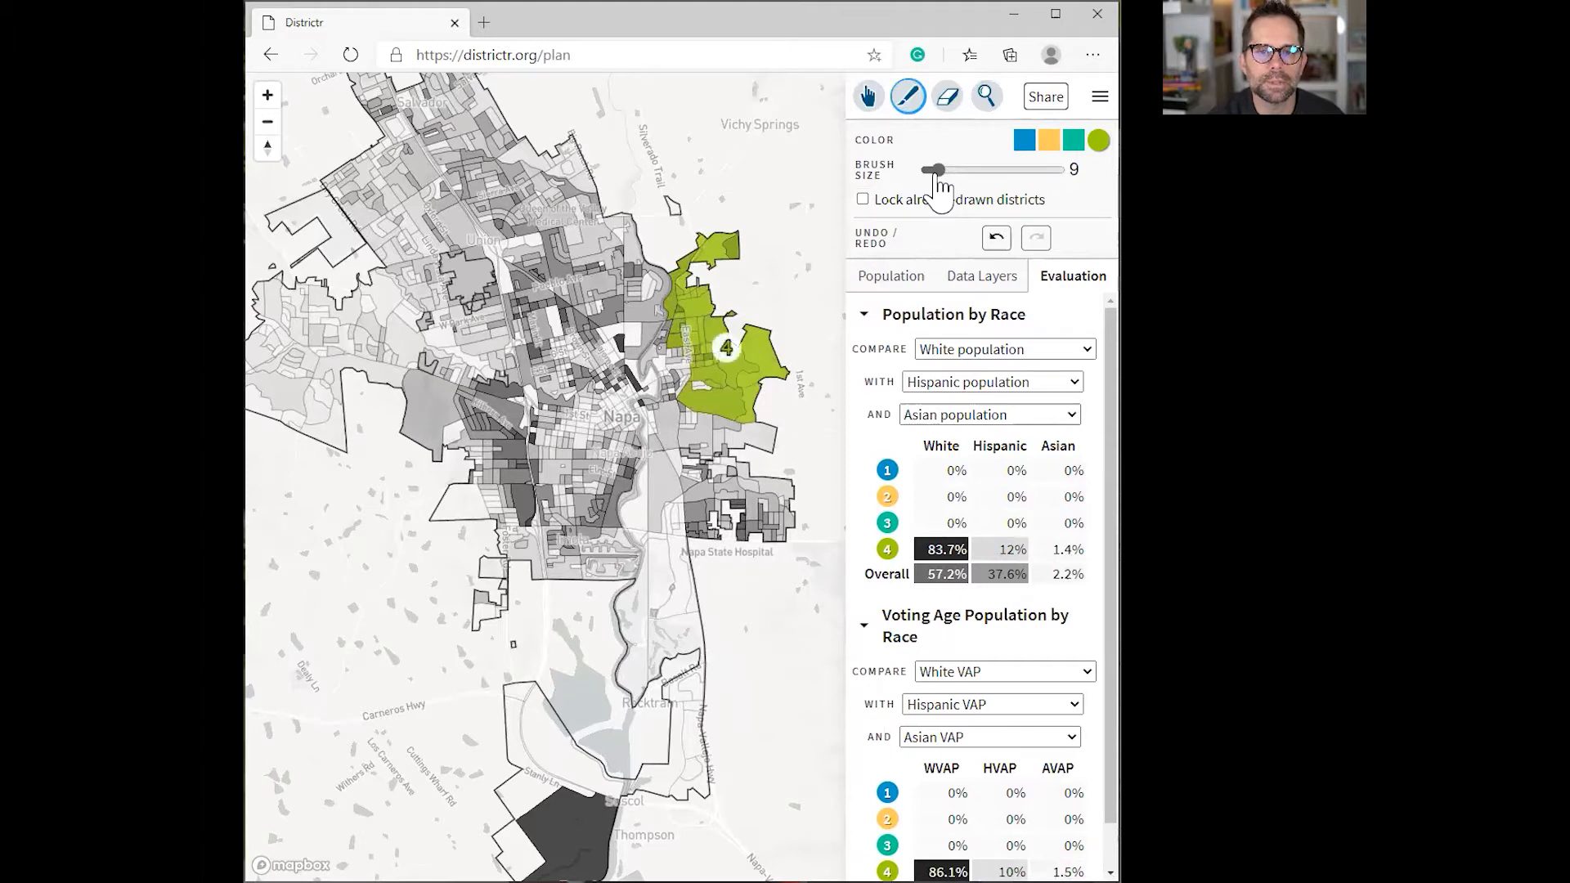
drag(938, 174, 1047, 172)
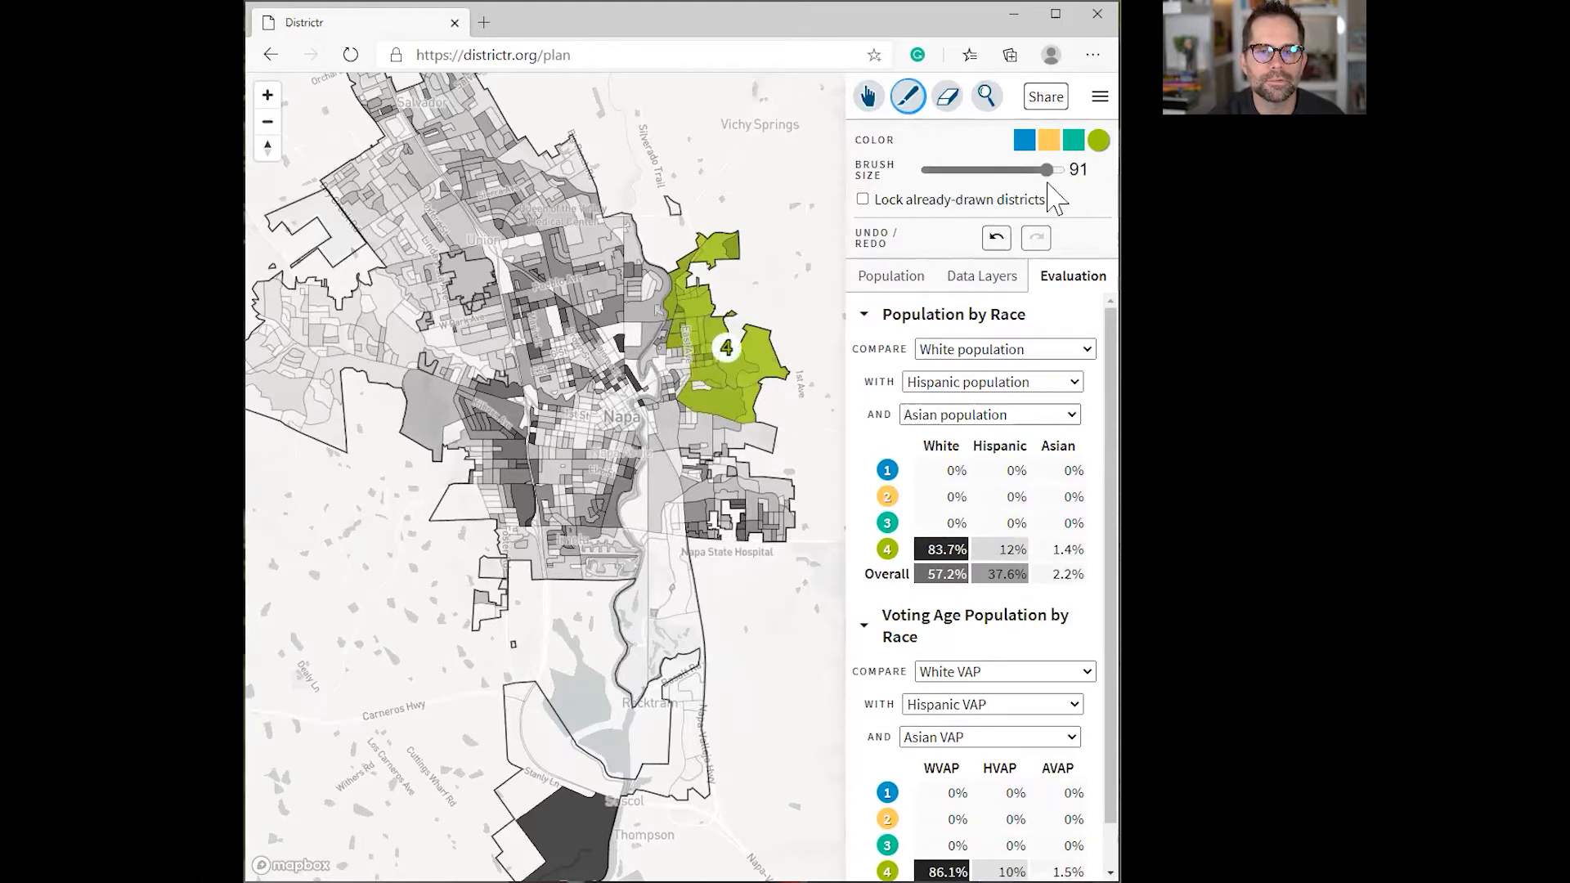
mouse_move(727, 348)
mouse_down()
mouse_move(725, 526)
mouse_move(685, 464)
mouse_move(650, 458)
mouse_up()
Step: Set the brush size to 1 and paint individual blocks and thin strands of district 4 across western and northern Napa
drag(1048, 170, 920, 198)
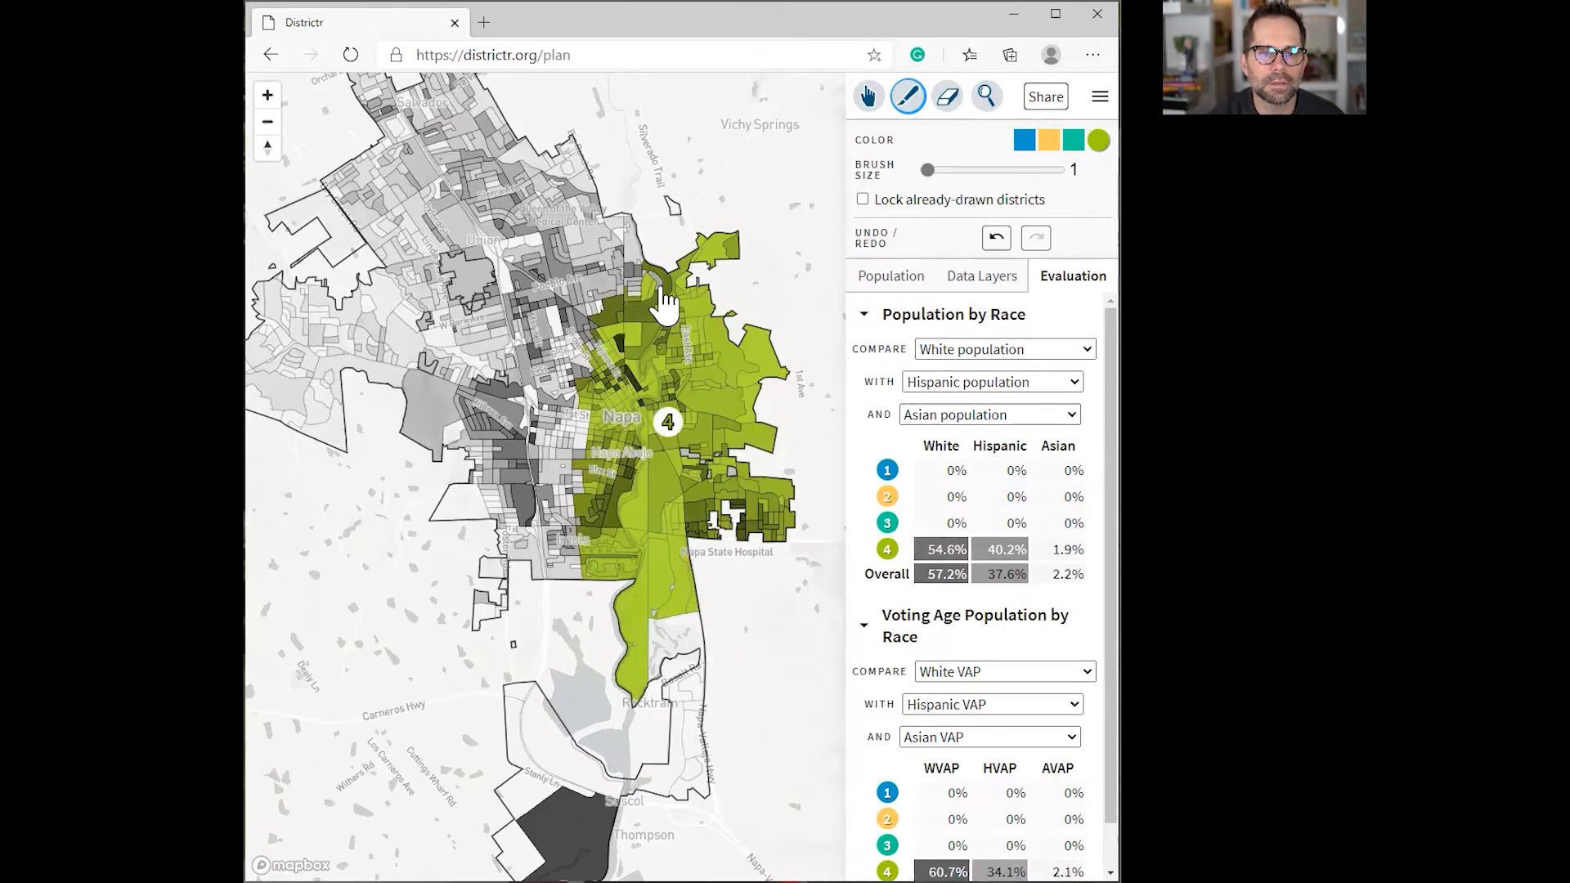
click(647, 286)
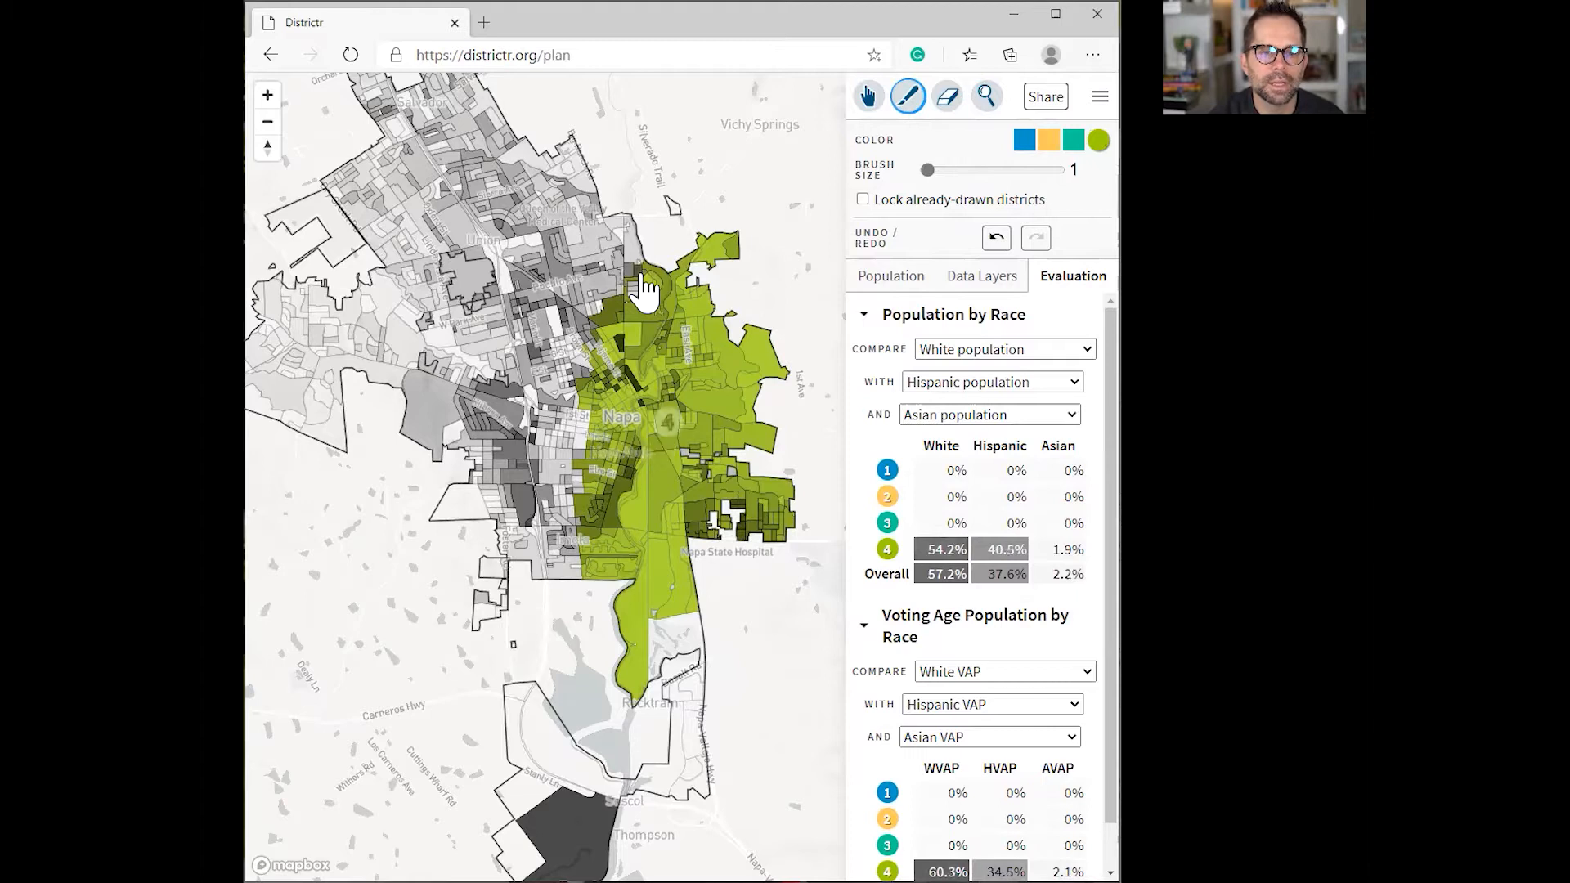
mouse_move(659, 357)
mouse_down()
mouse_move(527, 278)
mouse_move(474, 343)
mouse_move(536, 372)
mouse_move(564, 343)
mouse_move(536, 458)
mouse_move(413, 391)
mouse_move(352, 327)
mouse_move(372, 208)
mouse_move(425, 147)
mouse_move(478, 168)
mouse_move(556, 160)
mouse_move(511, 208)
mouse_up()
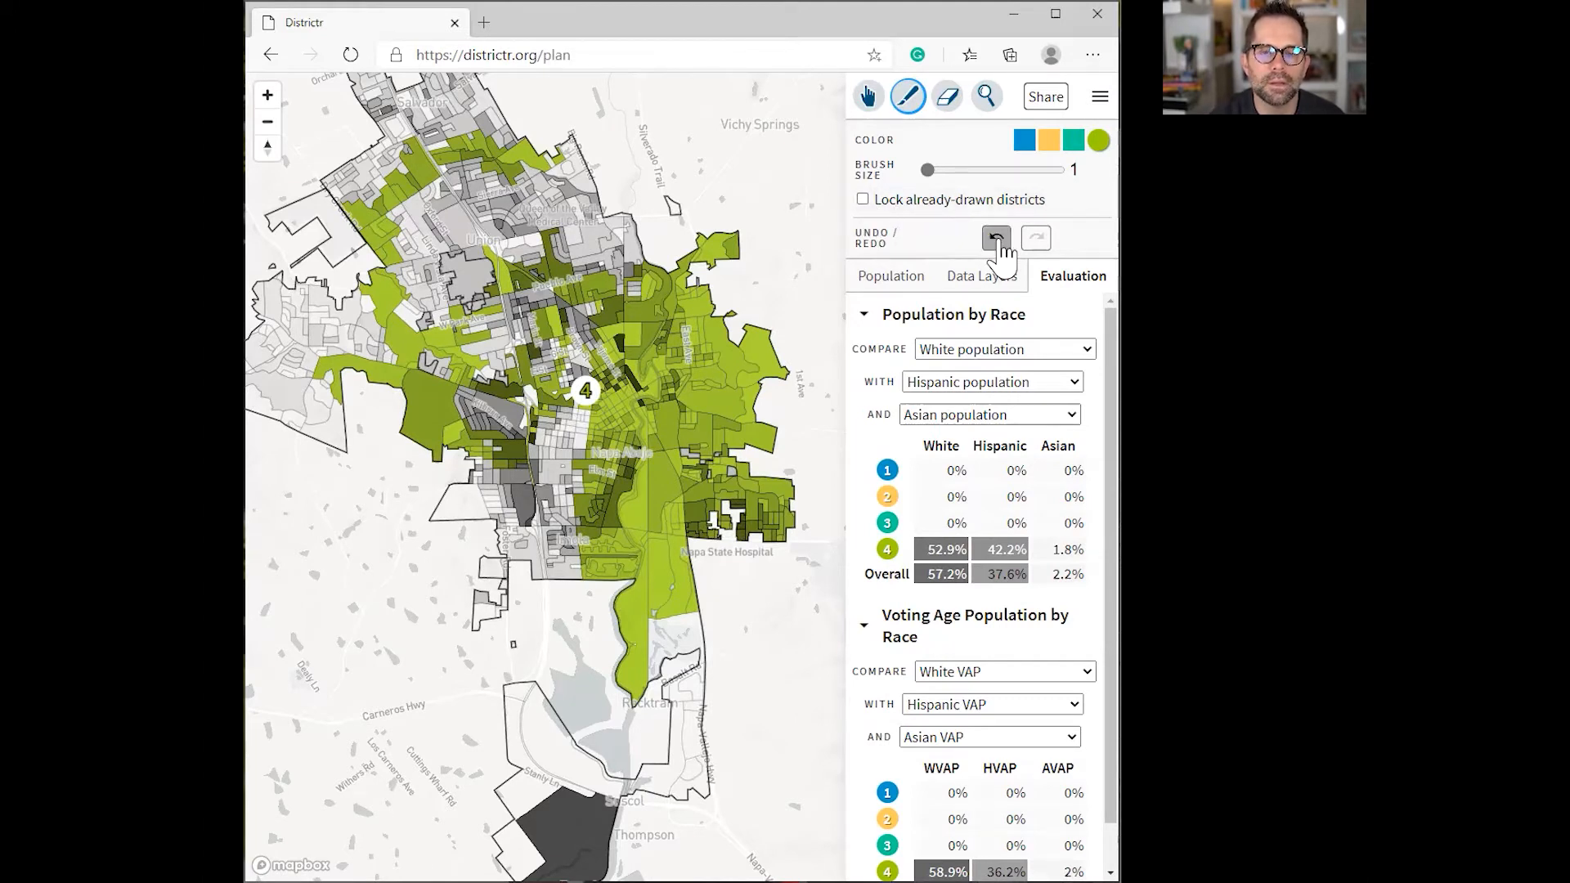
Step: Undo all of the district 4 painting, trying a redo once before clearing the map again
click(996, 239)
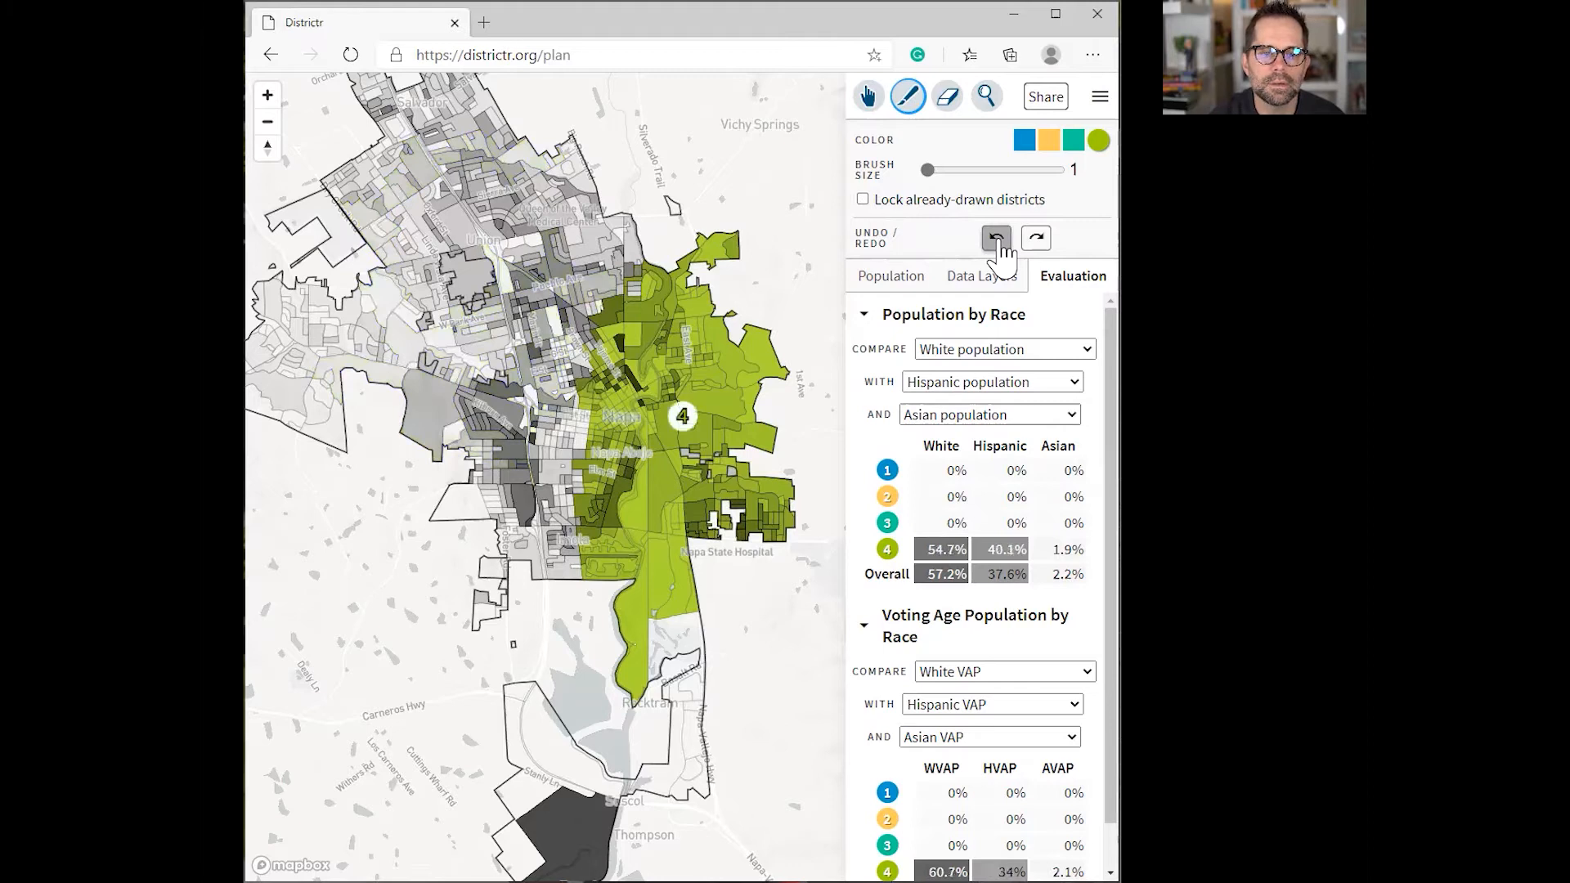
click(999, 245)
click(999, 243)
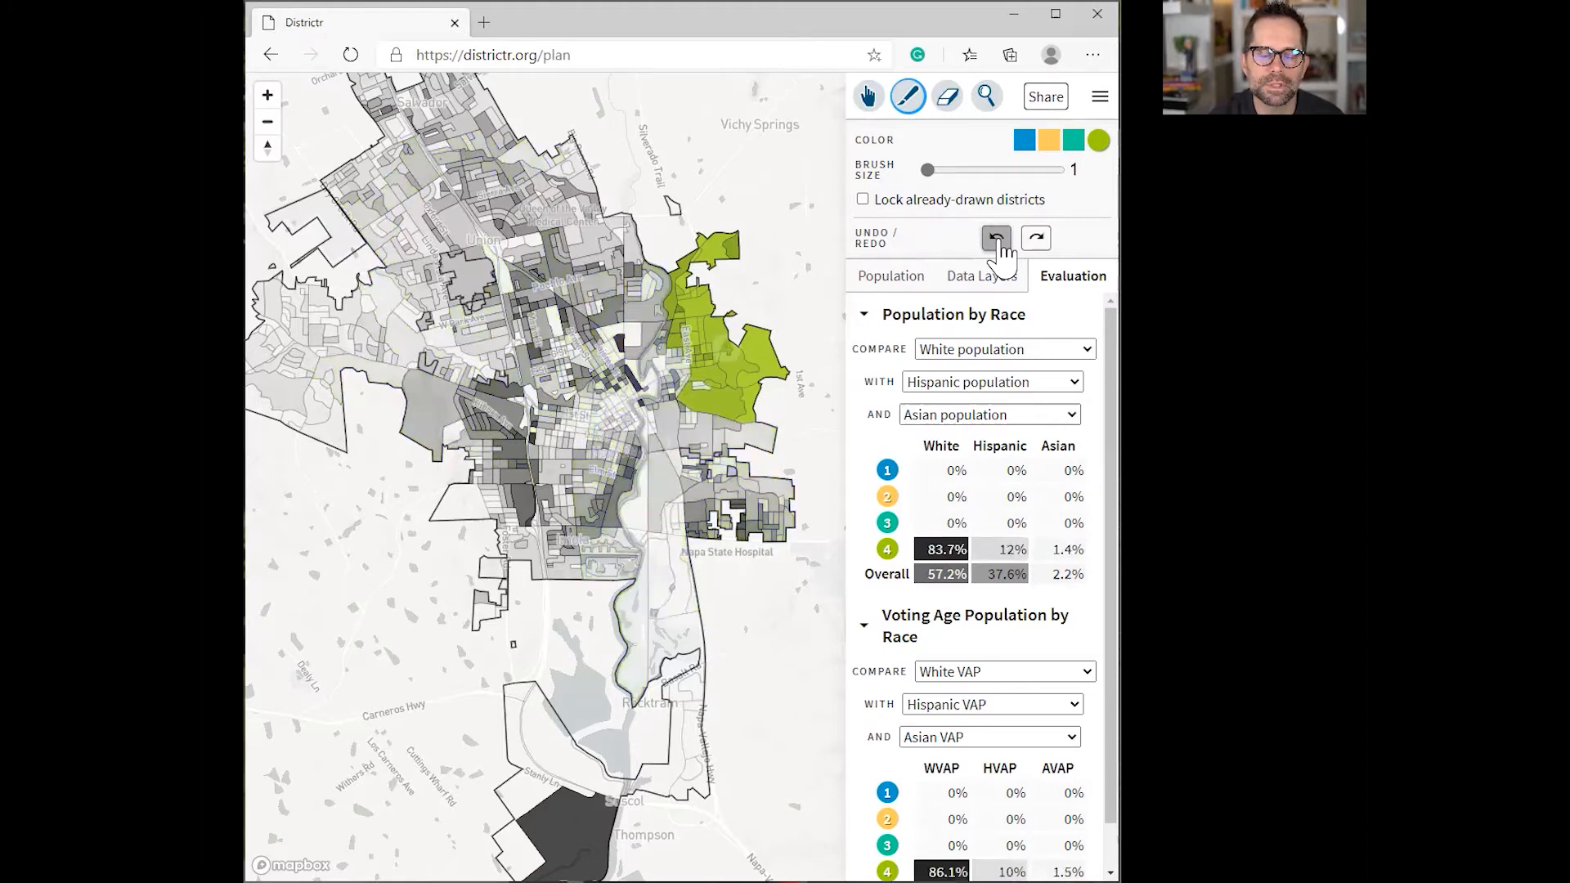
click(999, 241)
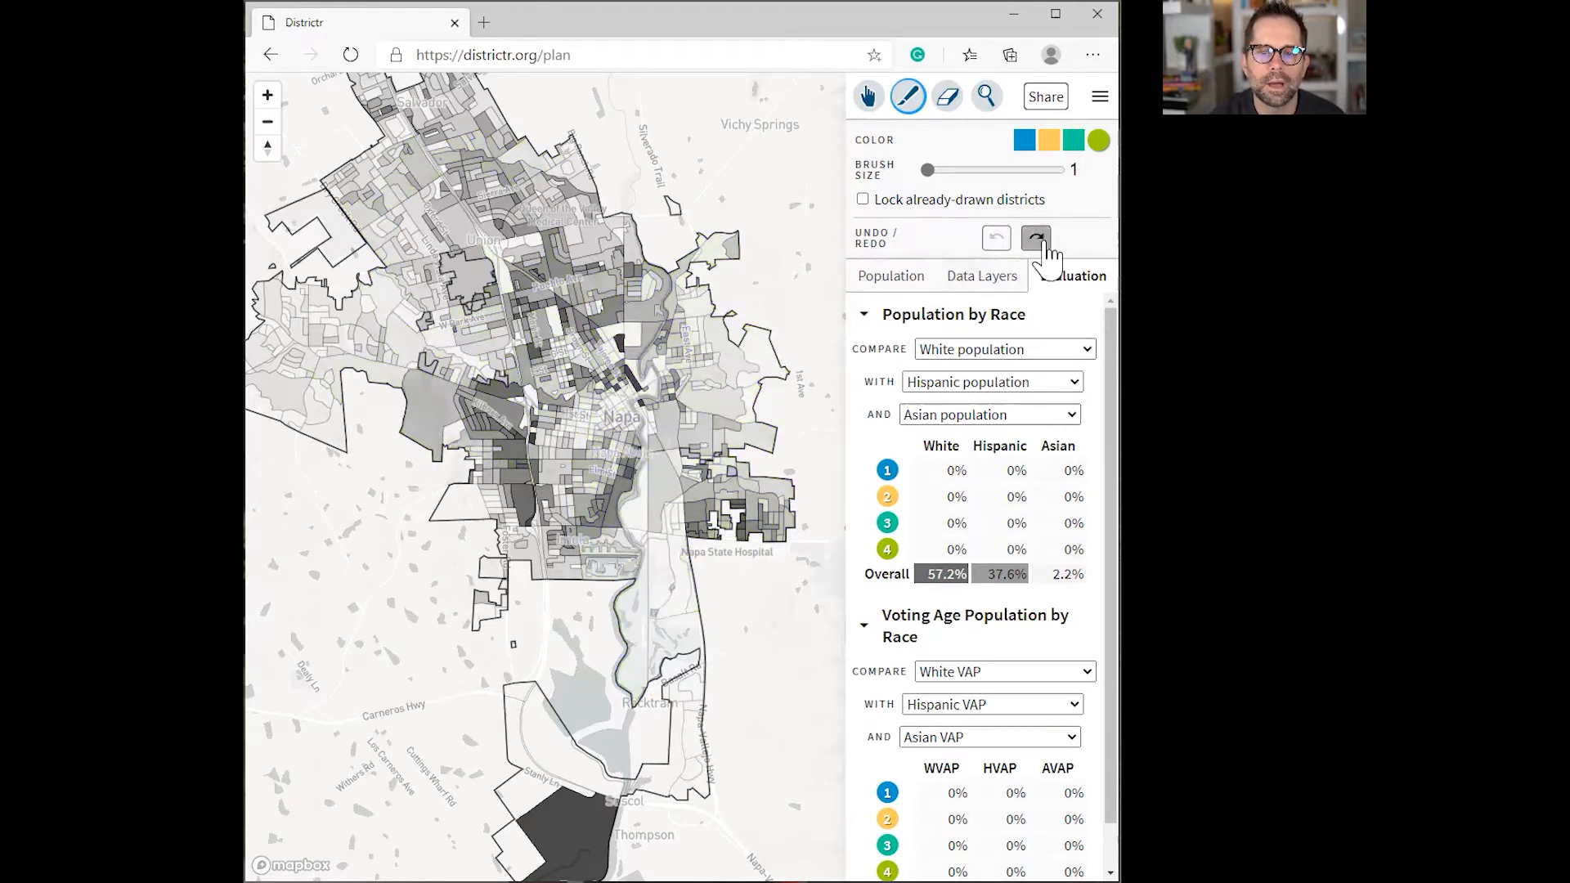
click(1036, 239)
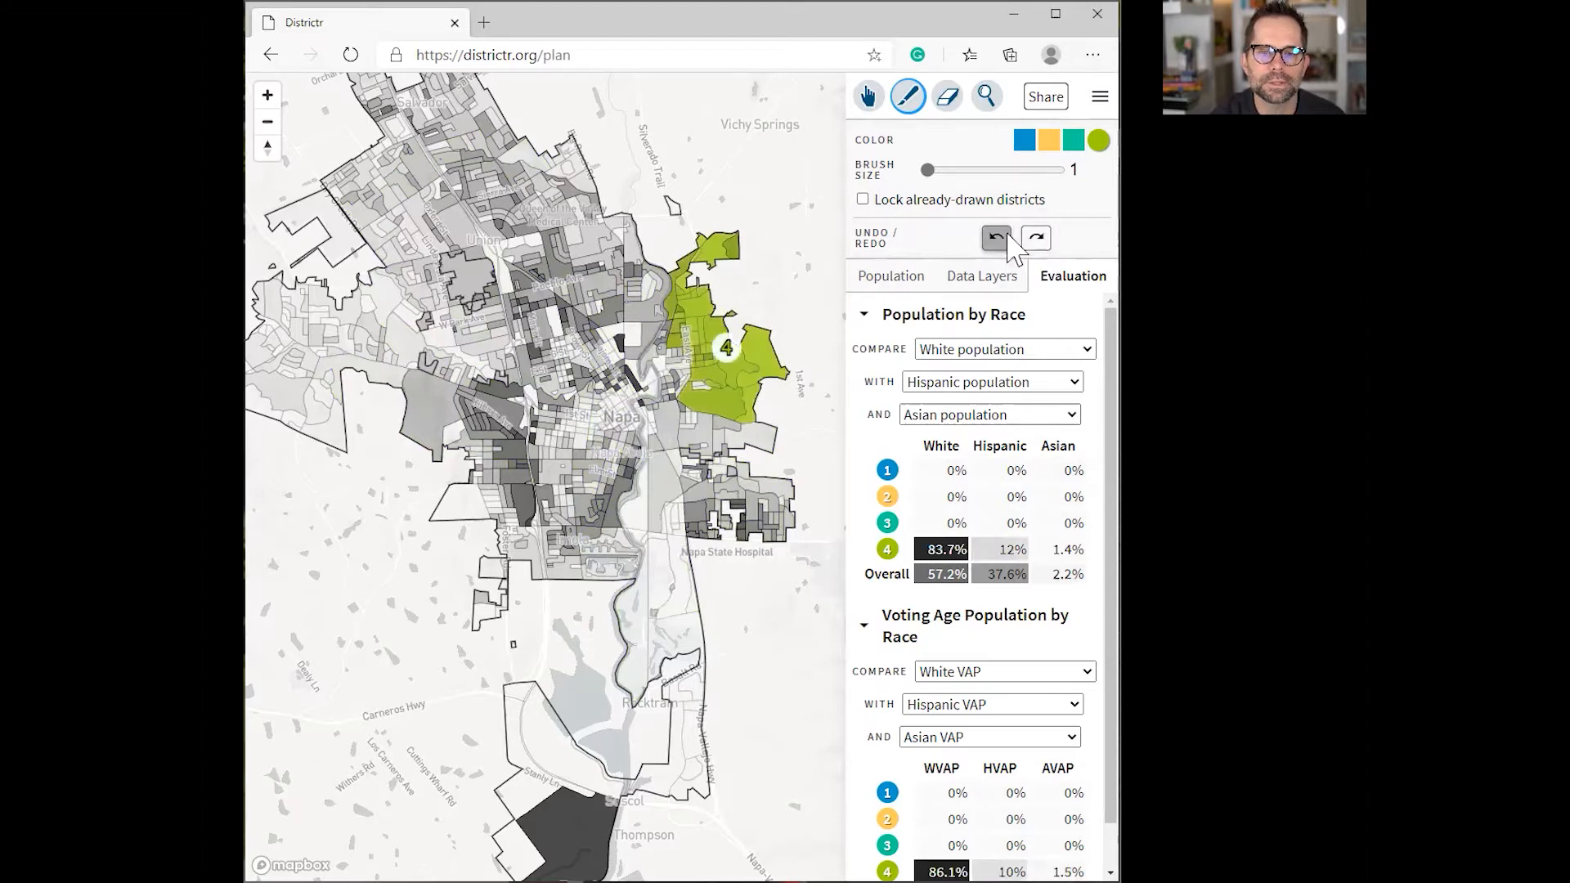
click(1007, 237)
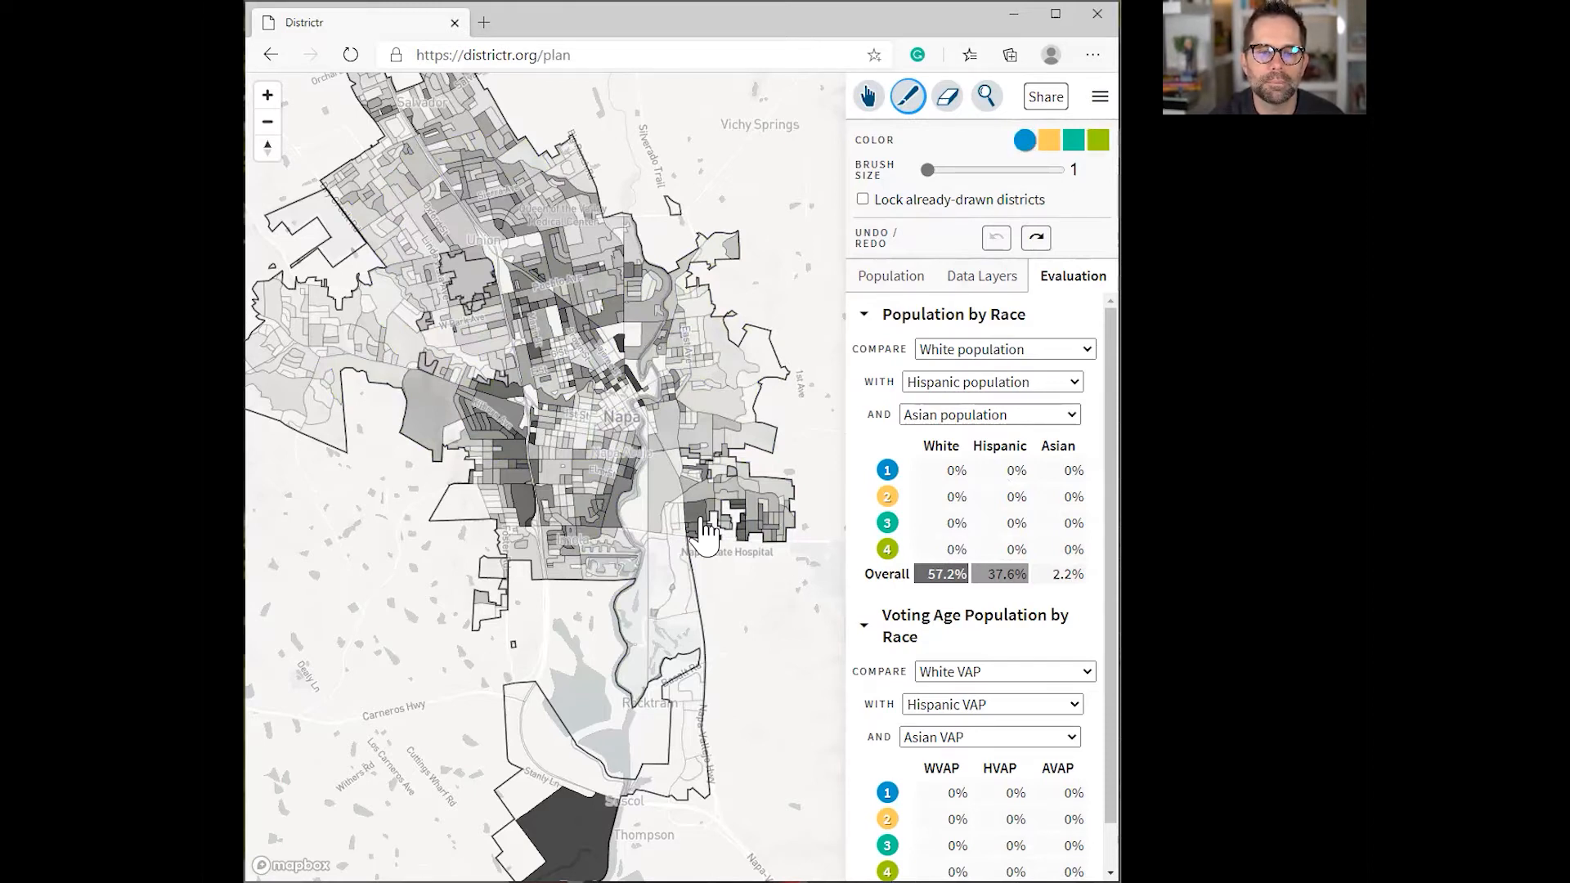
Step: Paint district 1 with brush size 20 from the southernmost city parcels up along Napa's eastern side
scroll(704, 535, down, 1)
scroll(705, 536, down, 3)
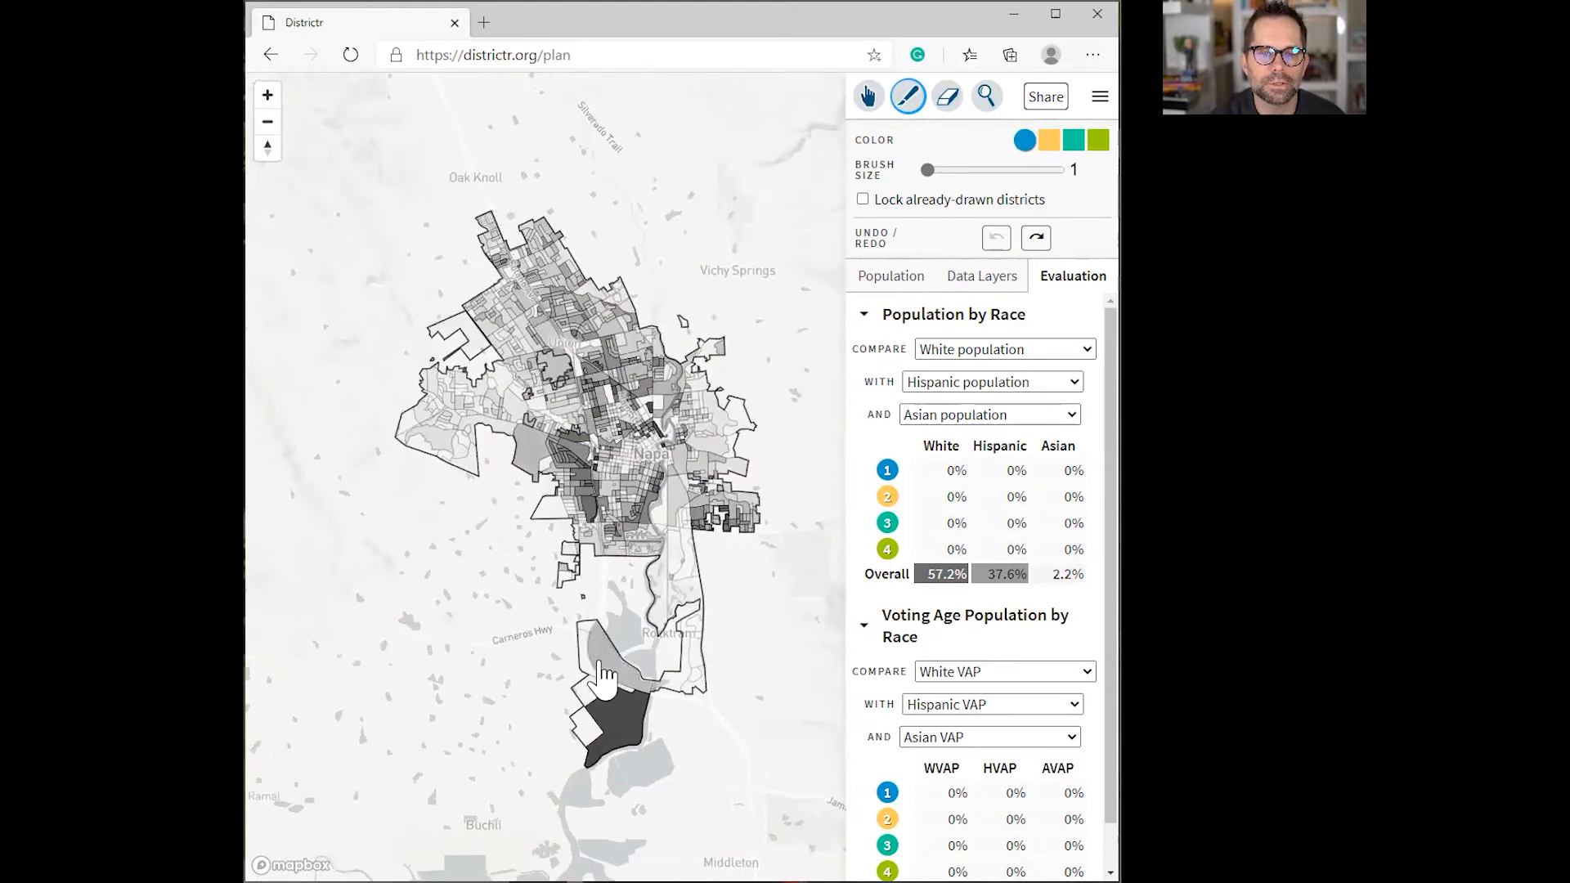
drag(931, 182, 952, 182)
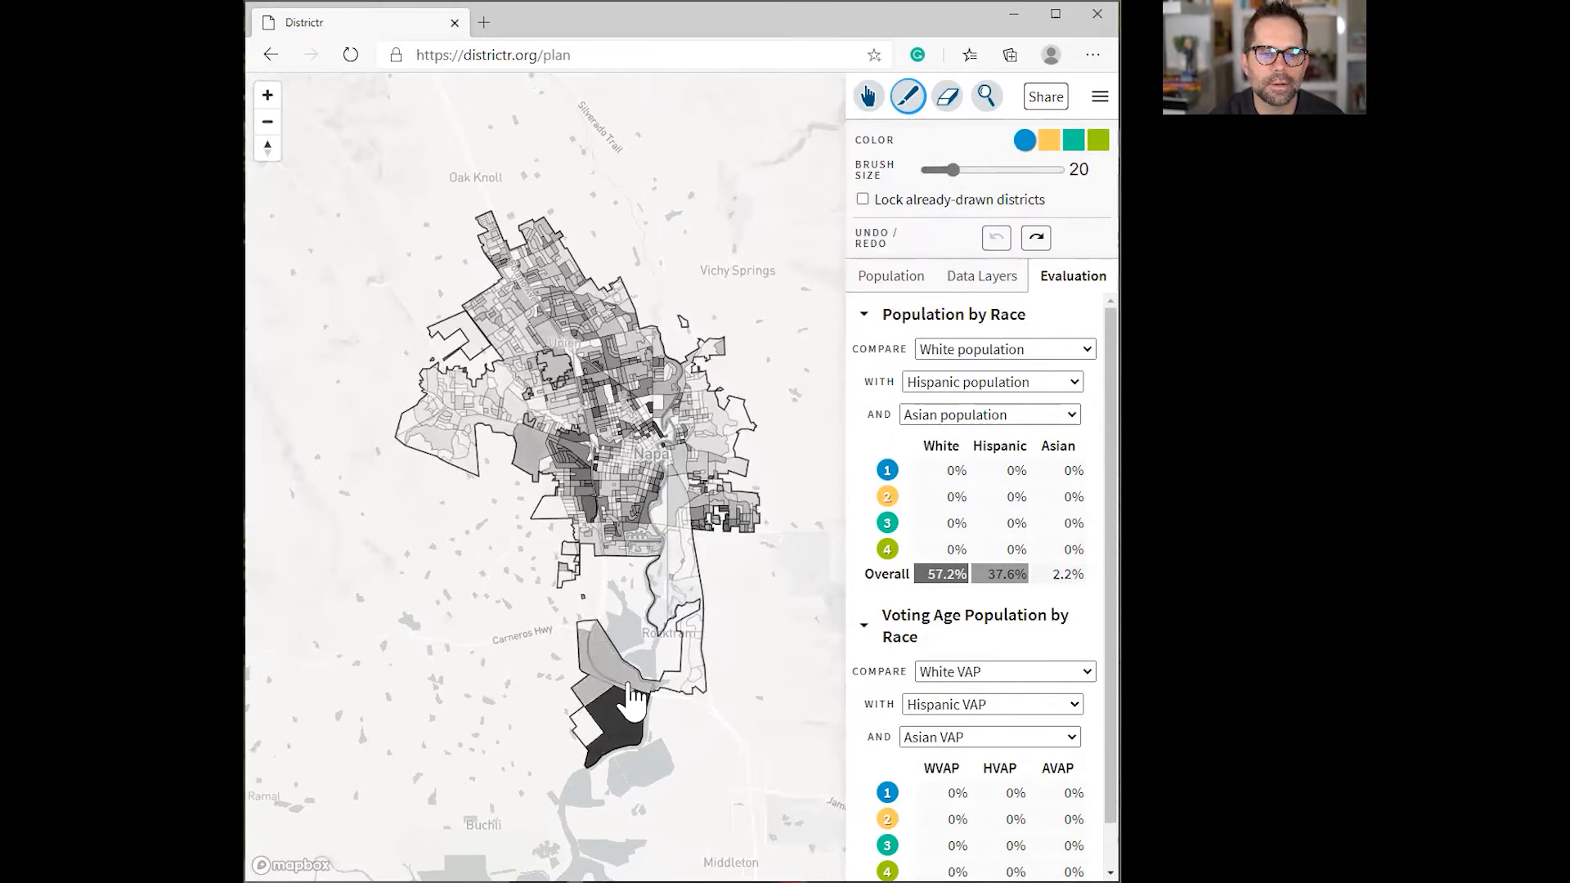
mouse_move(617, 664)
mouse_down()
mouse_move(587, 675)
mouse_move(587, 768)
mouse_move(638, 752)
mouse_move(680, 708)
mouse_move(696, 614)
mouse_move(683, 544)
mouse_move(675, 619)
mouse_move(711, 523)
mouse_move(748, 535)
mouse_move(719, 475)
mouse_move(717, 531)
mouse_move(724, 413)
mouse_move(711, 502)
mouse_move(677, 540)
mouse_move(669, 495)
mouse_move(724, 417)
mouse_move(720, 445)
mouse_move(695, 434)
mouse_move(691, 384)
mouse_move(711, 351)
mouse_move(706, 369)
mouse_up()
drag(705, 427, 697, 415)
Step: Show the population balance and add the missed blocks beside the river in central Napa to district 1 with brush size 1
click(876, 278)
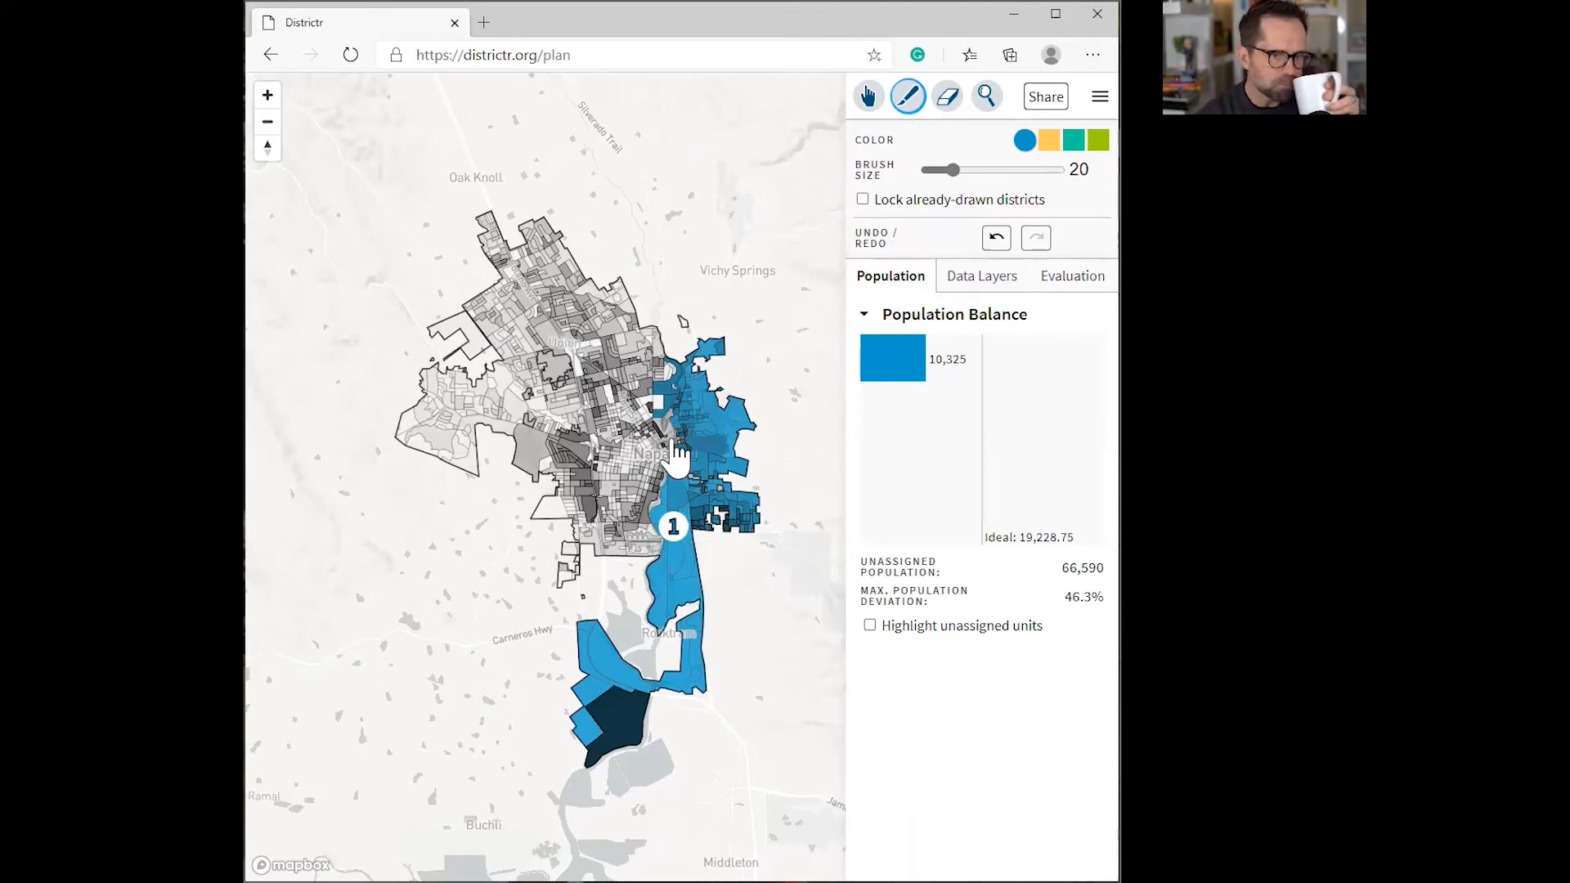
scroll(676, 454, up, 5)
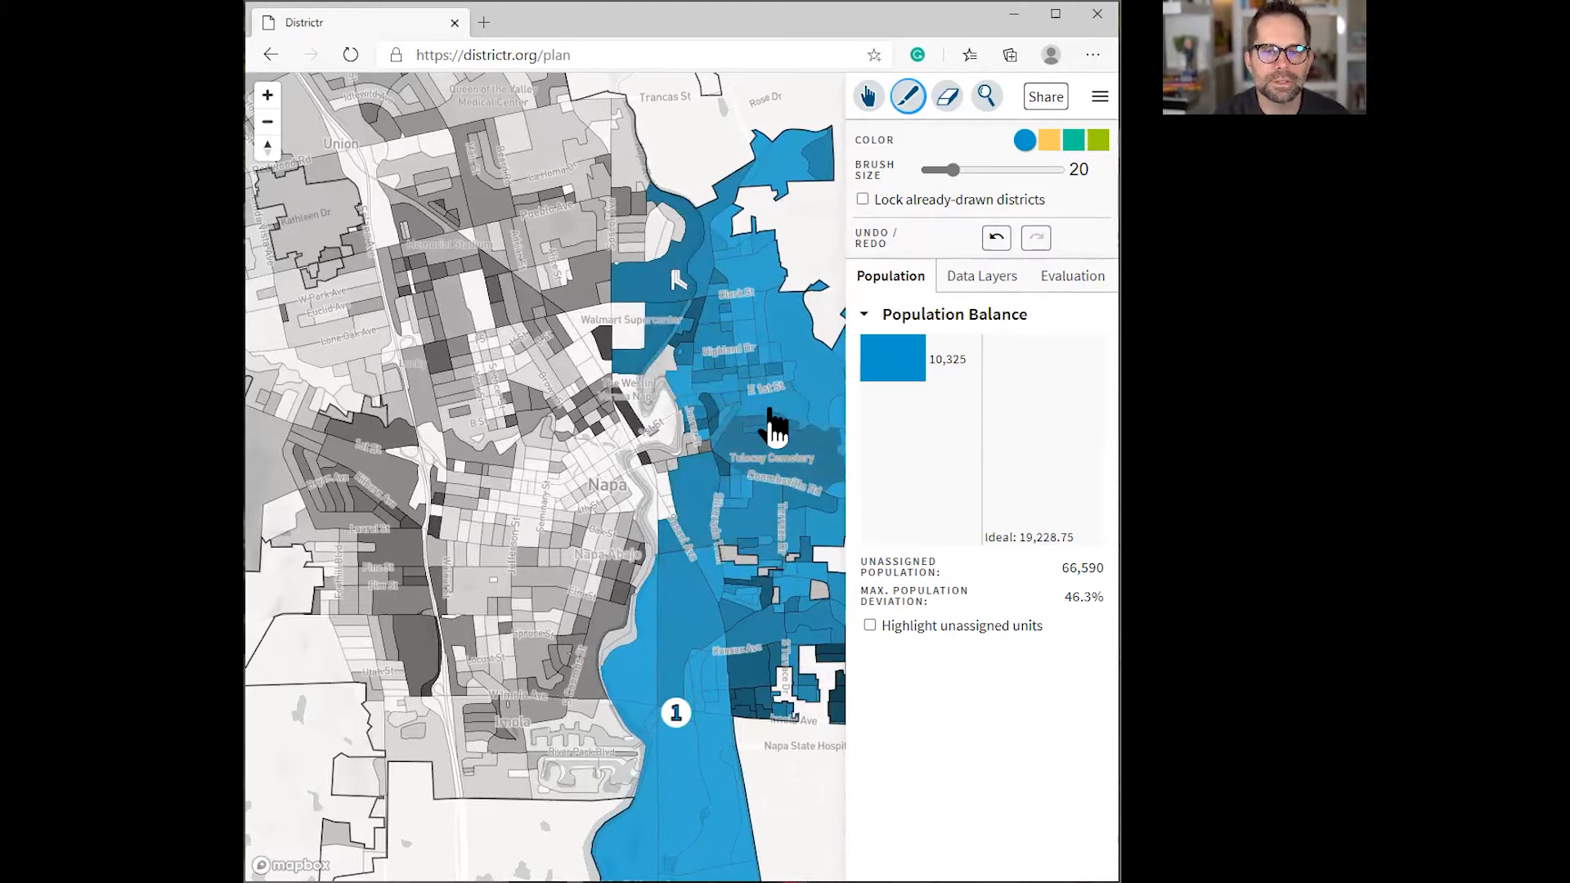
drag(954, 172, 932, 172)
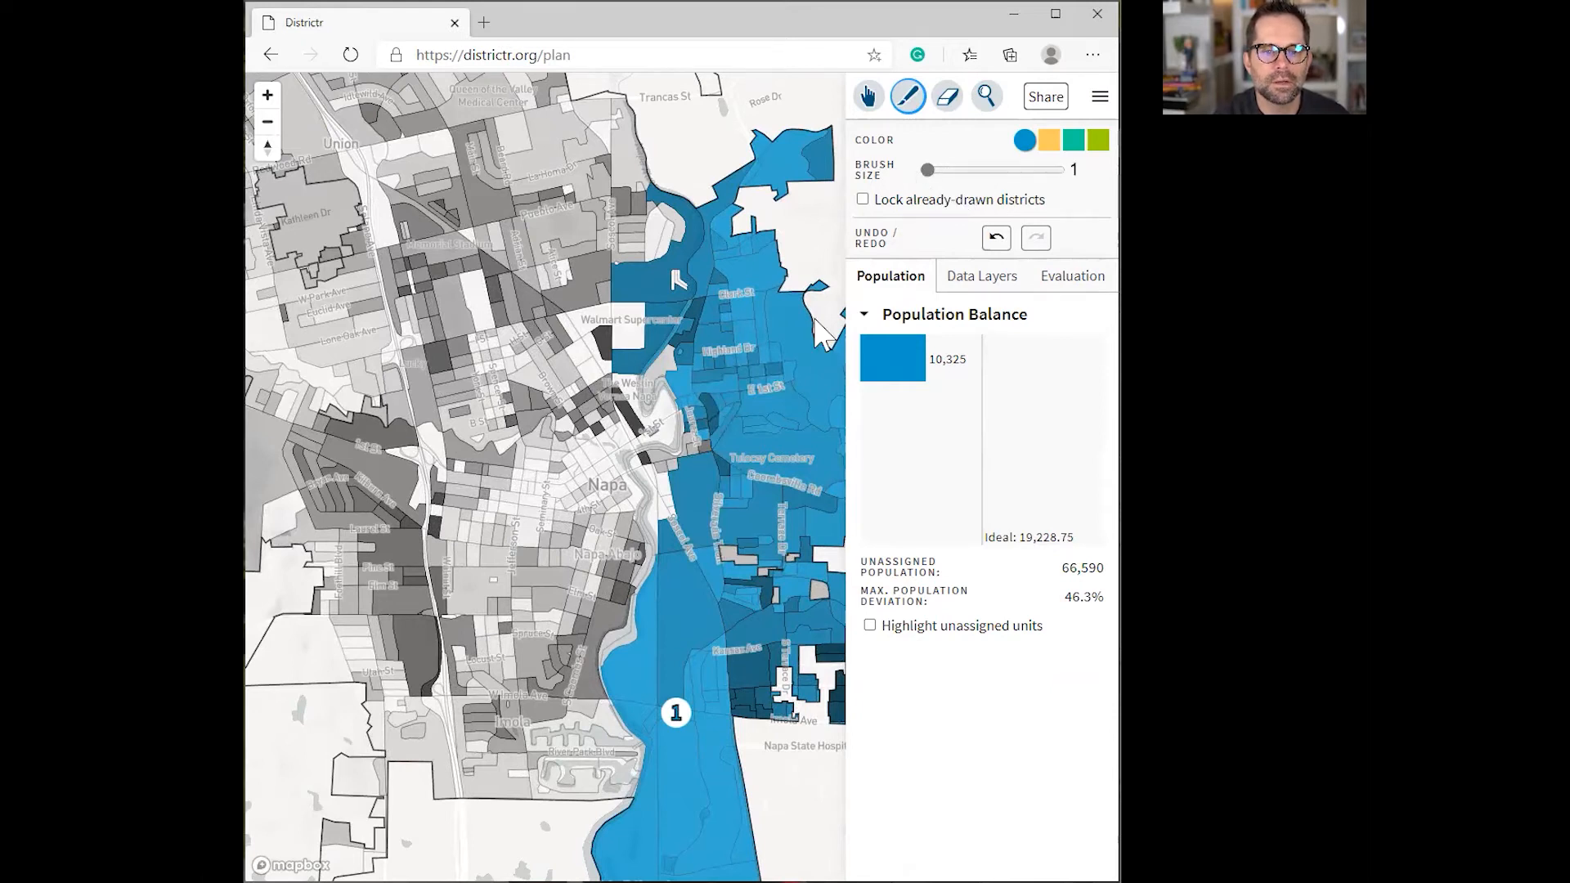
mouse_move(725, 474)
mouse_down()
mouse_move(701, 456)
mouse_move(663, 469)
mouse_up()
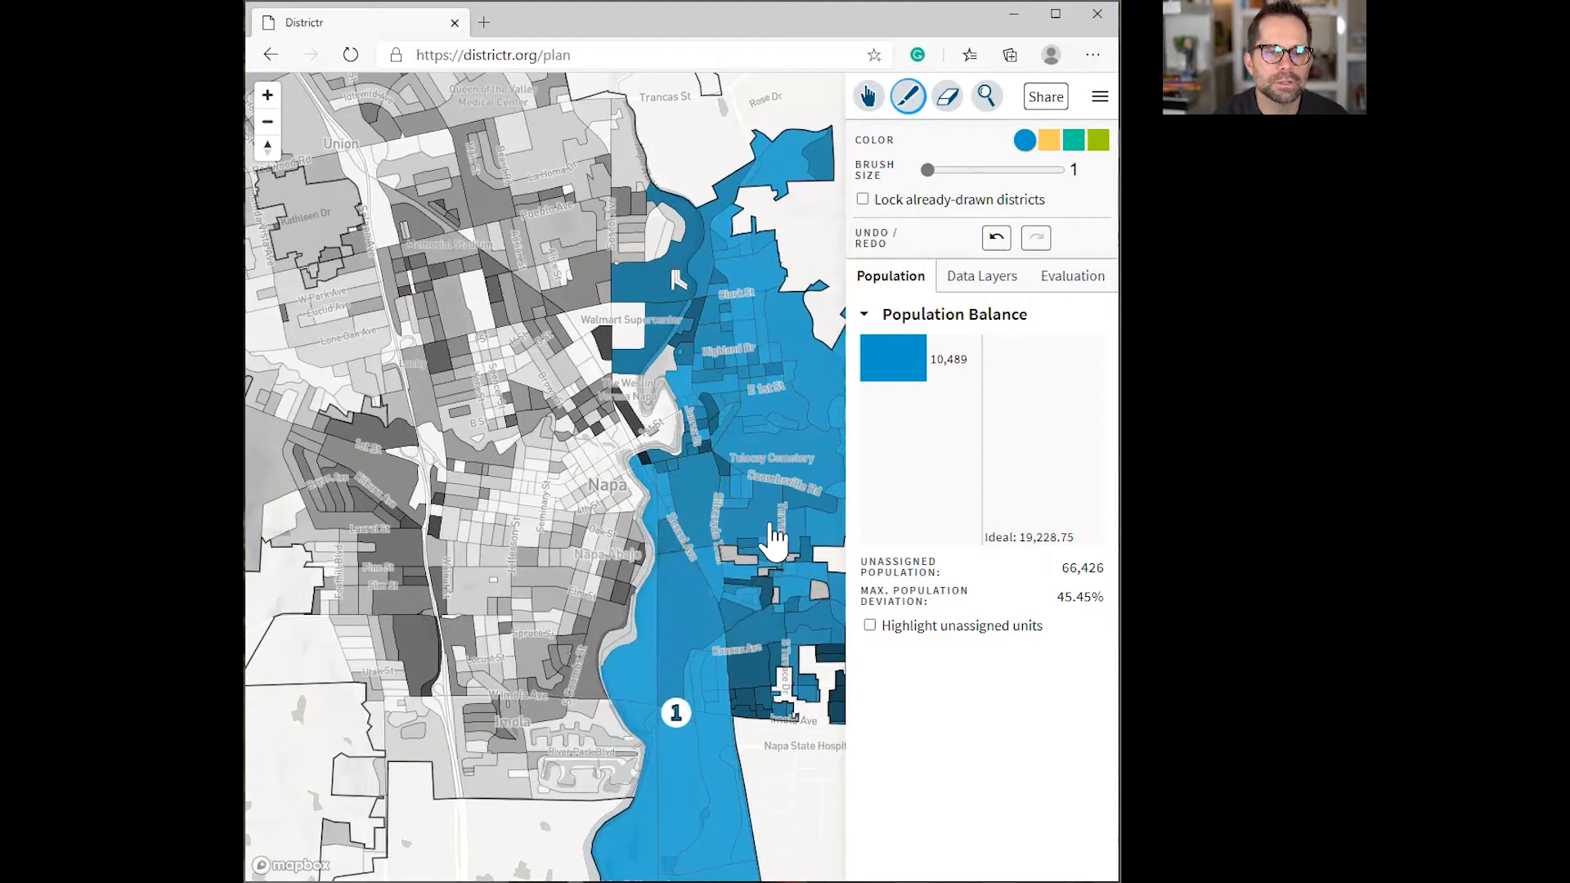
click(676, 378)
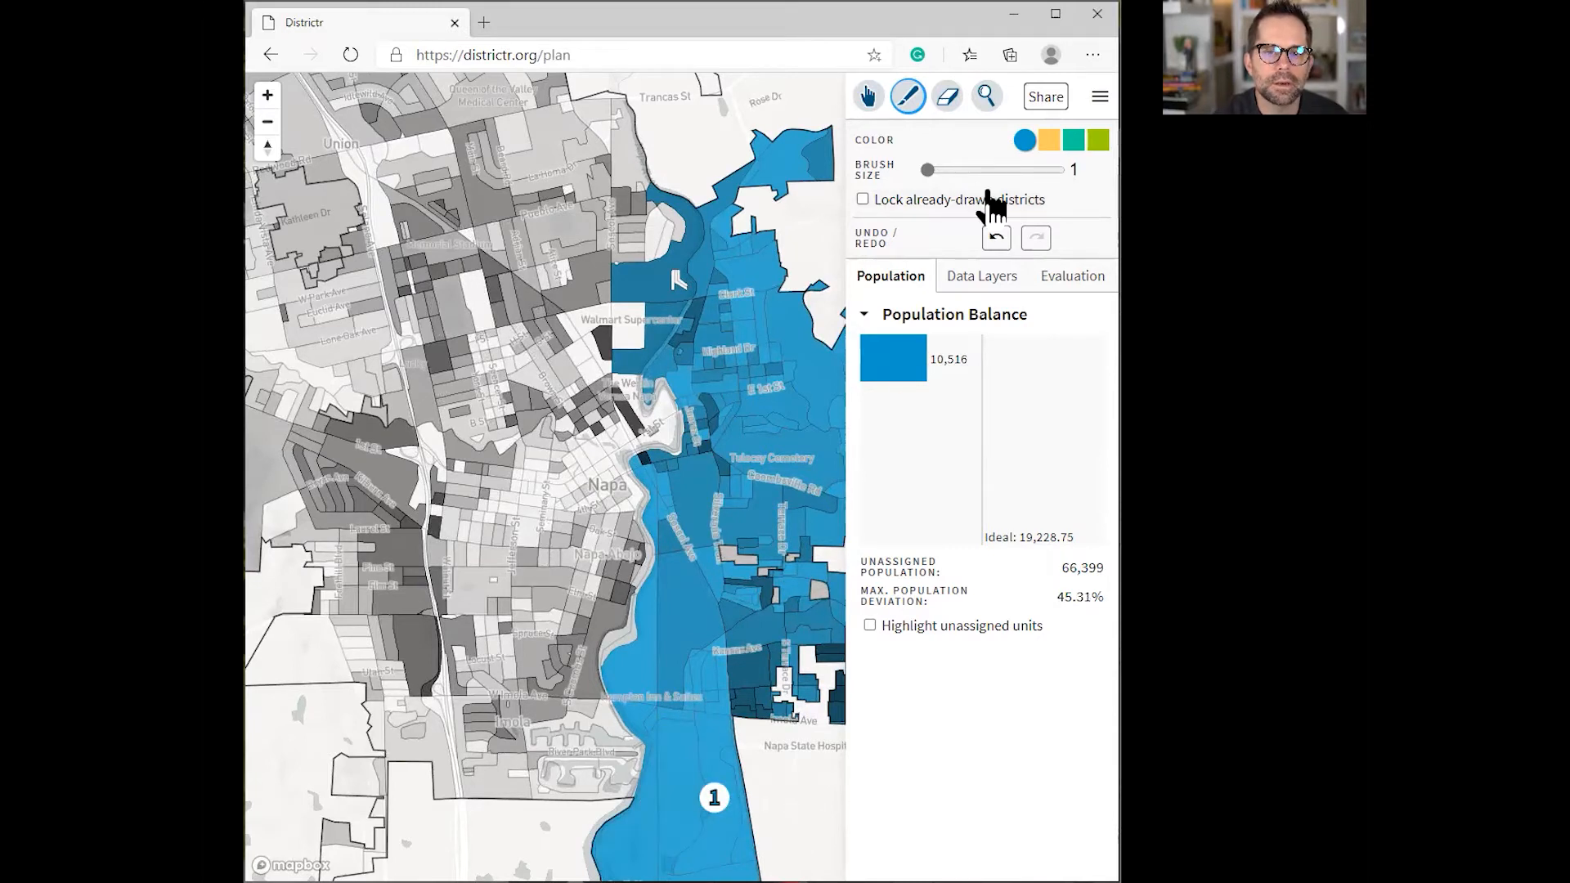
Step: Extend district 1 west across the river through the Imola area with brush size 9 until its population is near the ideal 19,228.75
drag(932, 170, 938, 170)
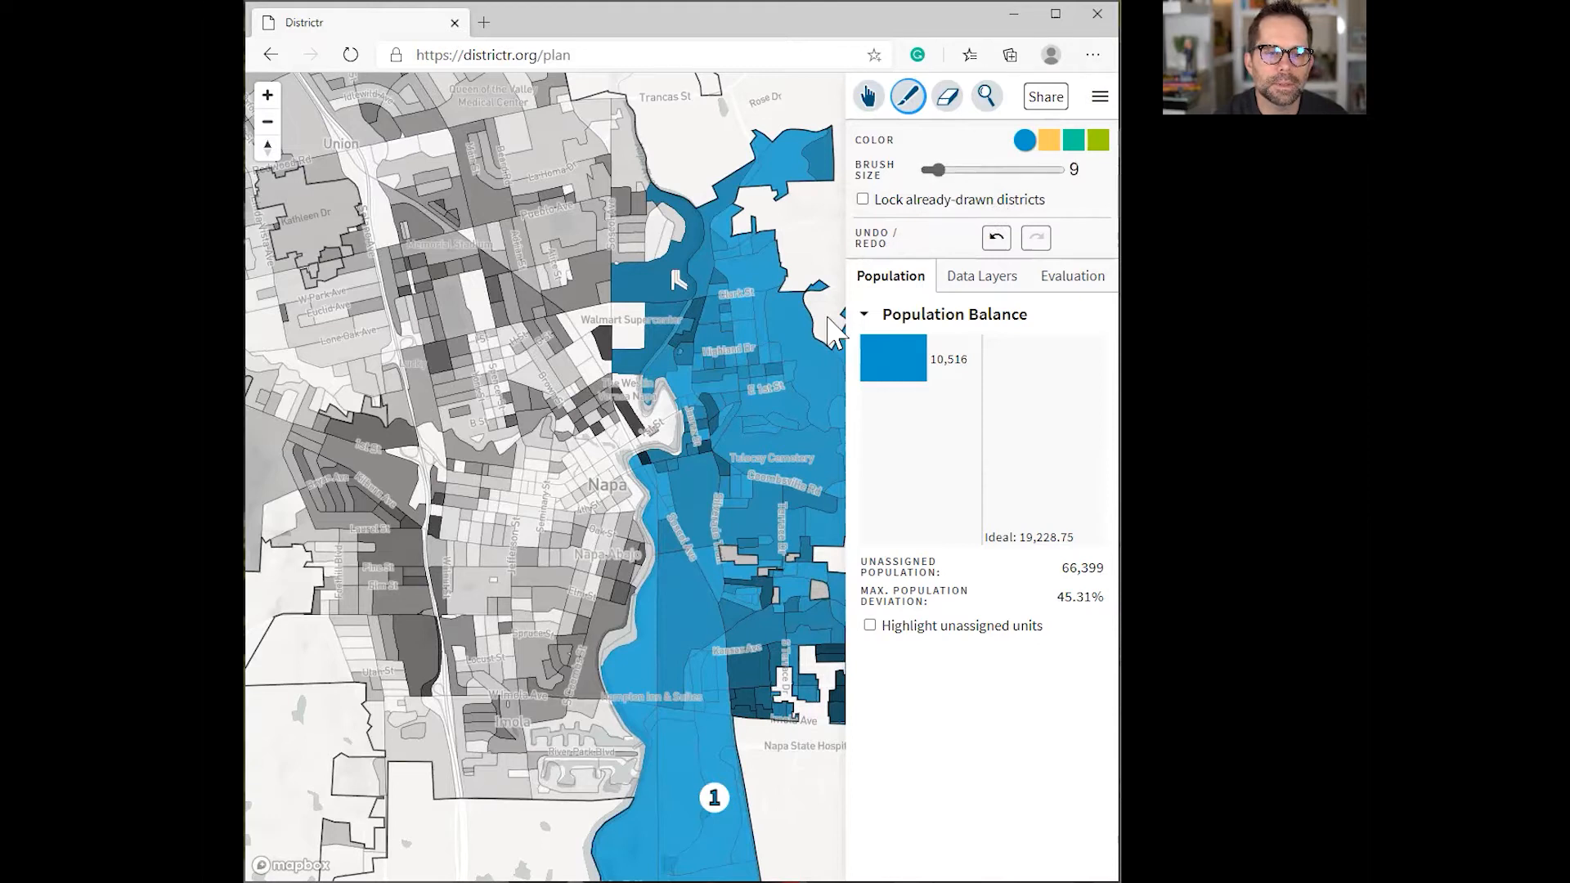
mouse_move(666, 777)
mouse_down()
mouse_move(544, 735)
mouse_move(581, 725)
mouse_move(554, 781)
mouse_move(490, 778)
mouse_move(474, 736)
mouse_move(406, 727)
mouse_move(568, 739)
mouse_move(392, 777)
mouse_move(356, 805)
mouse_move(343, 850)
mouse_move(393, 765)
mouse_move(372, 736)
mouse_move(634, 724)
mouse_up()
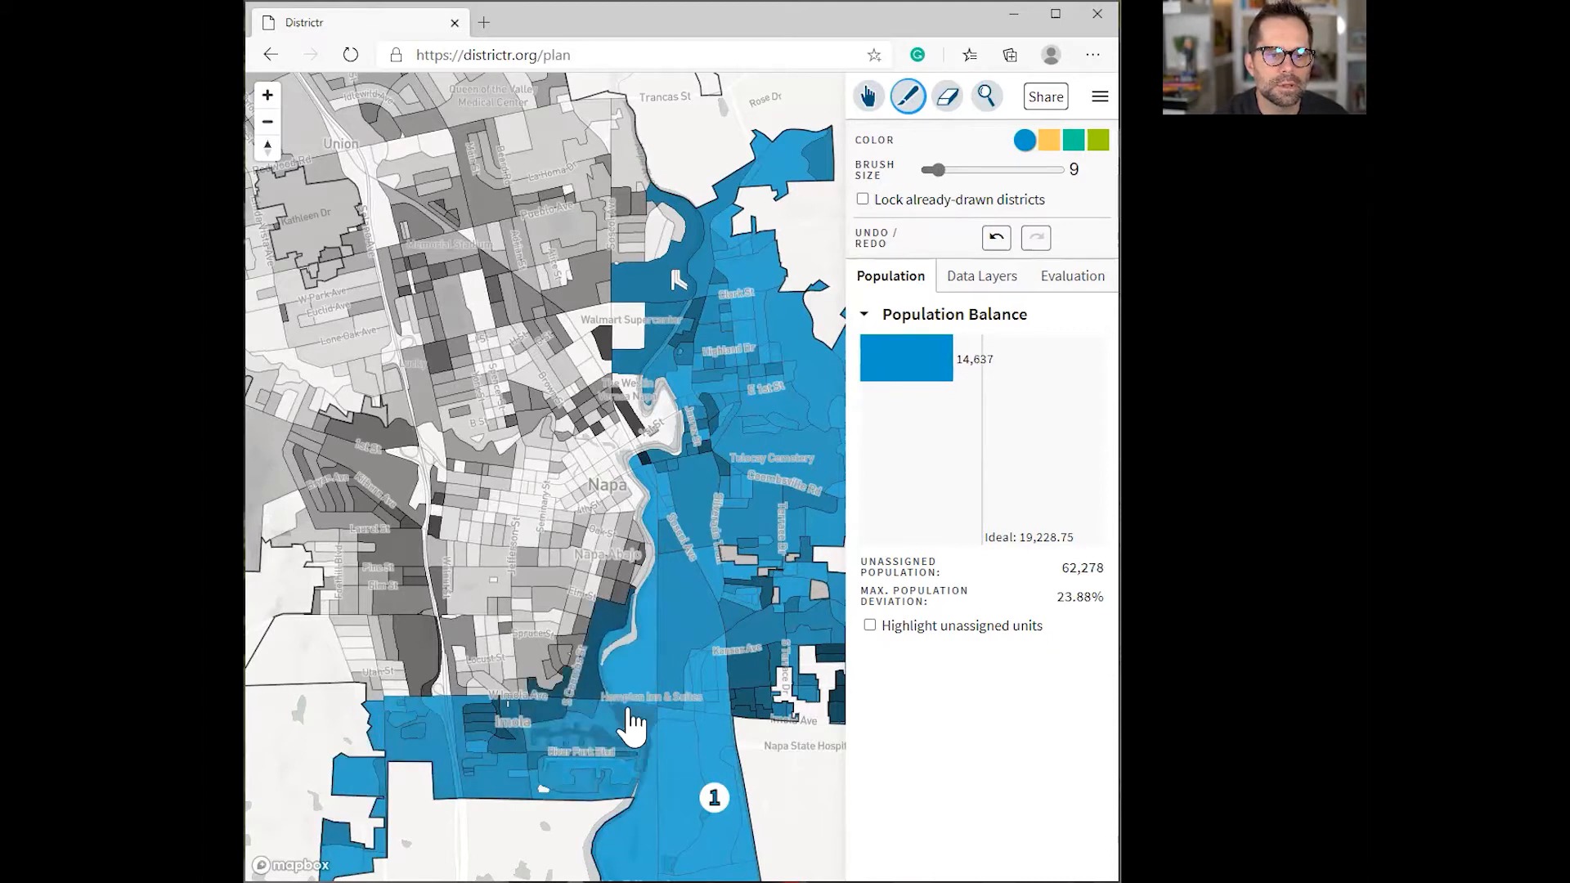
drag(613, 681, 596, 679)
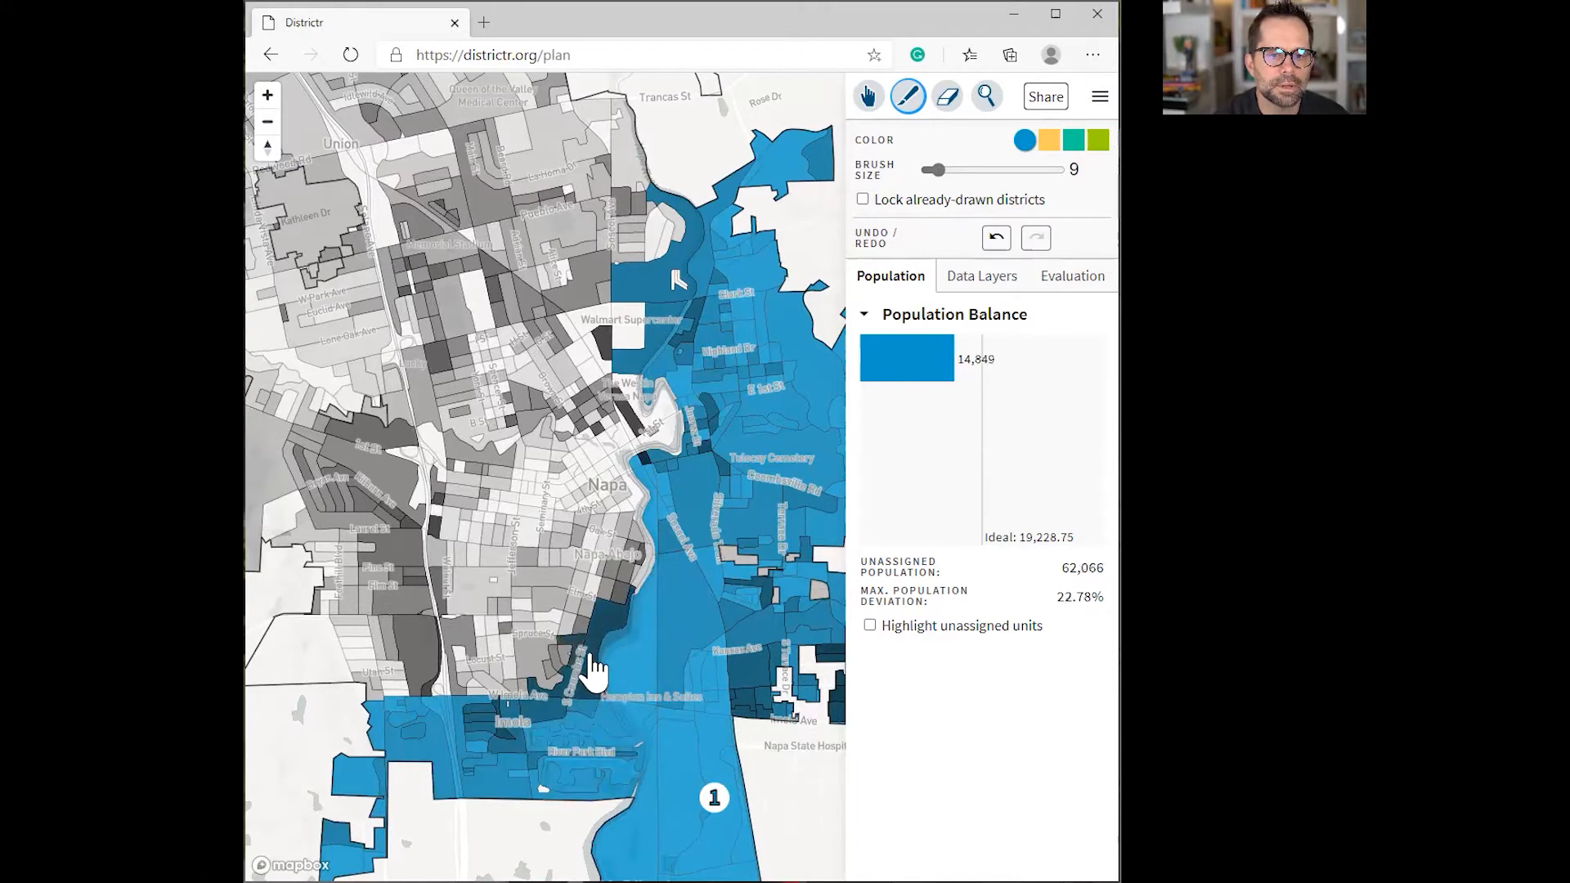
mouse_move(577, 671)
mouse_down()
mouse_move(568, 641)
mouse_move(535, 646)
mouse_up()
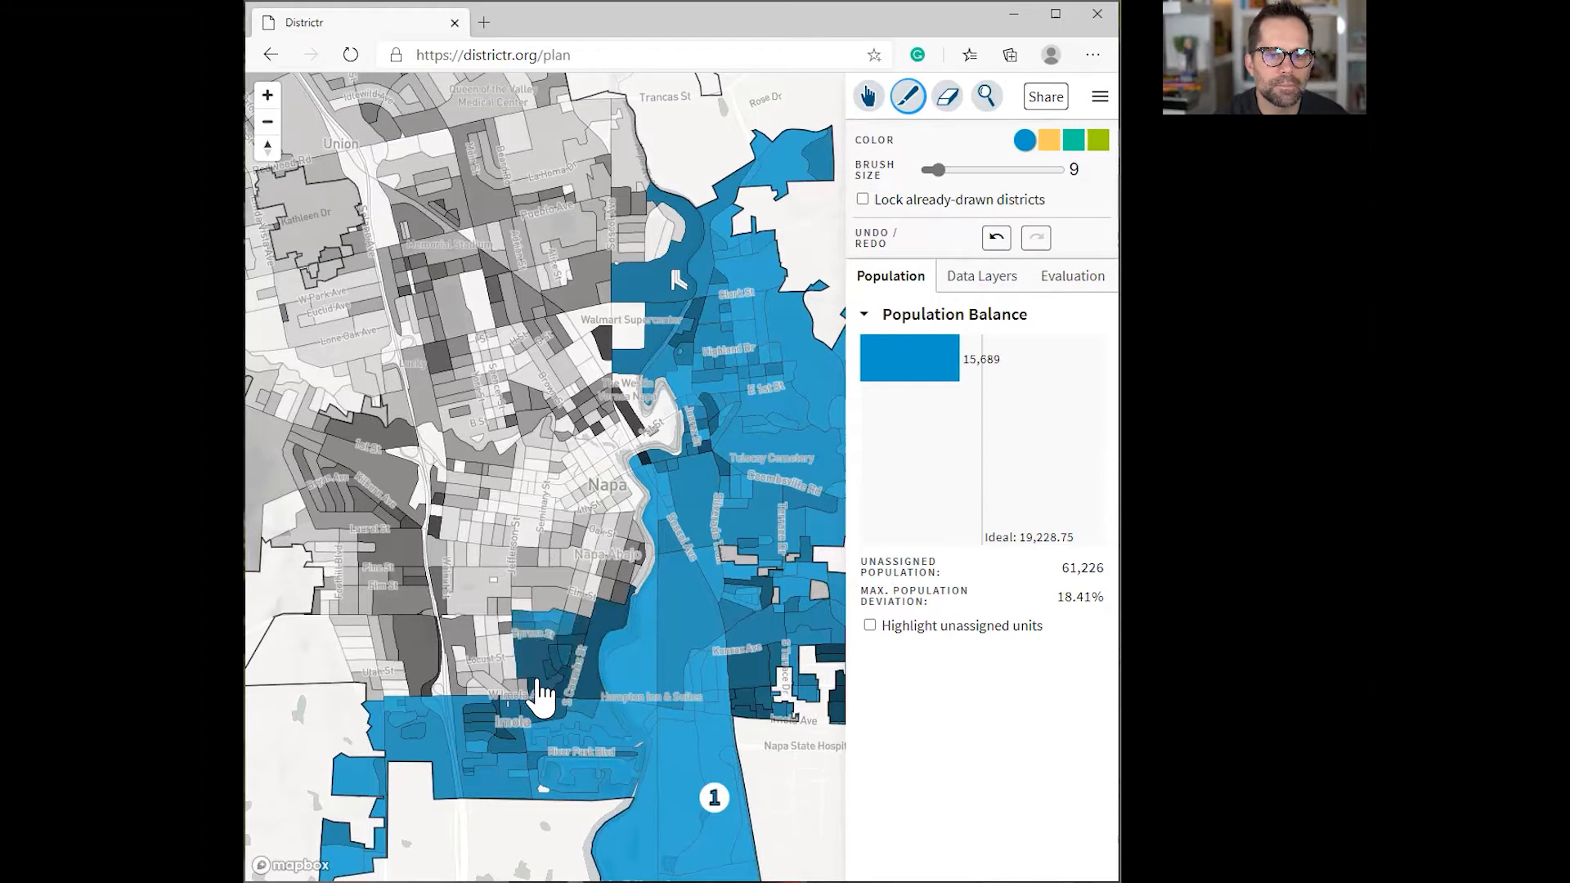
mouse_move(535, 695)
mouse_down()
mouse_move(508, 660)
mouse_move(459, 652)
mouse_move(515, 654)
mouse_move(470, 687)
mouse_move(540, 711)
mouse_move(619, 701)
mouse_up()
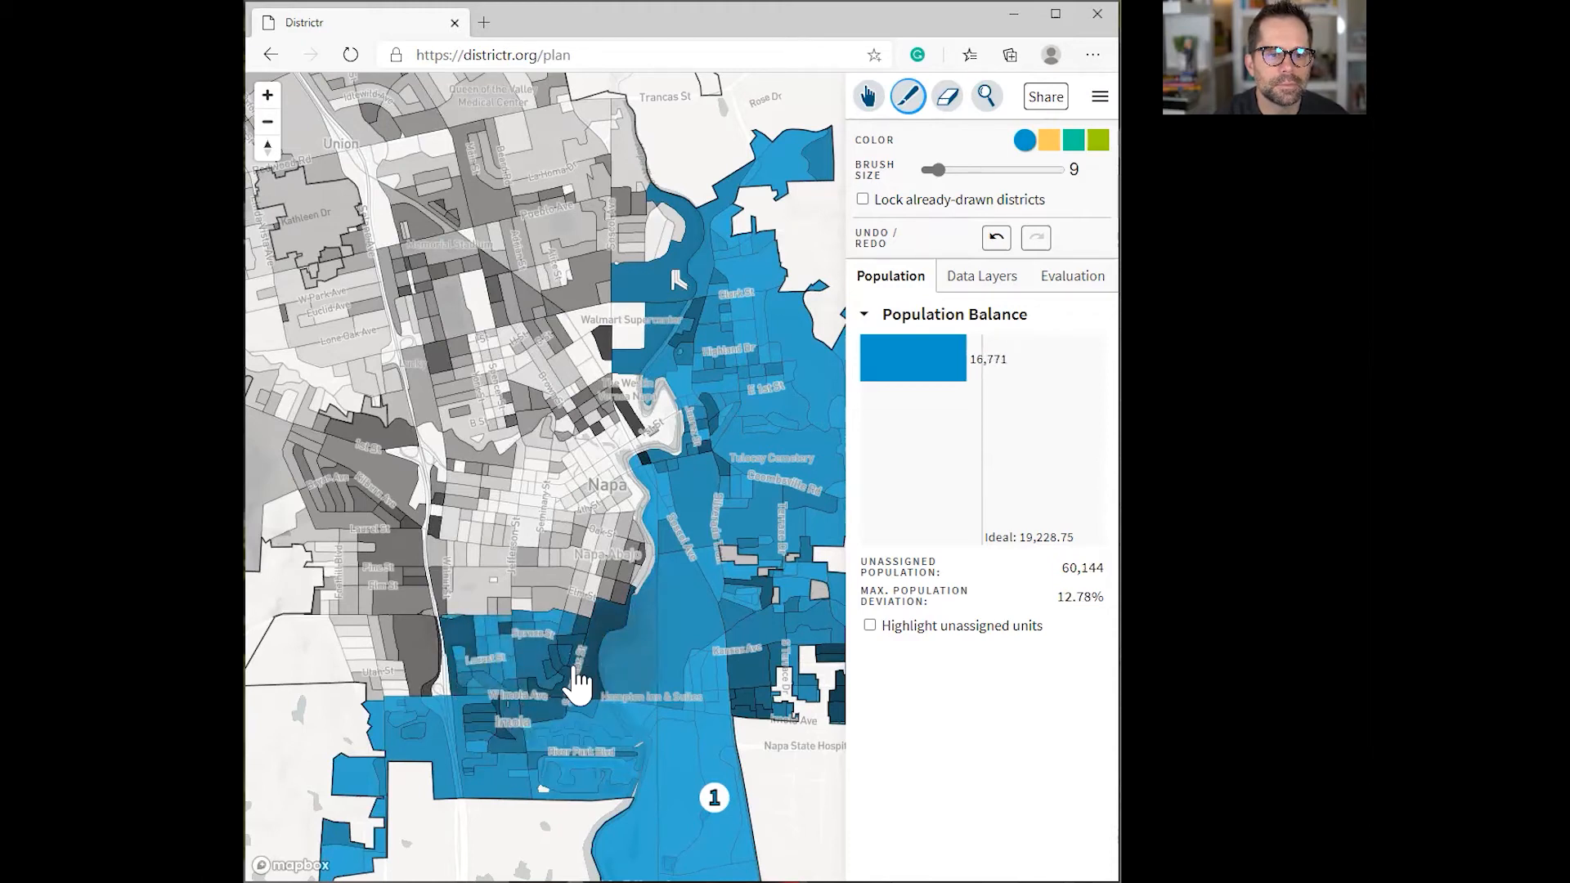
mouse_move(450, 677)
mouse_down()
mouse_move(372, 650)
mouse_move(280, 655)
mouse_move(395, 708)
mouse_move(425, 678)
mouse_move(550, 797)
mouse_move(584, 724)
mouse_move(677, 716)
mouse_move(711, 686)
mouse_move(701, 711)
mouse_move(648, 673)
mouse_move(613, 603)
mouse_move(587, 628)
mouse_move(536, 625)
mouse_move(446, 606)
mouse_move(491, 601)
mouse_move(465, 596)
mouse_up()
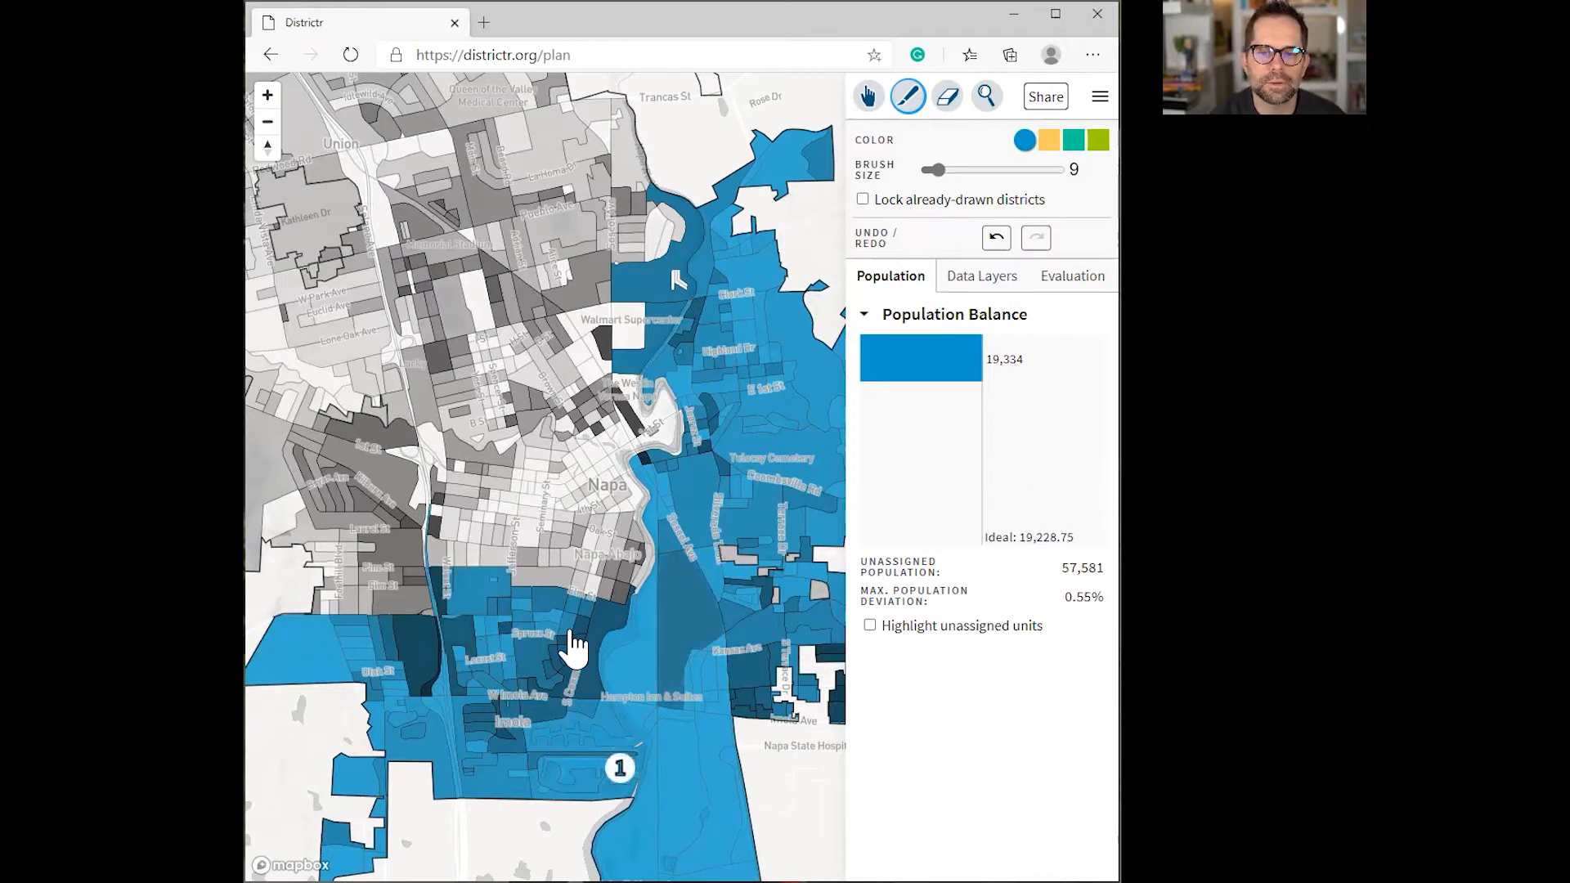
Step: Add the unassigned blocks along district 1's northern edge, southwest of downtown Napa, to district 1 with brush size 9
scroll(613, 642, down, 2)
scroll(658, 642, down, 5)
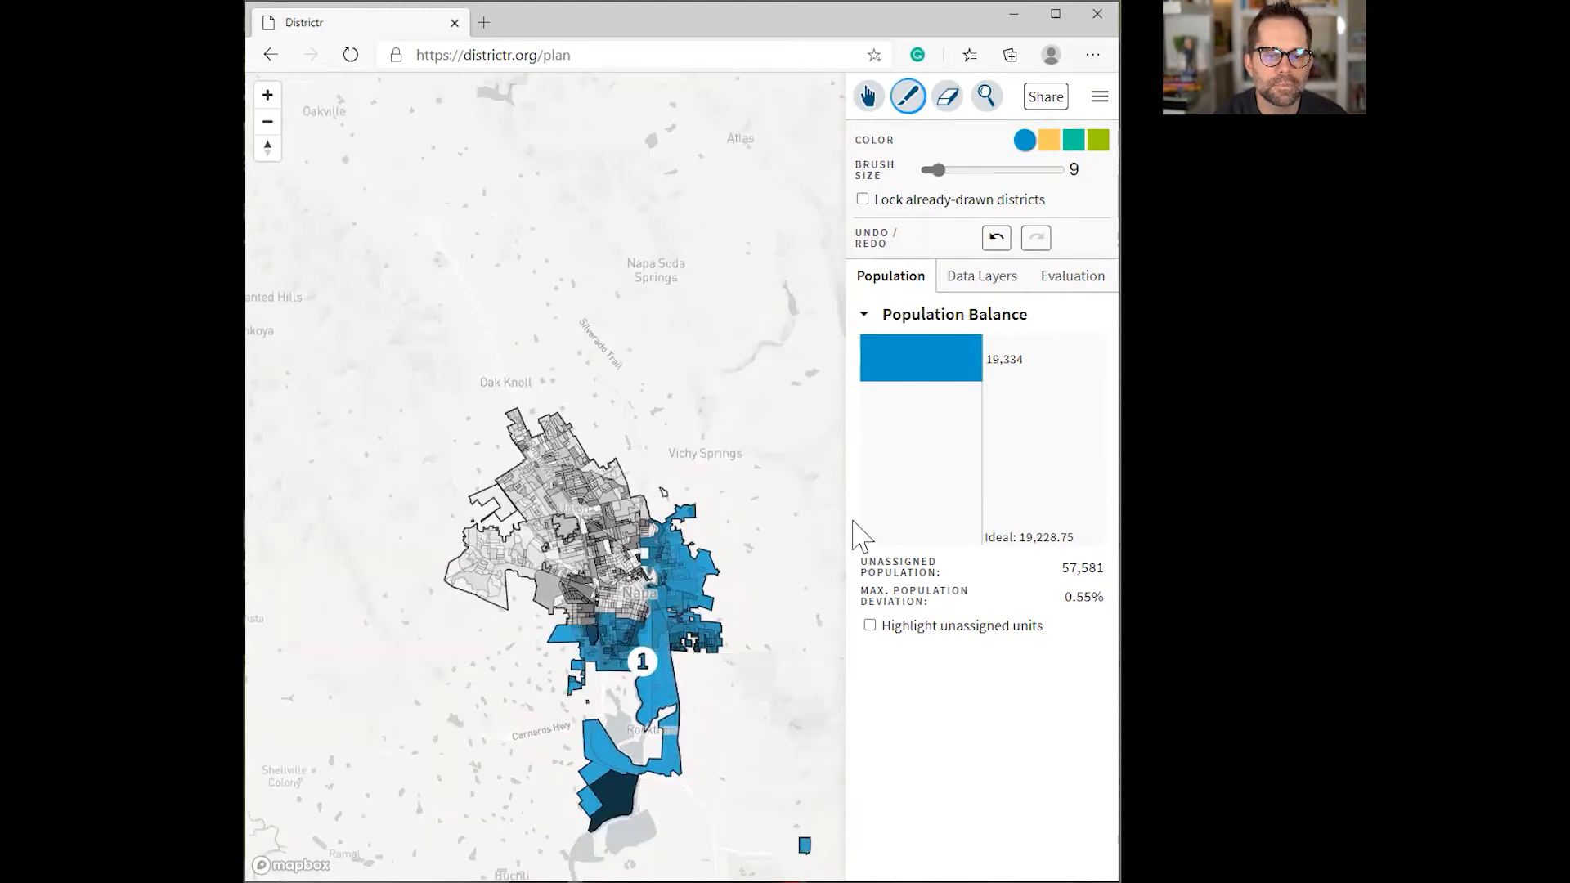
scroll(597, 588, up, 2)
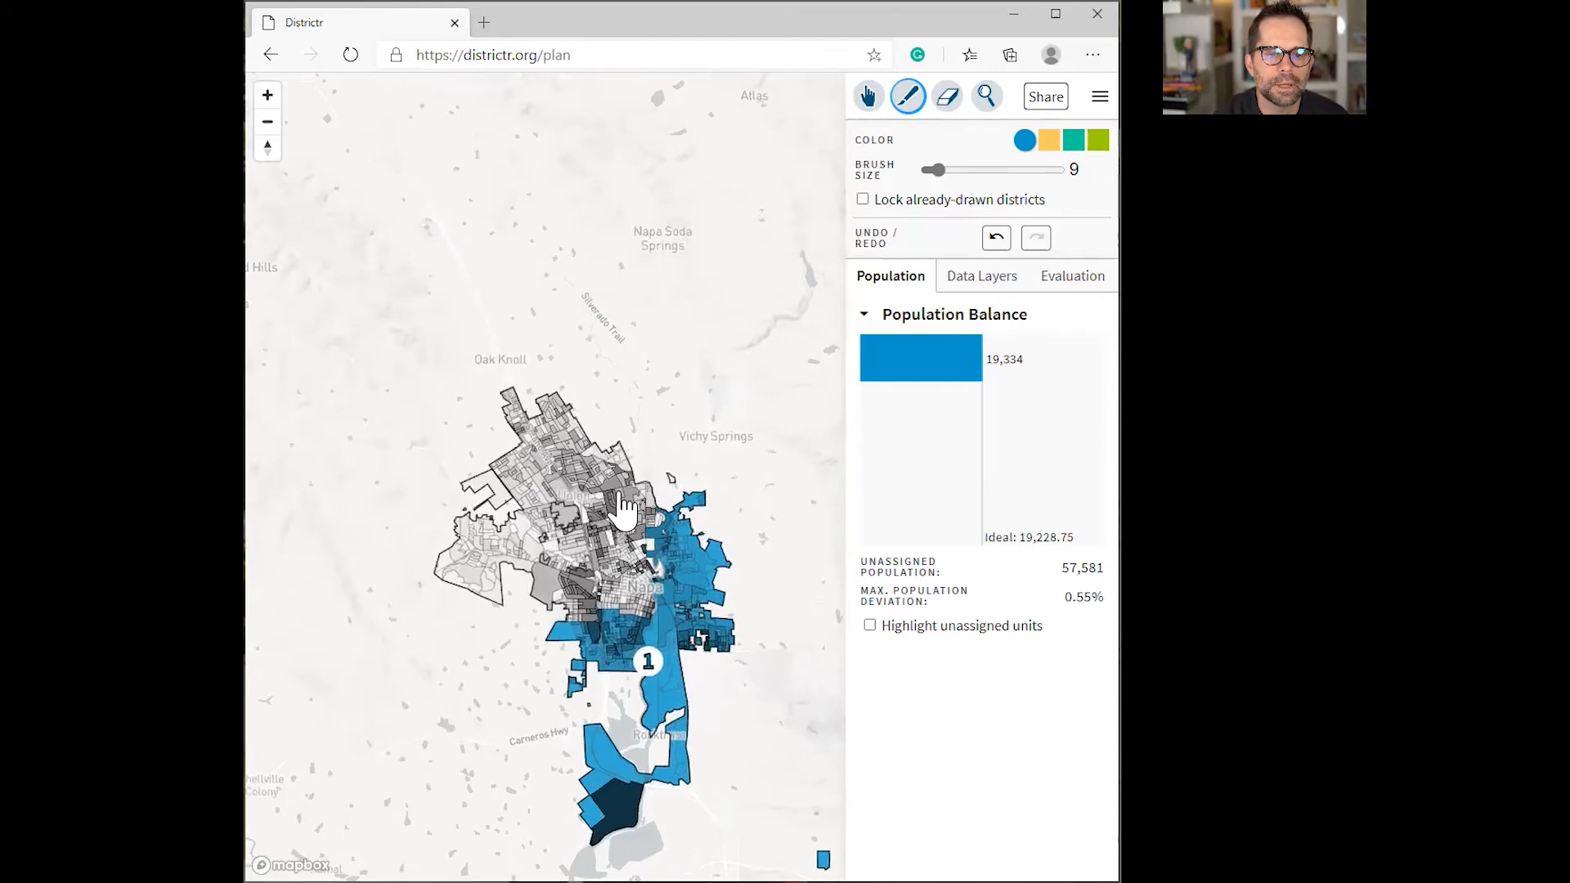
scroll(693, 687, up, 4)
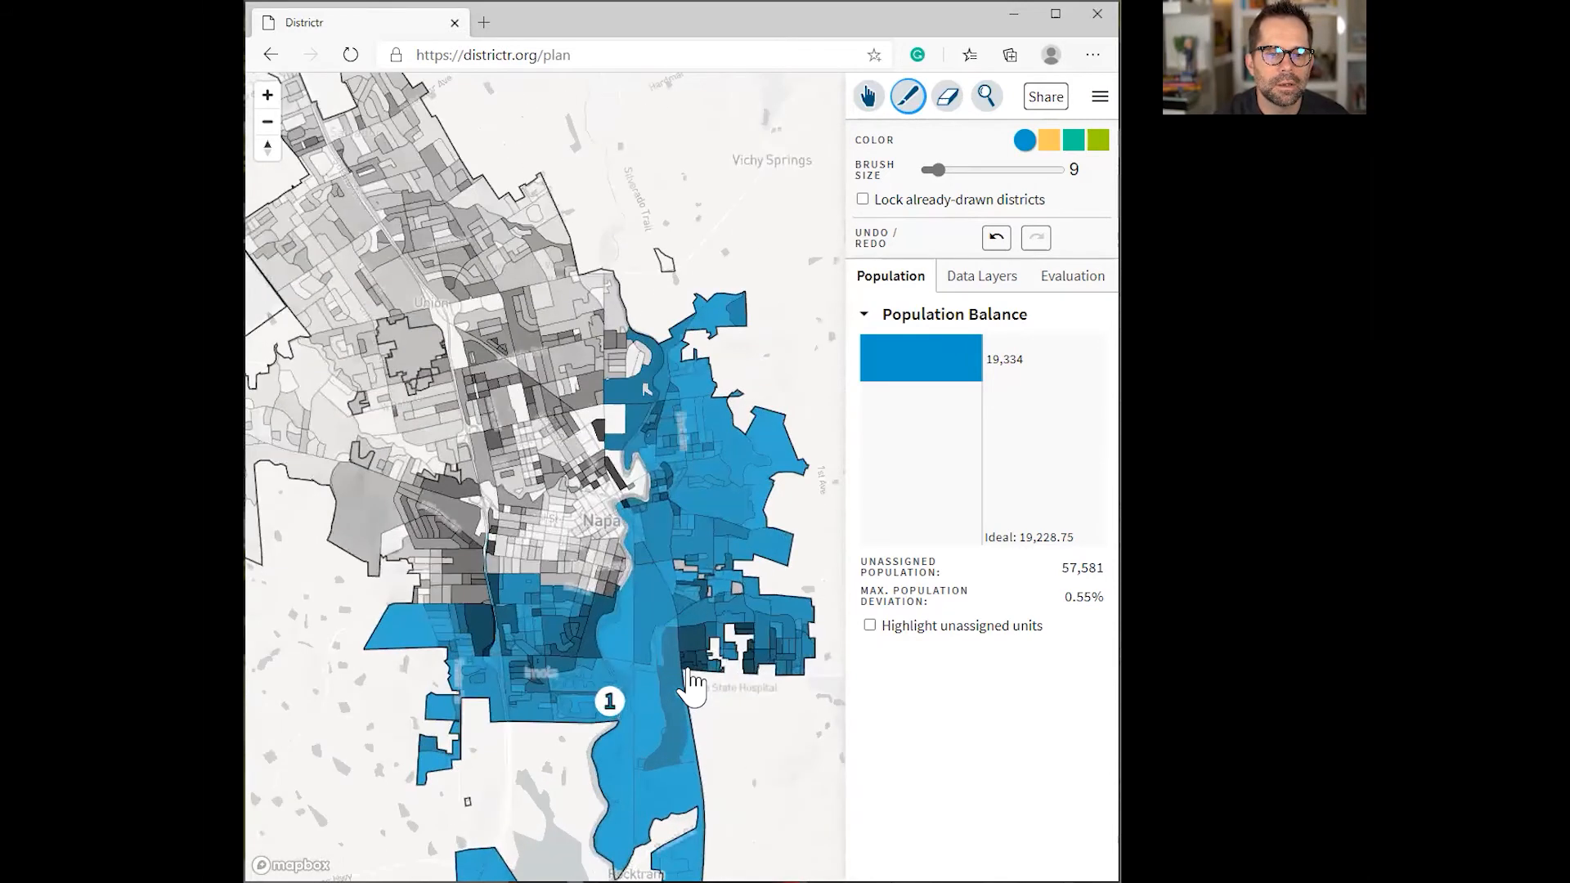
scroll(687, 672, up, 2)
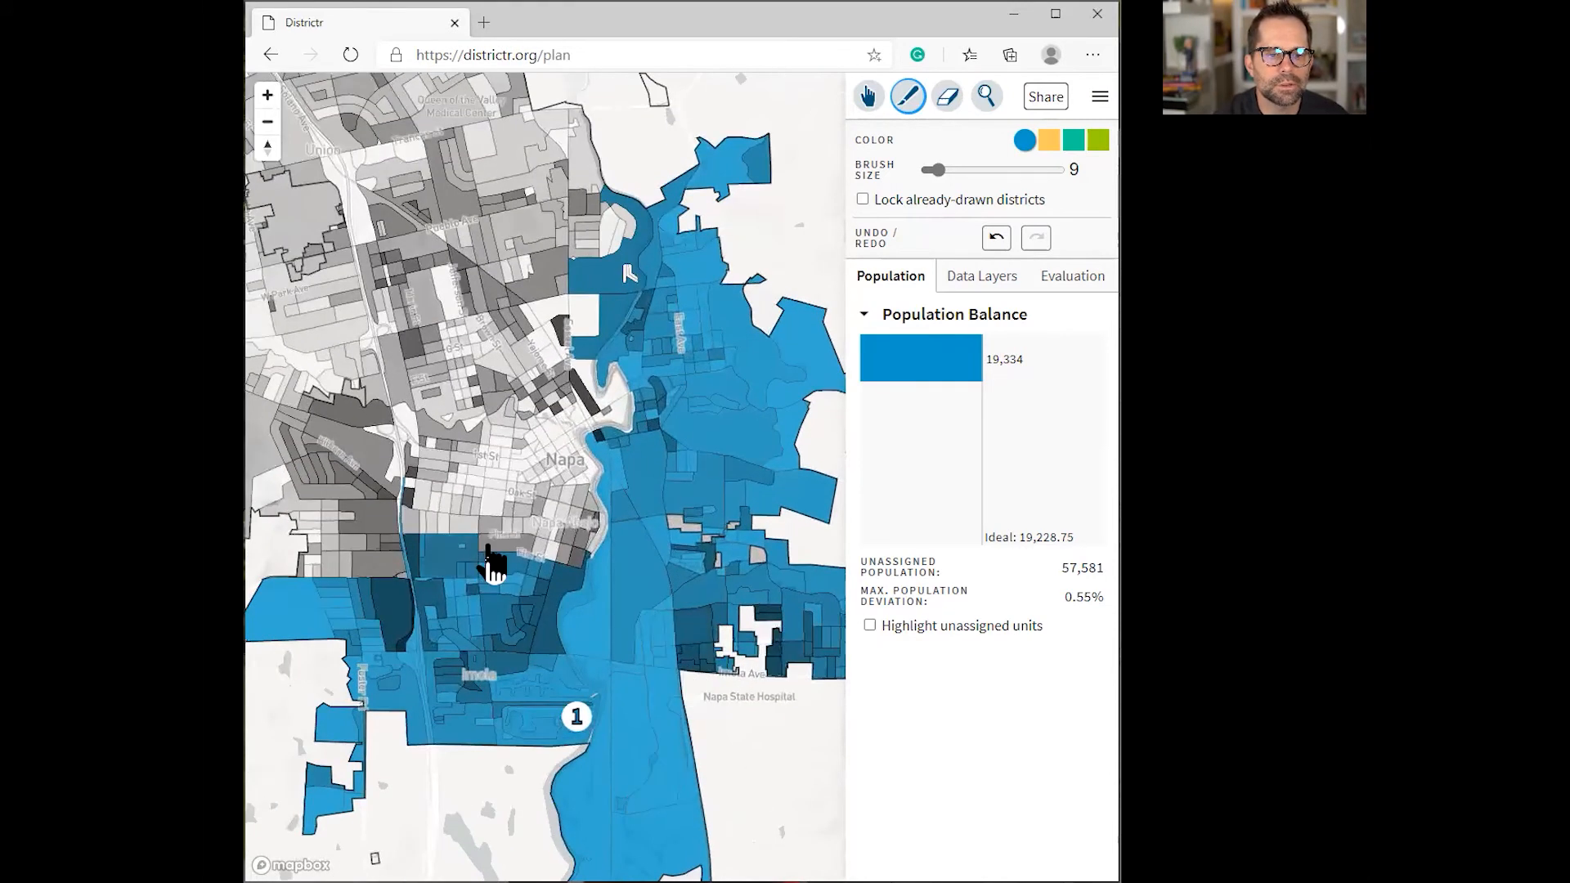
drag(500, 552, 595, 569)
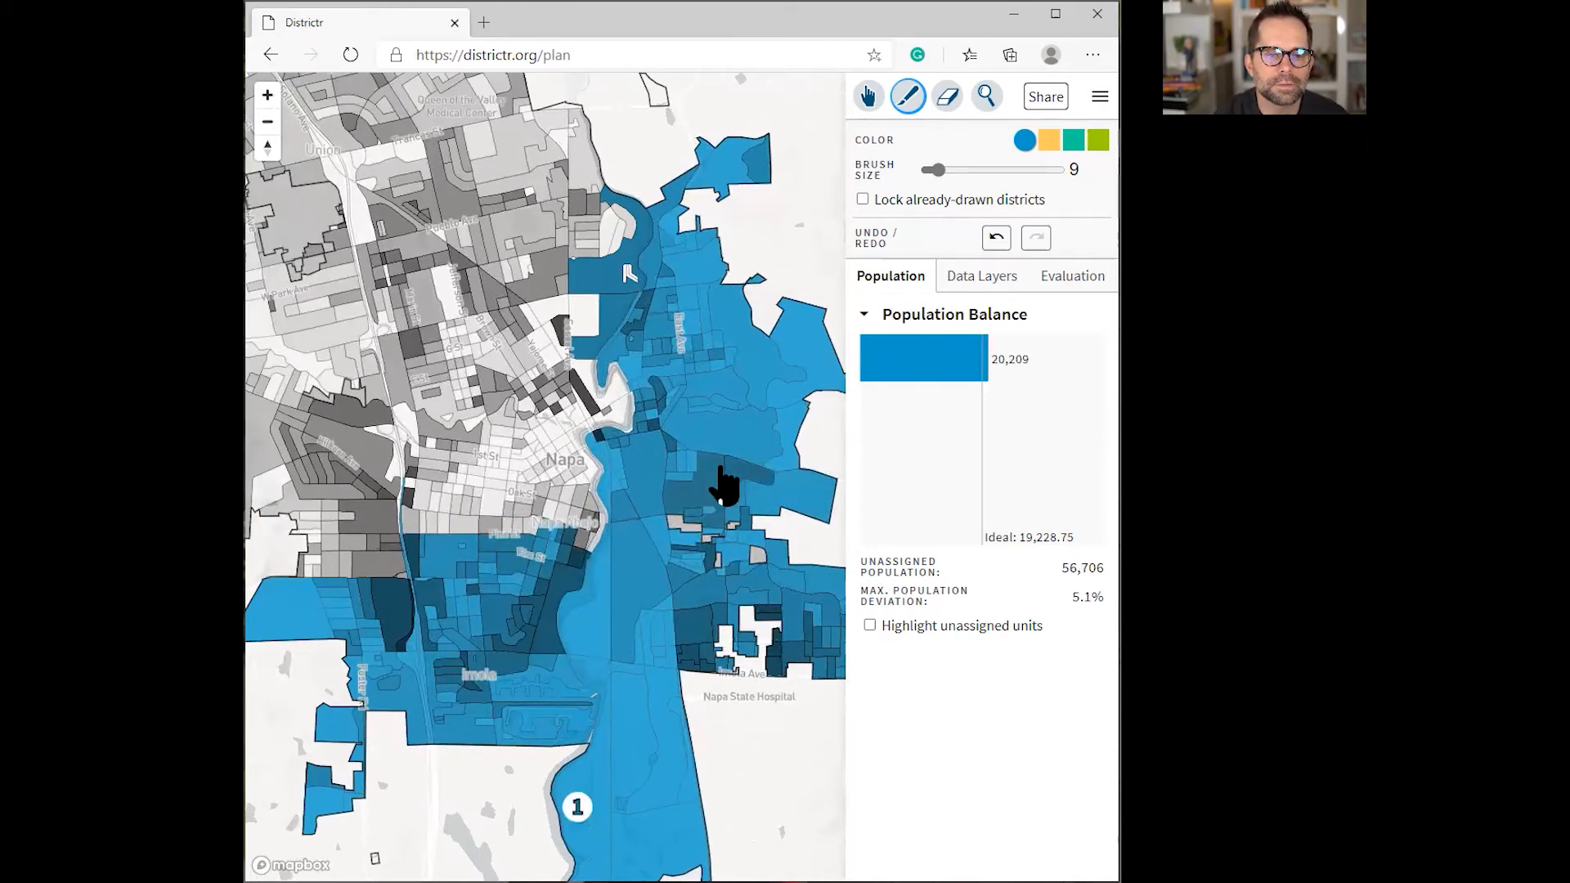
Step: Start district 2 with brush size 1 on the blocks beside the river just south of downtown Napa, taking in adjoining district 1 blocks
scroll(722, 482, up, 1)
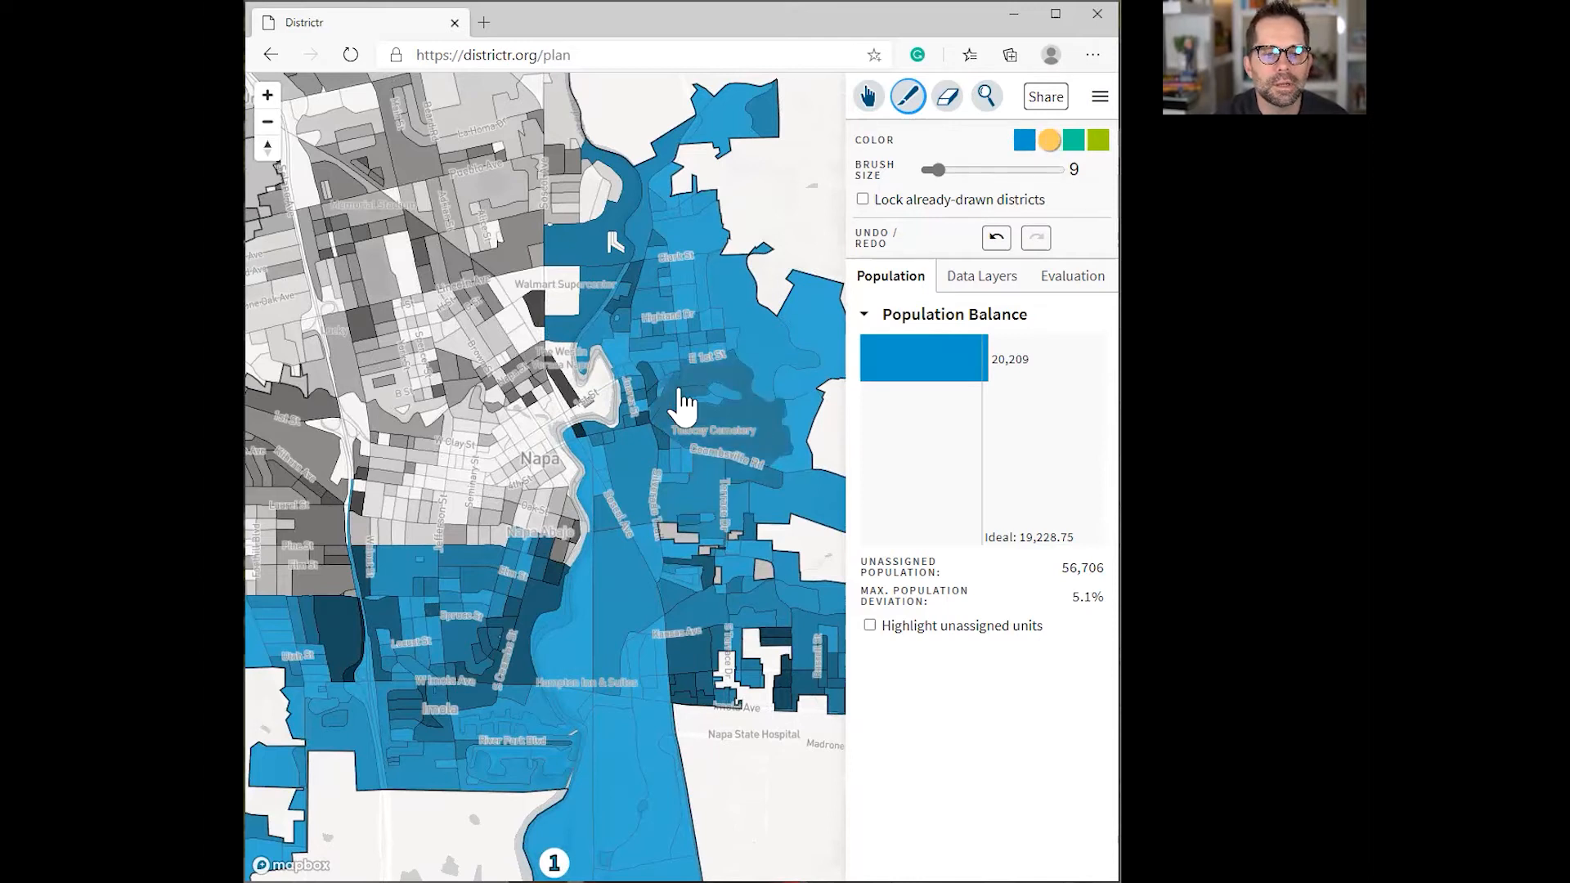
drag(937, 171, 907, 173)
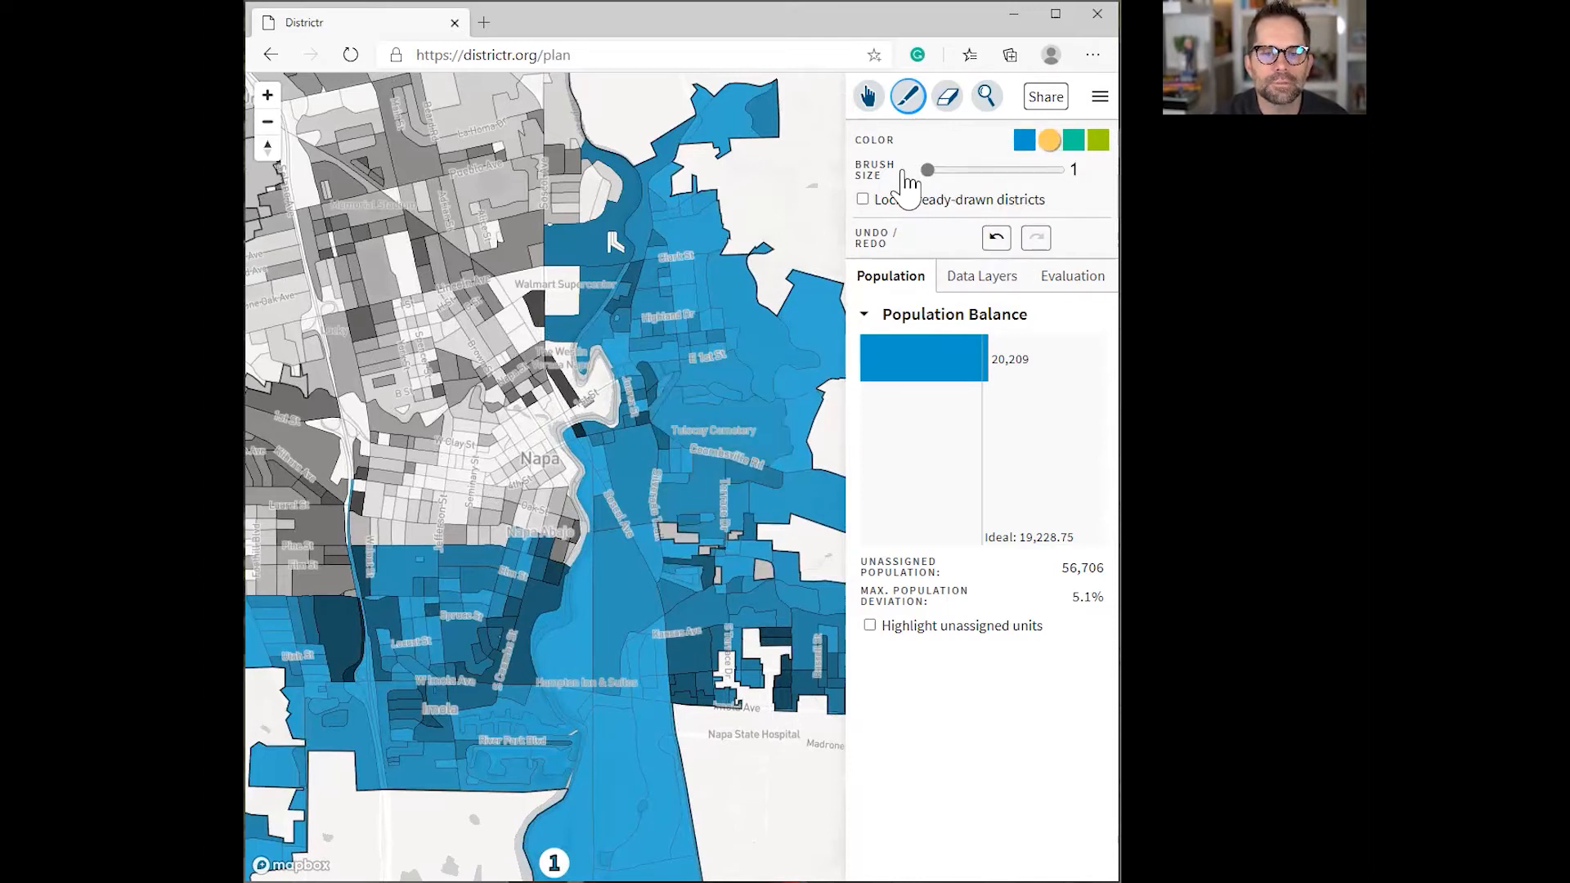
mouse_move(550, 548)
mouse_down()
mouse_move(515, 556)
mouse_move(544, 531)
mouse_up()
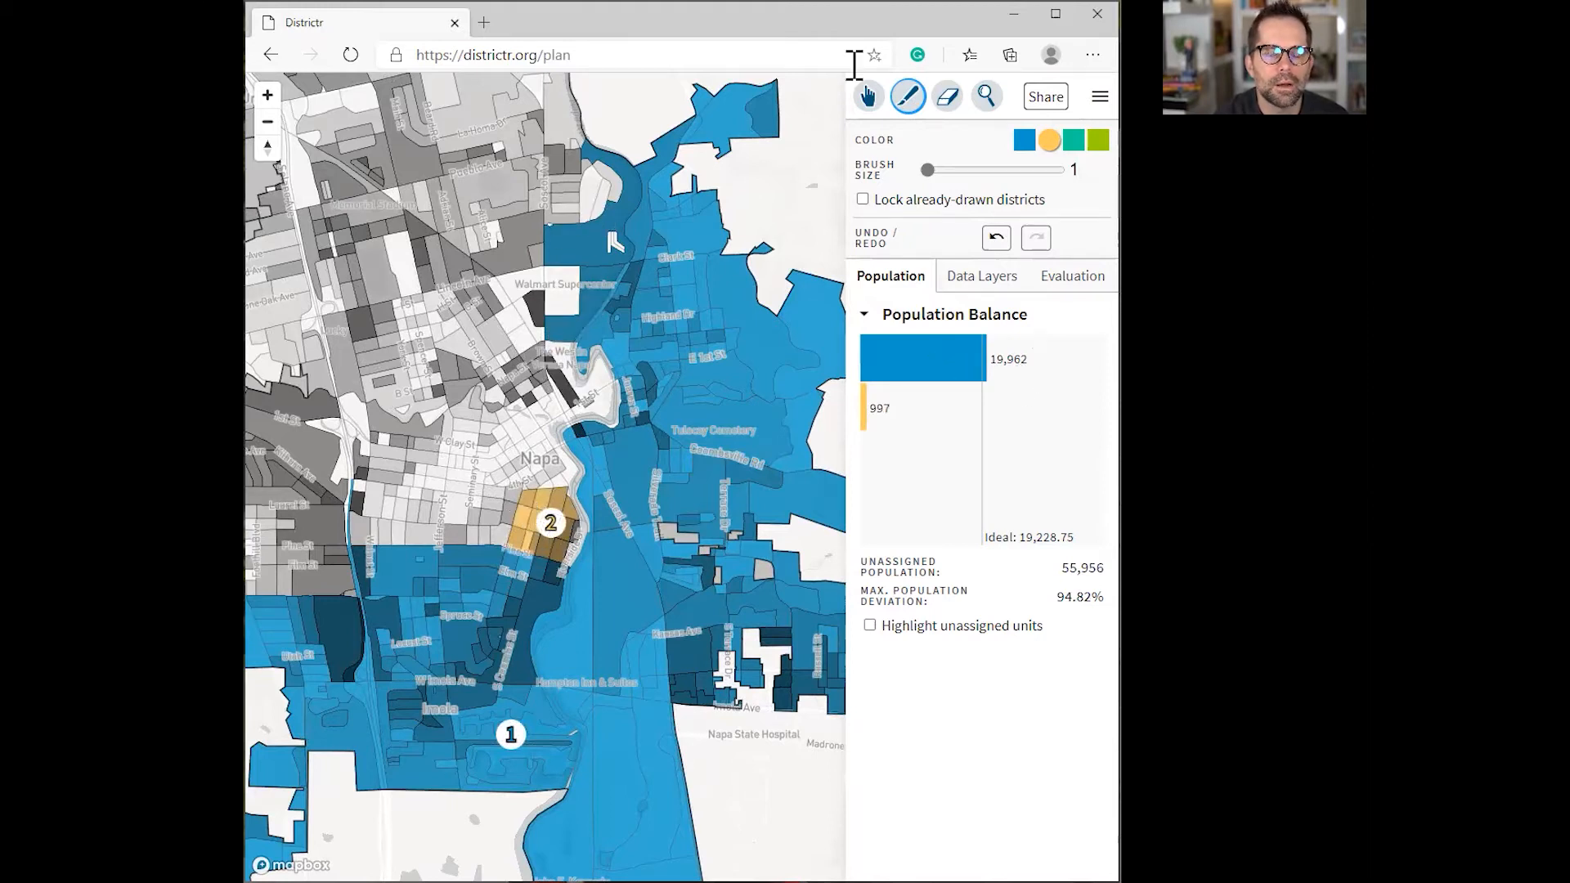
Step: Reassign district 1's blocks west of the river in northern Napa to district 2, then lock drawn districts and fill the downtown riverfront gap
scroll(503, 484, down, 2)
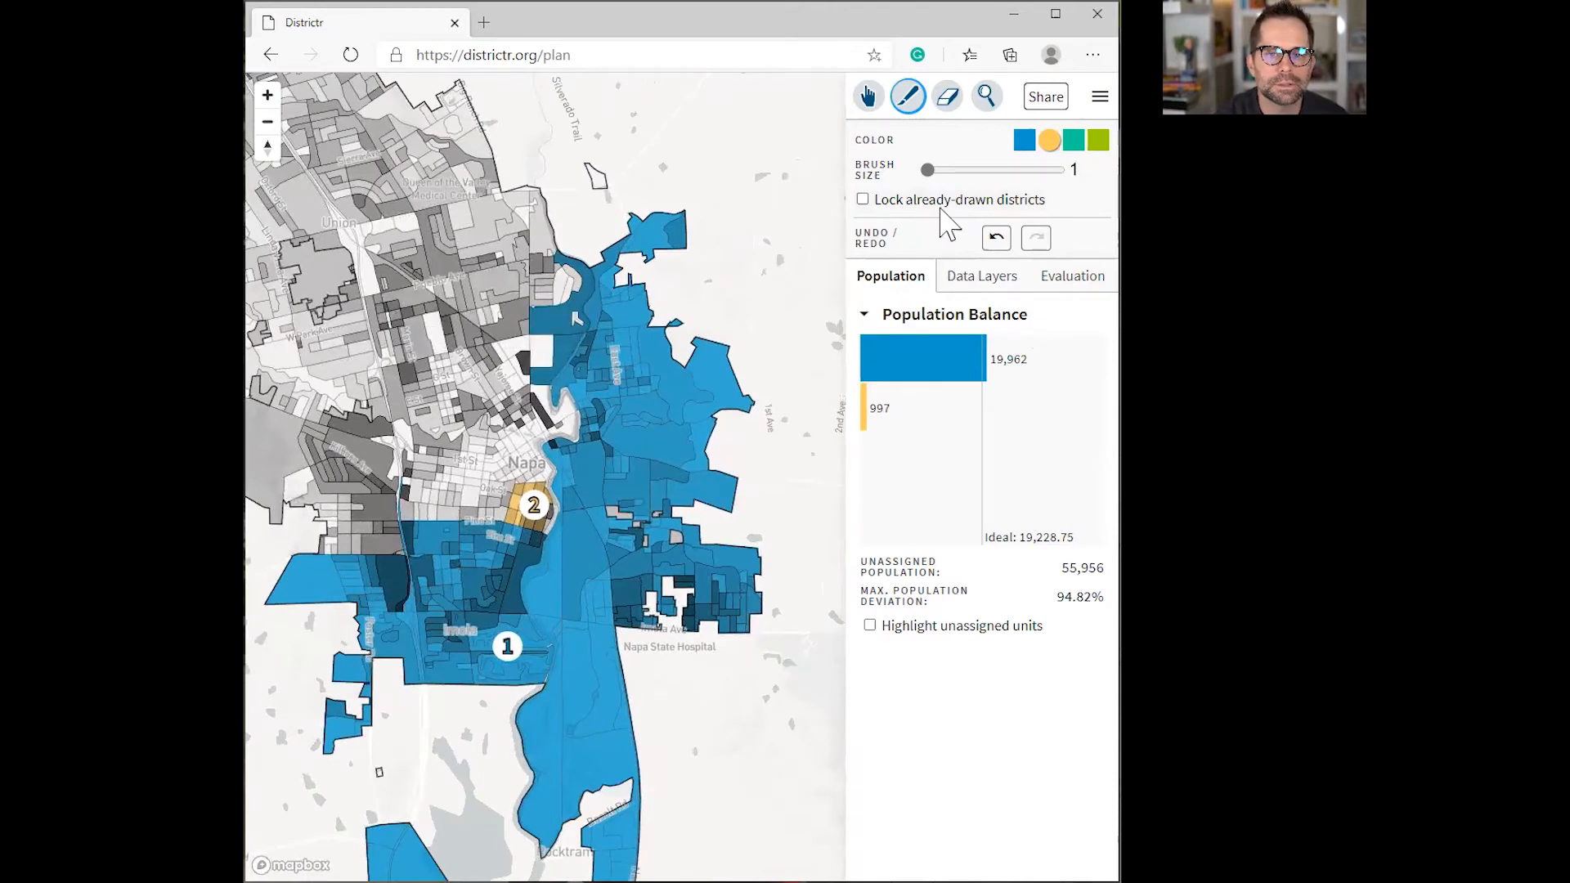
mouse_move(553, 282)
mouse_down()
mouse_move(572, 286)
mouse_move(569, 326)
mouse_move(543, 299)
mouse_move(548, 310)
mouse_up()
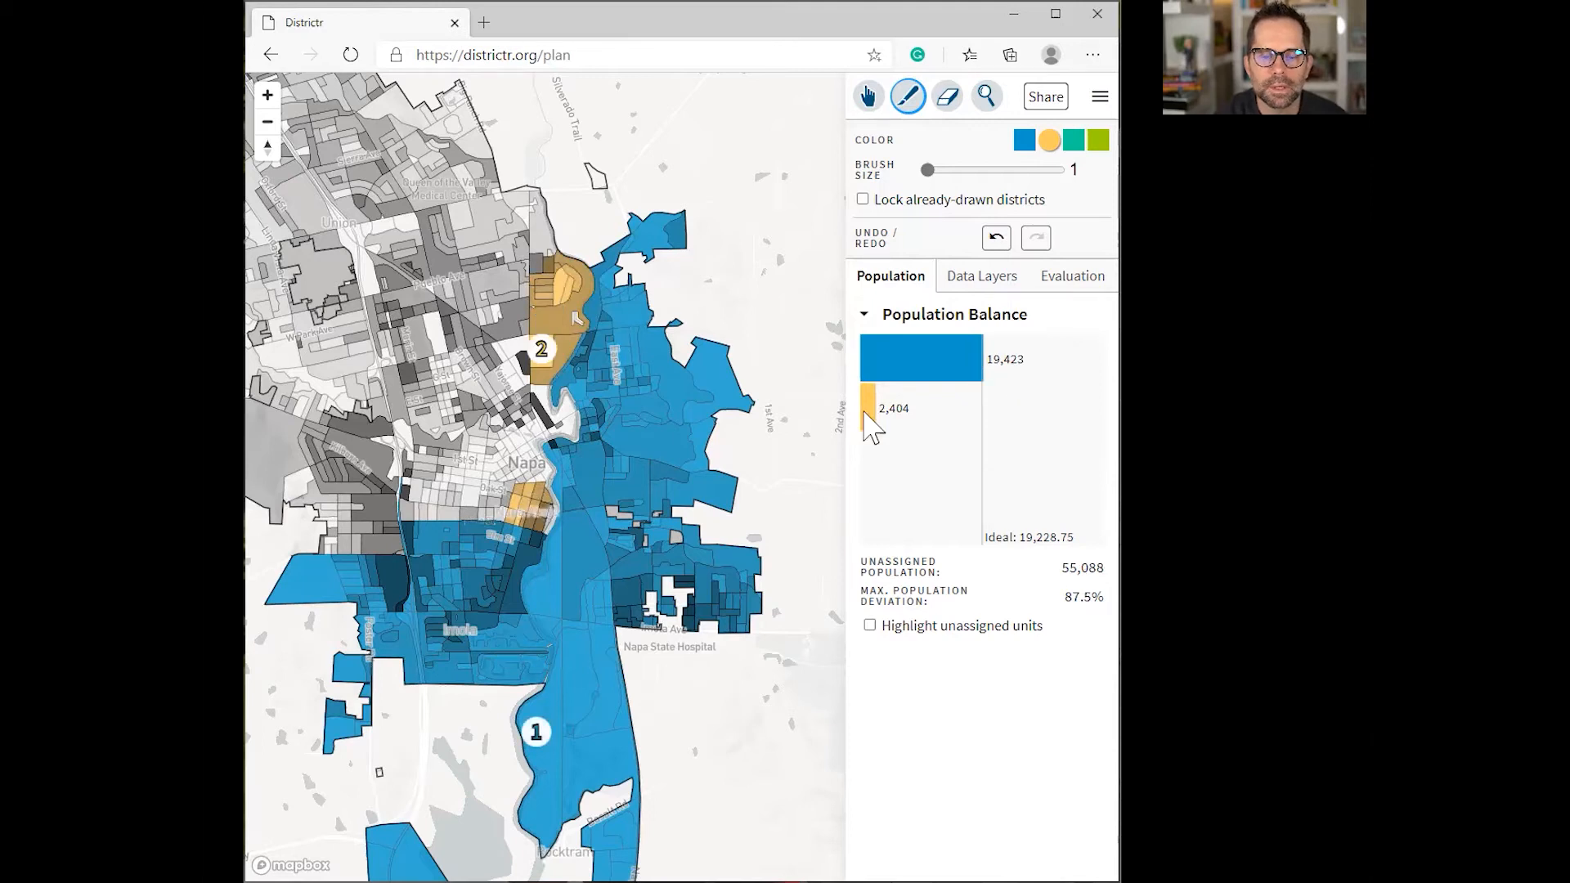
mouse_move(539, 401)
mouse_down()
mouse_move(565, 433)
mouse_move(541, 435)
mouse_move(546, 487)
mouse_move(527, 502)
mouse_move(522, 445)
mouse_move(532, 466)
mouse_move(535, 437)
mouse_up()
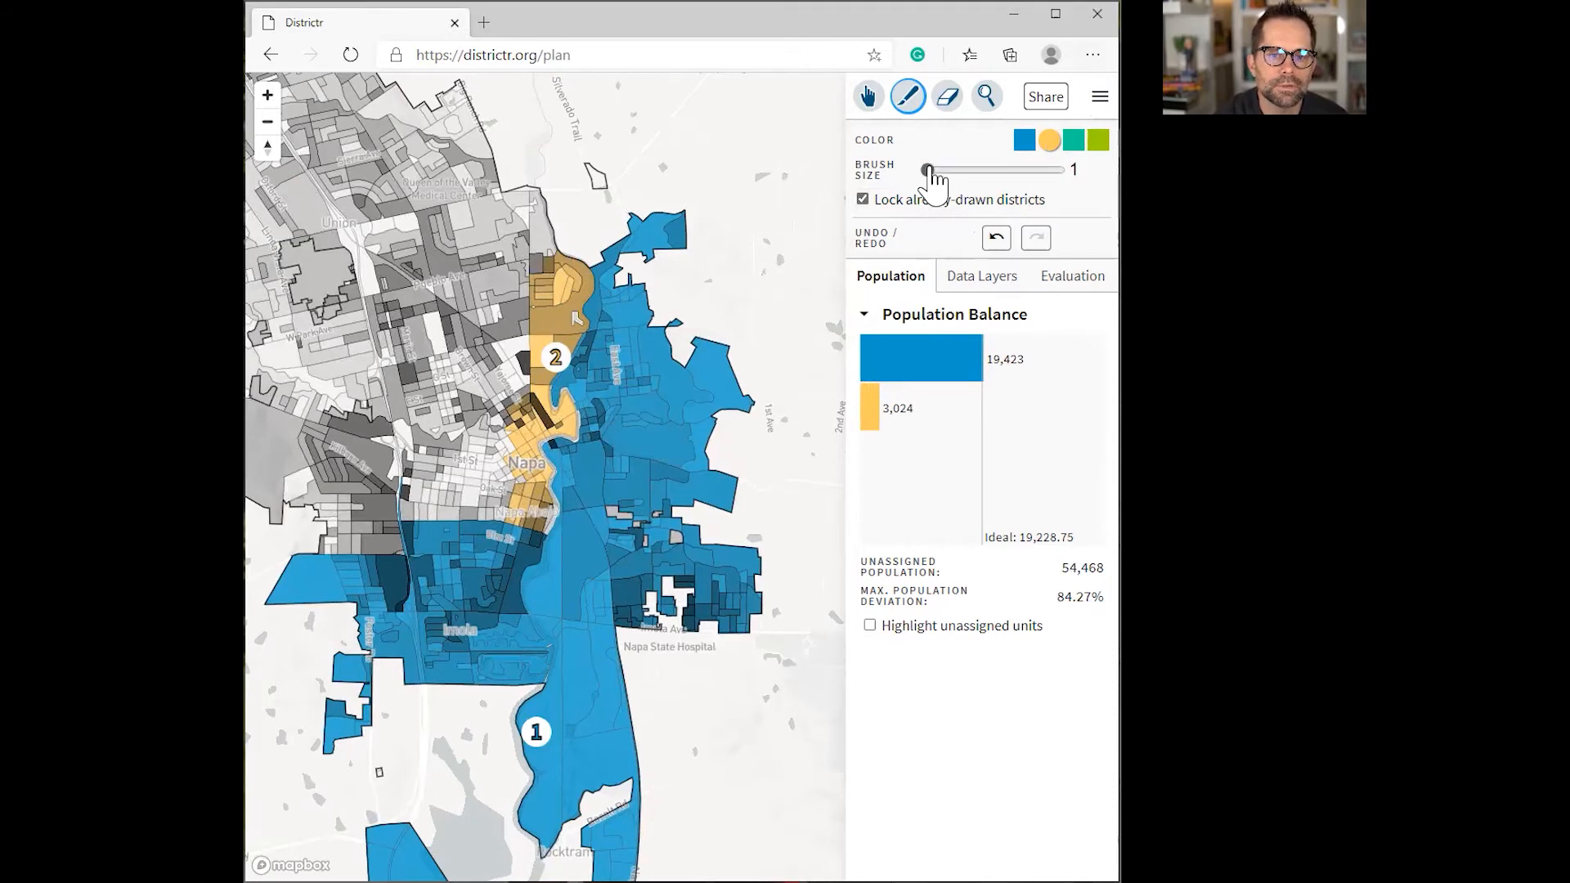
Step: Paint district 2 across central Napa to the highway, filling its northern and western edges with brush size 1
mouse_move(578, 532)
mouse_down()
mouse_move(519, 532)
mouse_move(462, 507)
mouse_move(438, 511)
mouse_move(429, 536)
mouse_move(423, 474)
mouse_move(524, 446)
mouse_move(561, 404)
mouse_move(497, 433)
mouse_move(548, 360)
mouse_move(423, 402)
mouse_move(434, 385)
mouse_move(445, 393)
mouse_move(429, 431)
mouse_move(462, 426)
mouse_move(427, 413)
mouse_move(411, 369)
mouse_move(441, 348)
mouse_move(524, 351)
mouse_move(499, 286)
mouse_move(530, 328)
mouse_move(432, 350)
mouse_up()
drag(955, 169, 919, 182)
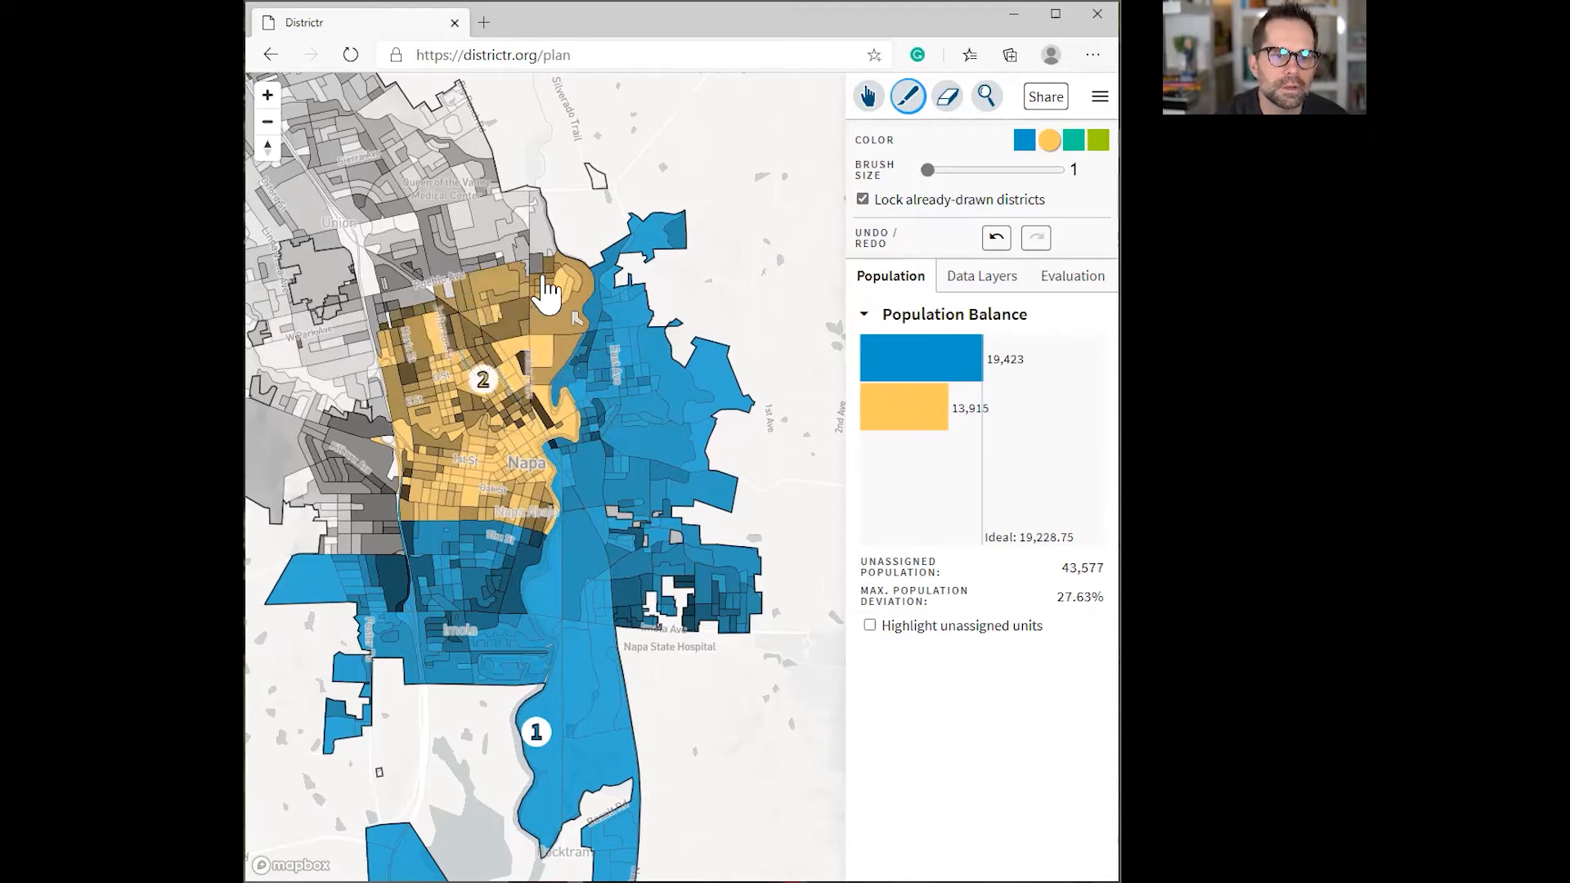
mouse_move(550, 288)
mouse_down()
mouse_move(378, 320)
mouse_move(391, 315)
mouse_up()
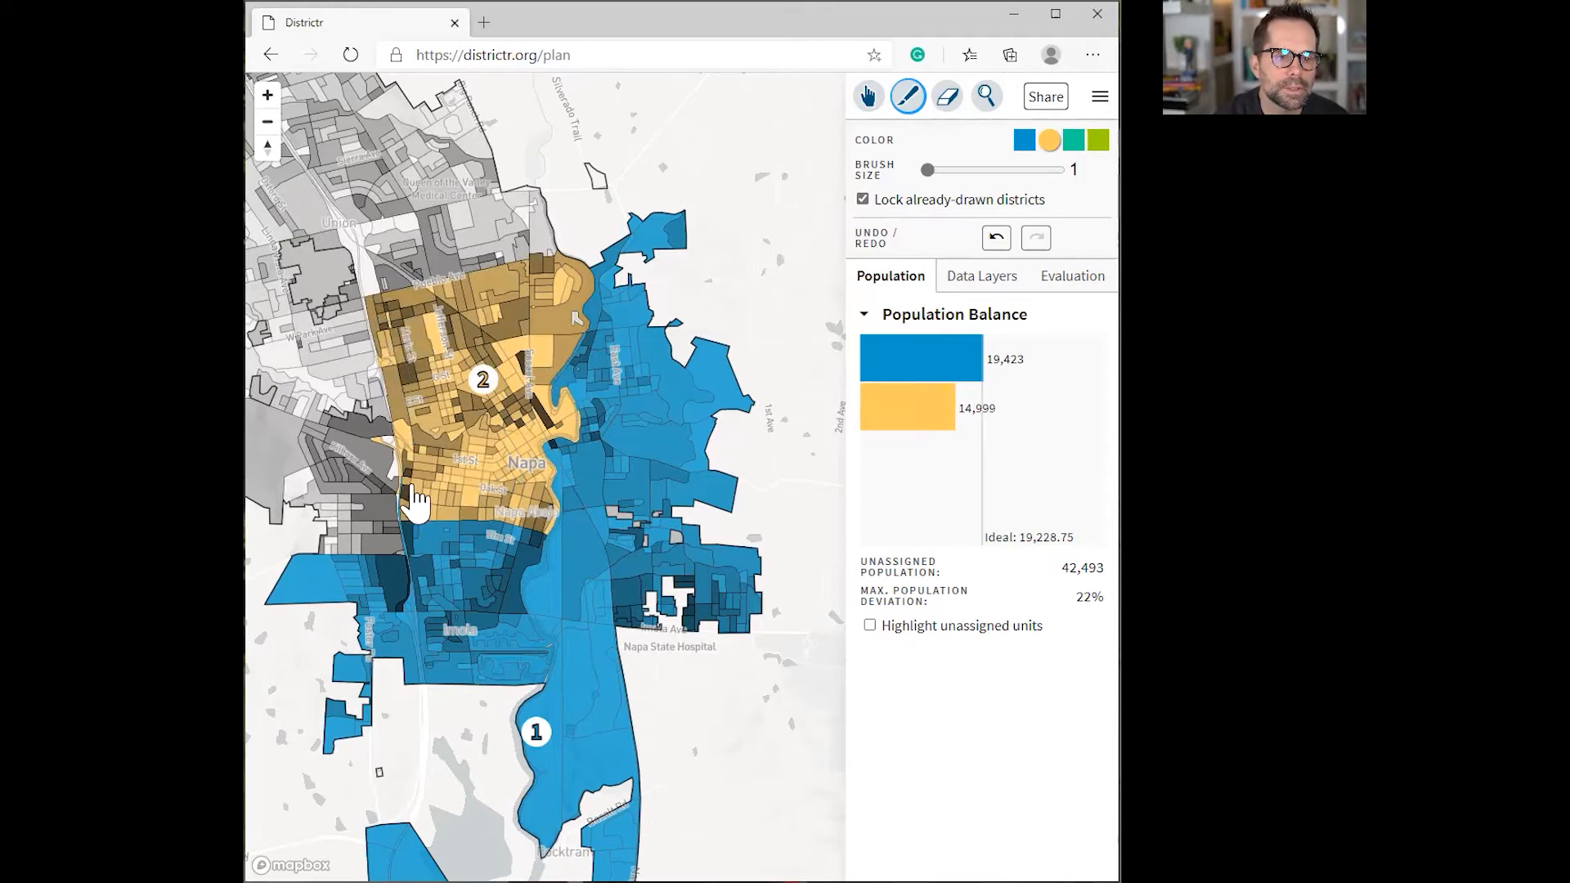
click(542, 263)
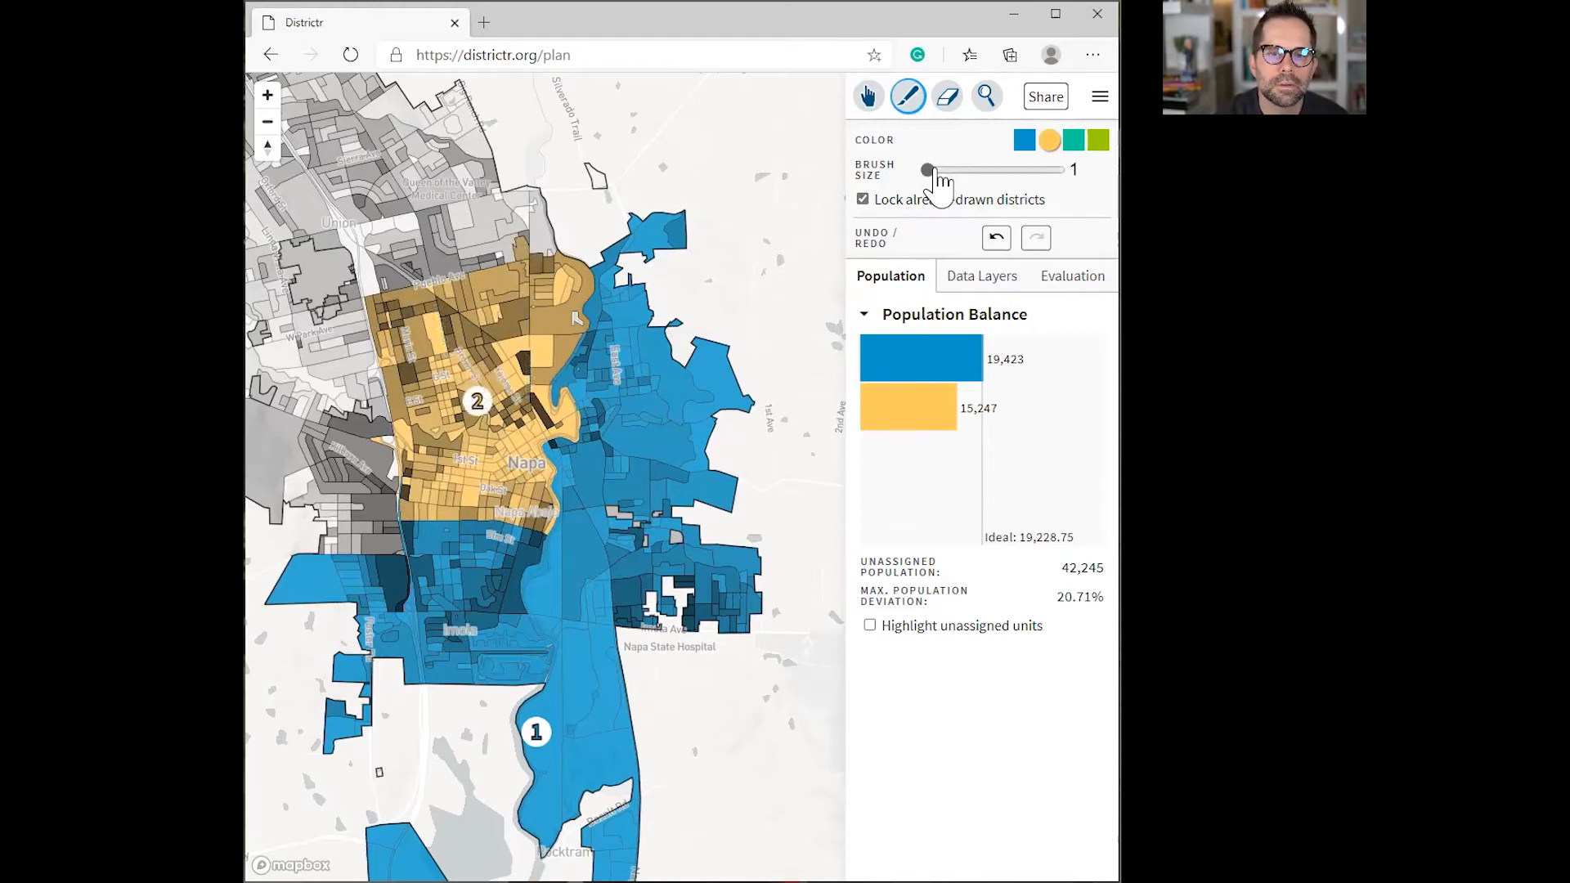
Step: Extend district 2 north and along the highway toward Union with brush size 20
drag(935, 170, 953, 170)
click(539, 241)
mouse_move(543, 245)
mouse_down()
mouse_move(413, 271)
mouse_move(487, 264)
mouse_up()
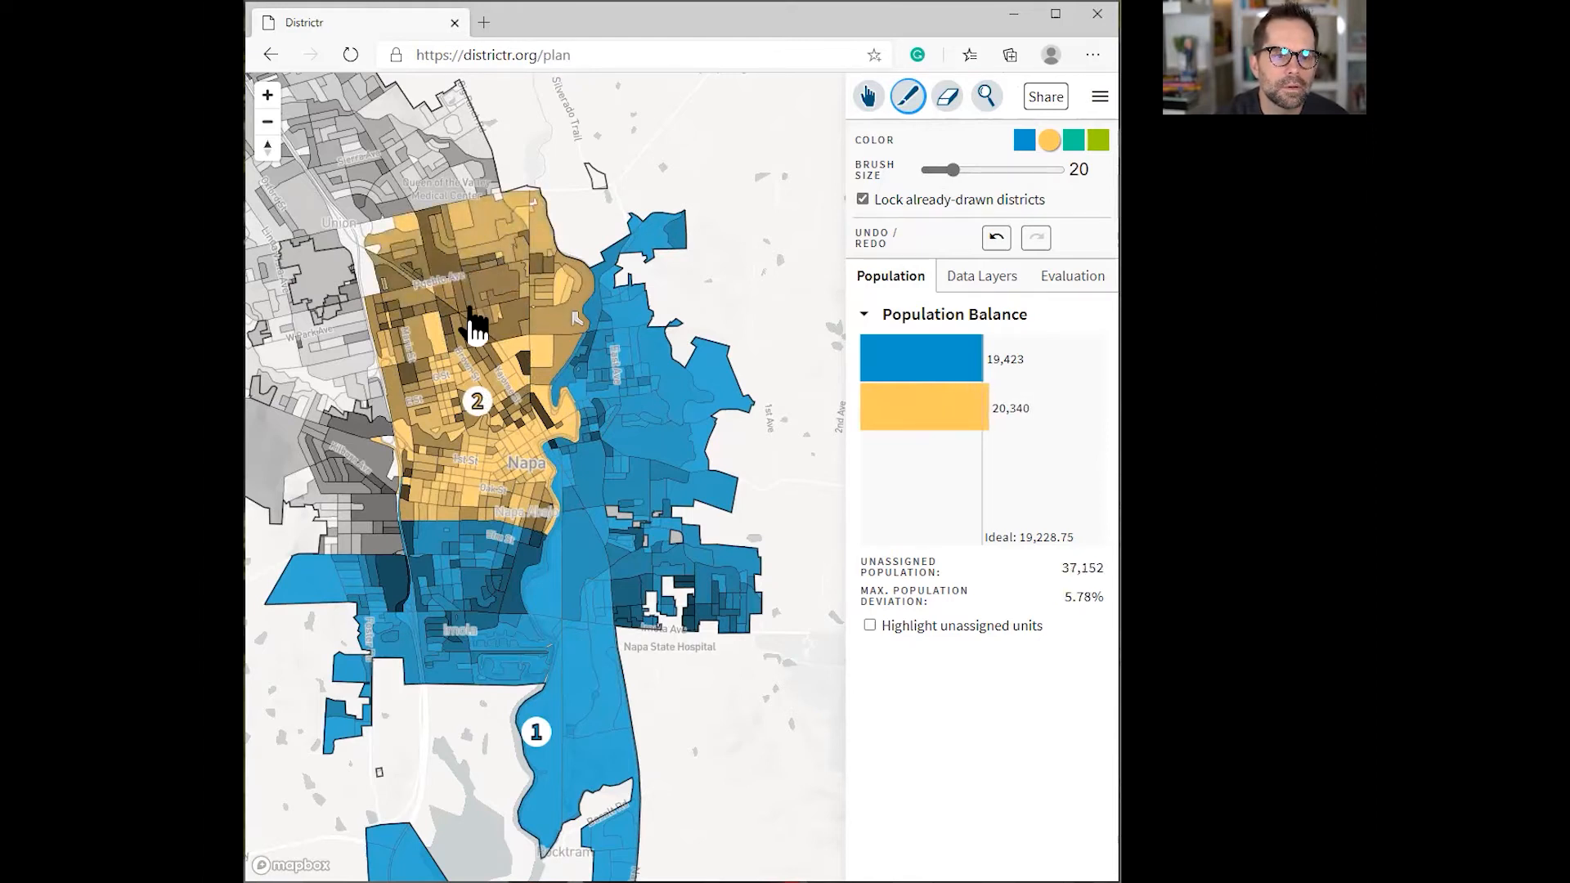
mouse_move(421, 323)
mouse_down()
mouse_move(379, 262)
mouse_move(398, 266)
mouse_up()
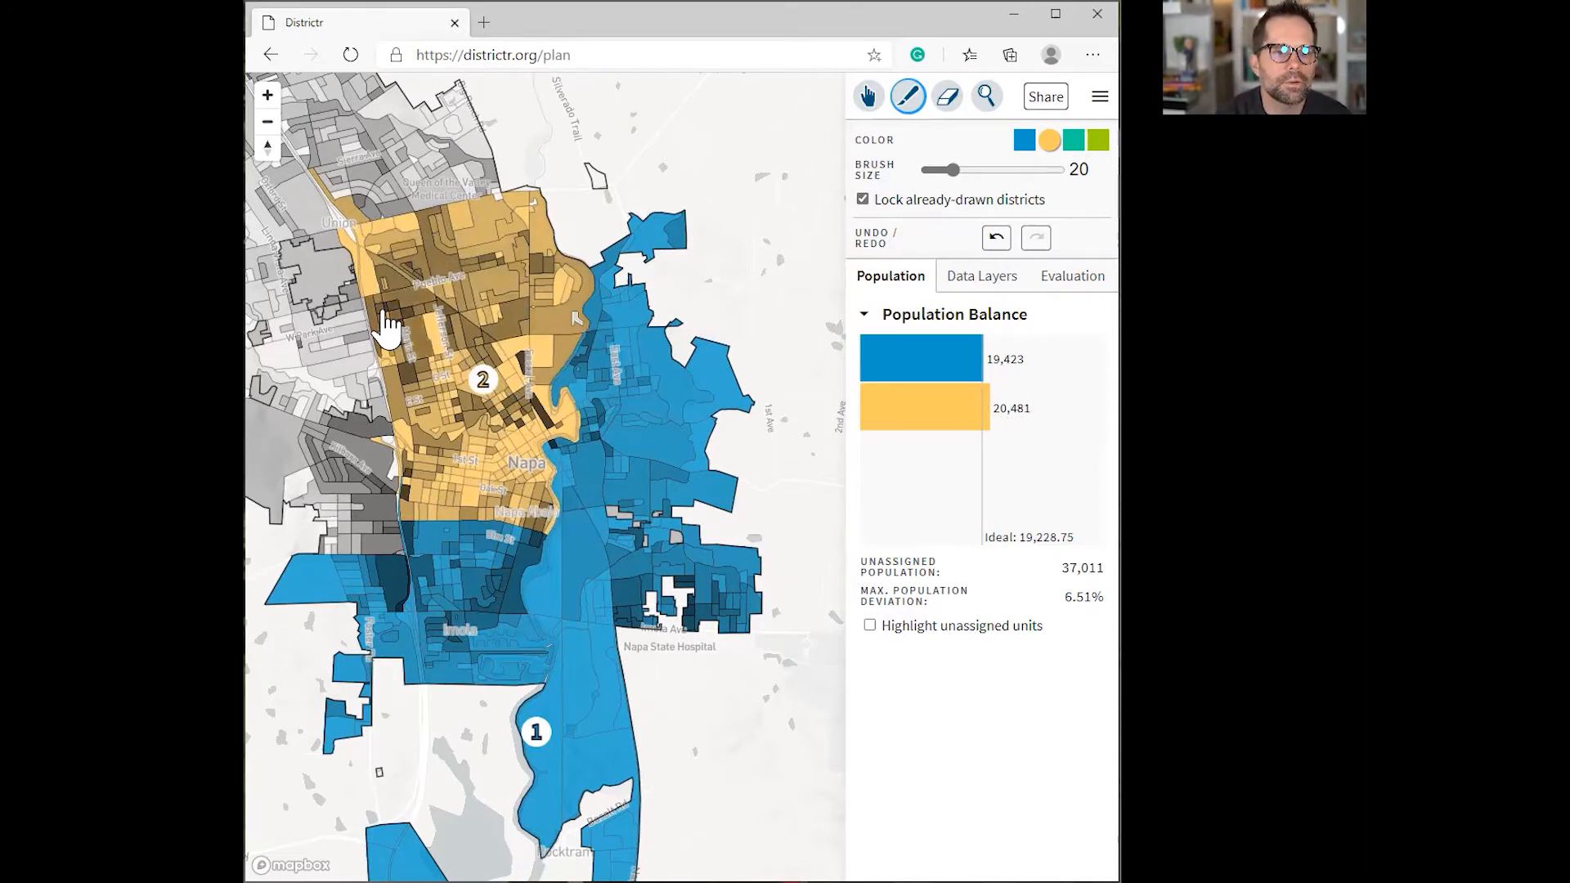
Step: Start district 3 with brush size 1 on the dark blocks just west of district 2, then unlock the already-drawn districts
scroll(441, 302, down, 2)
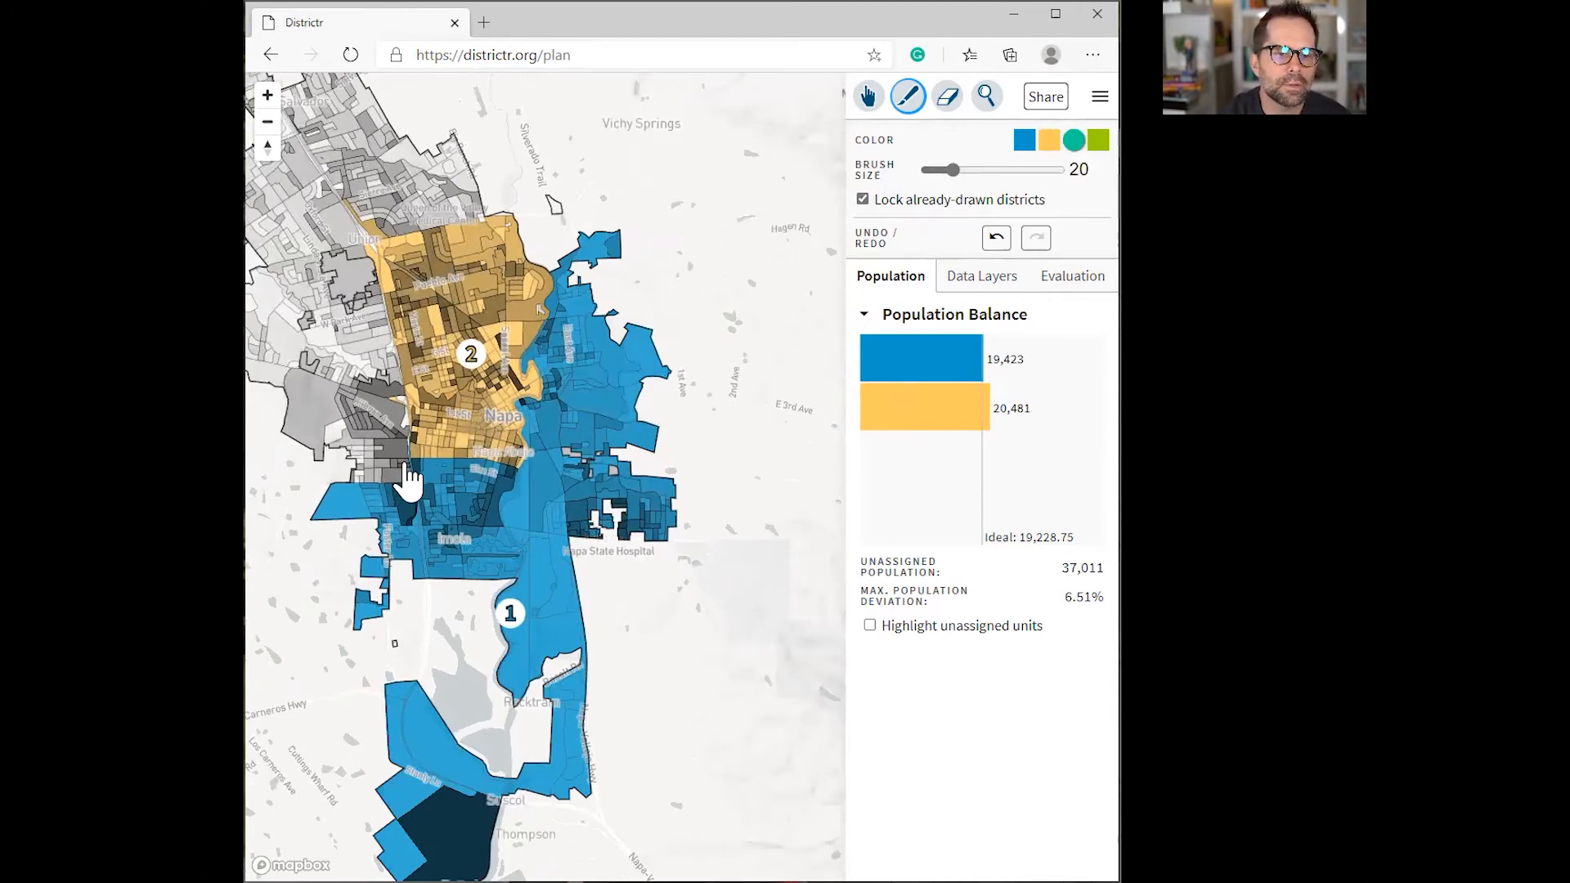
click(861, 200)
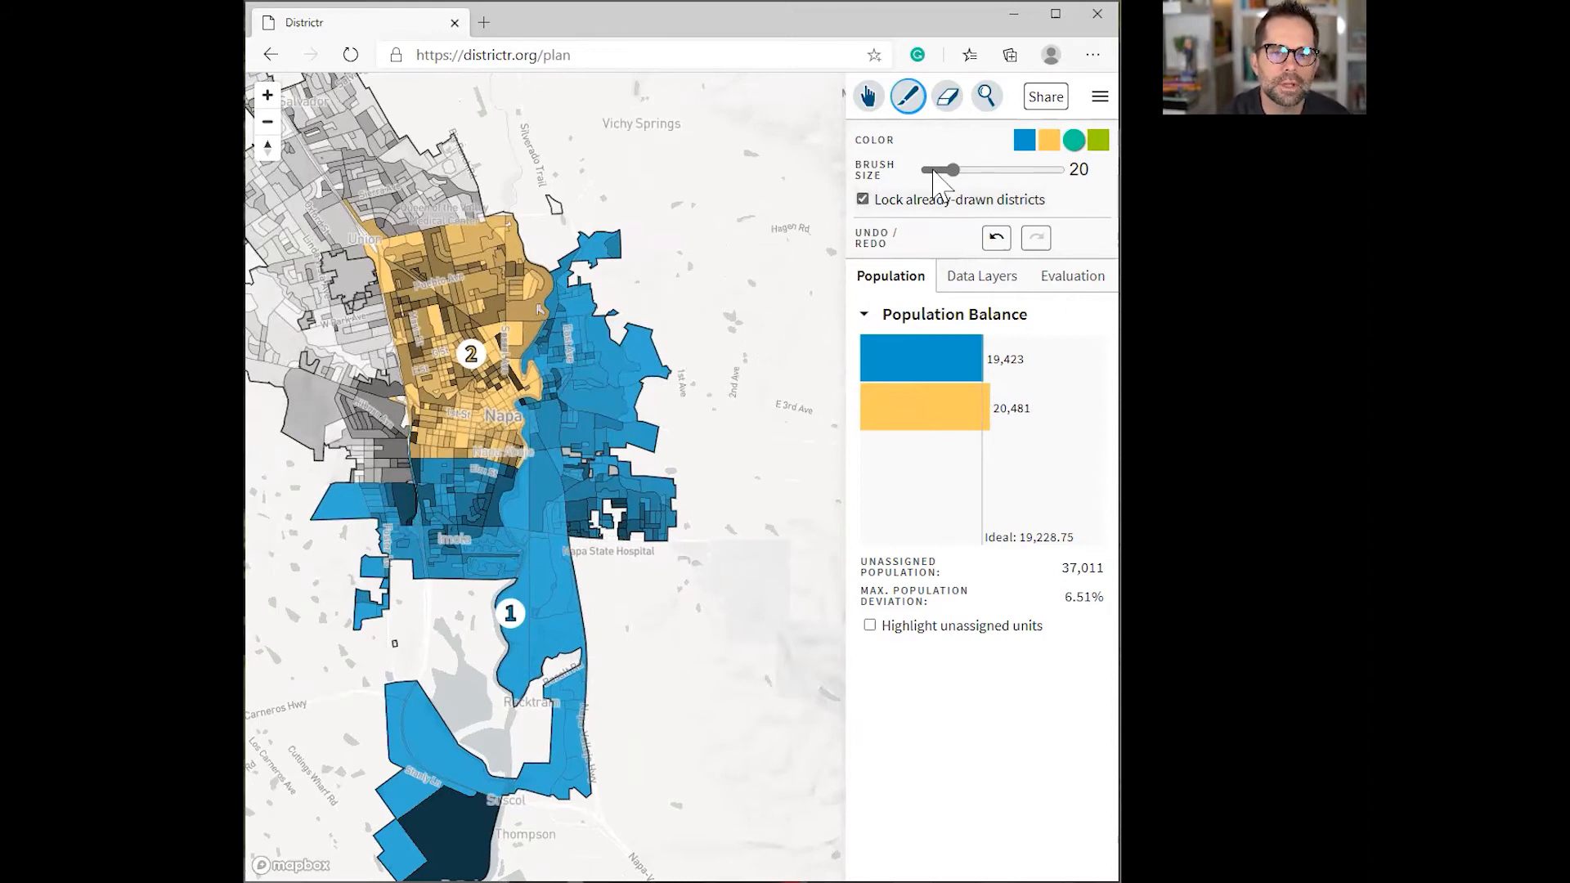
click(399, 417)
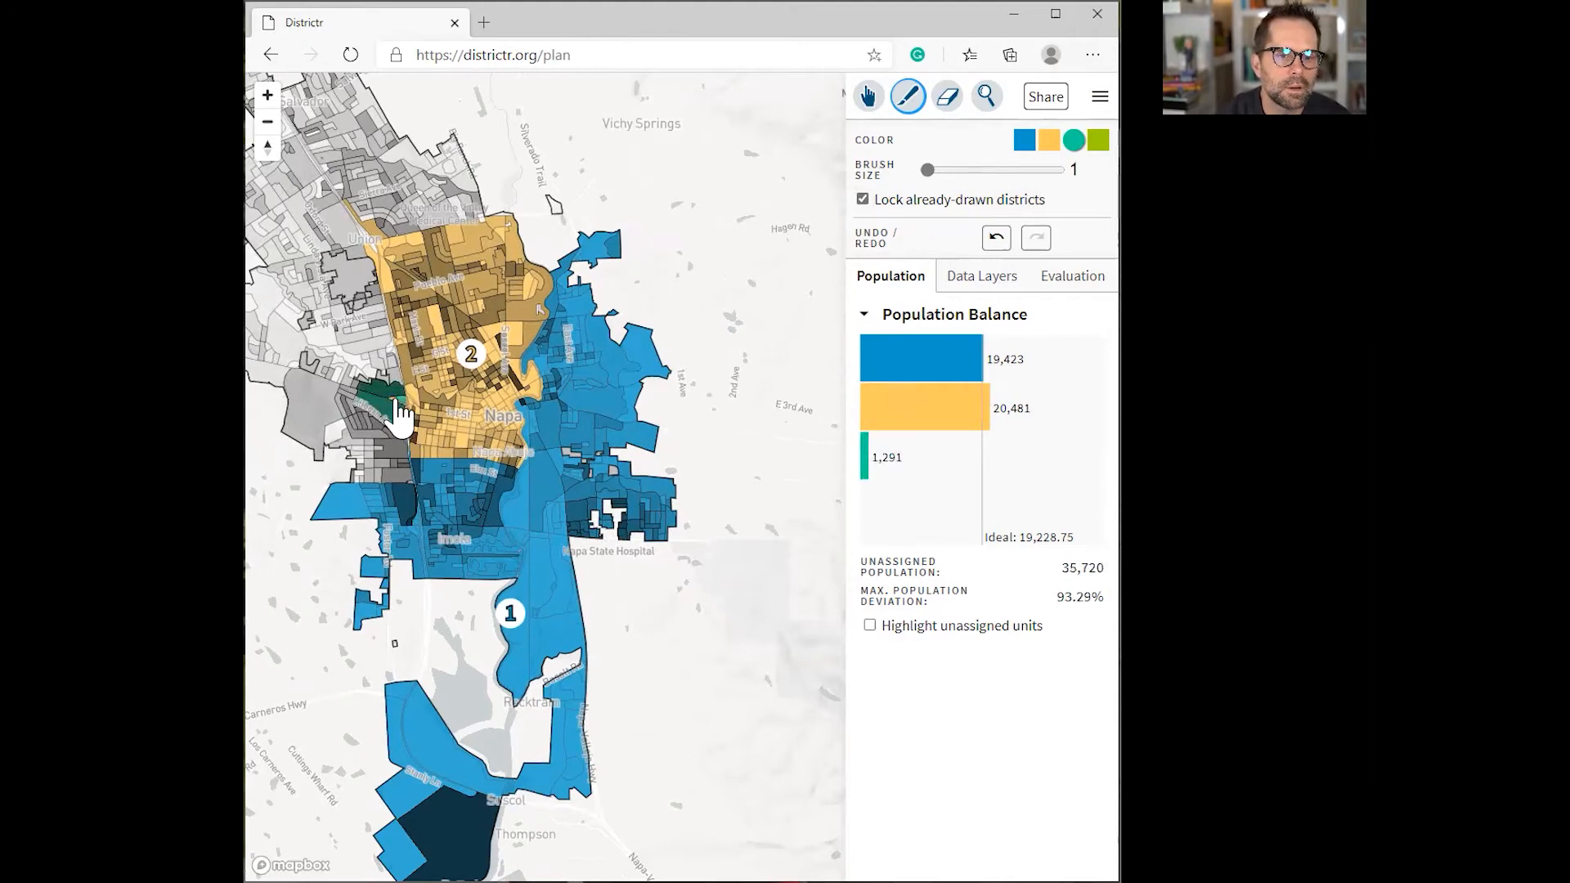
click(861, 200)
click(380, 413)
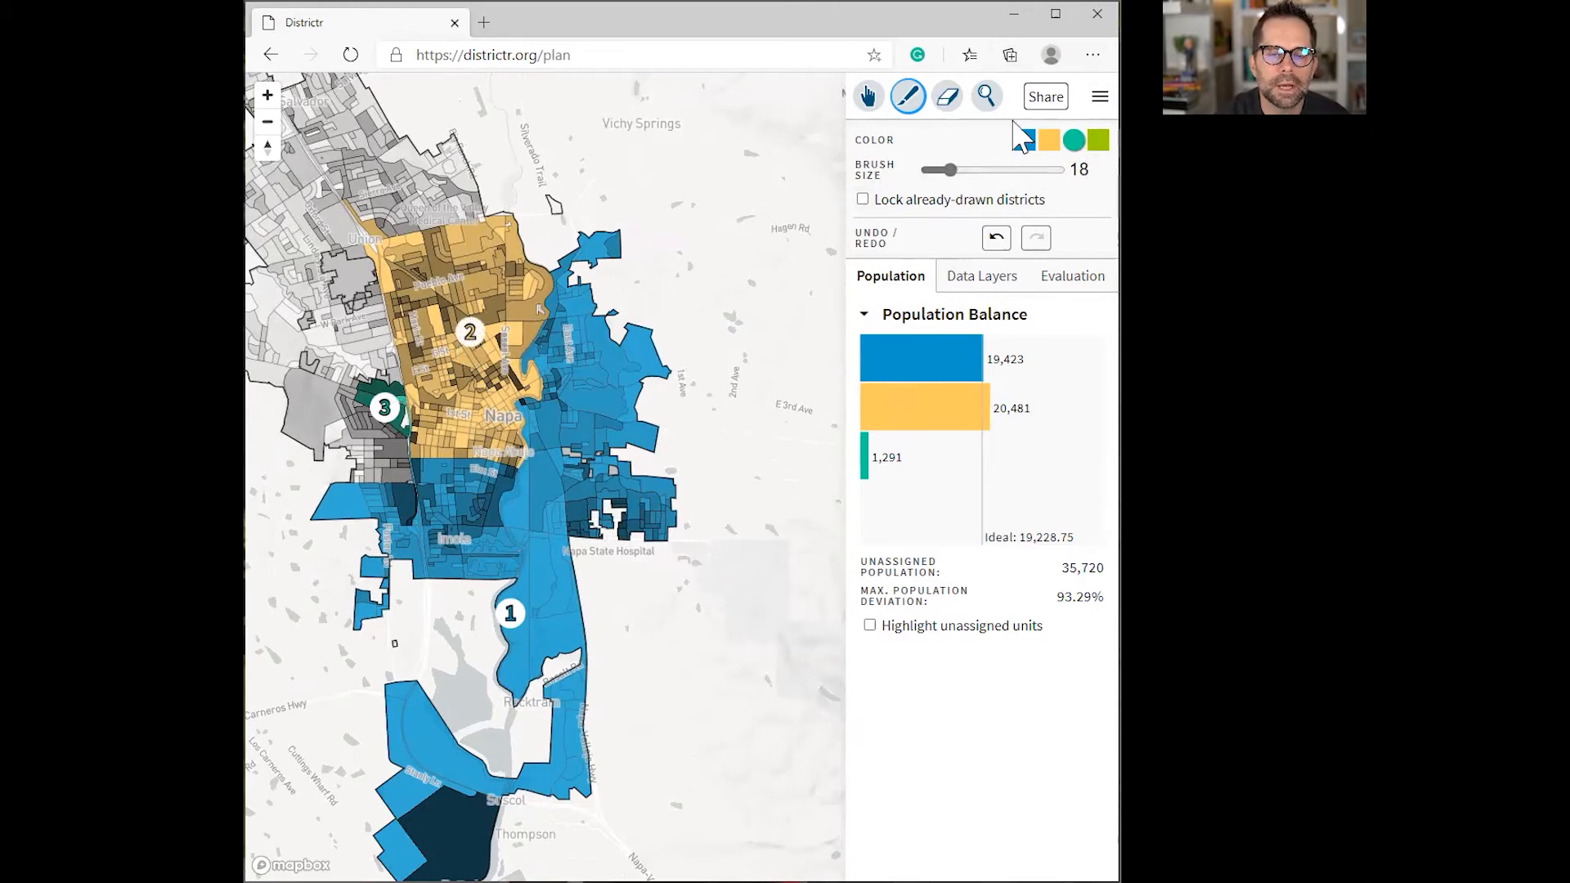
Step: Lock the already-drawn districts and paint district 3 across western Napa up to Union with brush size 18
click(865, 201)
mouse_move(405, 482)
mouse_down()
mouse_move(319, 441)
mouse_move(372, 376)
mouse_move(352, 262)
mouse_move(274, 325)
mouse_move(269, 359)
mouse_move(344, 385)
mouse_move(316, 351)
mouse_move(342, 385)
mouse_up()
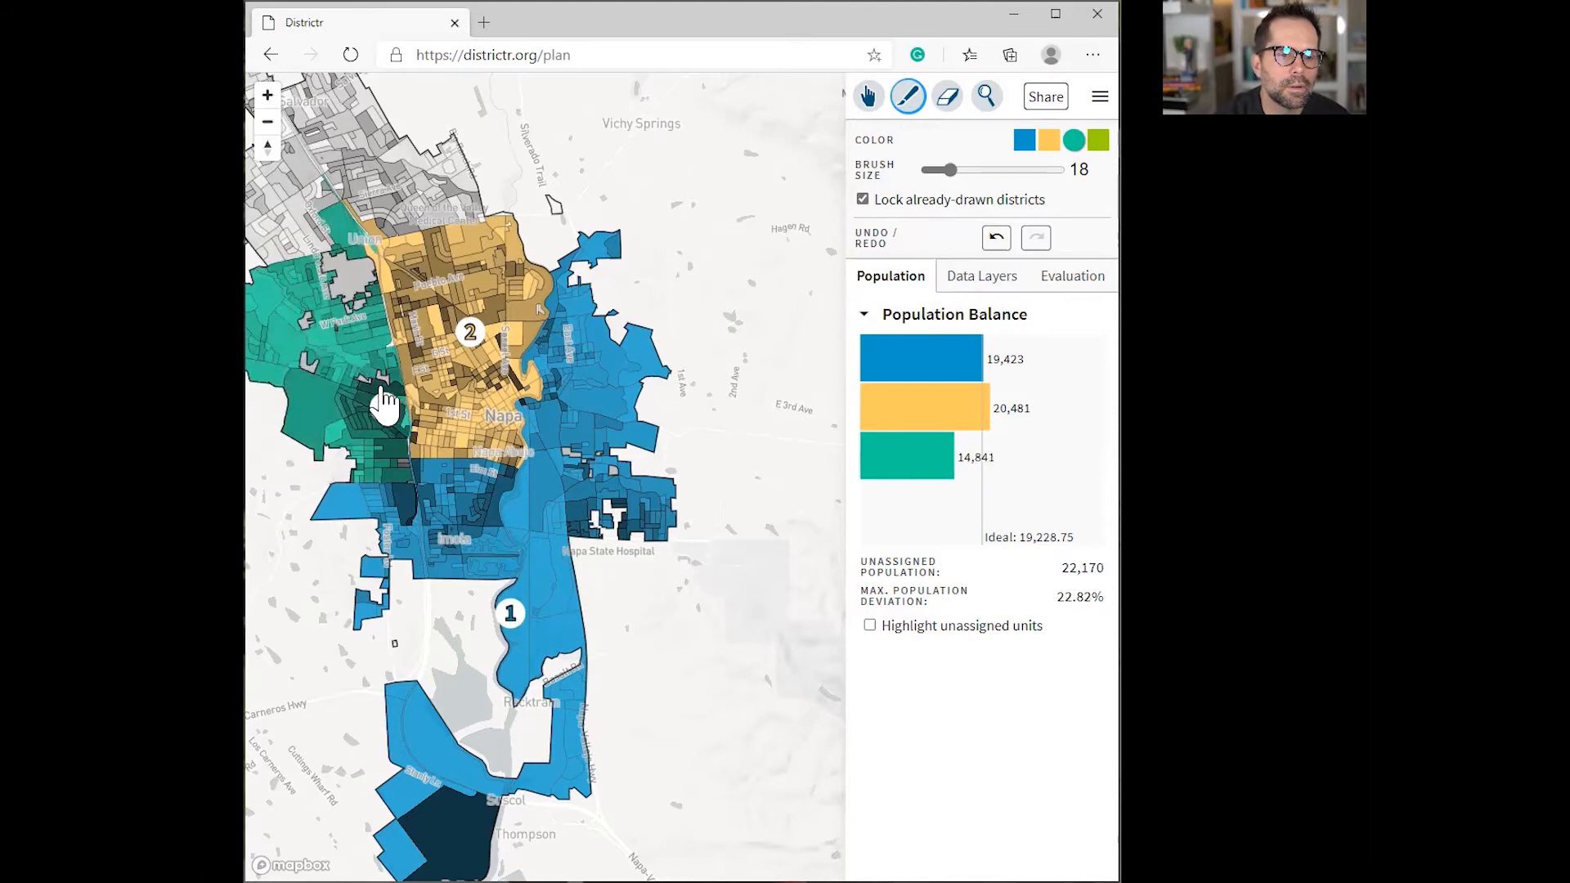
scroll(385, 405, down, 1)
drag(379, 395, 342, 381)
scroll(342, 380, down, 4)
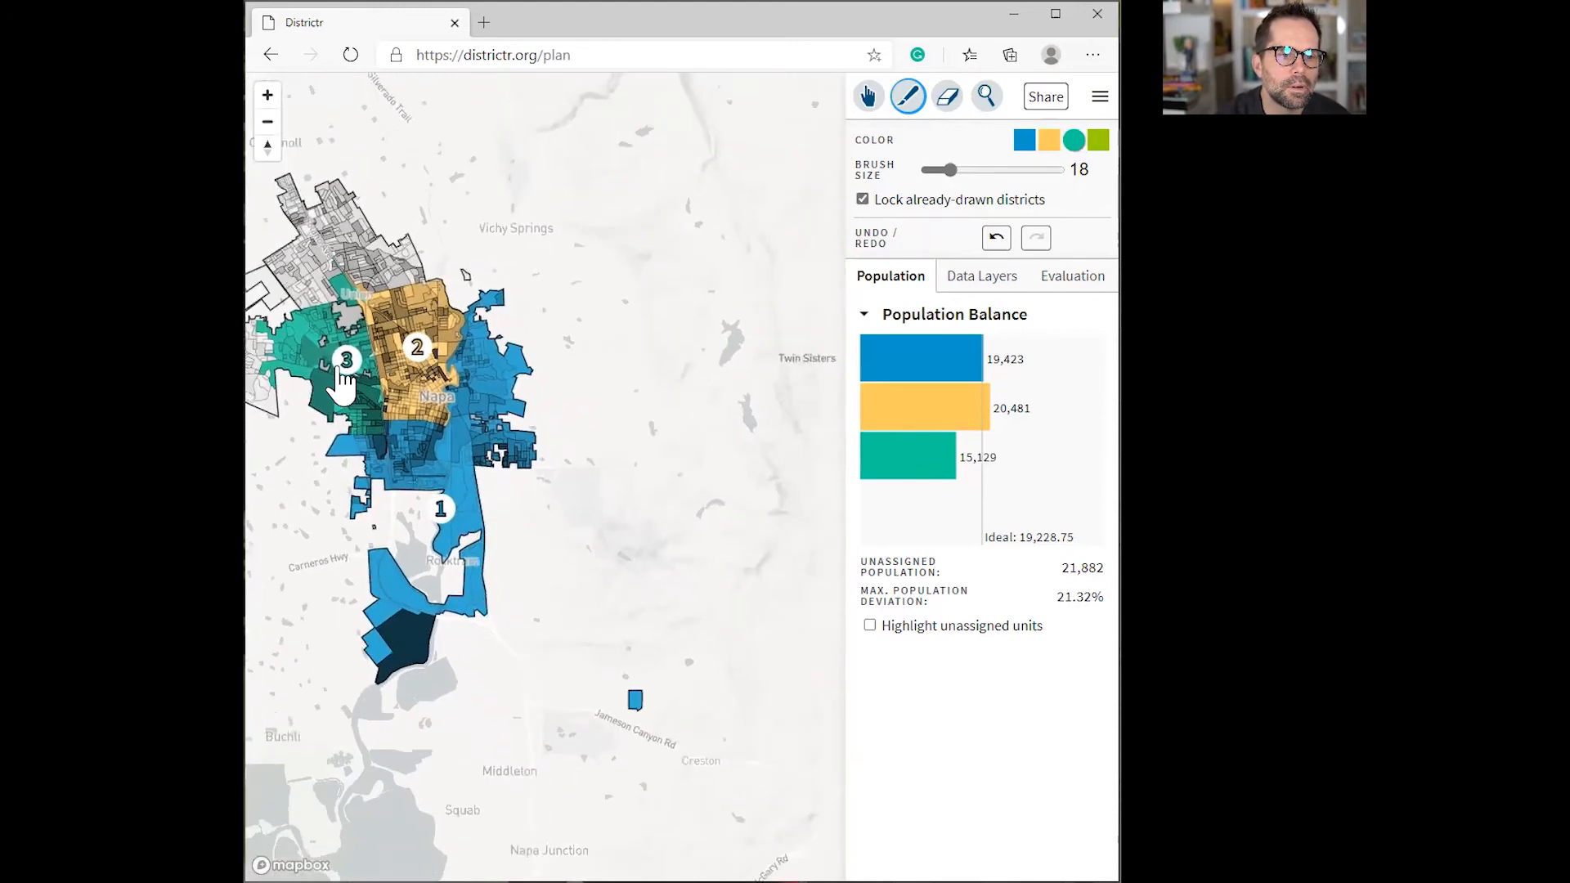
mouse_move(342, 380)
mouse_down()
mouse_move(307, 380)
mouse_move(318, 413)
mouse_up()
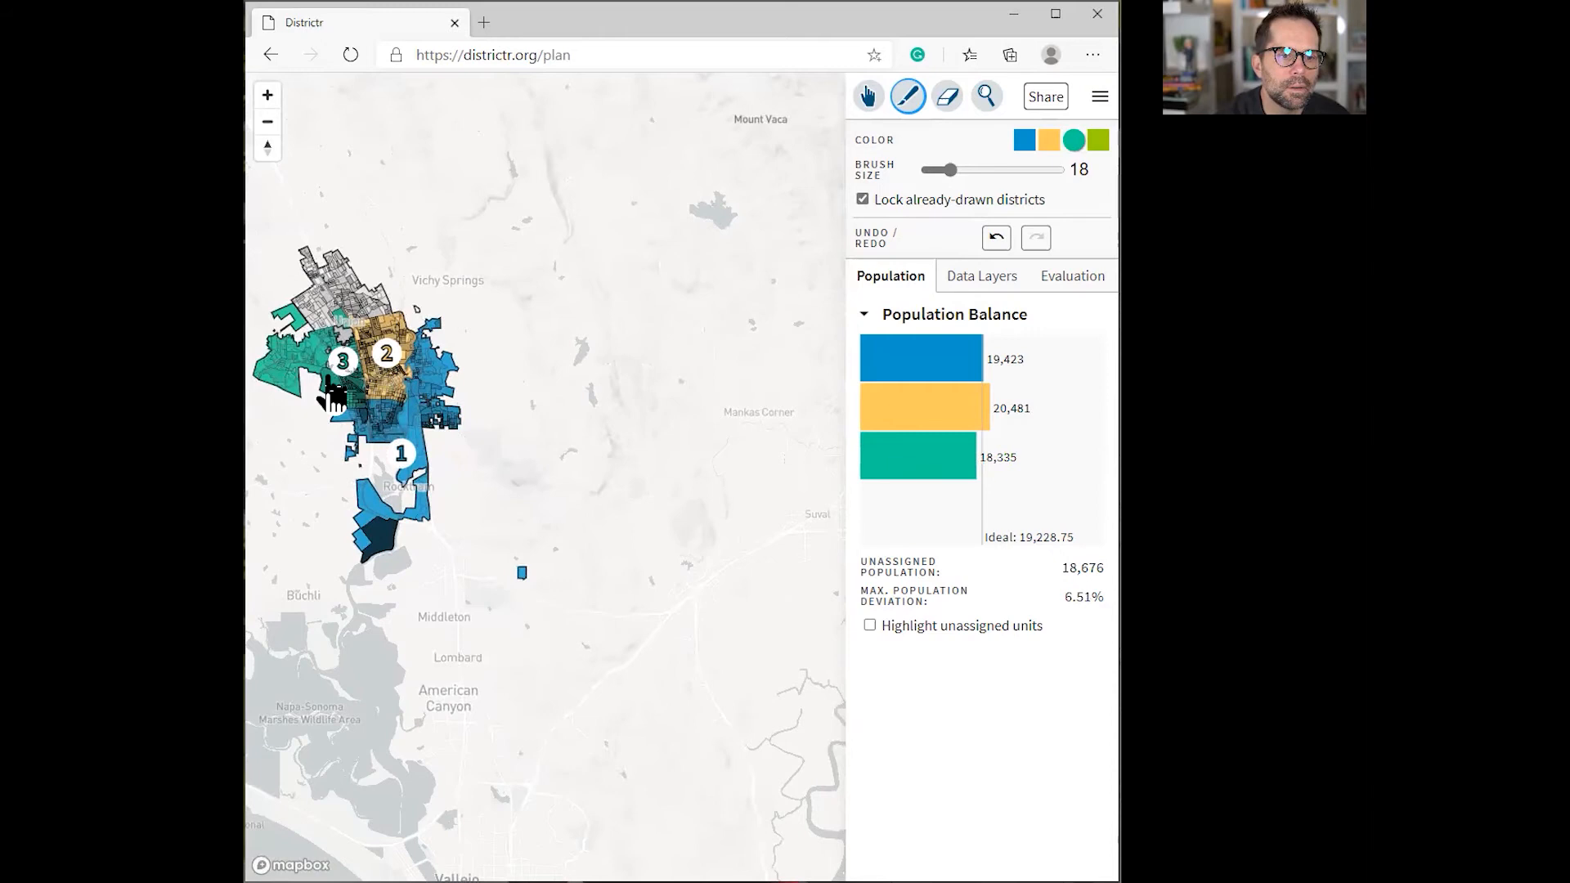
drag(360, 333, 345, 402)
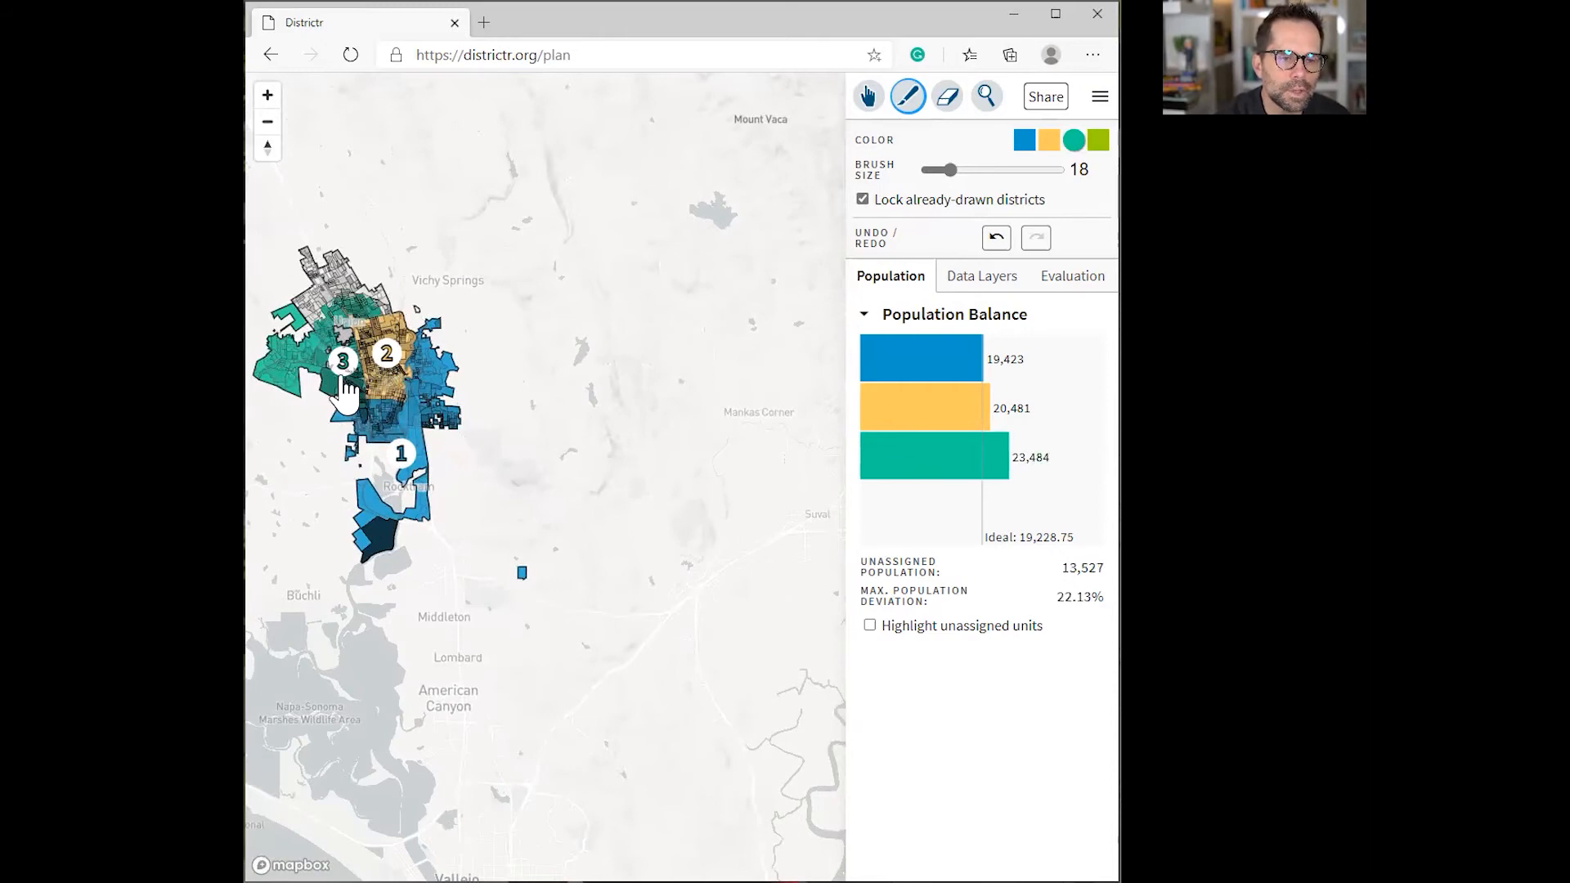
click(997, 238)
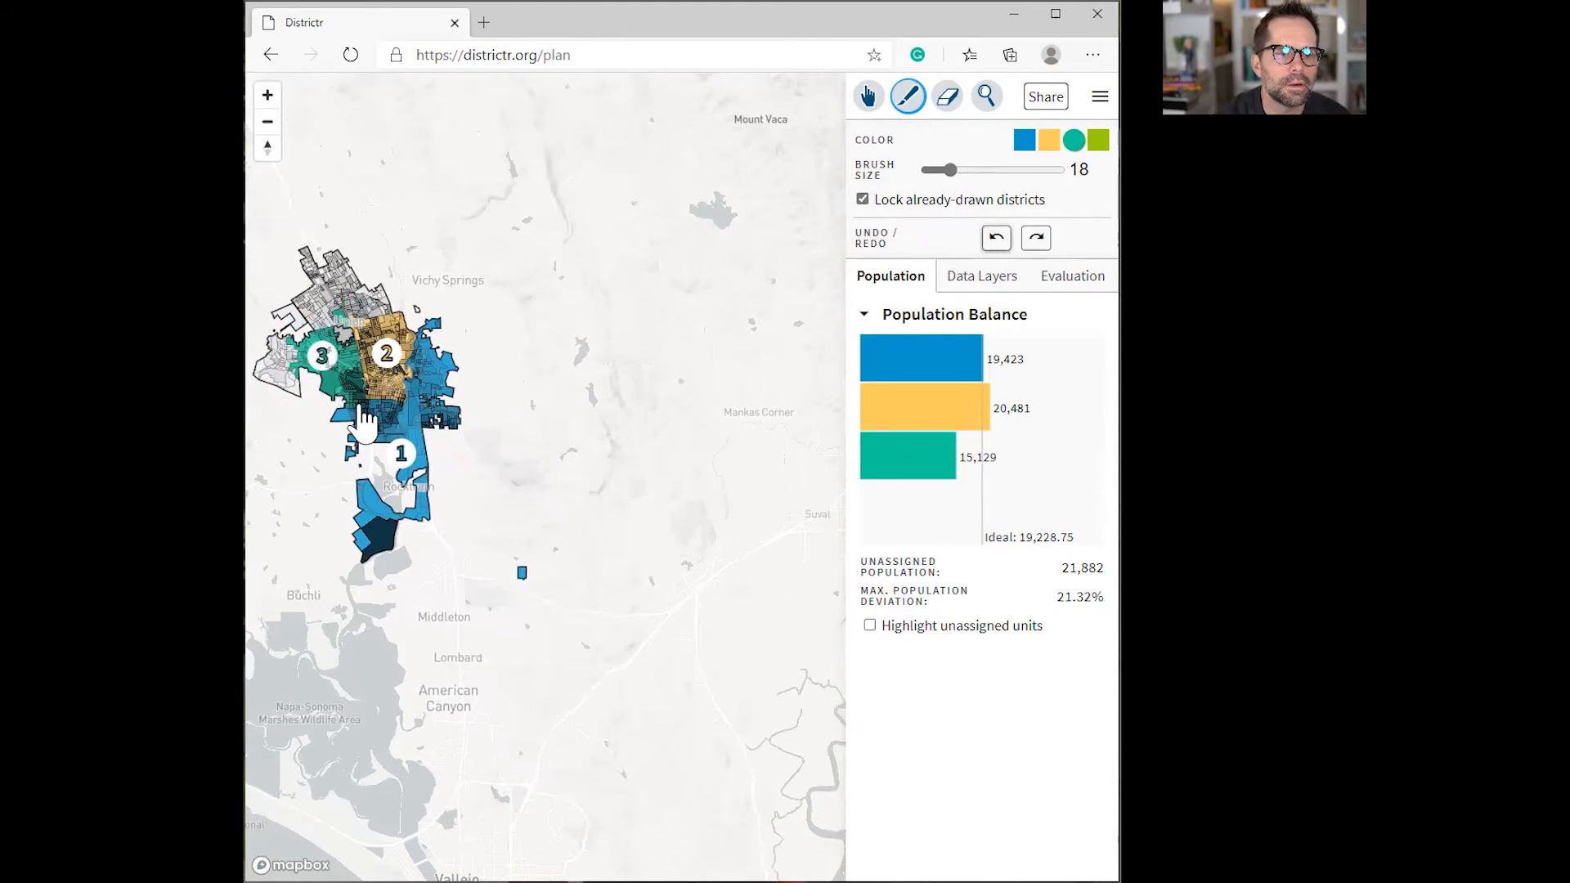
Step: Extend district 3 over the unassigned blocks to the city's western edge with brush size 18
drag(325, 403, 287, 372)
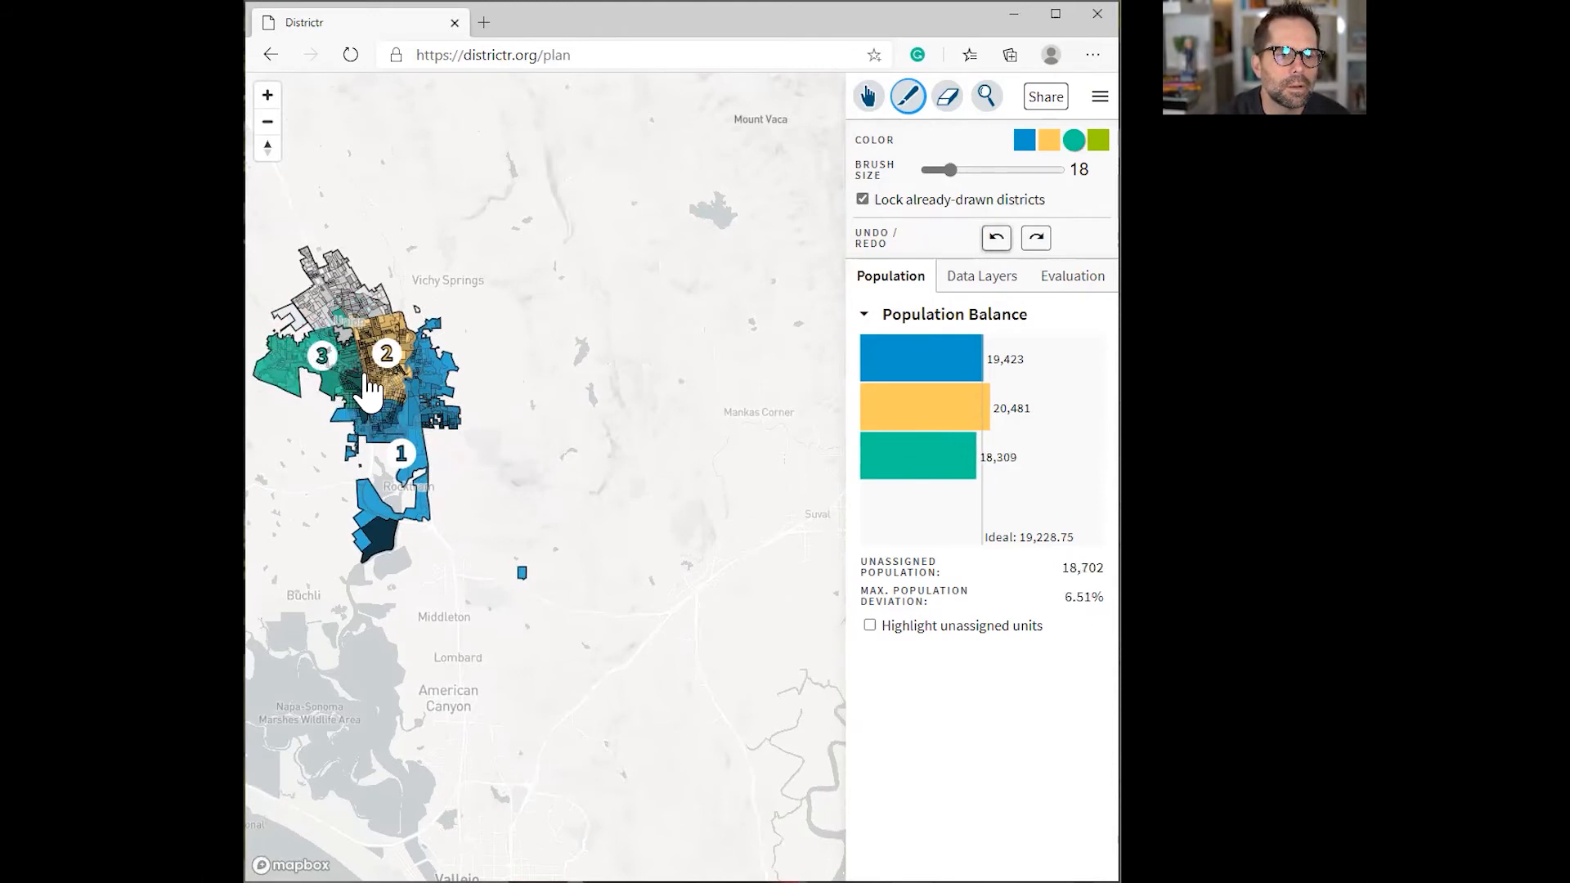
scroll(347, 413, up, 5)
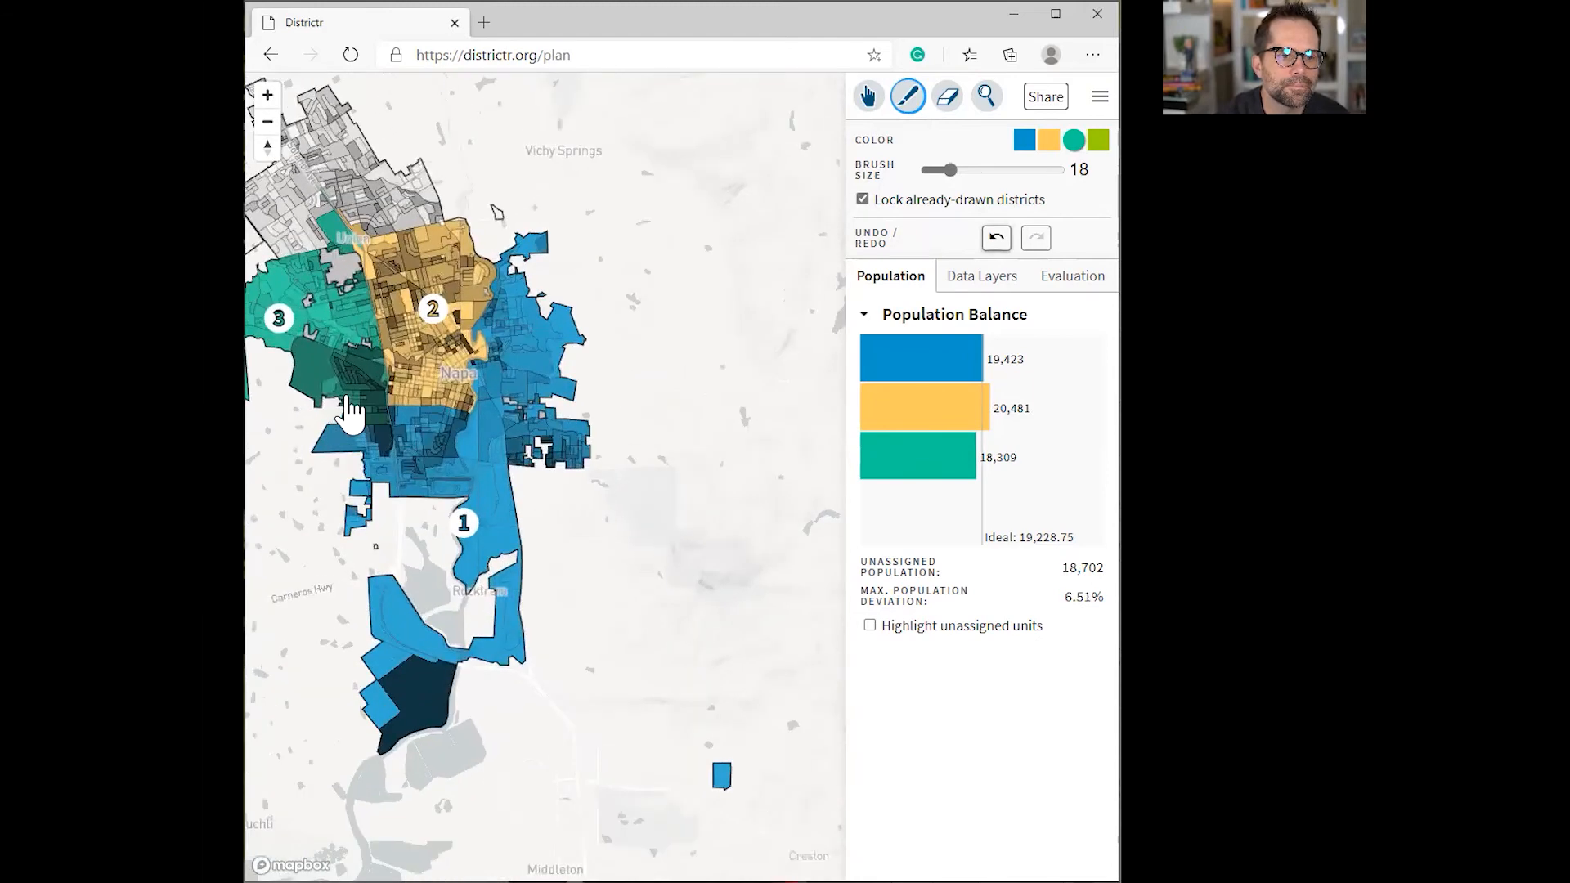
scroll(347, 413, up, 2)
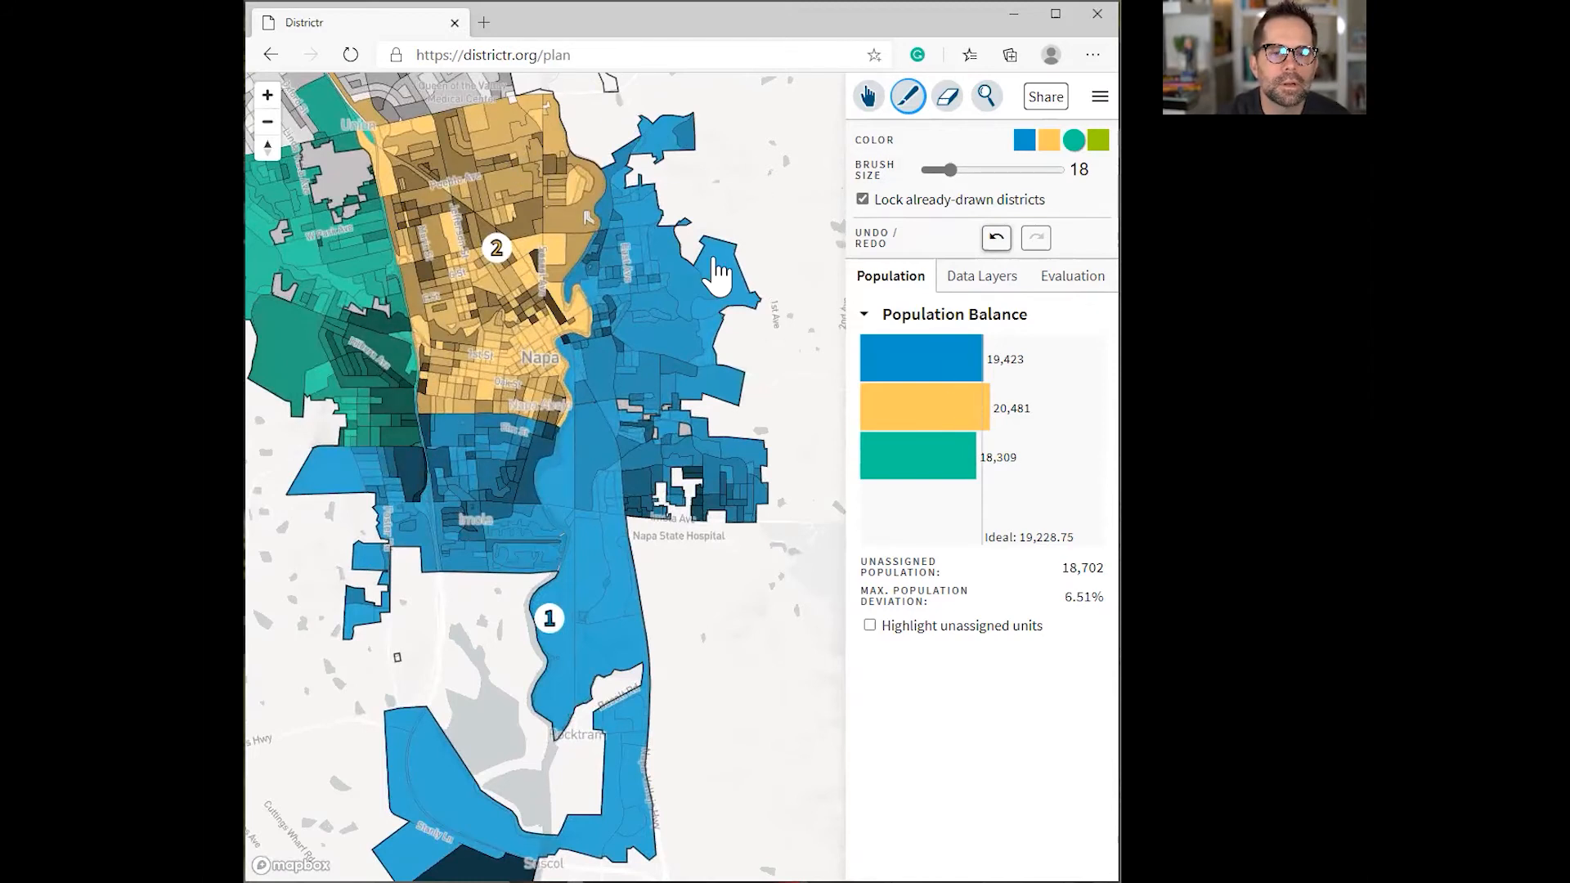
scroll(515, 311, down, 3)
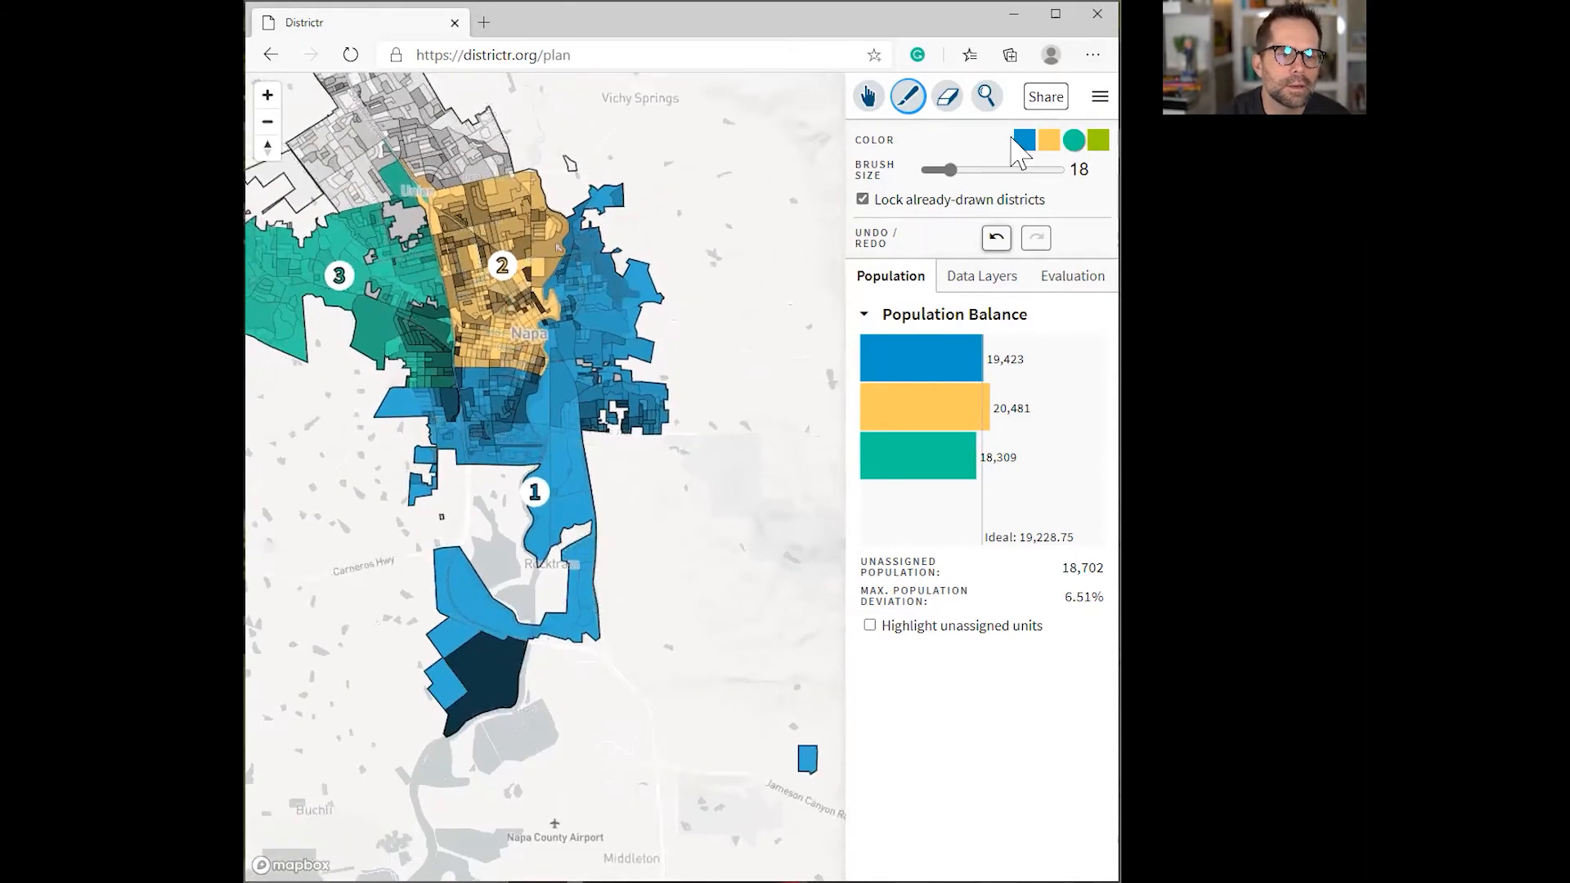
Step: Start district 4 with brush size 1 on the blocks around Union, with the already-drawn districts unlocked to take over district 3's northern overlap
drag(948, 168, 897, 193)
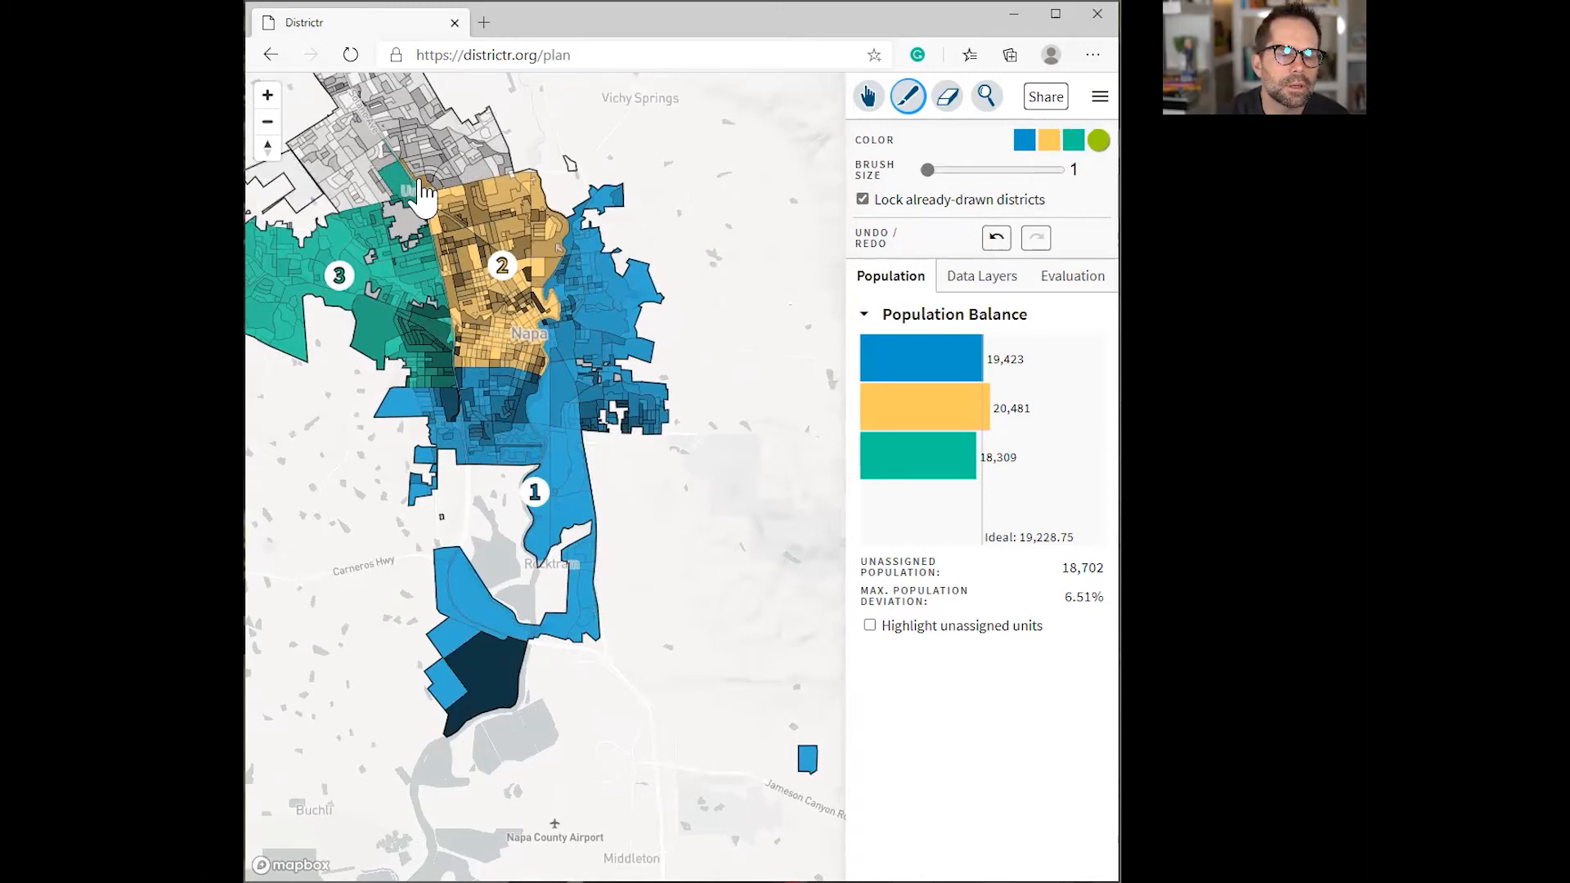
click(862, 199)
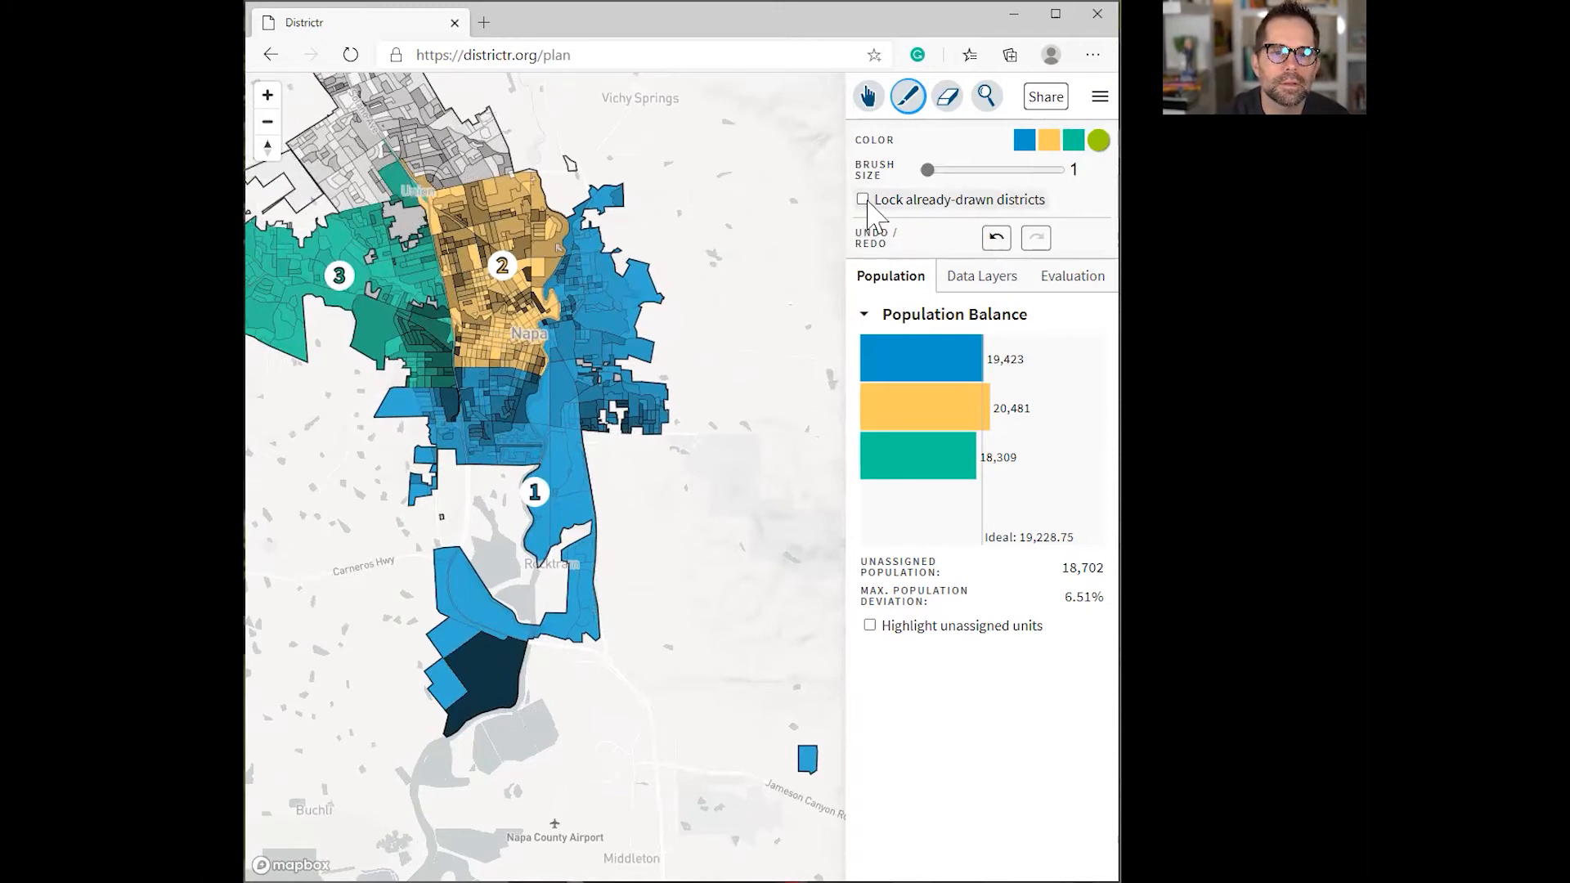
click(397, 186)
click(425, 179)
click(387, 192)
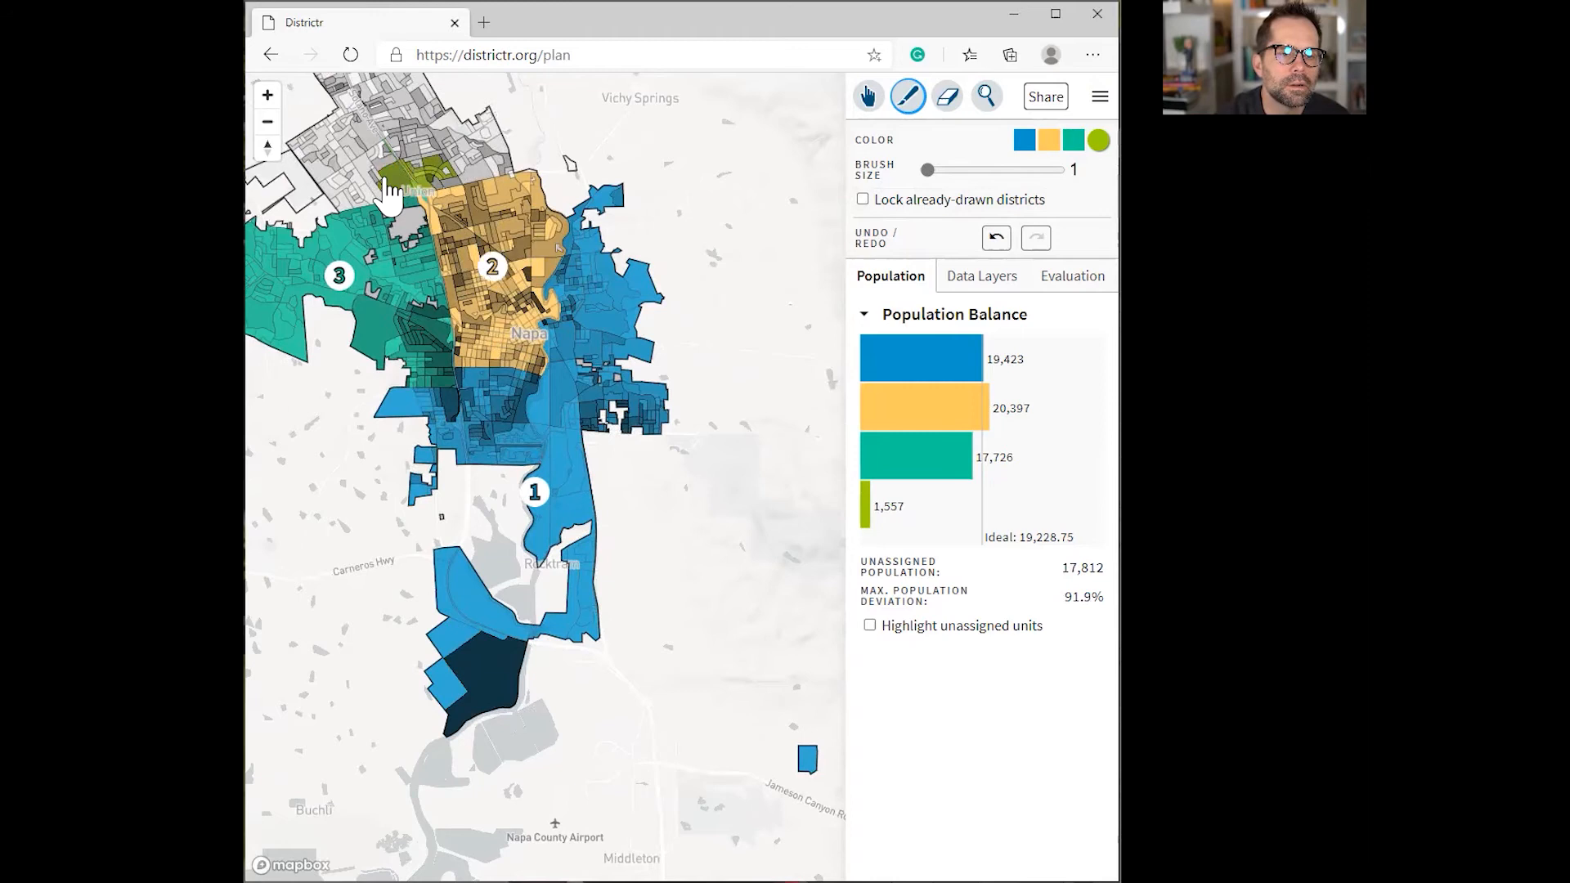
Step: Extend district 4 block by block along the northern edges of districts 3 and 2 around Union with brush size 1
scroll(389, 194, up, 1)
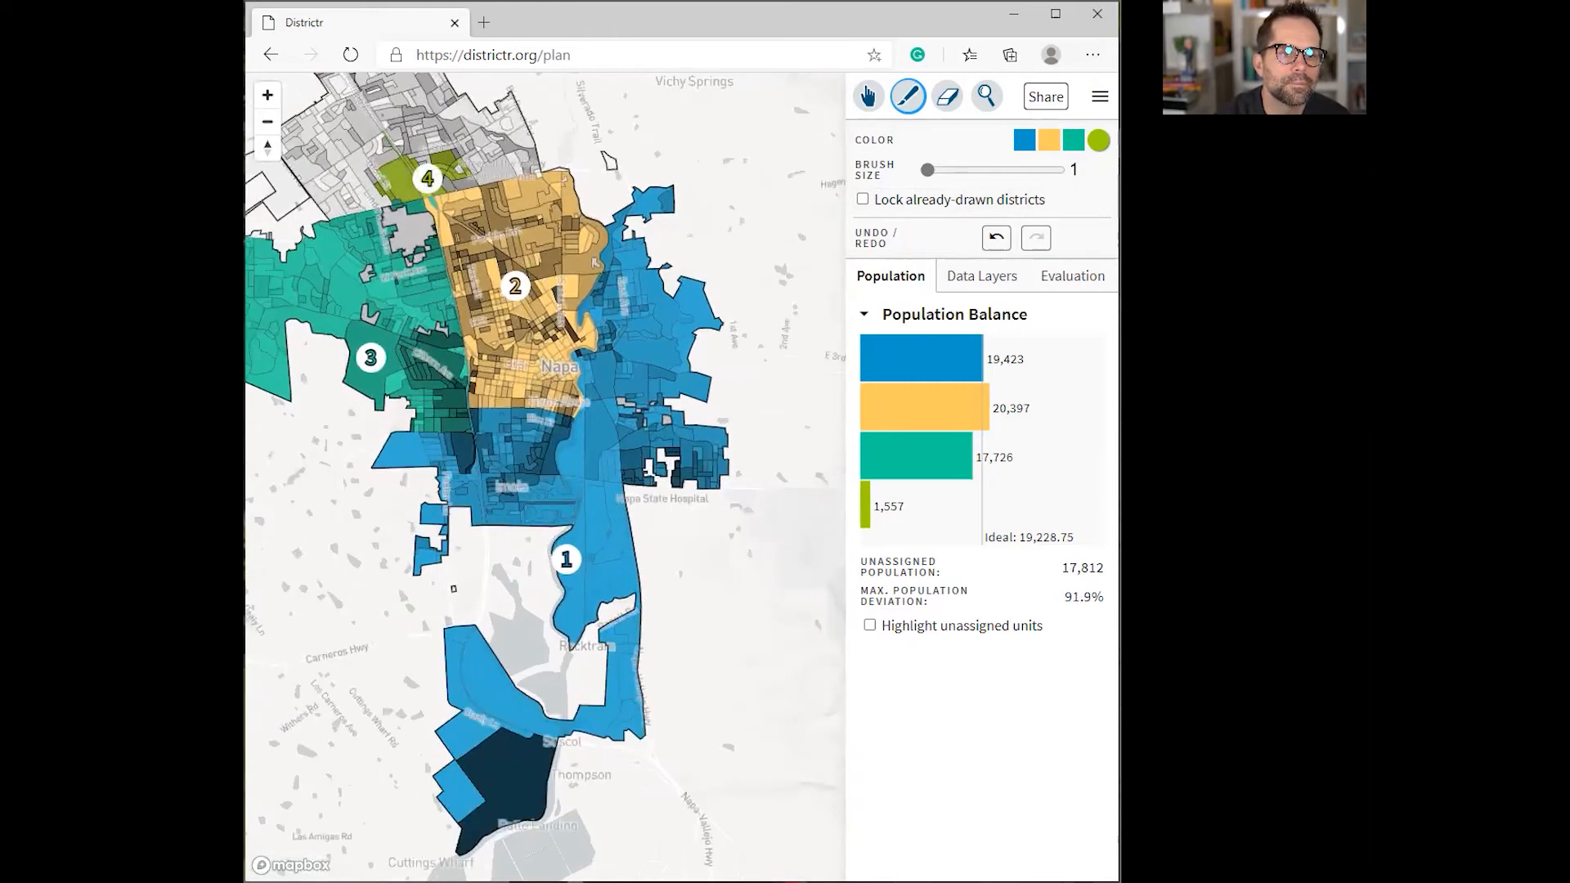
scroll(337, 327, up, 1)
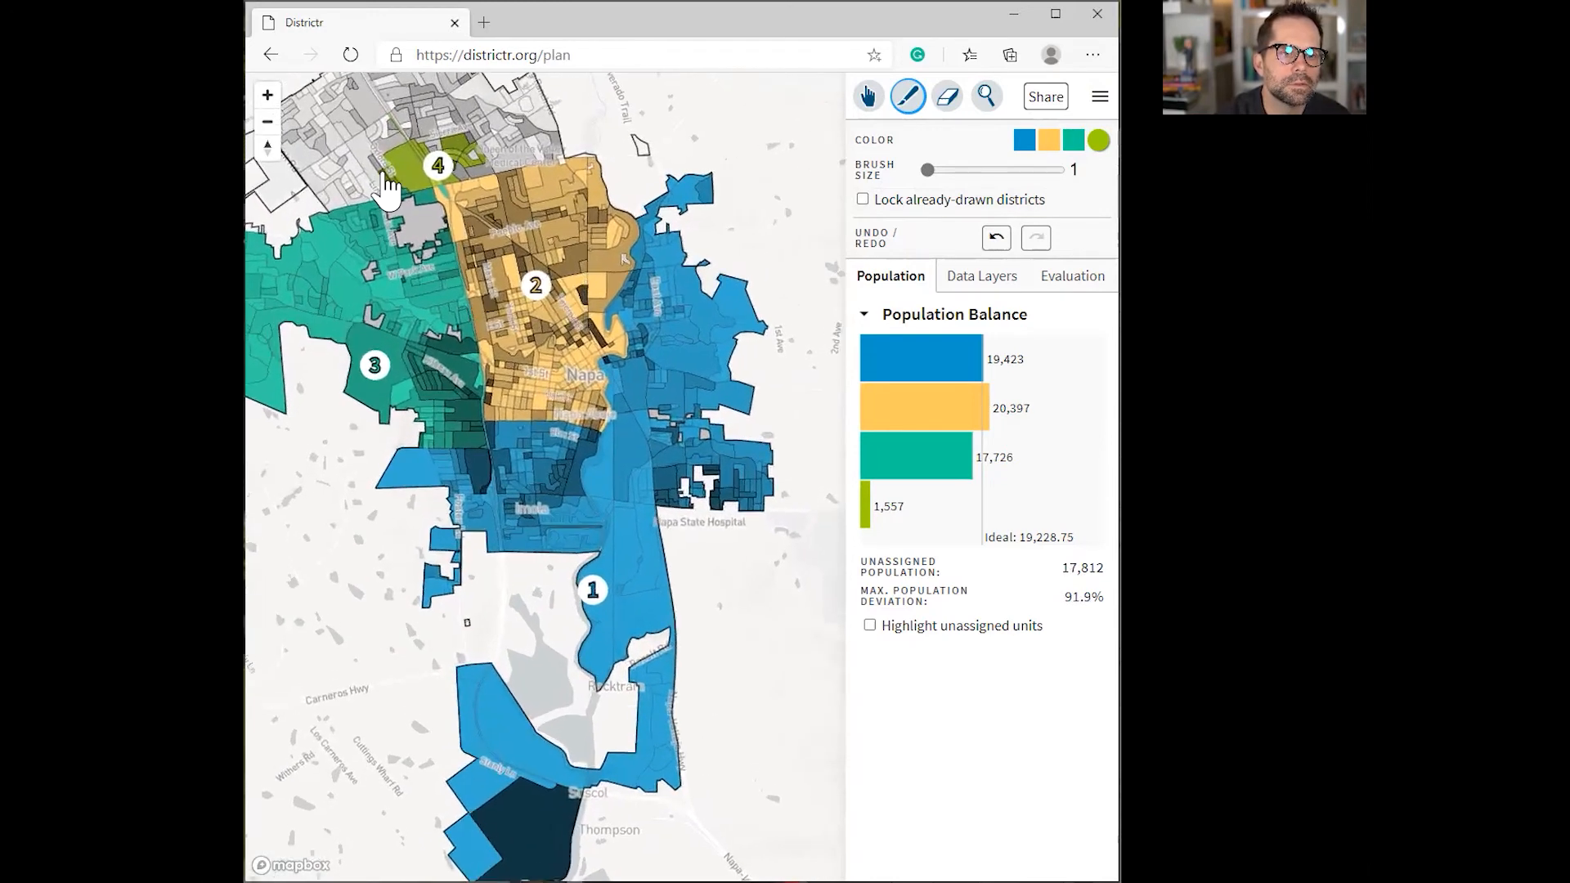
scroll(386, 186, up, 4)
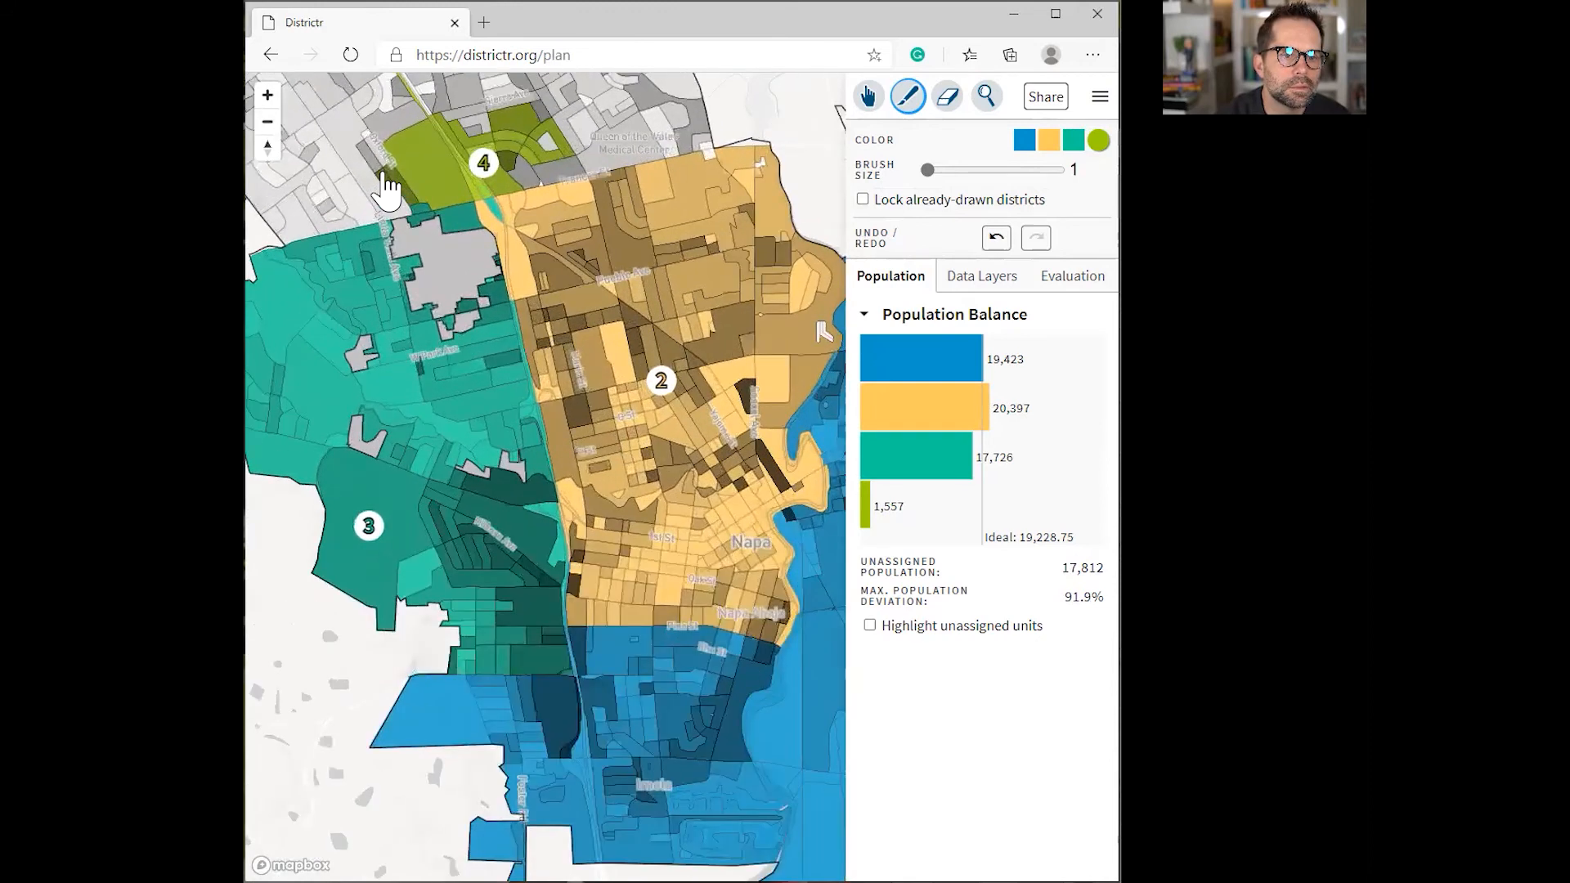
scroll(383, 174, up, 2)
drag(404, 223, 425, 222)
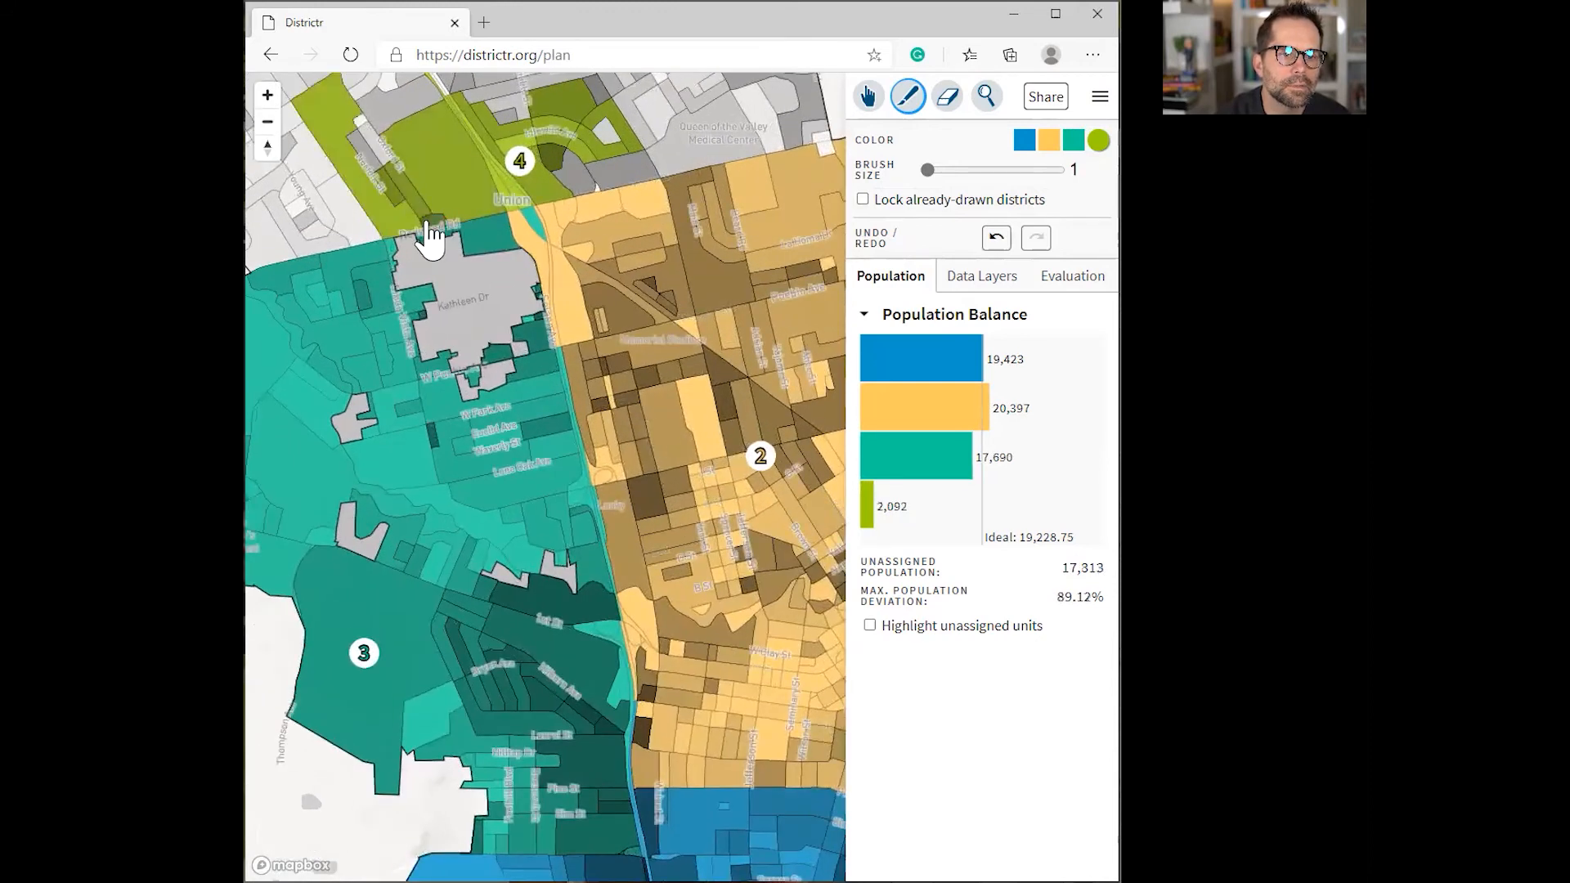
click(622, 179)
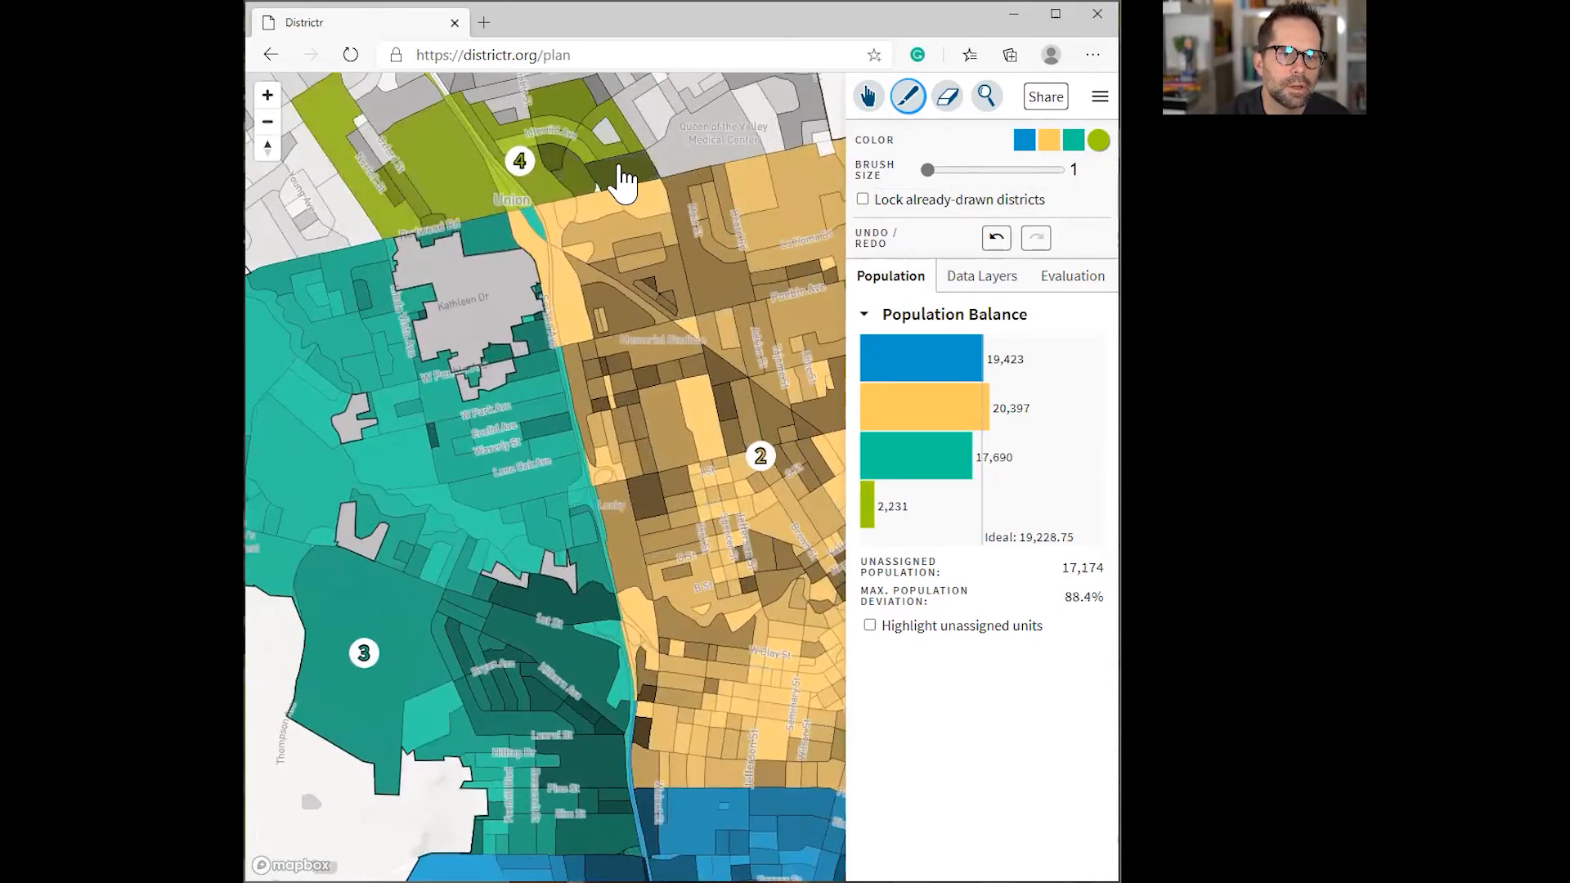
click(495, 131)
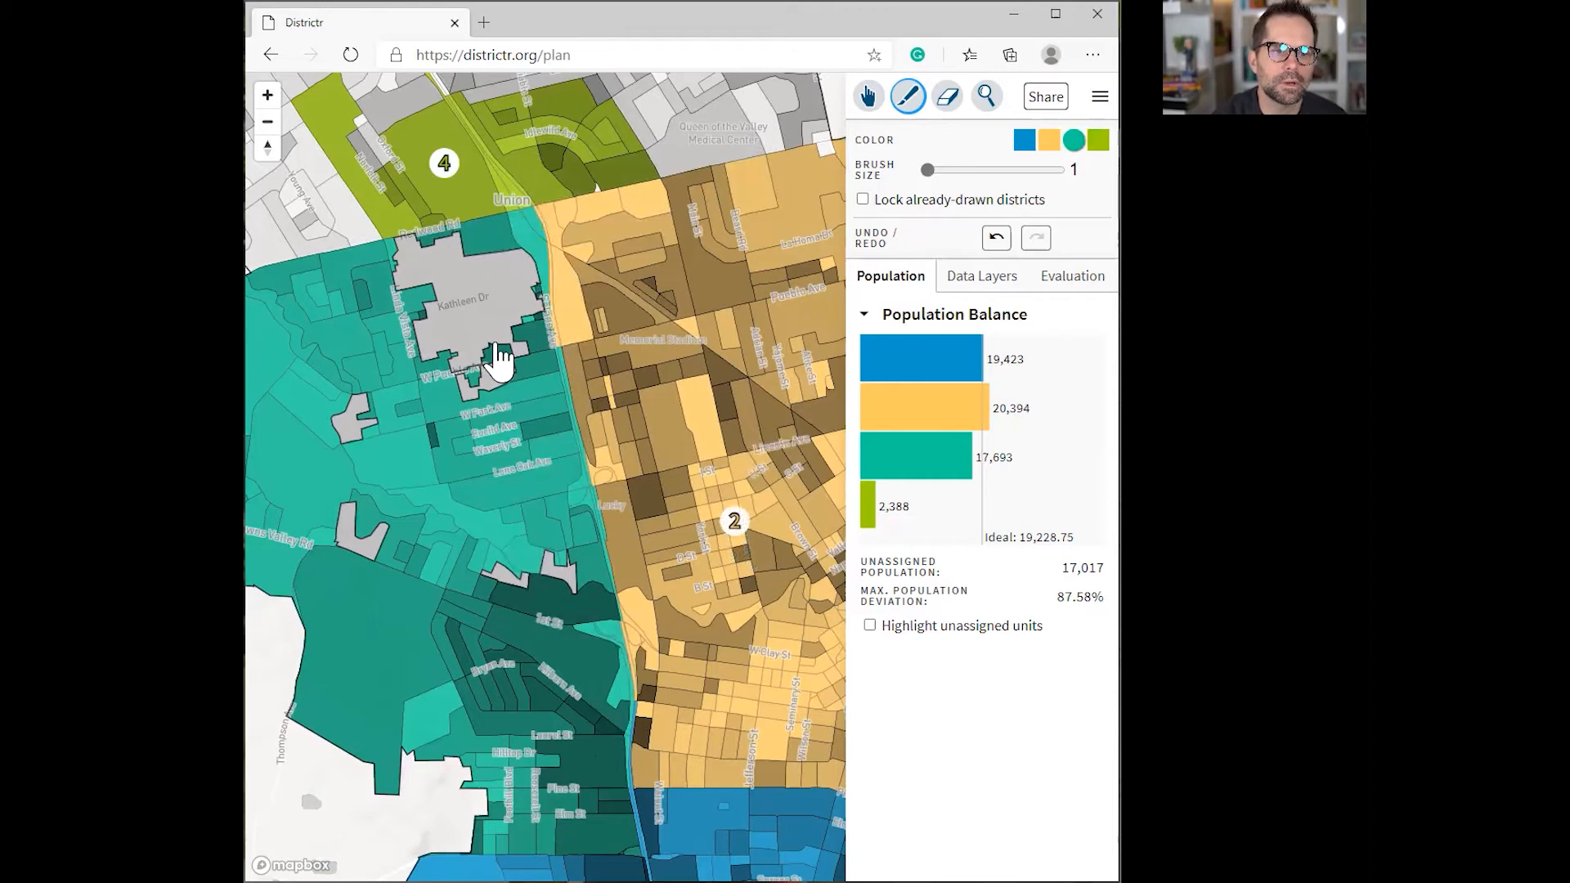
Step: Lock the already-drawn districts and paint district 4 over the rest of northern Napa up to Salvador with brush size 30
scroll(498, 358, down, 5)
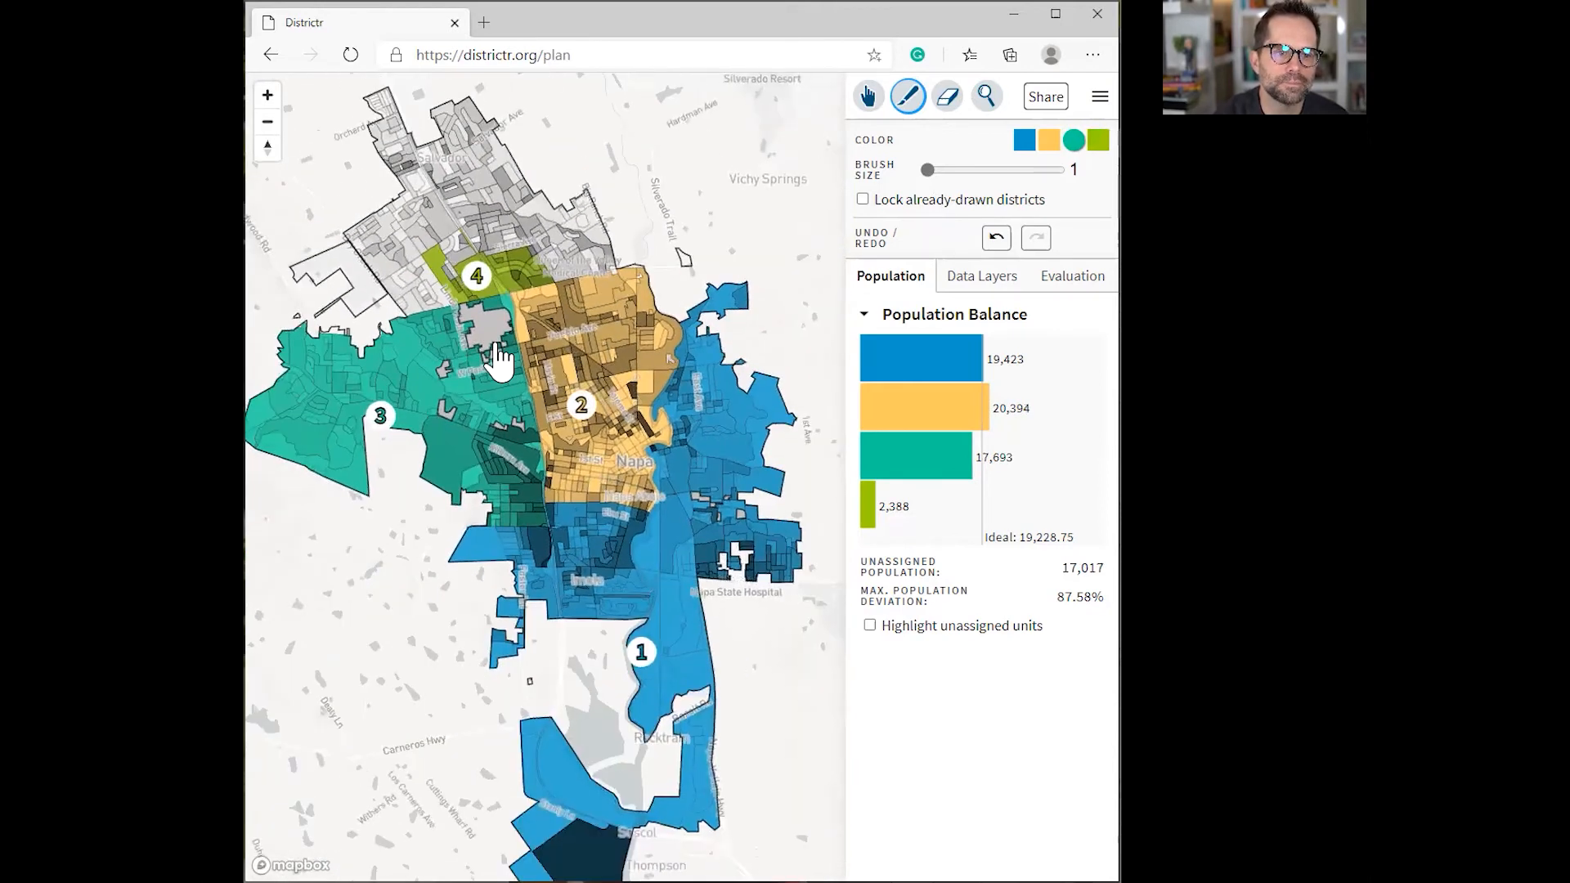
click(1100, 142)
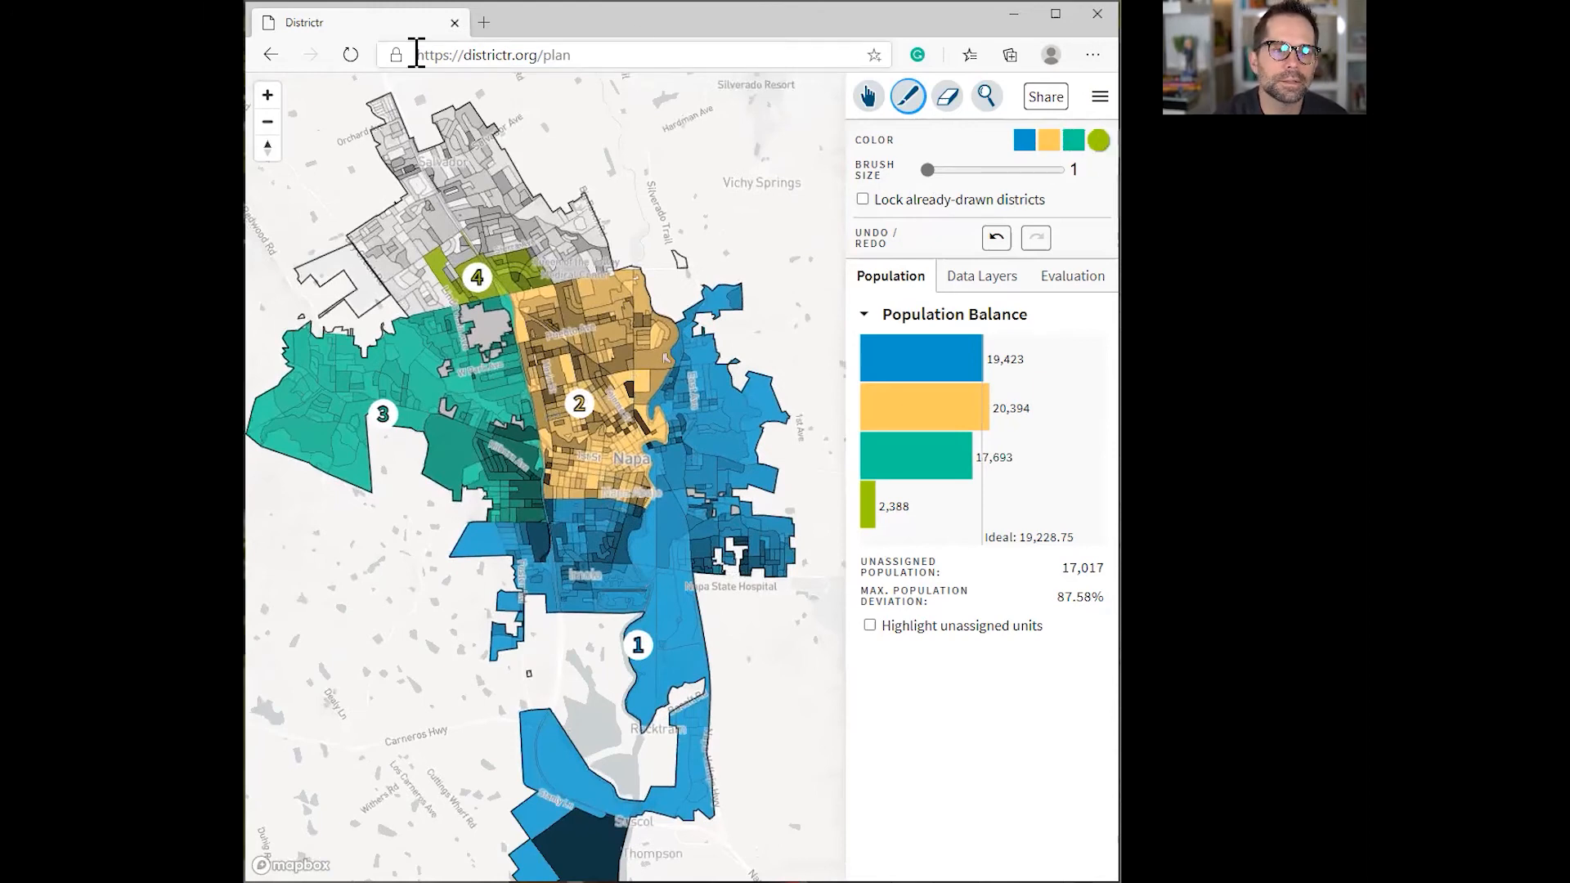
click(863, 199)
click(965, 171)
mouse_move(601, 217)
mouse_down()
mouse_move(359, 229)
mouse_move(458, 151)
mouse_move(364, 134)
mouse_move(398, 303)
mouse_move(474, 262)
mouse_move(577, 262)
mouse_move(597, 233)
mouse_move(488, 209)
mouse_up()
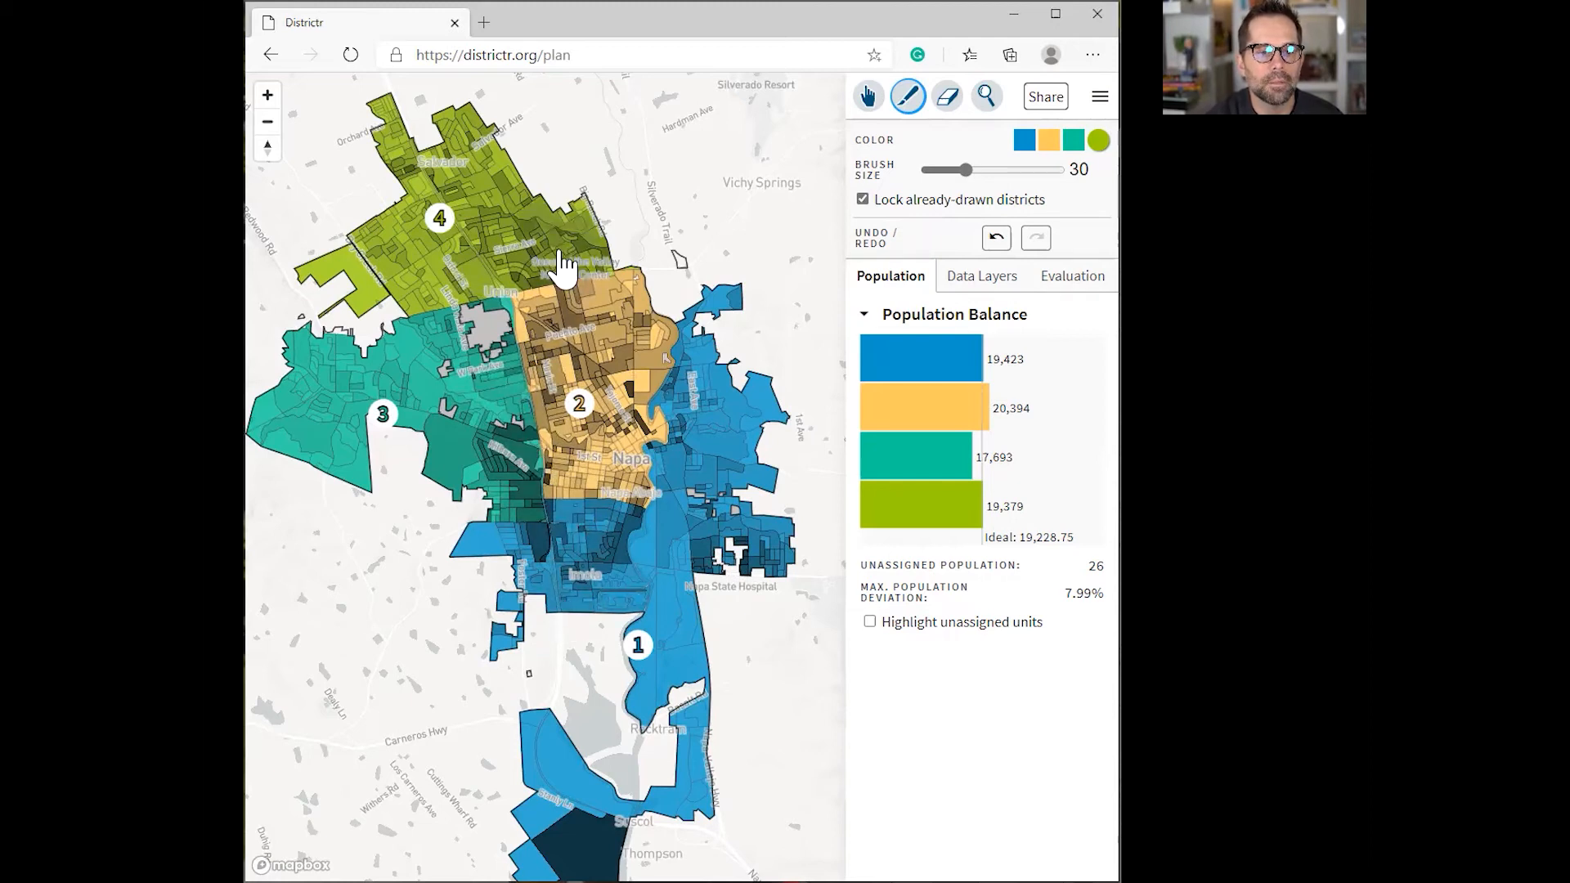
Step: Unlock the already-drawn districts and reassign district 1's western wedge below district 3 to district 3 with brush size 2
scroll(491, 472, up, 3)
scroll(495, 468, up, 1)
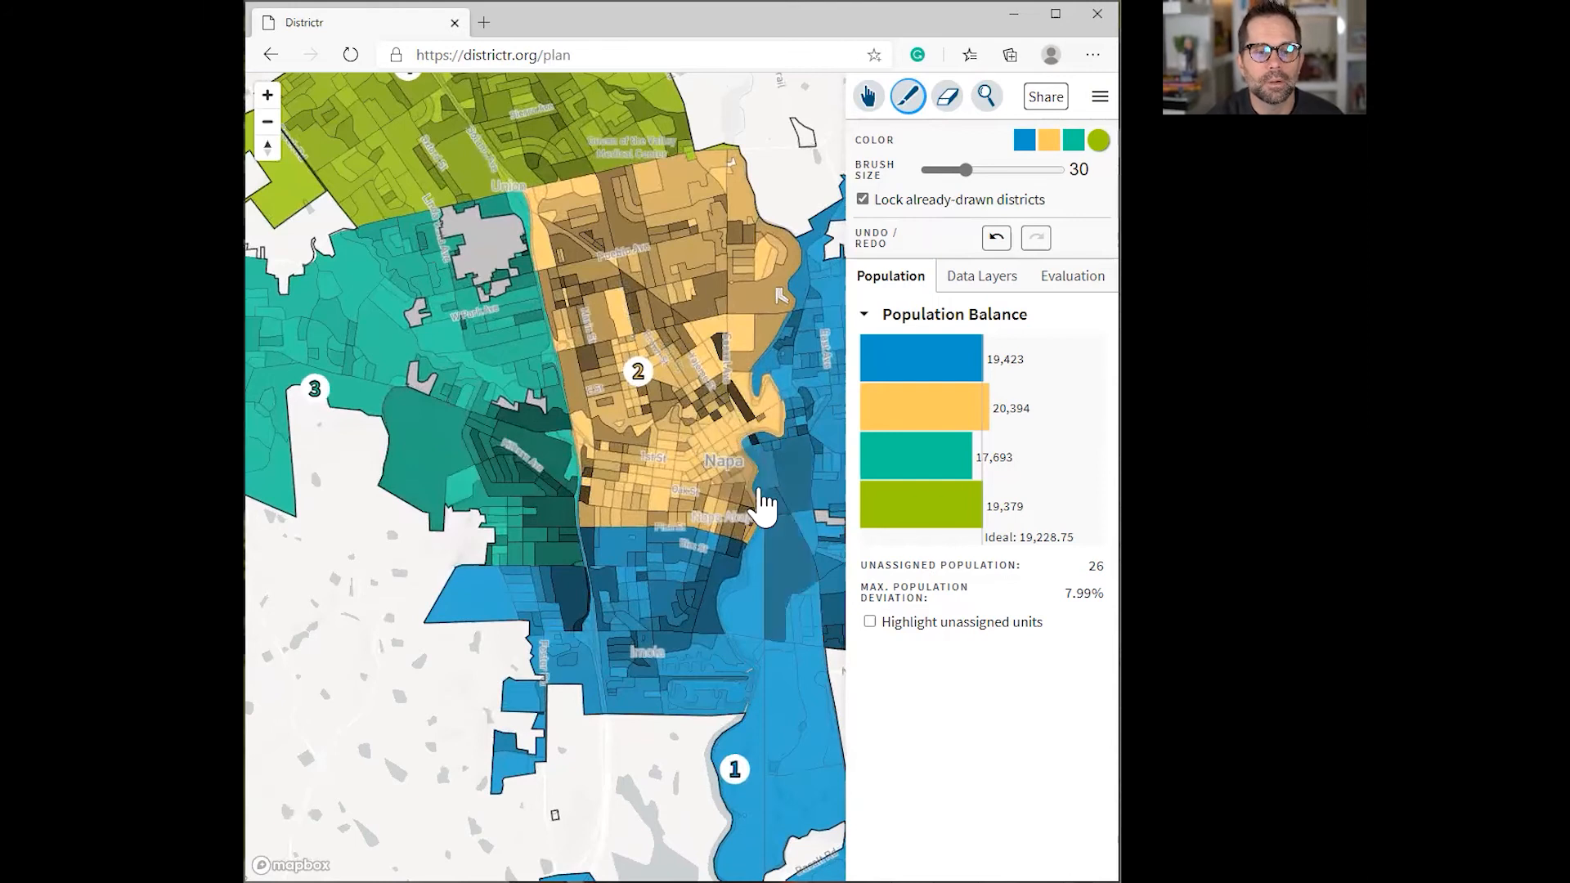
mouse_move(945, 357)
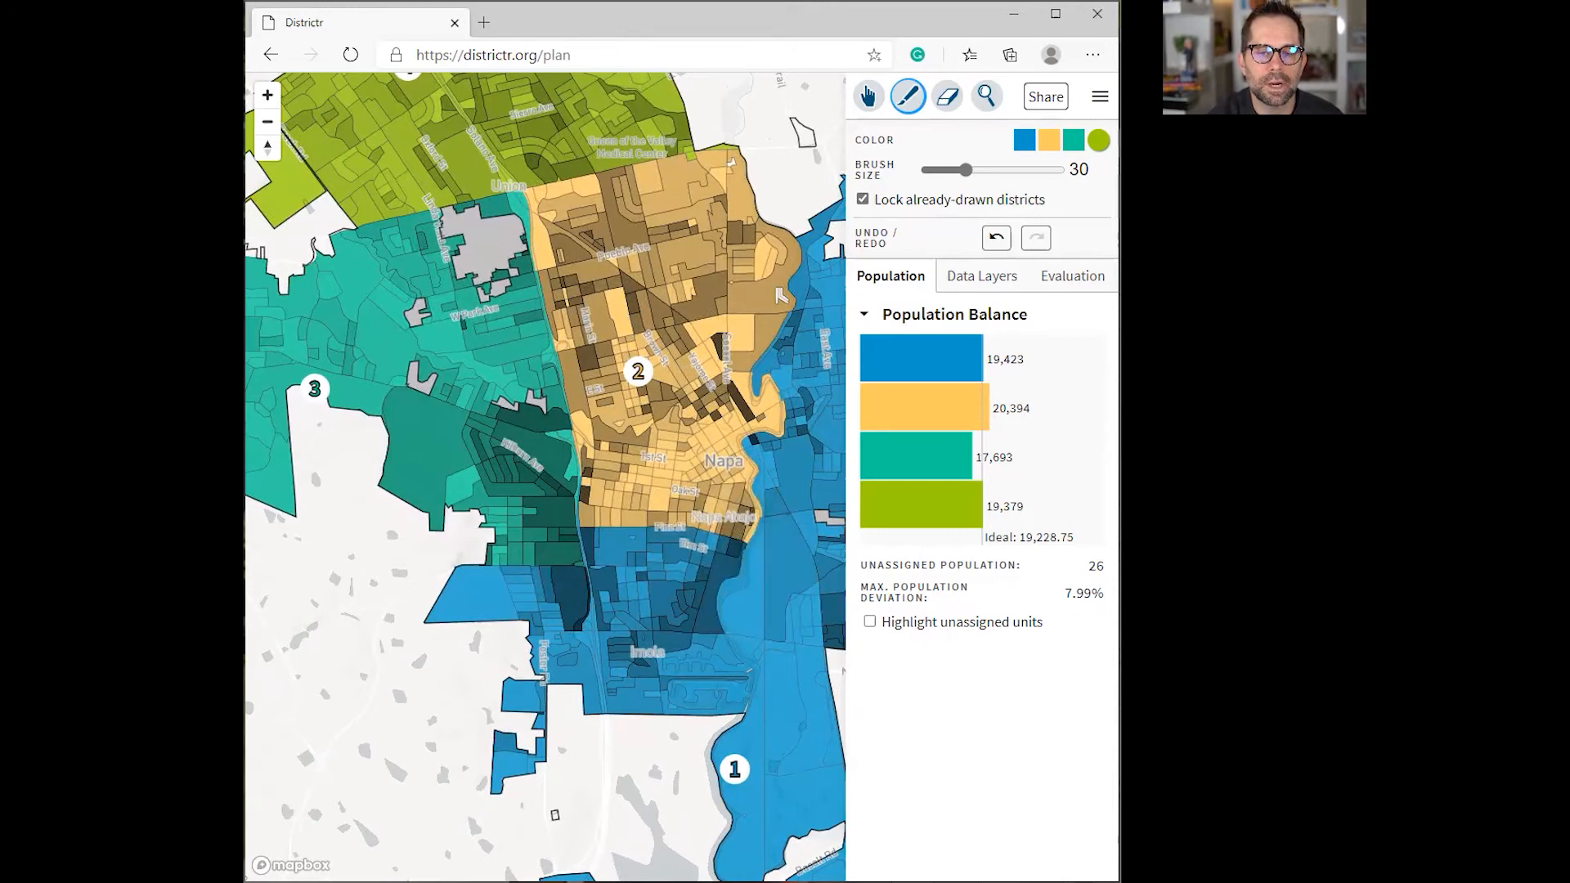
drag(965, 169, 932, 192)
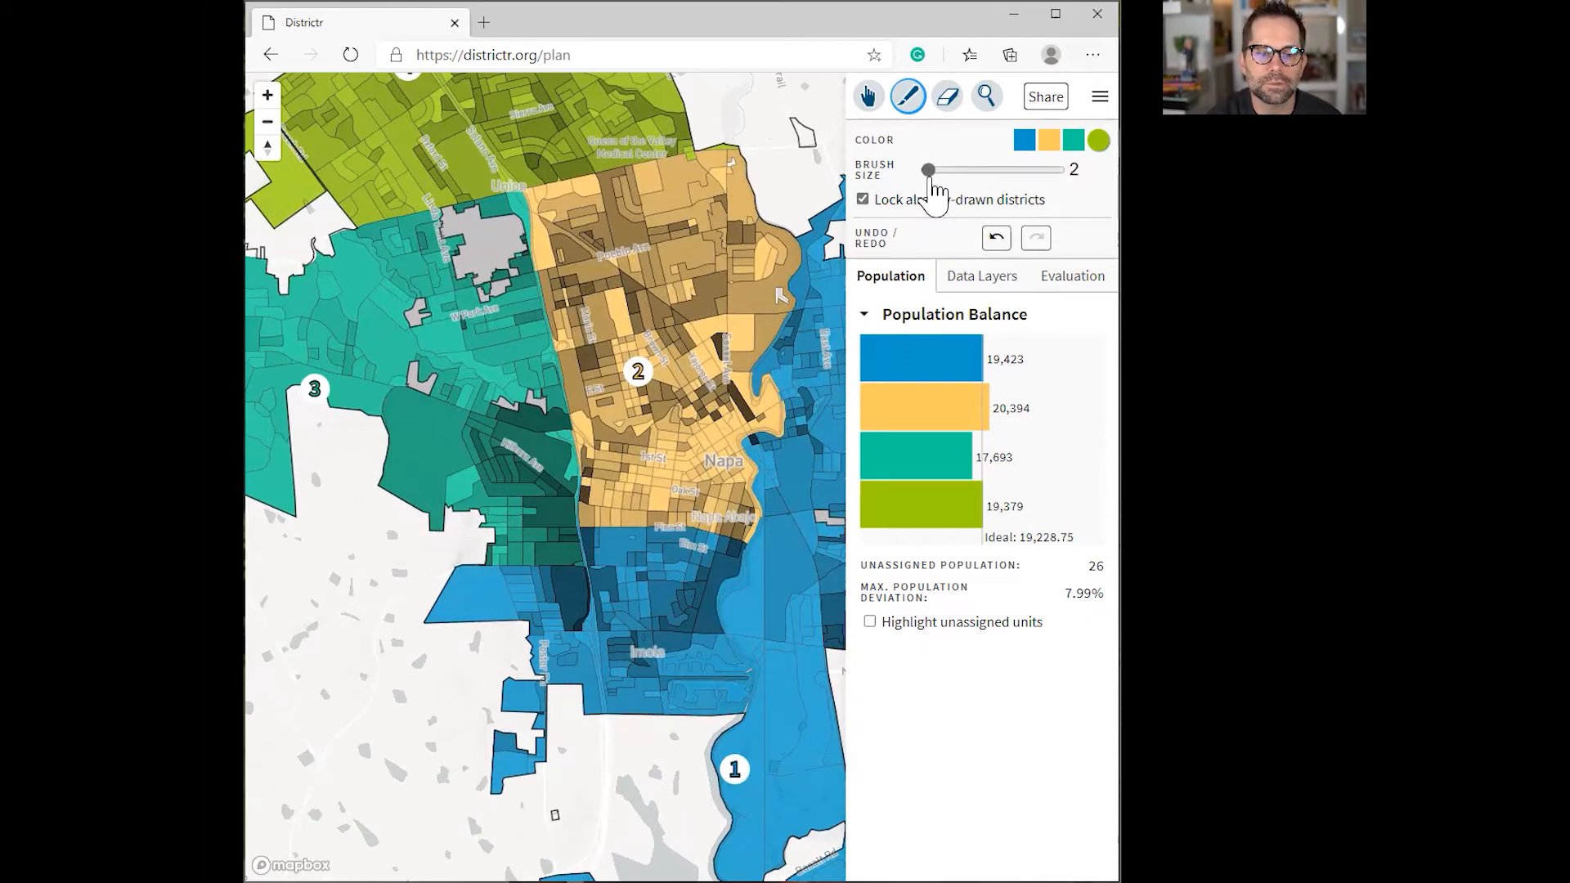
click(1076, 144)
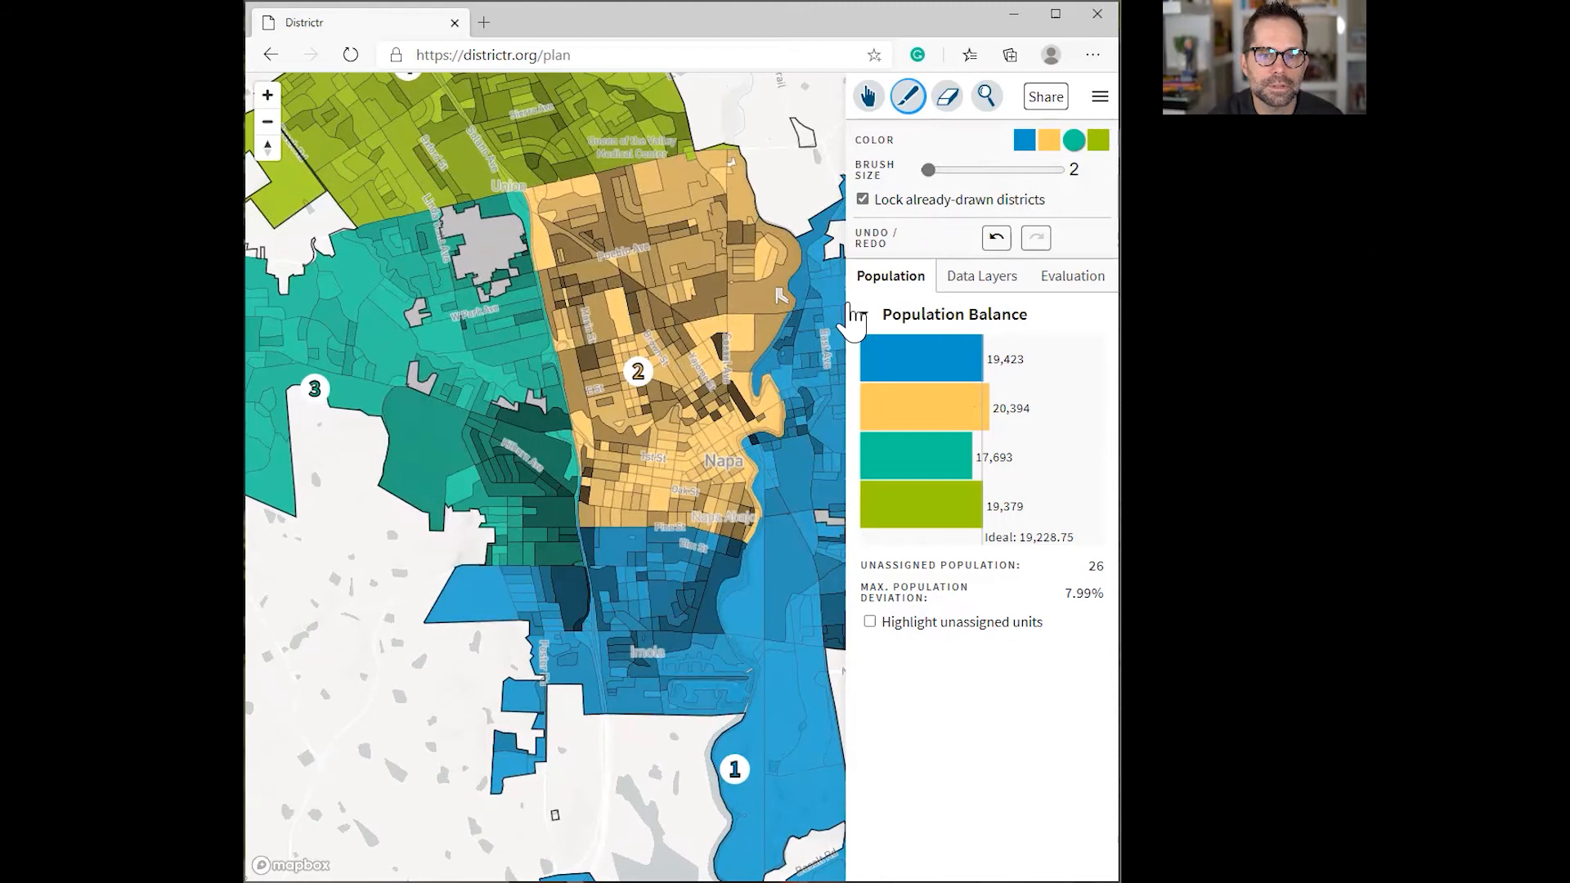
click(862, 200)
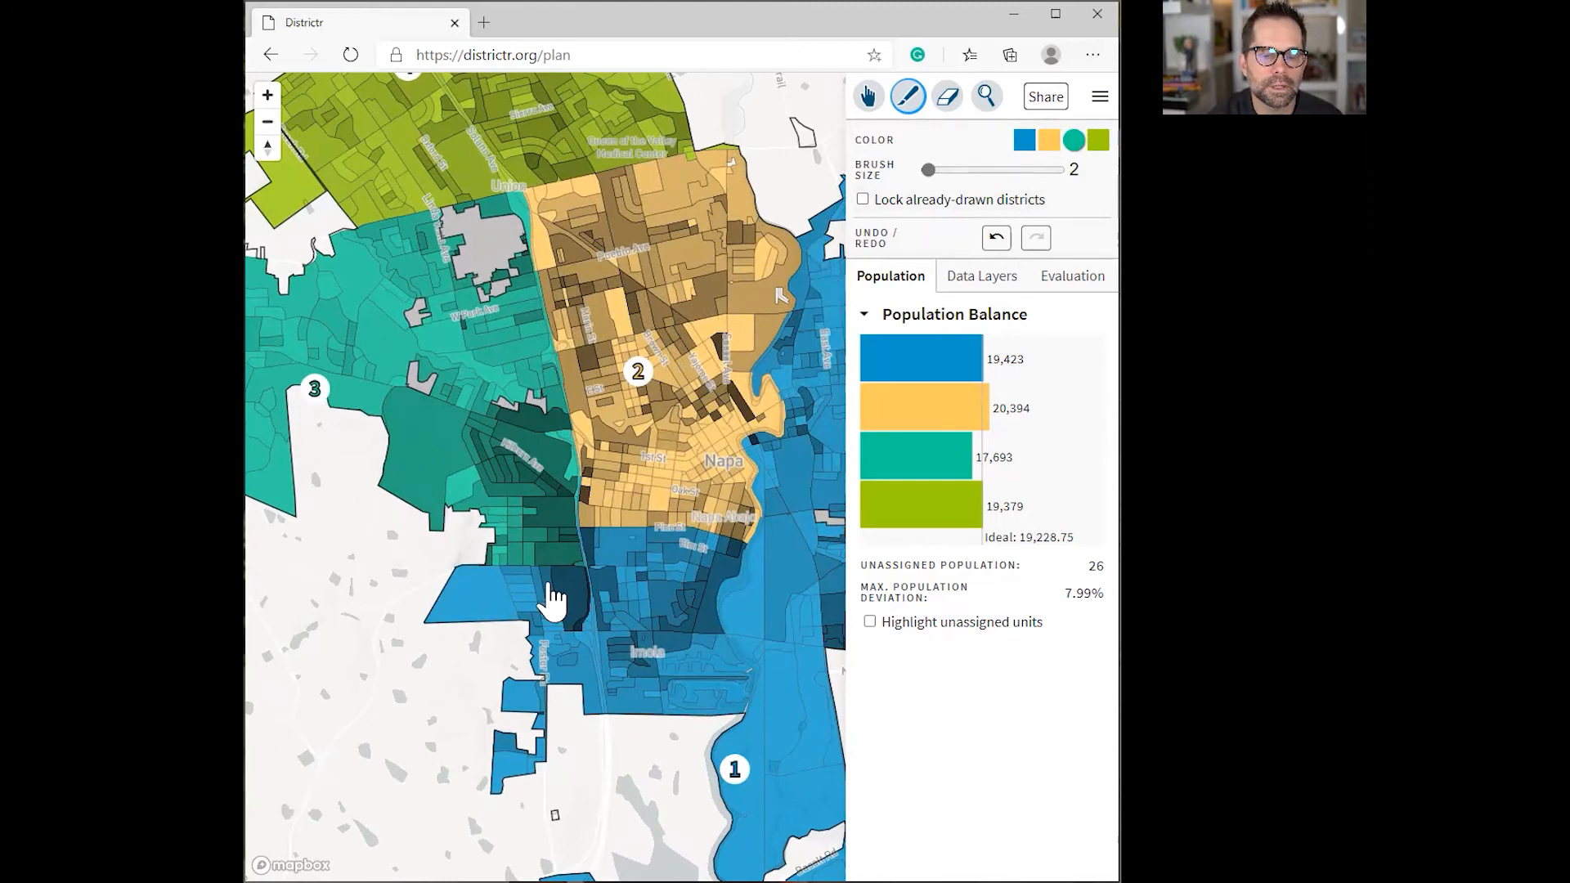
drag(501, 593, 523, 626)
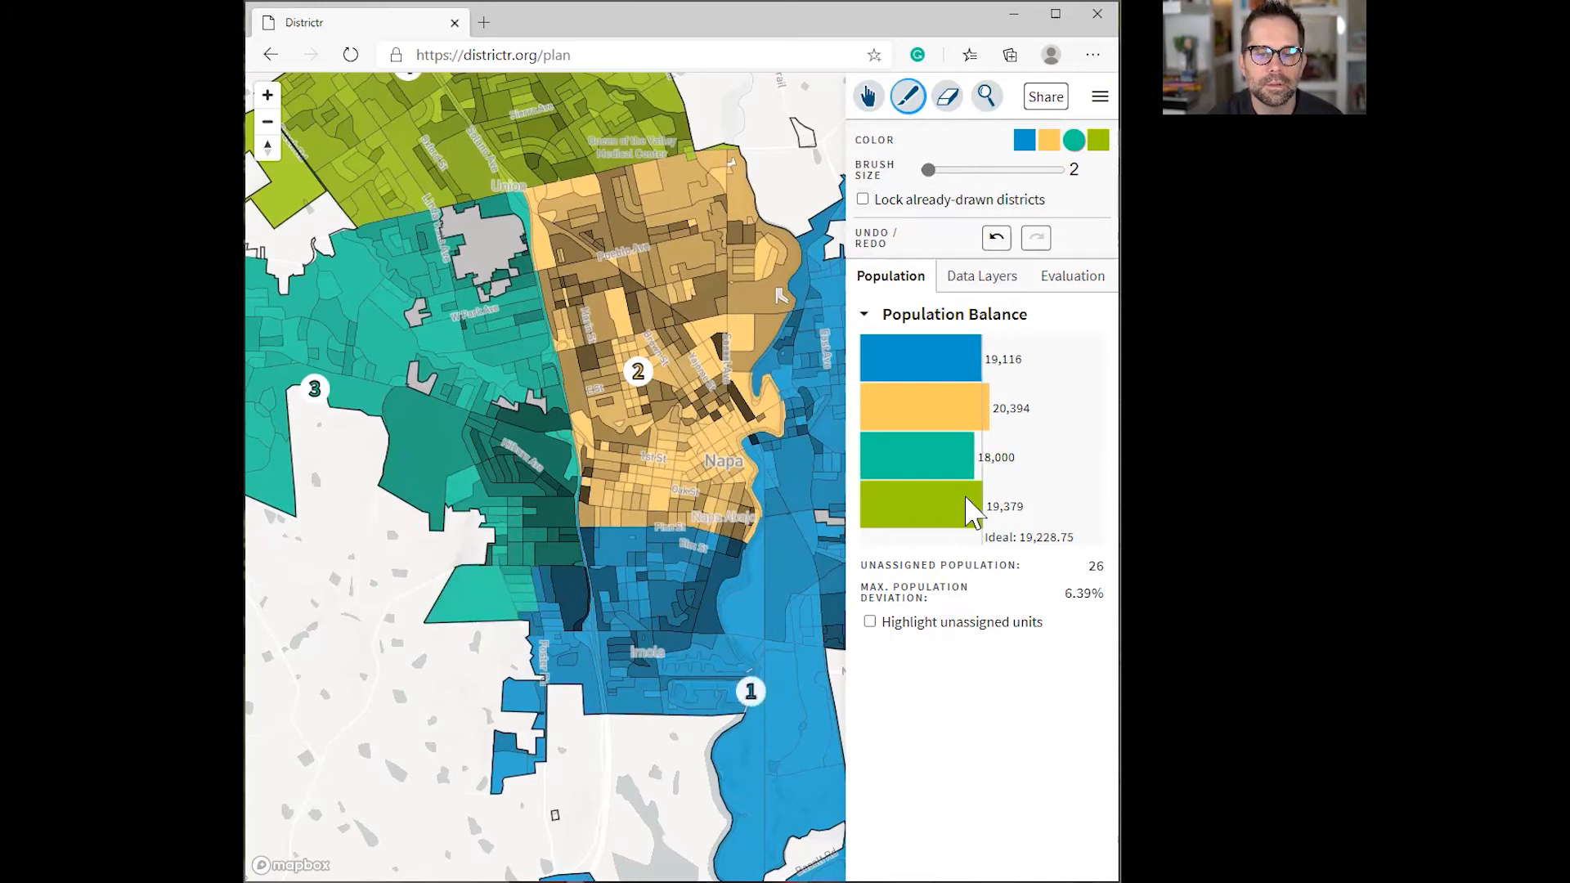
Step: Reassign the remaining district 1 blocks between that wedge and the highway, northwest of Imola, to district 3
click(527, 630)
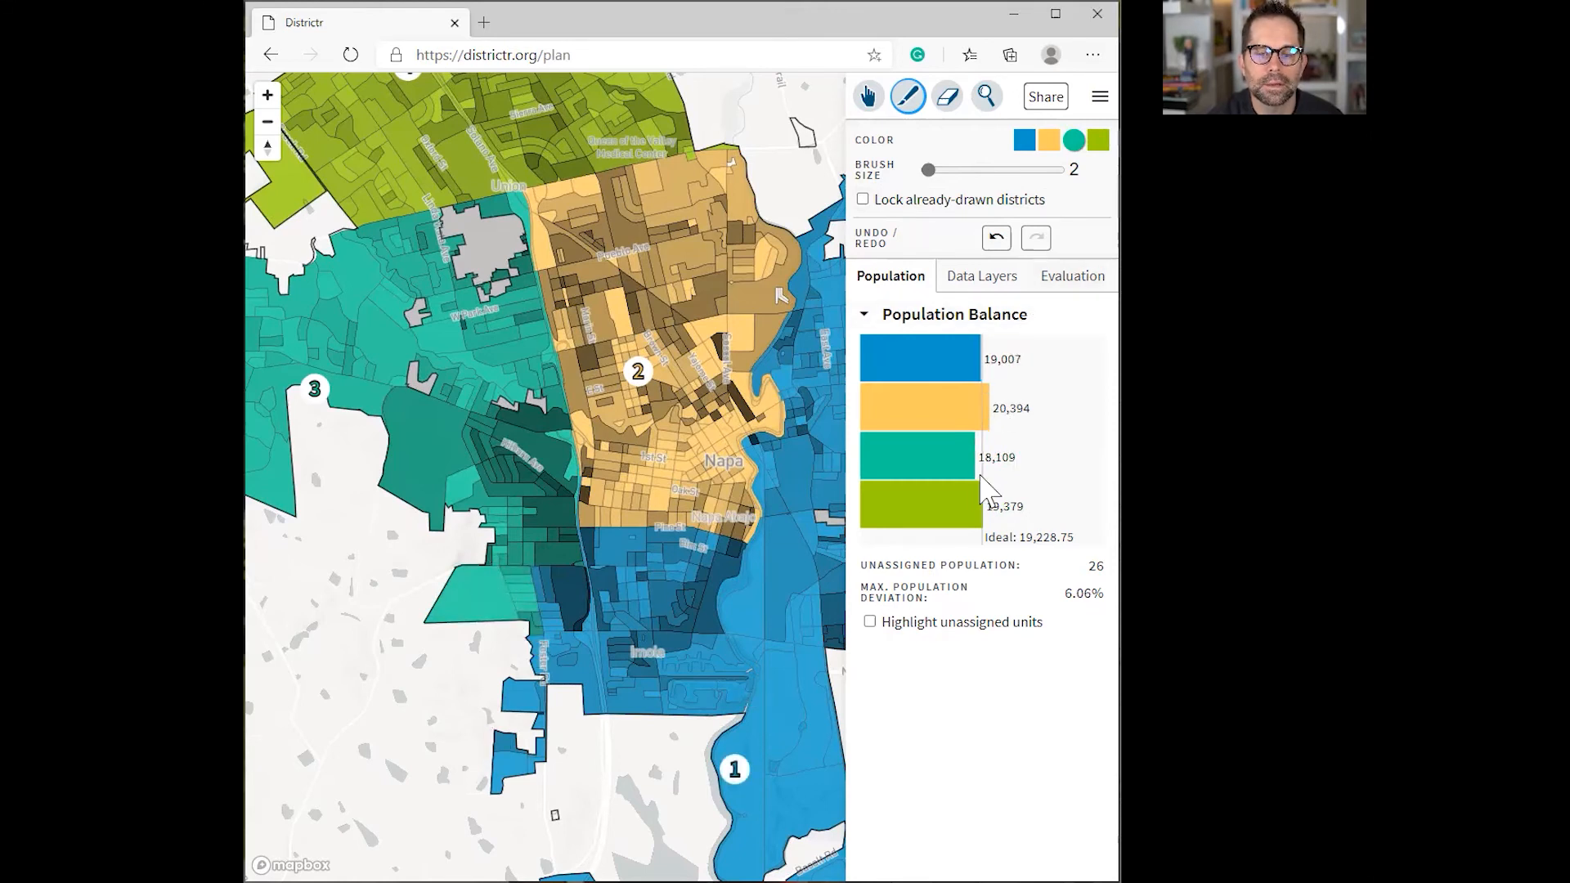
drag(535, 604, 561, 596)
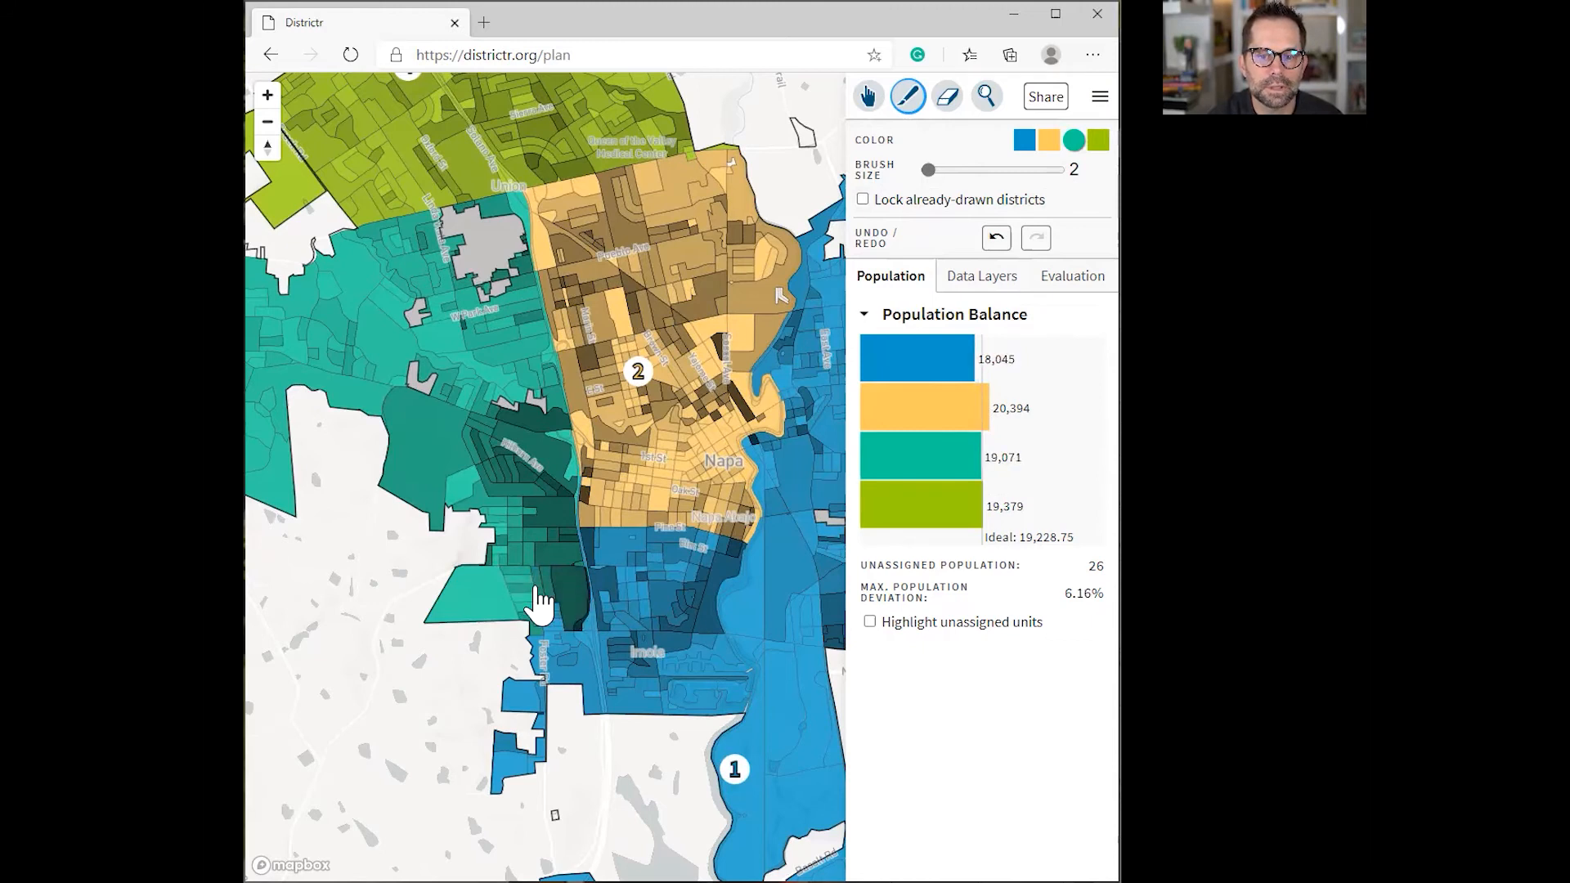
click(550, 622)
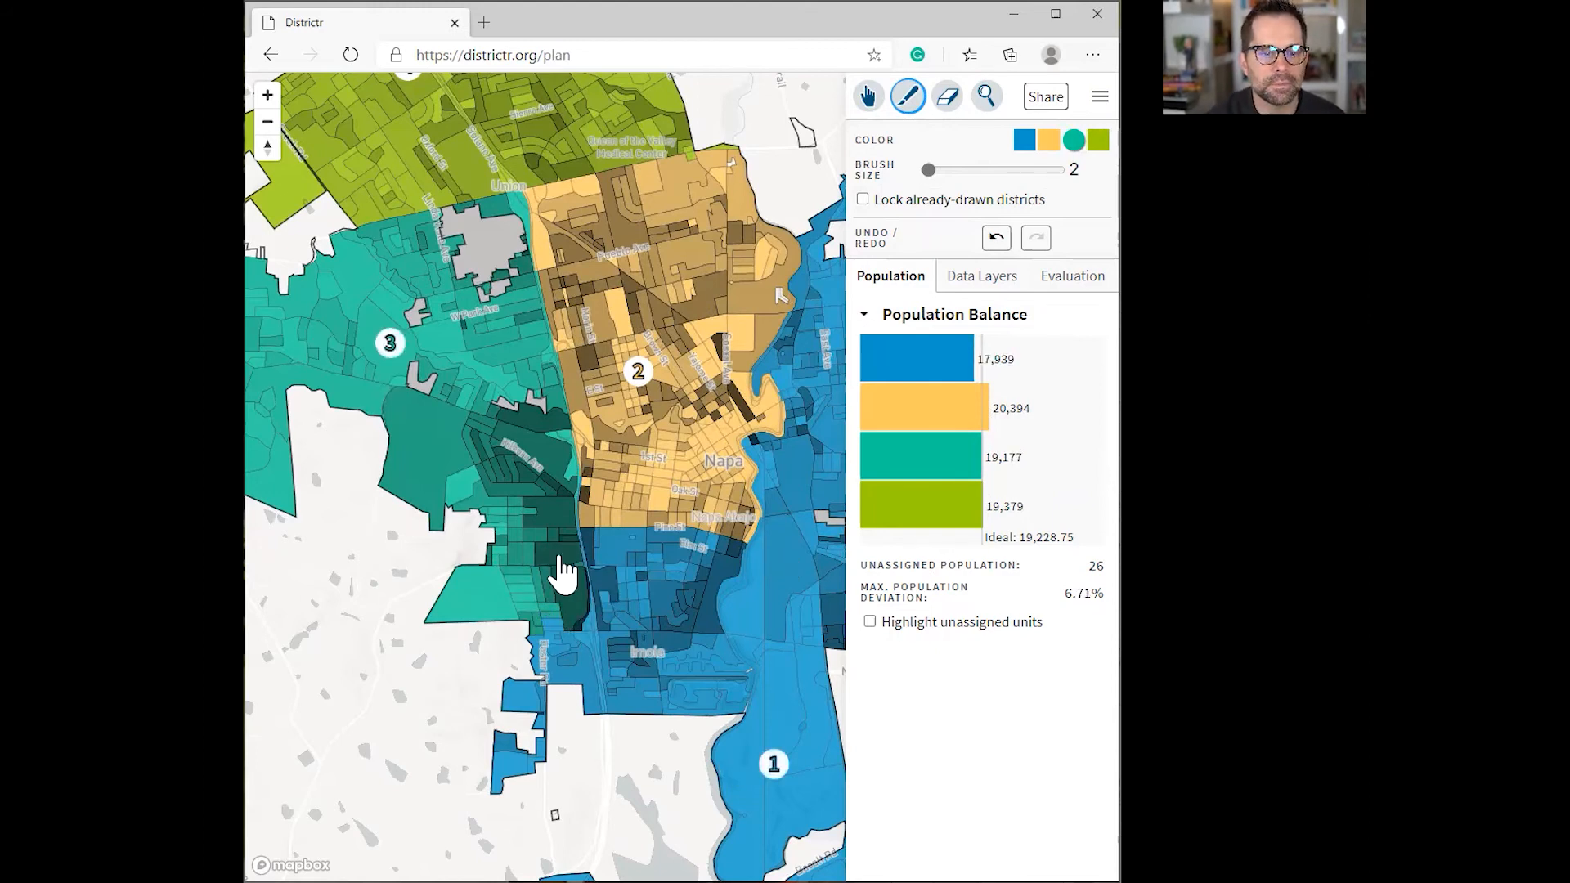
click(556, 634)
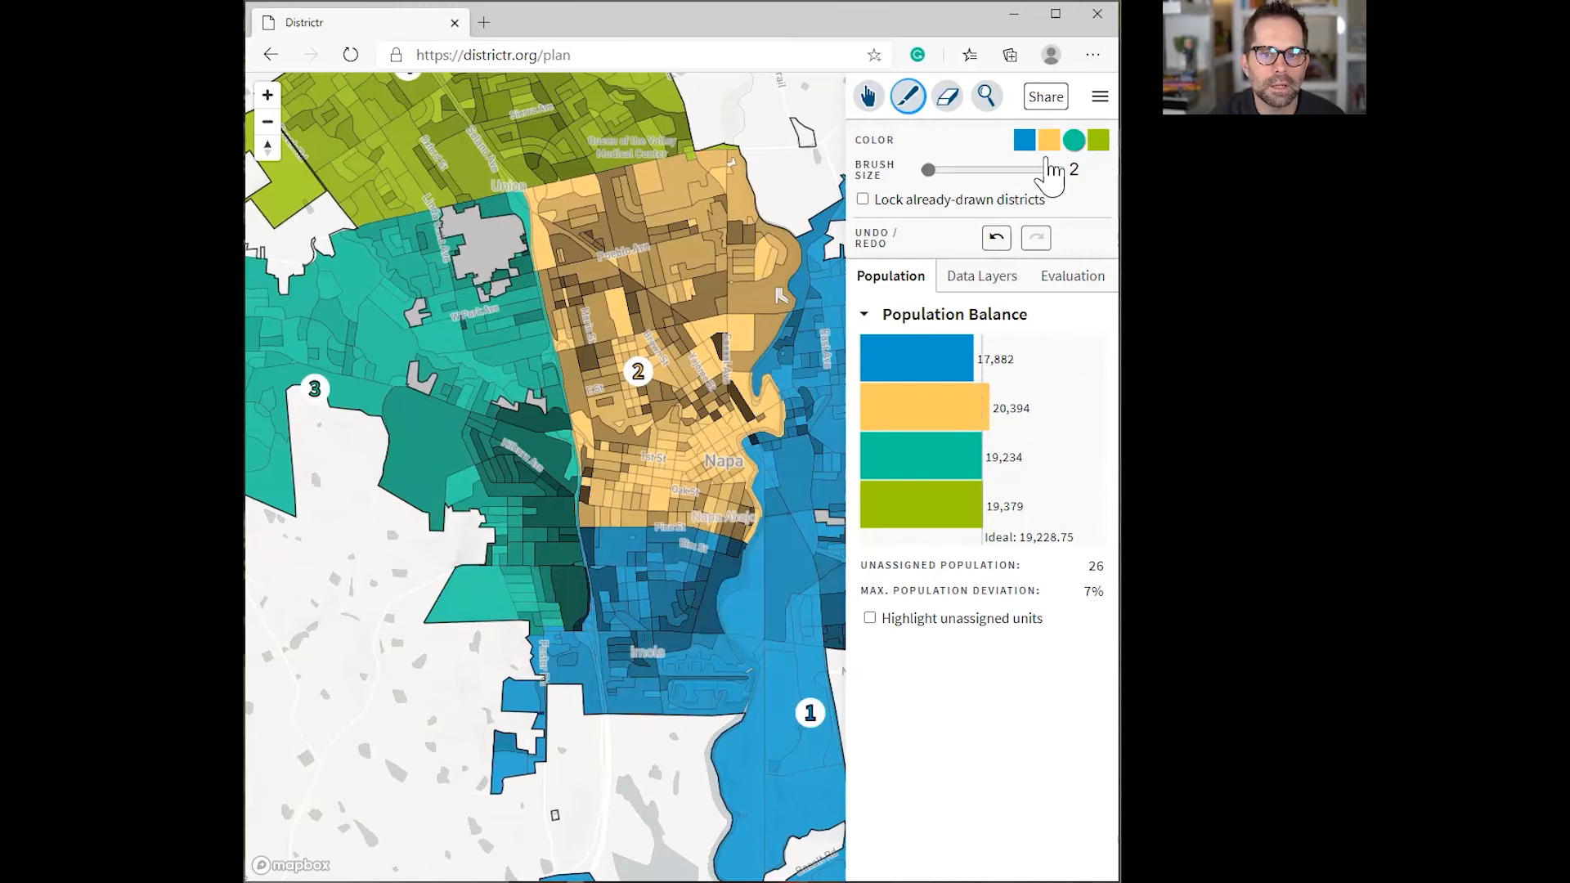
Step: Reassign district 2's southernmost row of blocks, from the highway to the river, to district 1 with brush size 2
click(1024, 140)
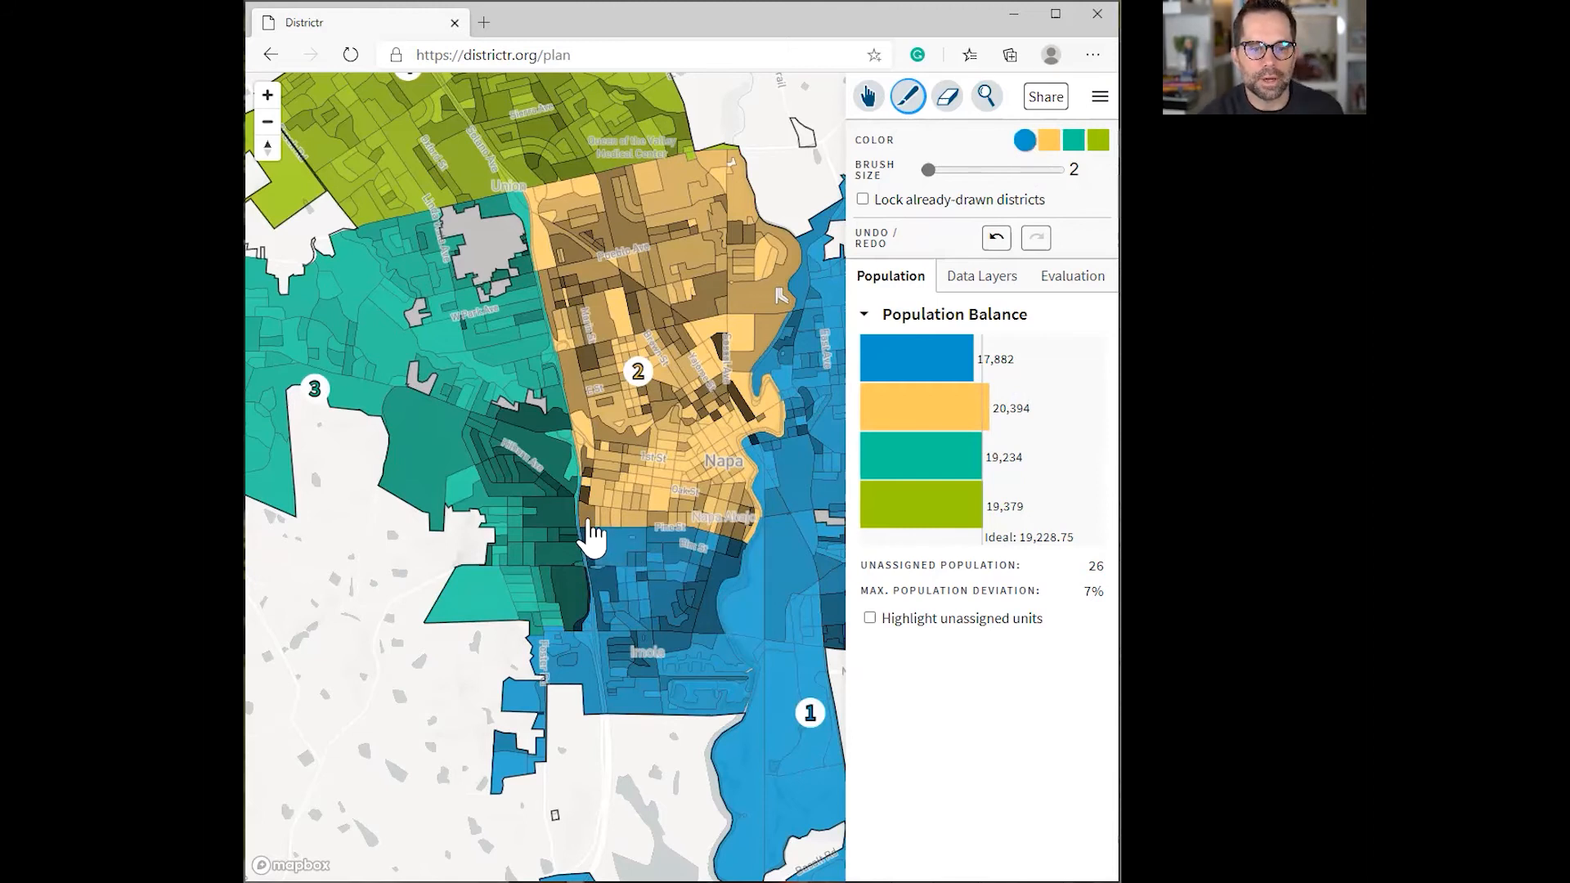
drag(591, 536, 689, 535)
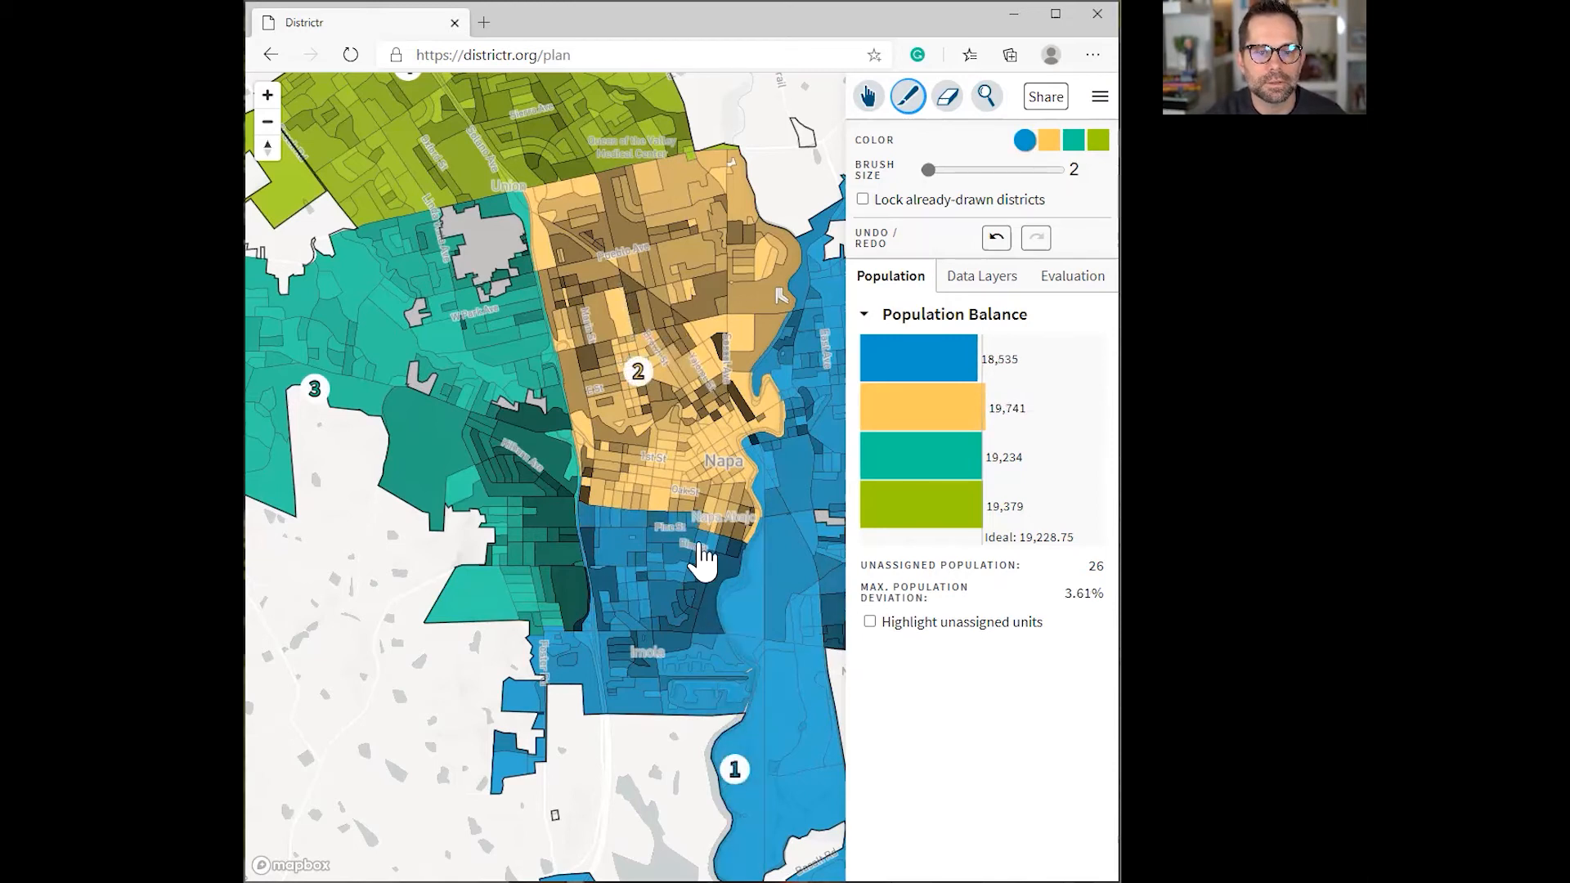
drag(699, 530, 749, 537)
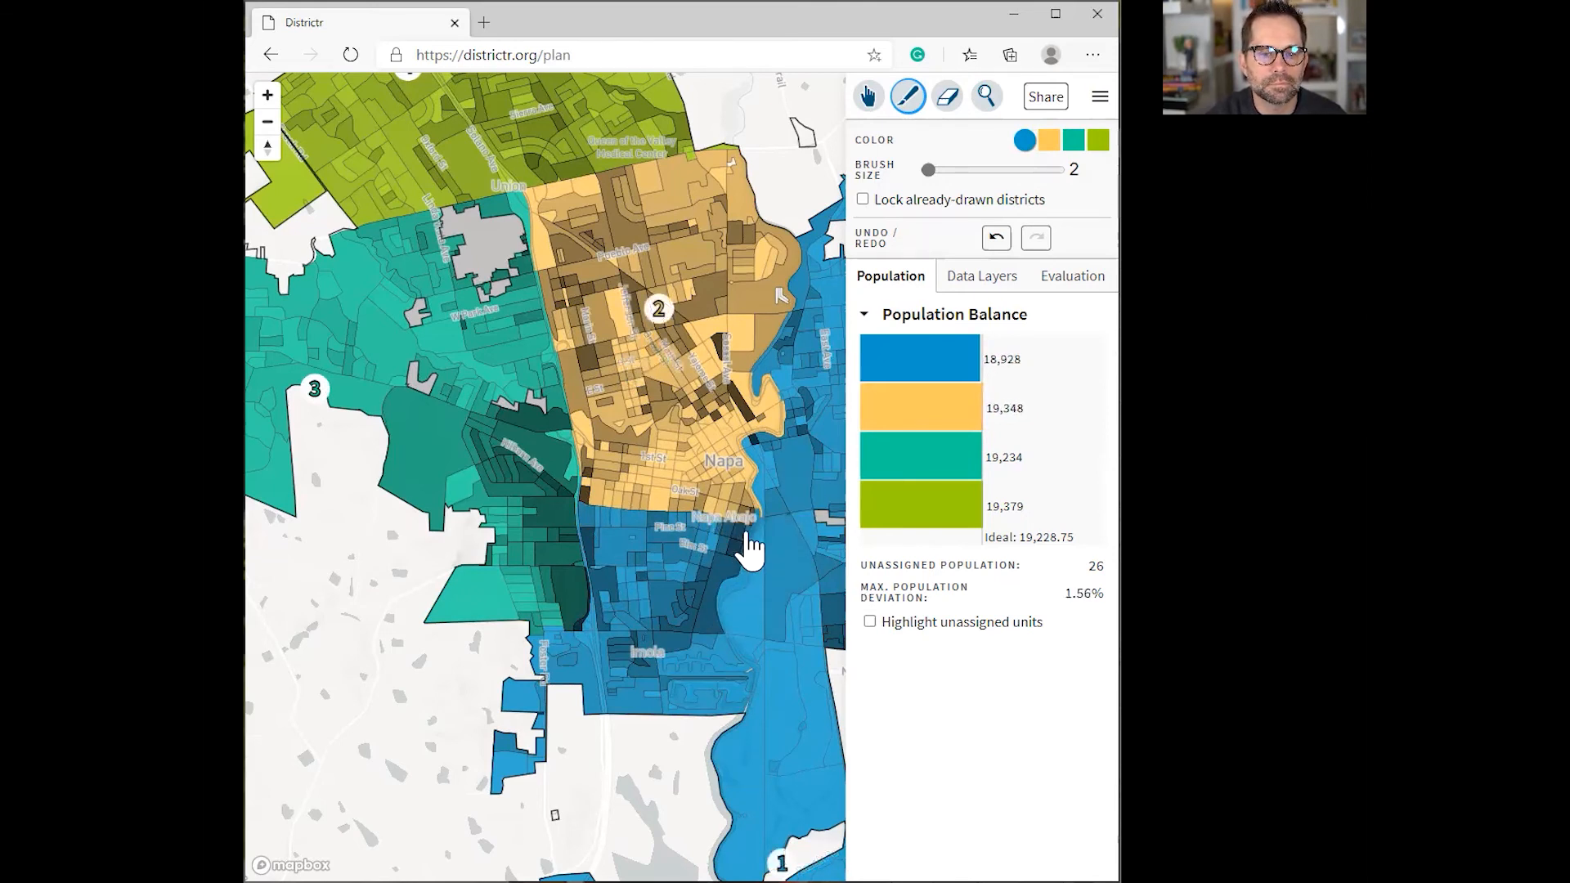
scroll(748, 548, up, 1)
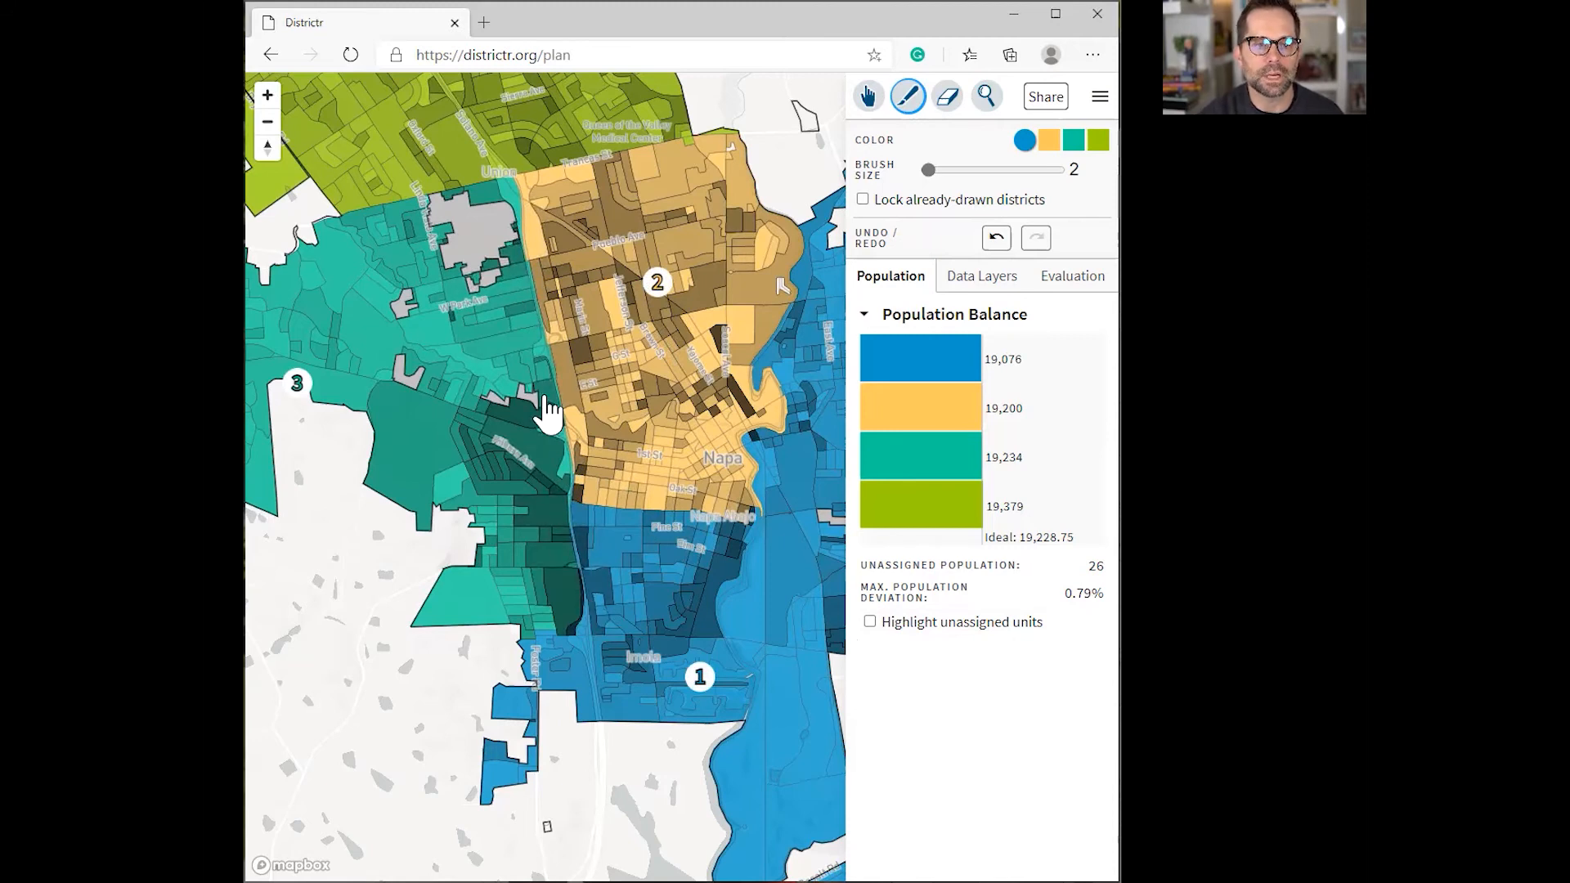
Step: Examine the boundaries between the four districts around Union and central Napa, and the overall shape of the plan
scroll(546, 413, down, 2)
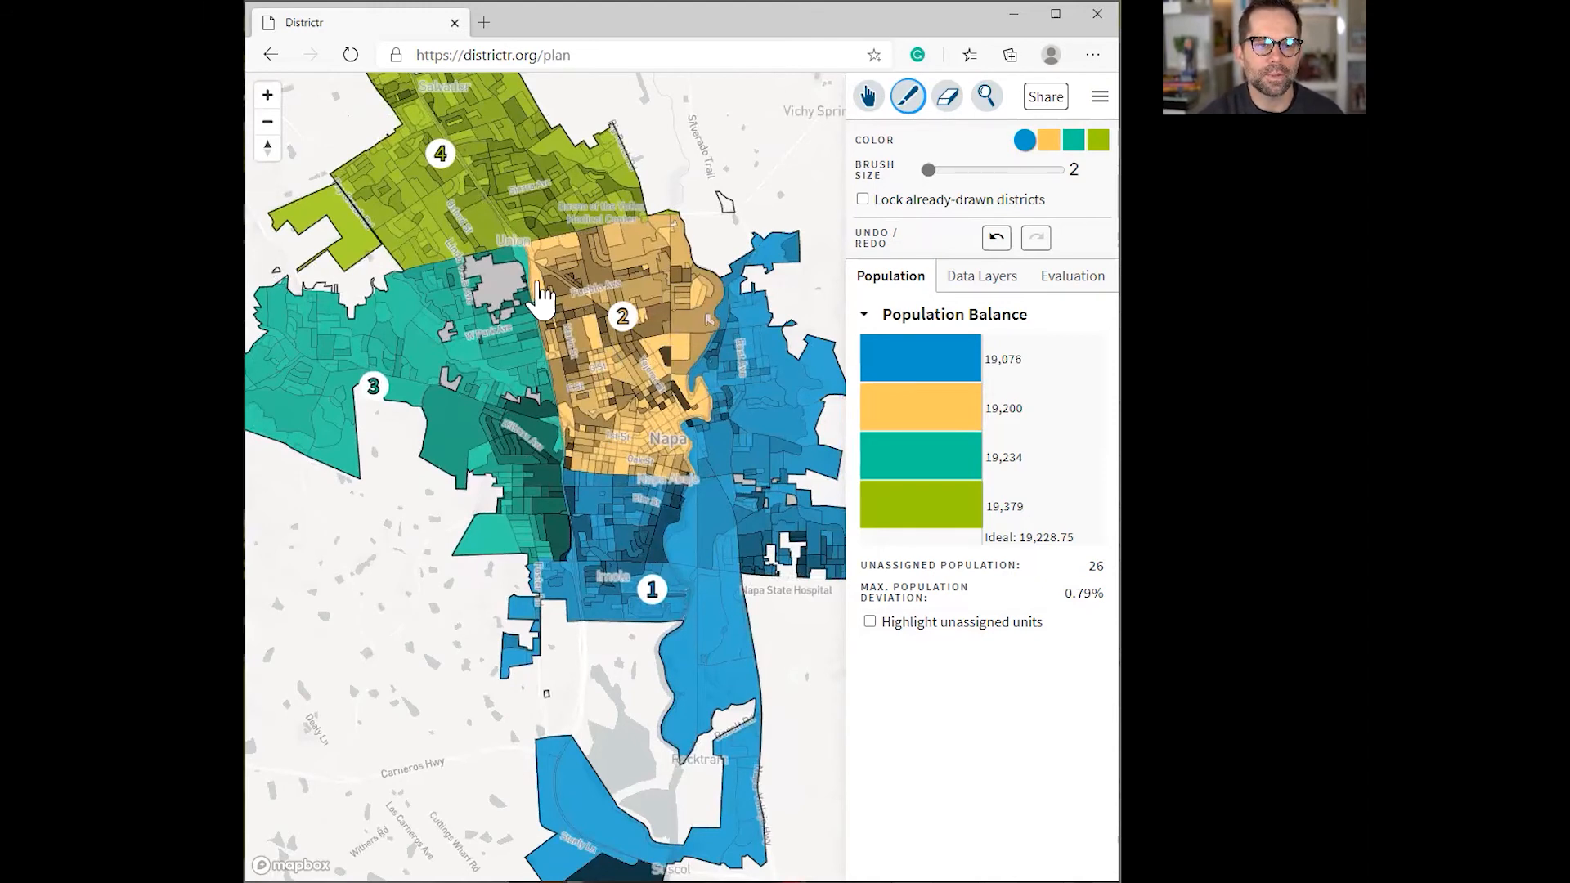
scroll(527, 258, up, 1)
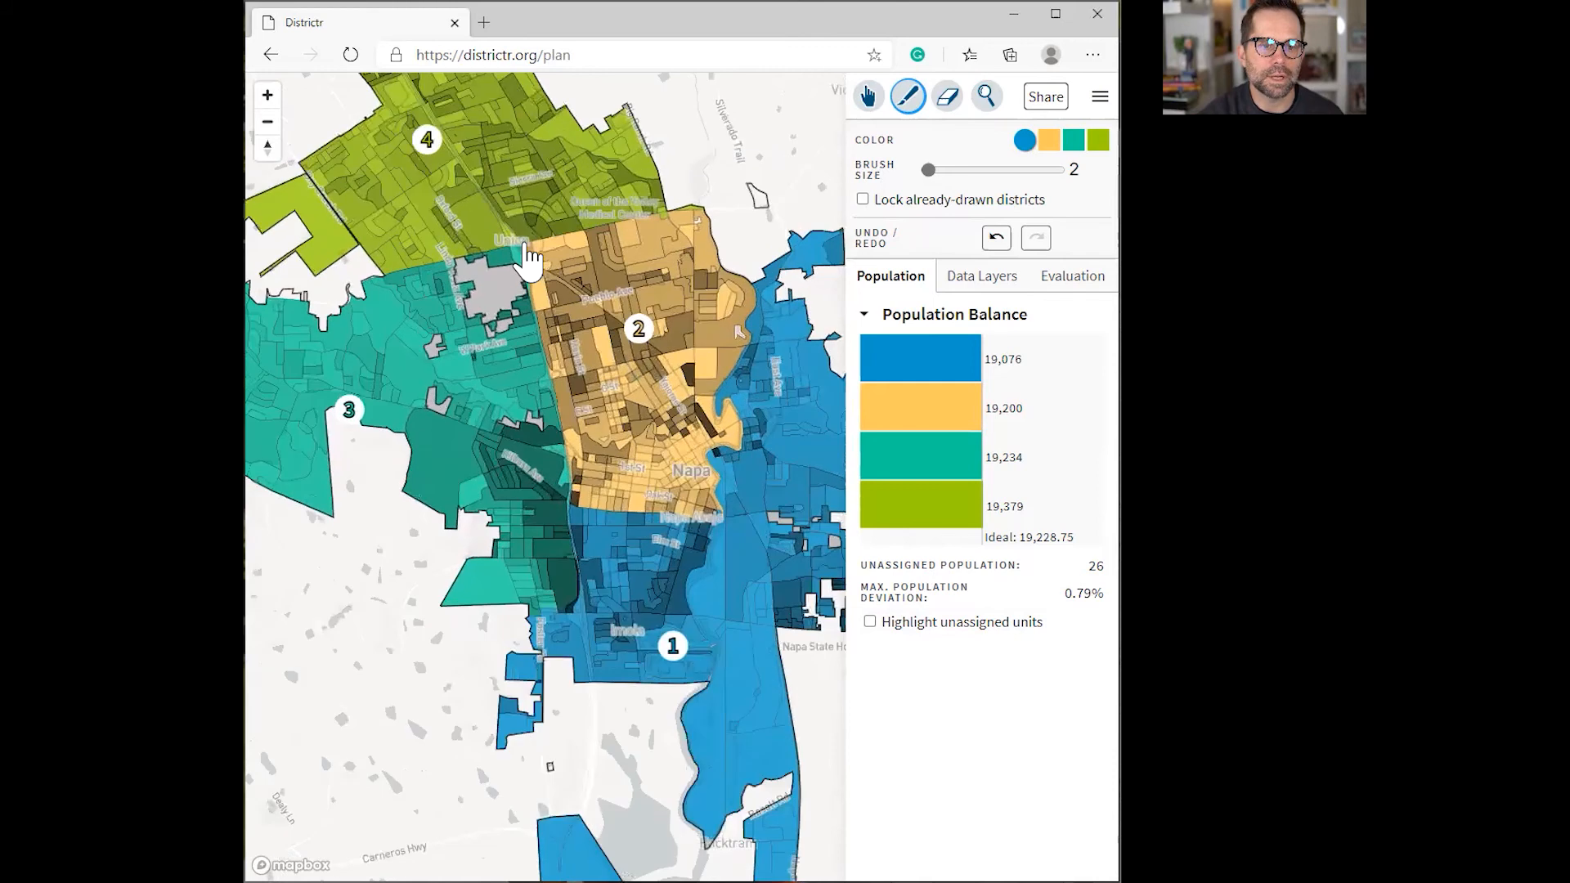
scroll(527, 258, up, 2)
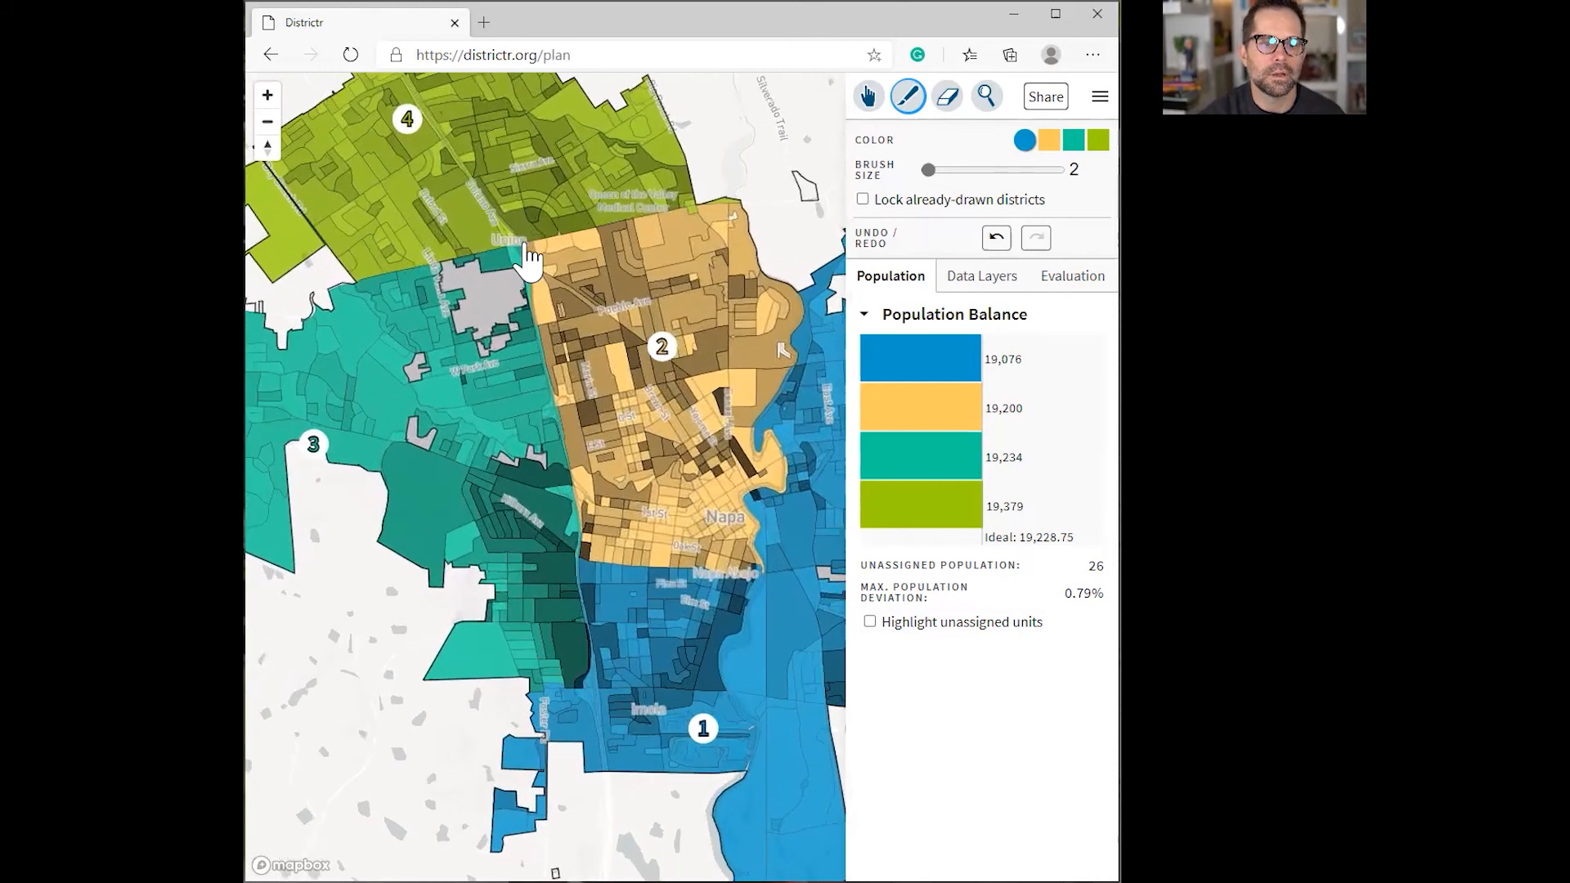
scroll(527, 258, up, 1)
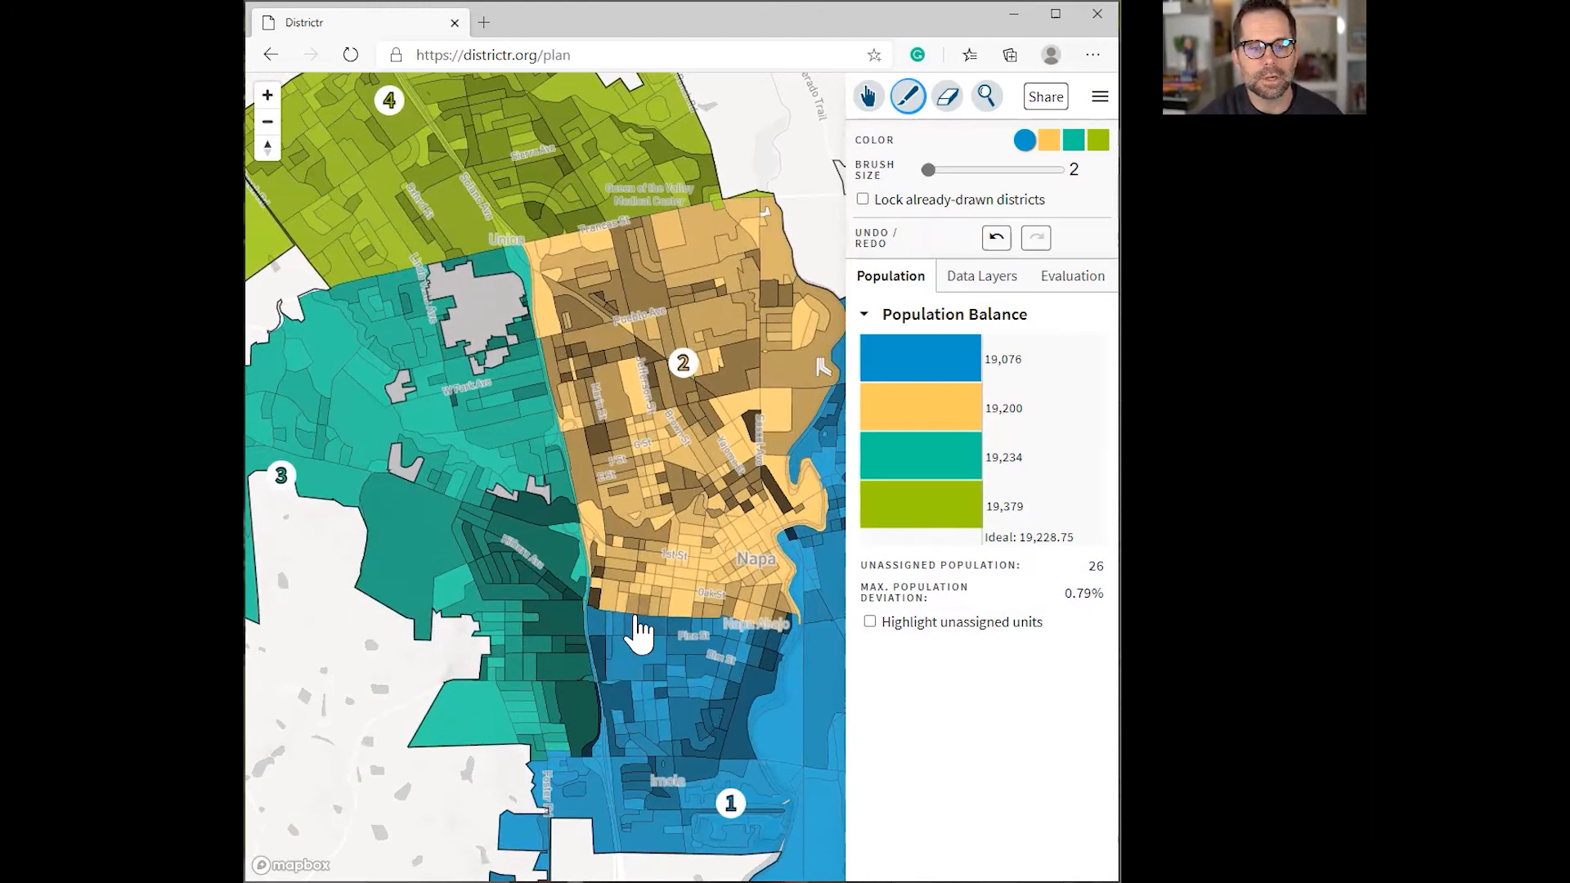
scroll(630, 637, down, 2)
scroll(640, 636, down, 1)
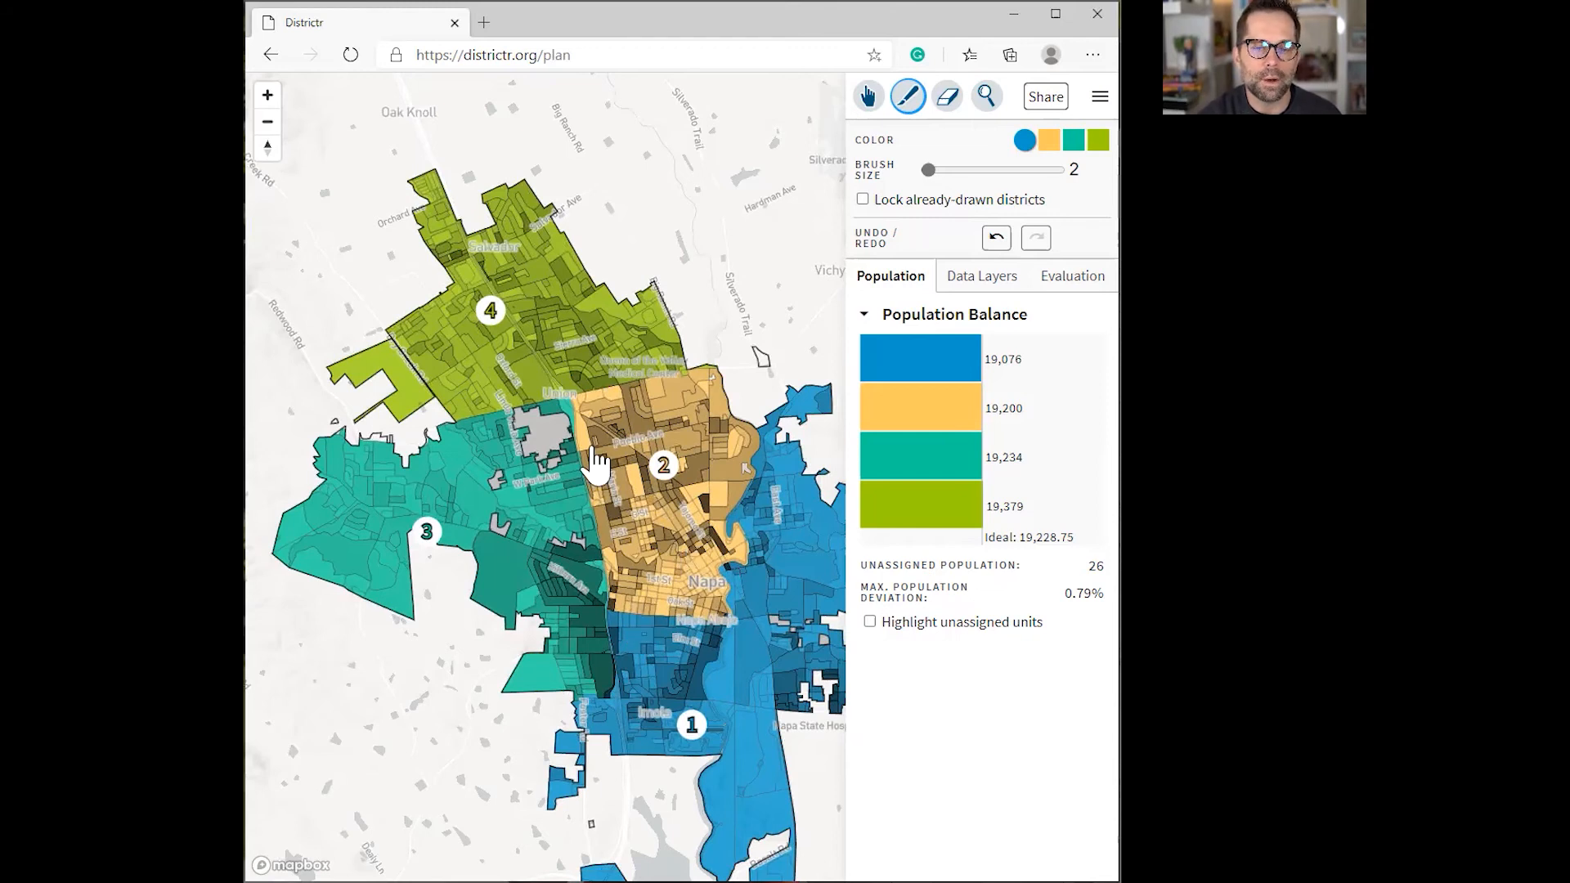
scroll(642, 517, down, 2)
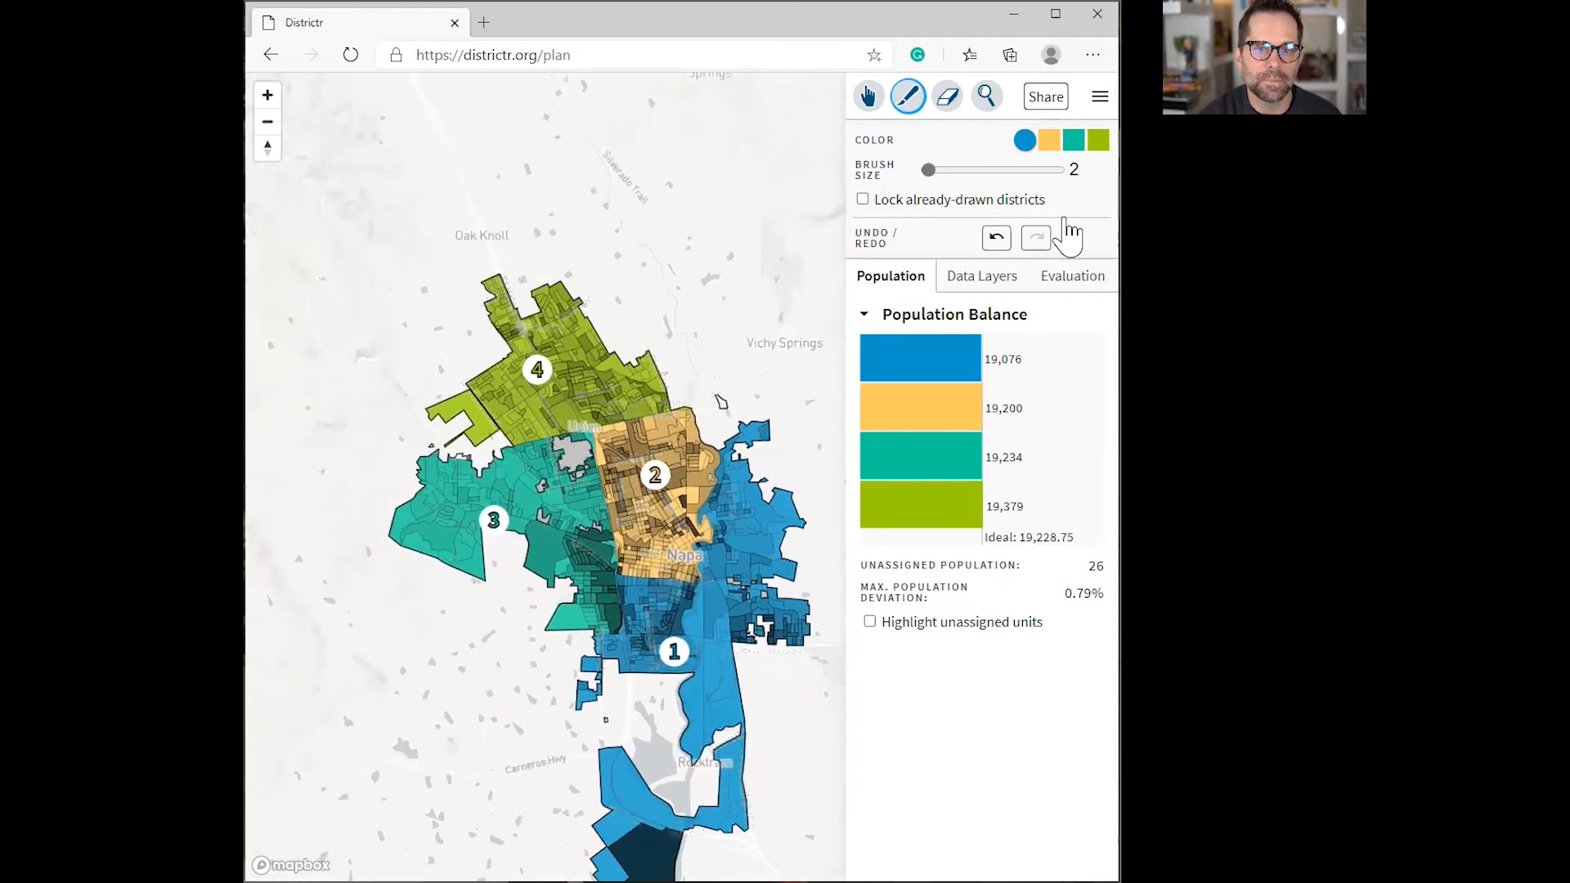
click(1049, 100)
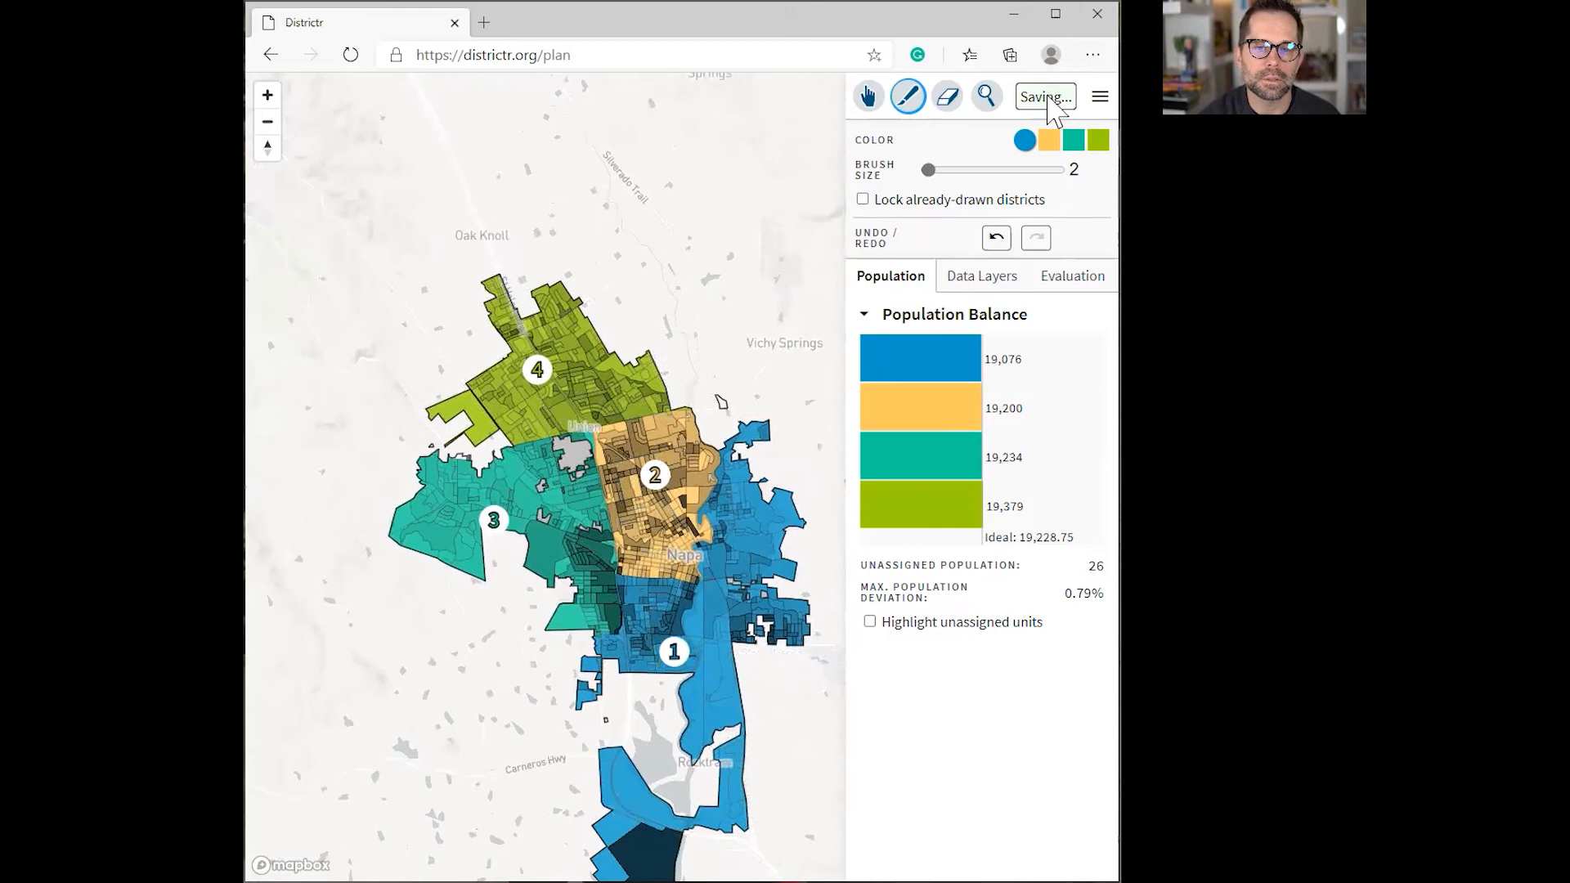
drag(1072, 201, 896, 196)
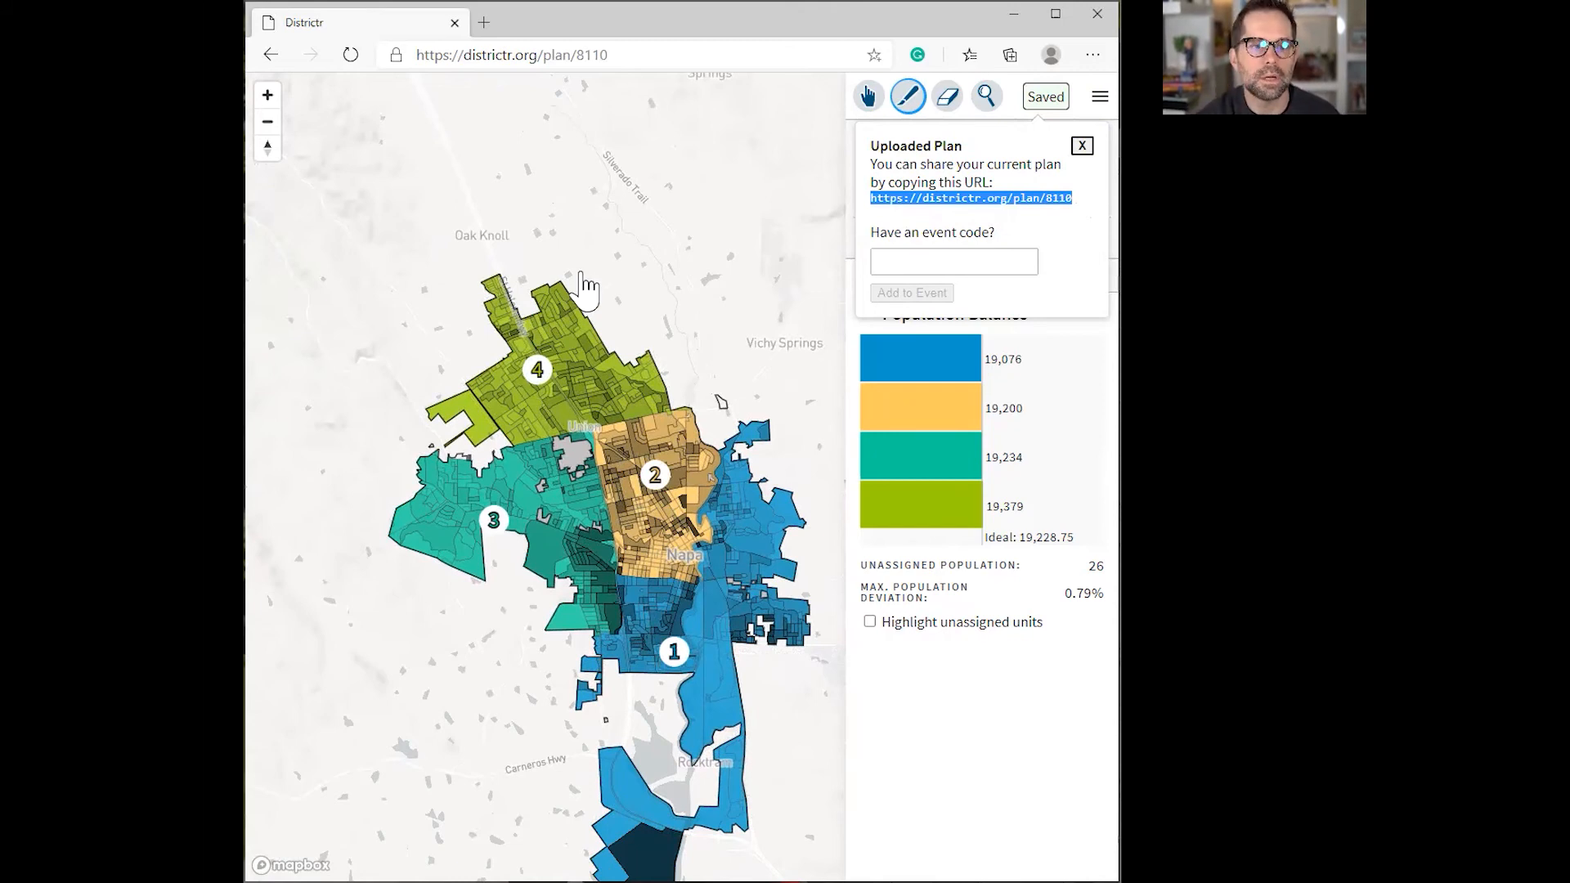
click(484, 23)
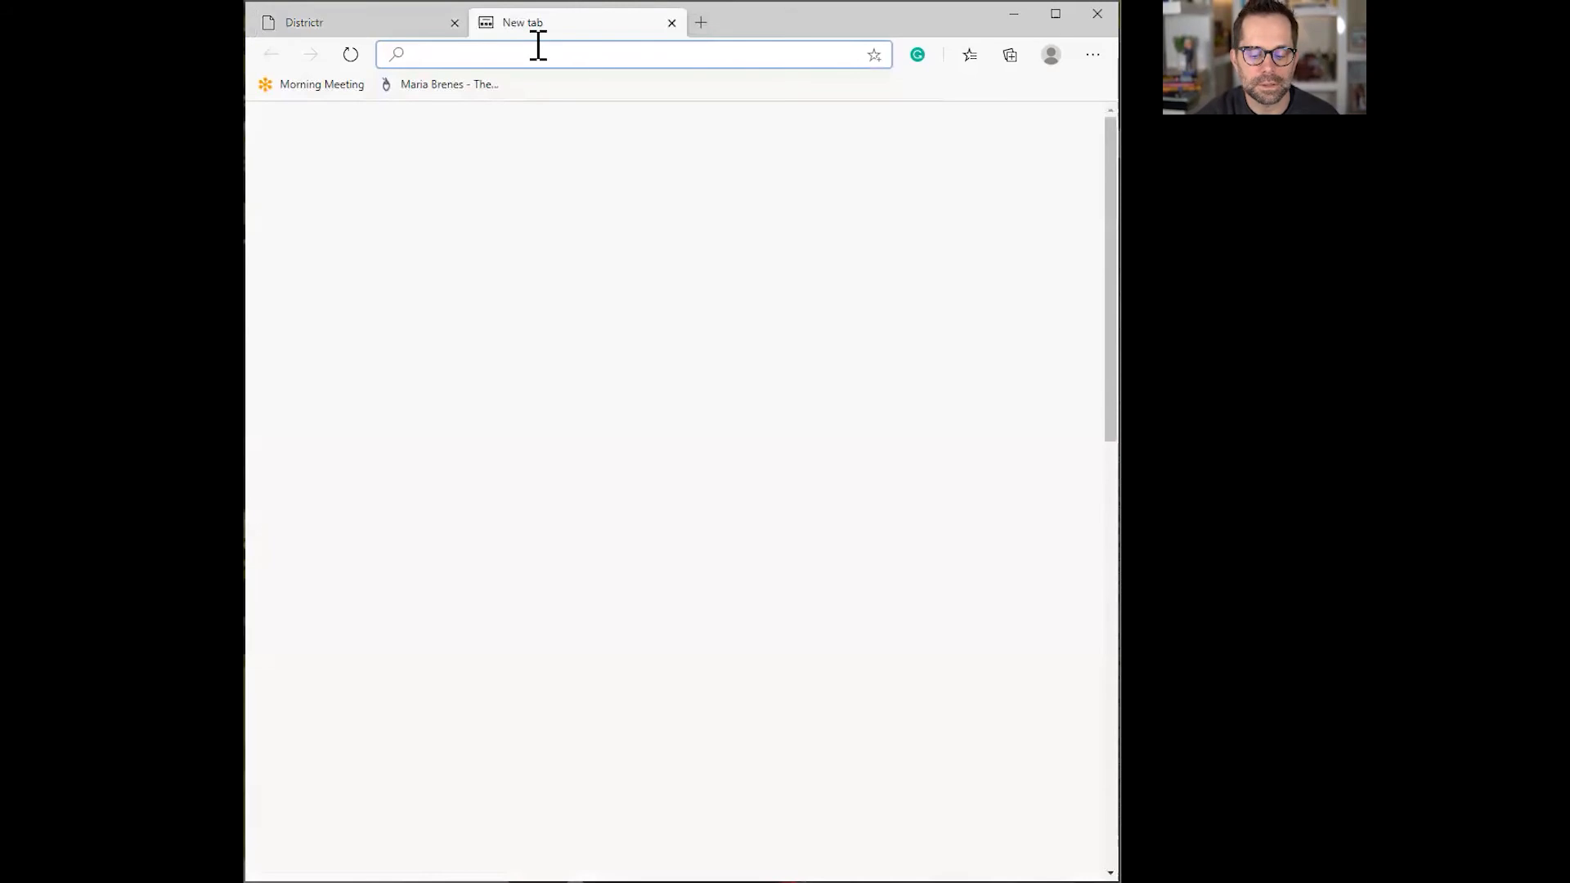
text(https://districtr.org/plan/8110)
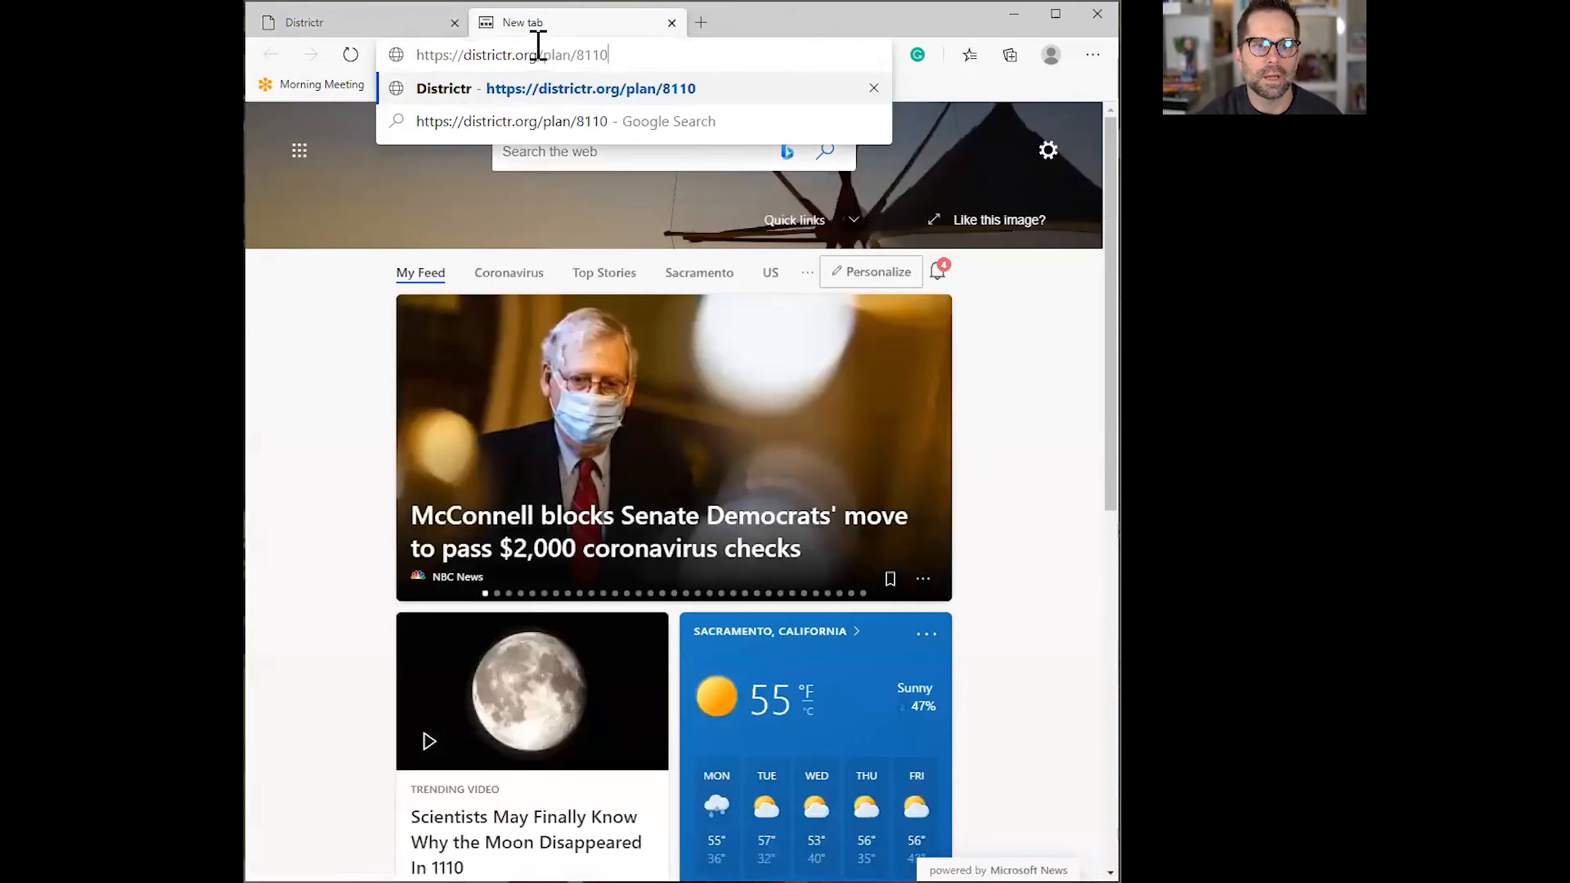
key(Return)
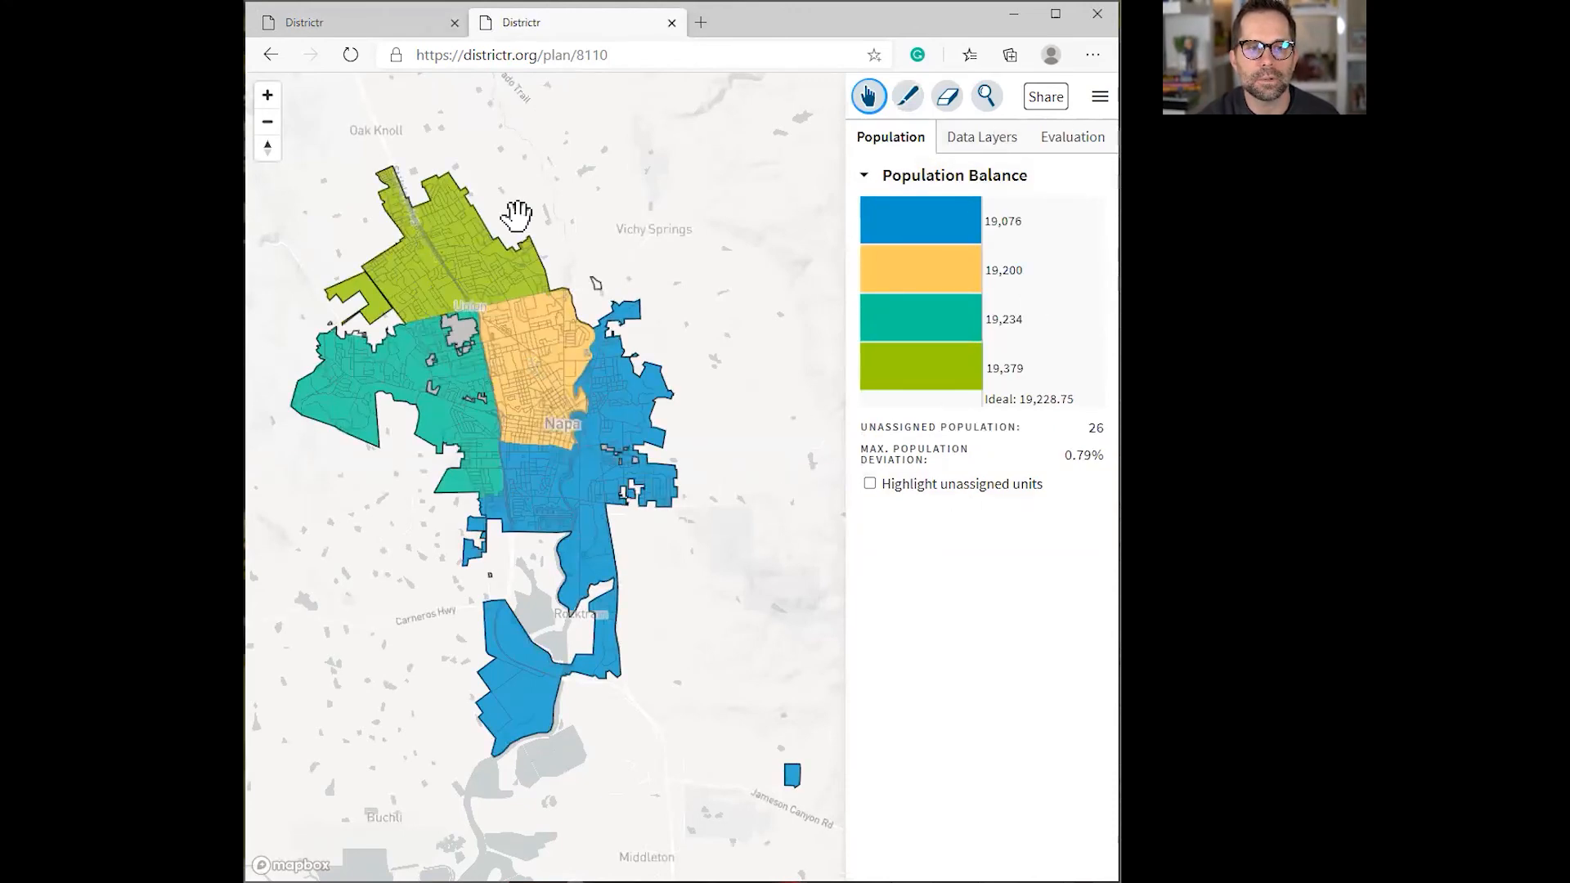
Step: Return to the original plan and review the event code field and share URL in the Uploaded Plan notice
click(338, 28)
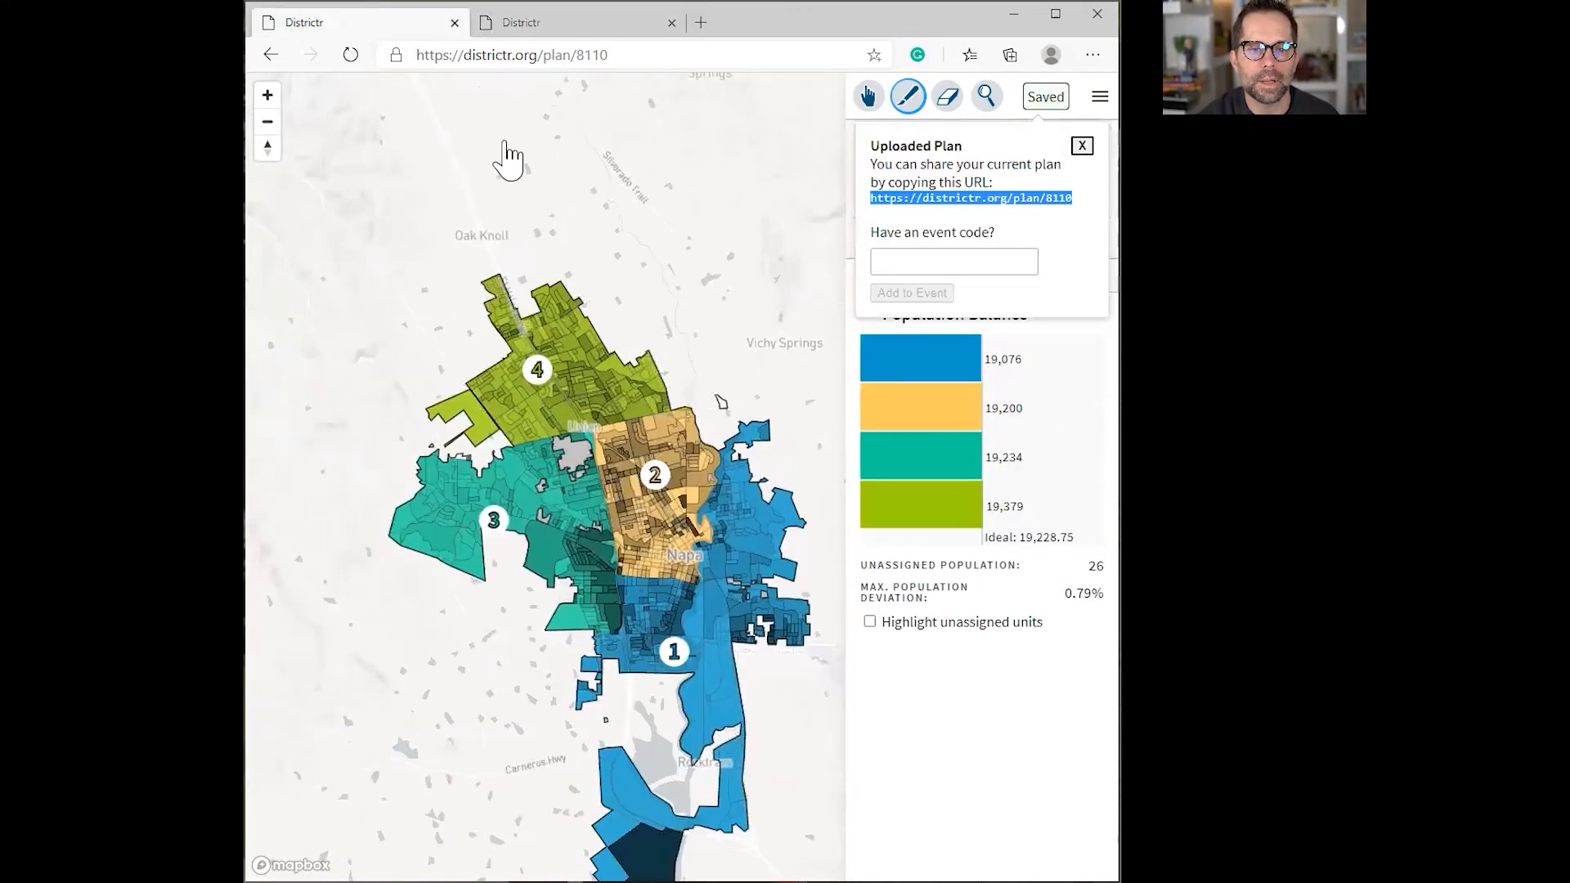
click(915, 266)
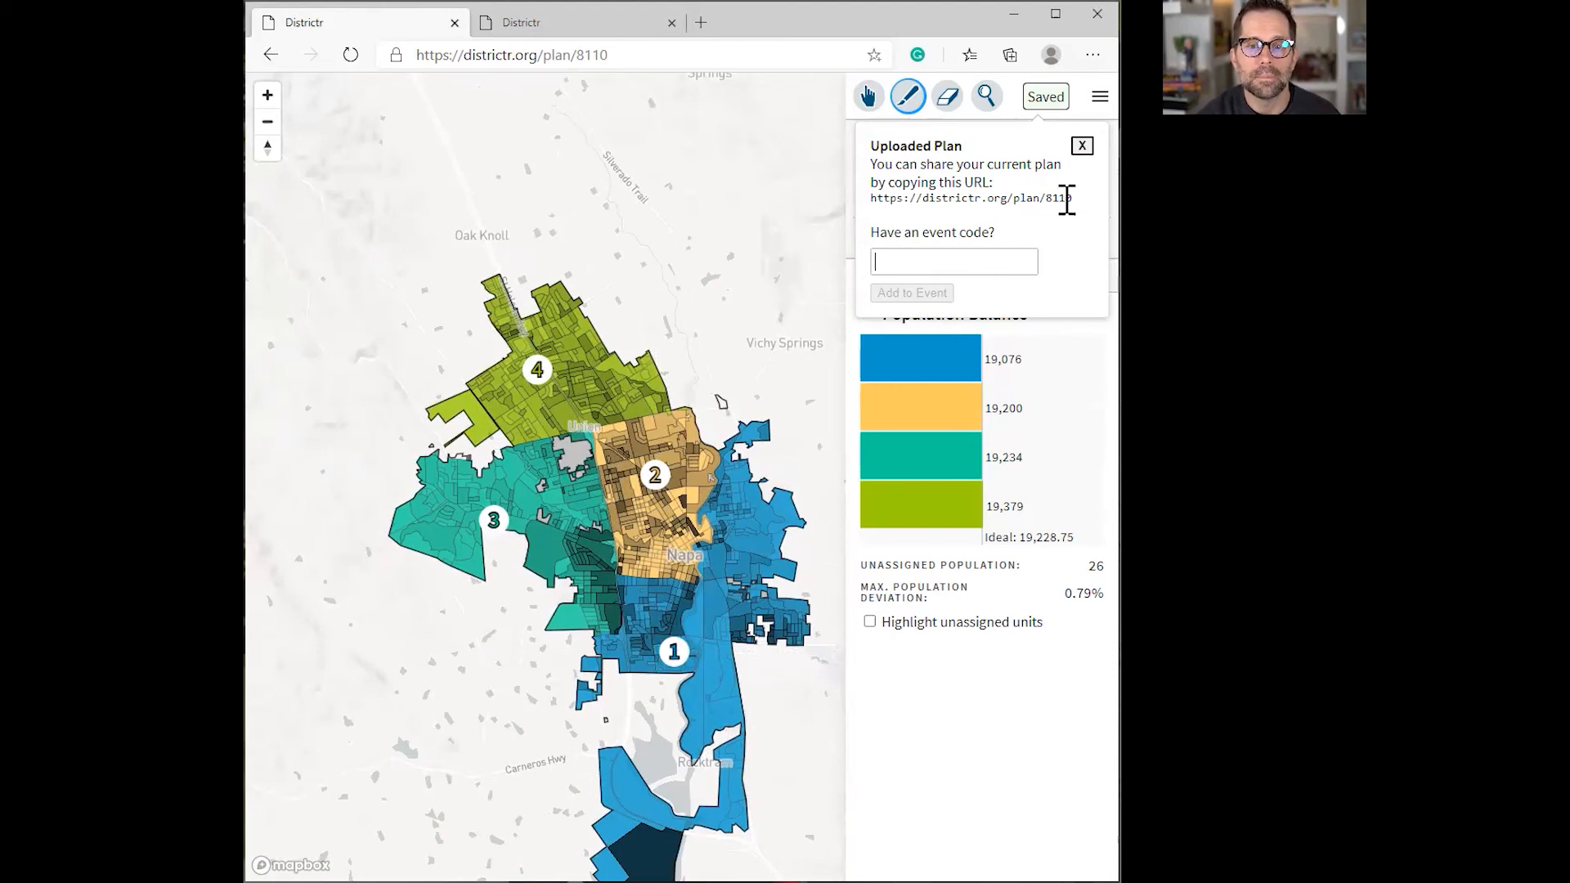
drag(1073, 198, 892, 198)
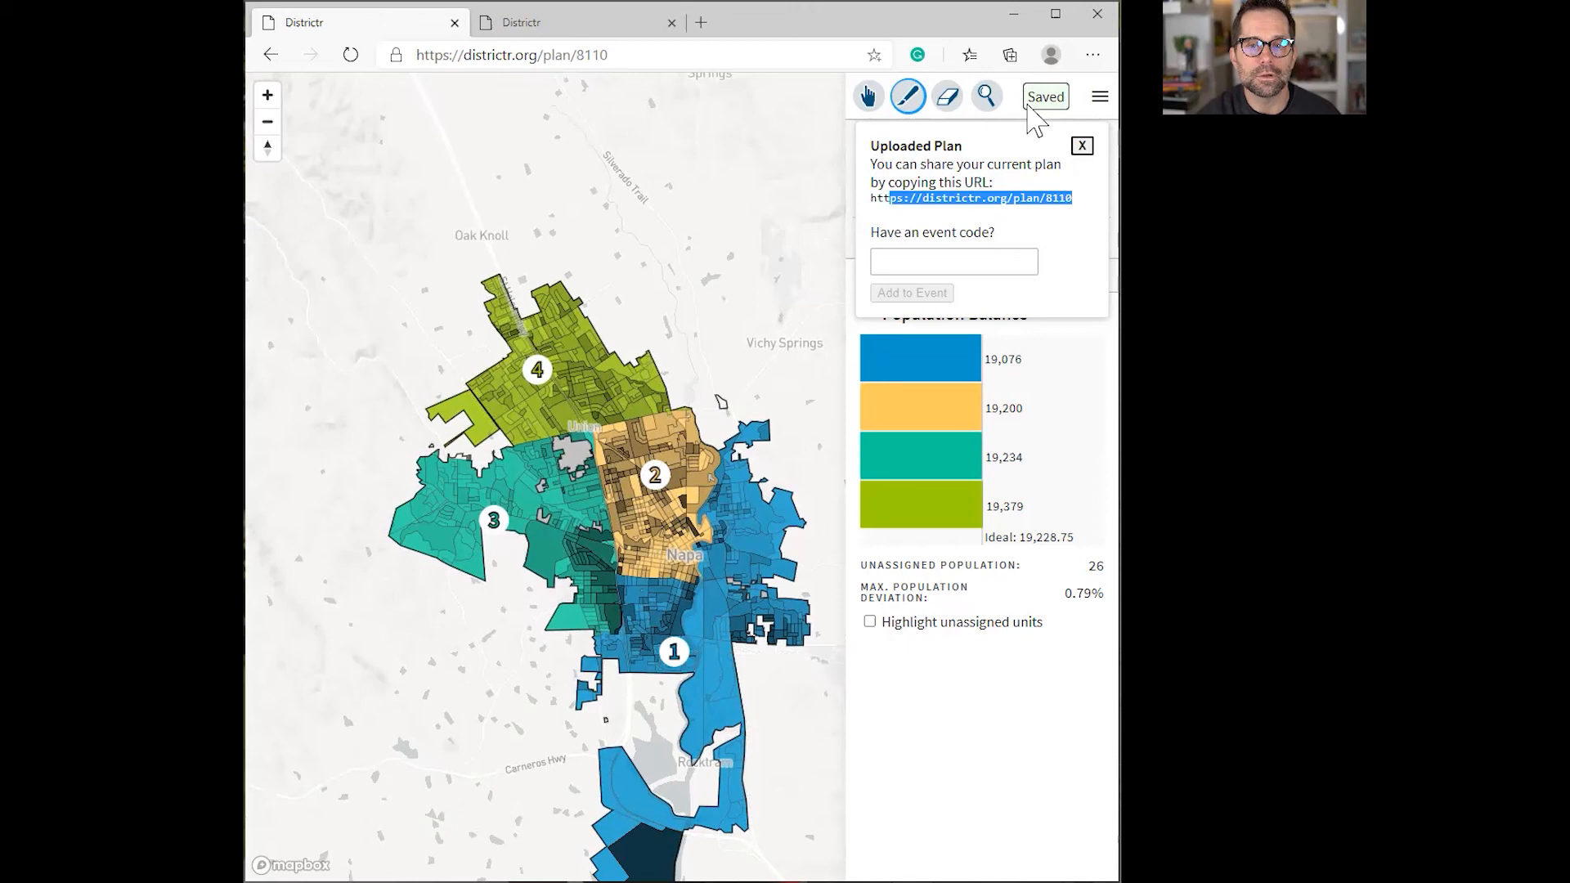
Step: Open the About this map page for California, read through to the redistricting rules, and return to the plan
click(1099, 98)
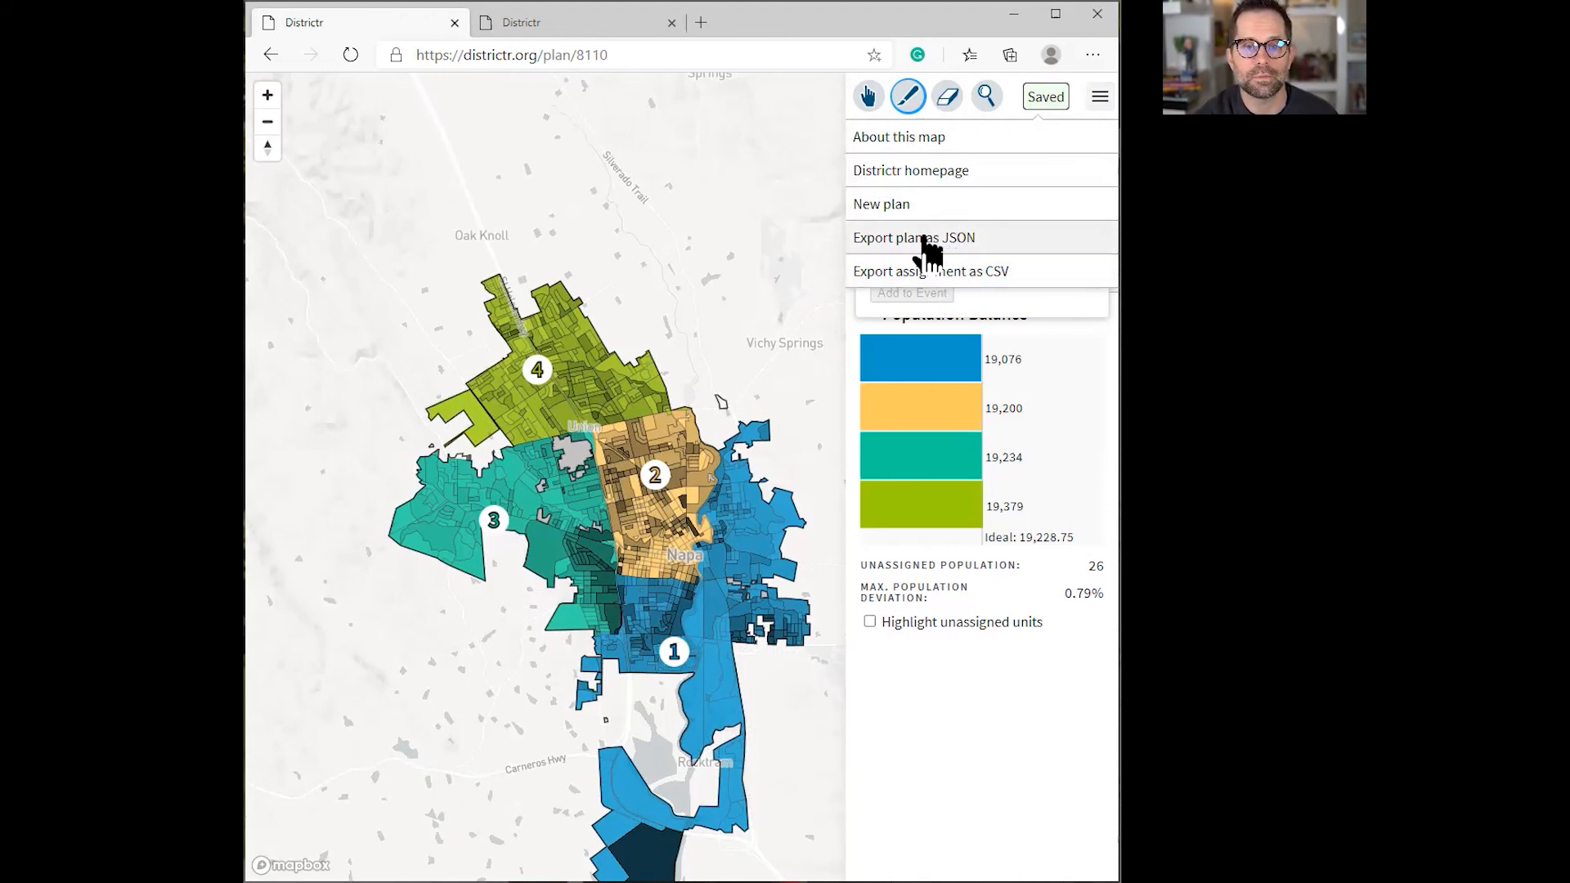
click(929, 136)
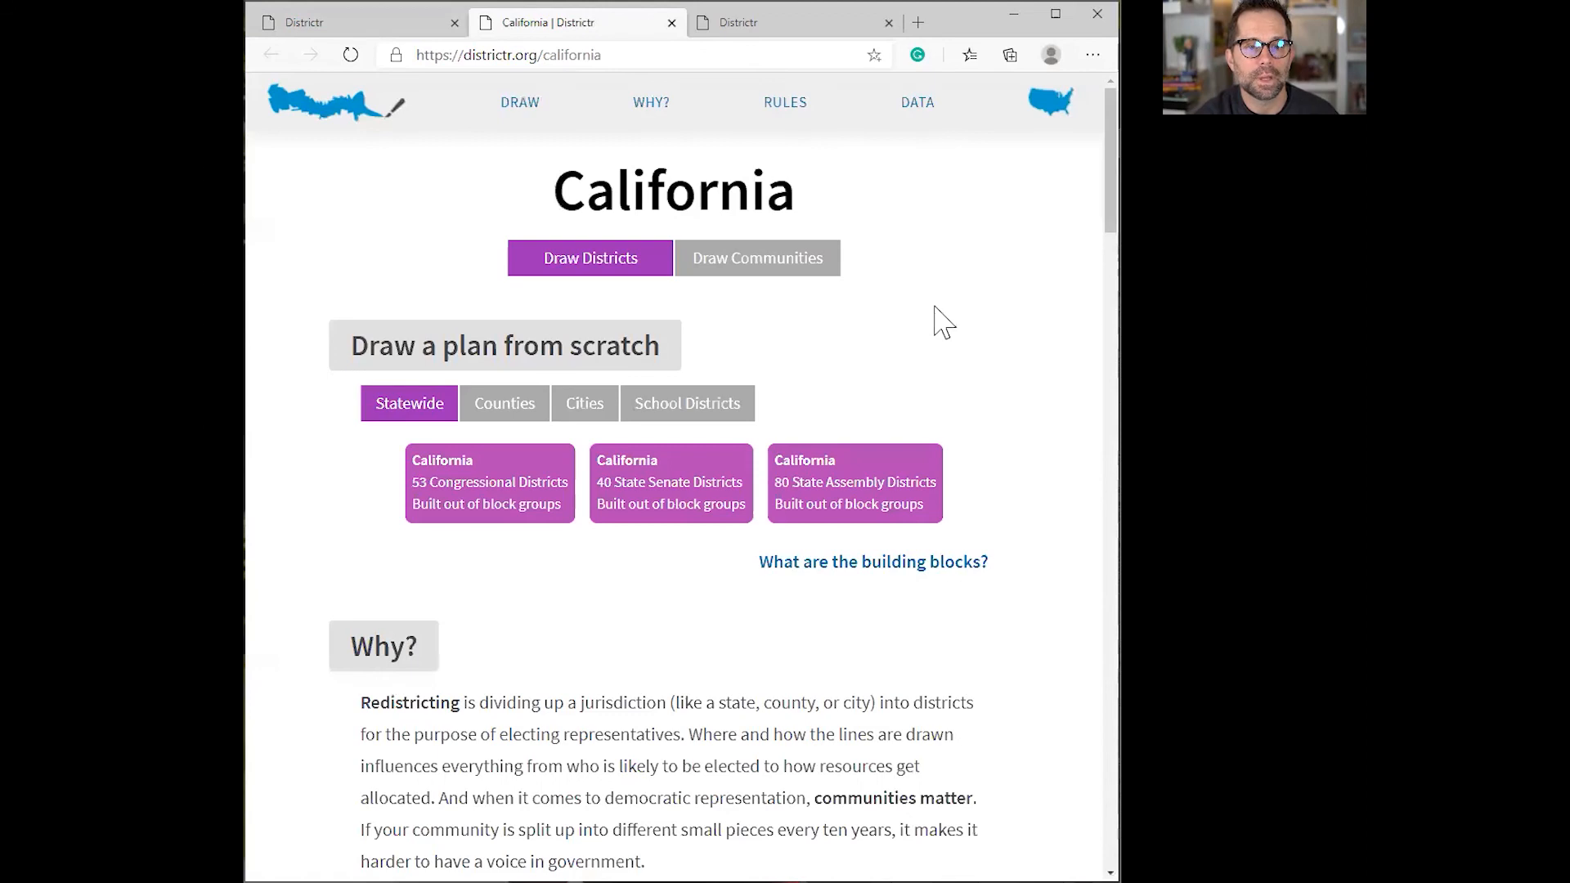
scroll(590, 681, down, 3)
scroll(590, 681, up, 3)
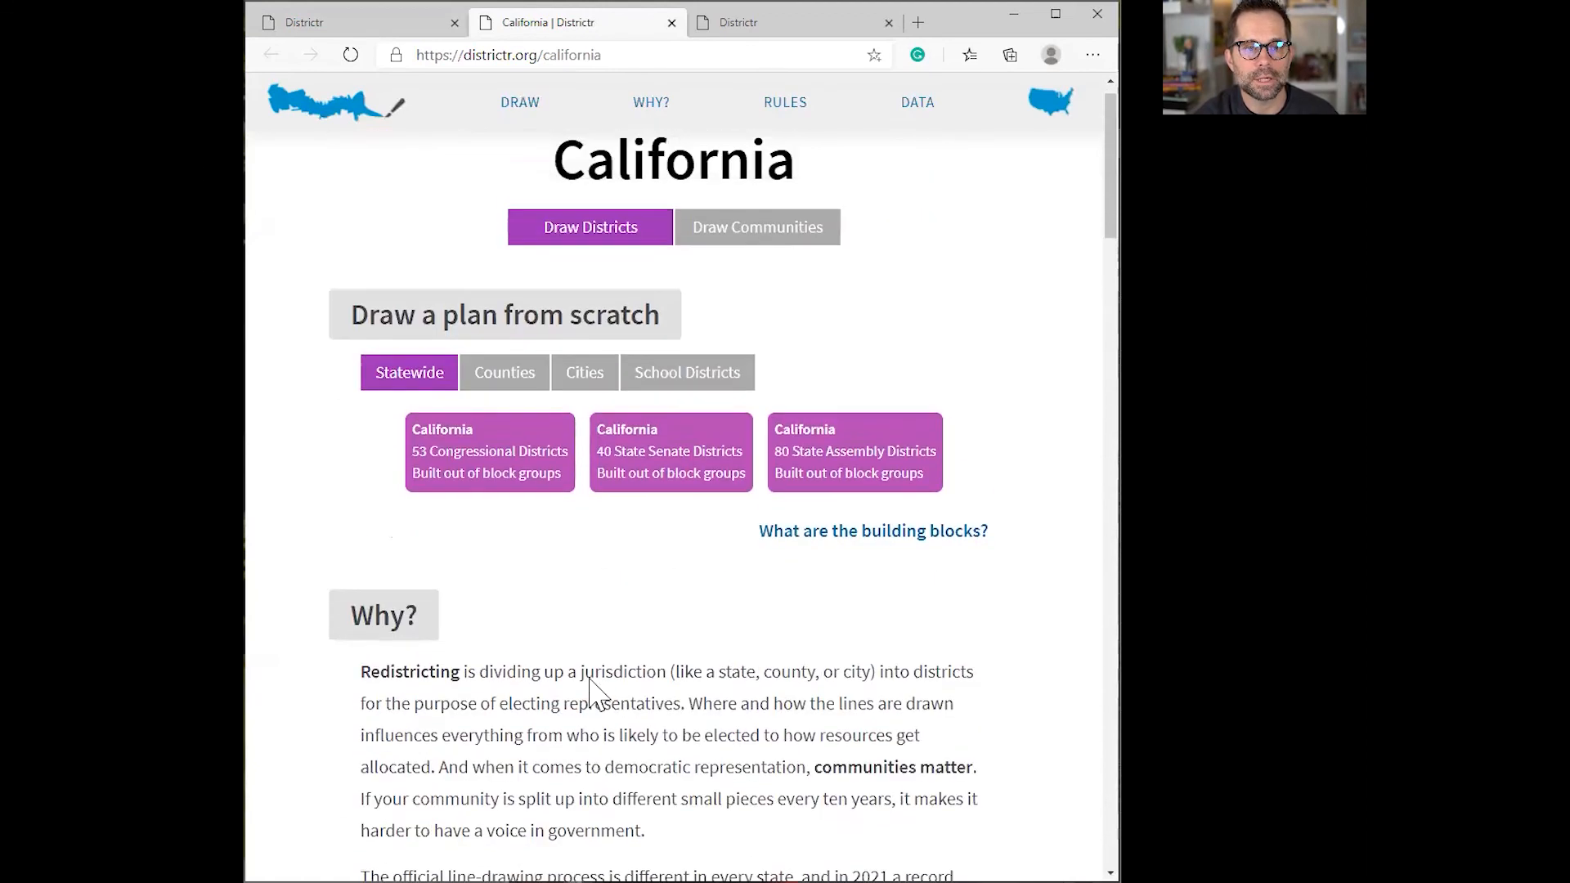
scroll(590, 680, down, 5)
scroll(590, 681, down, 10)
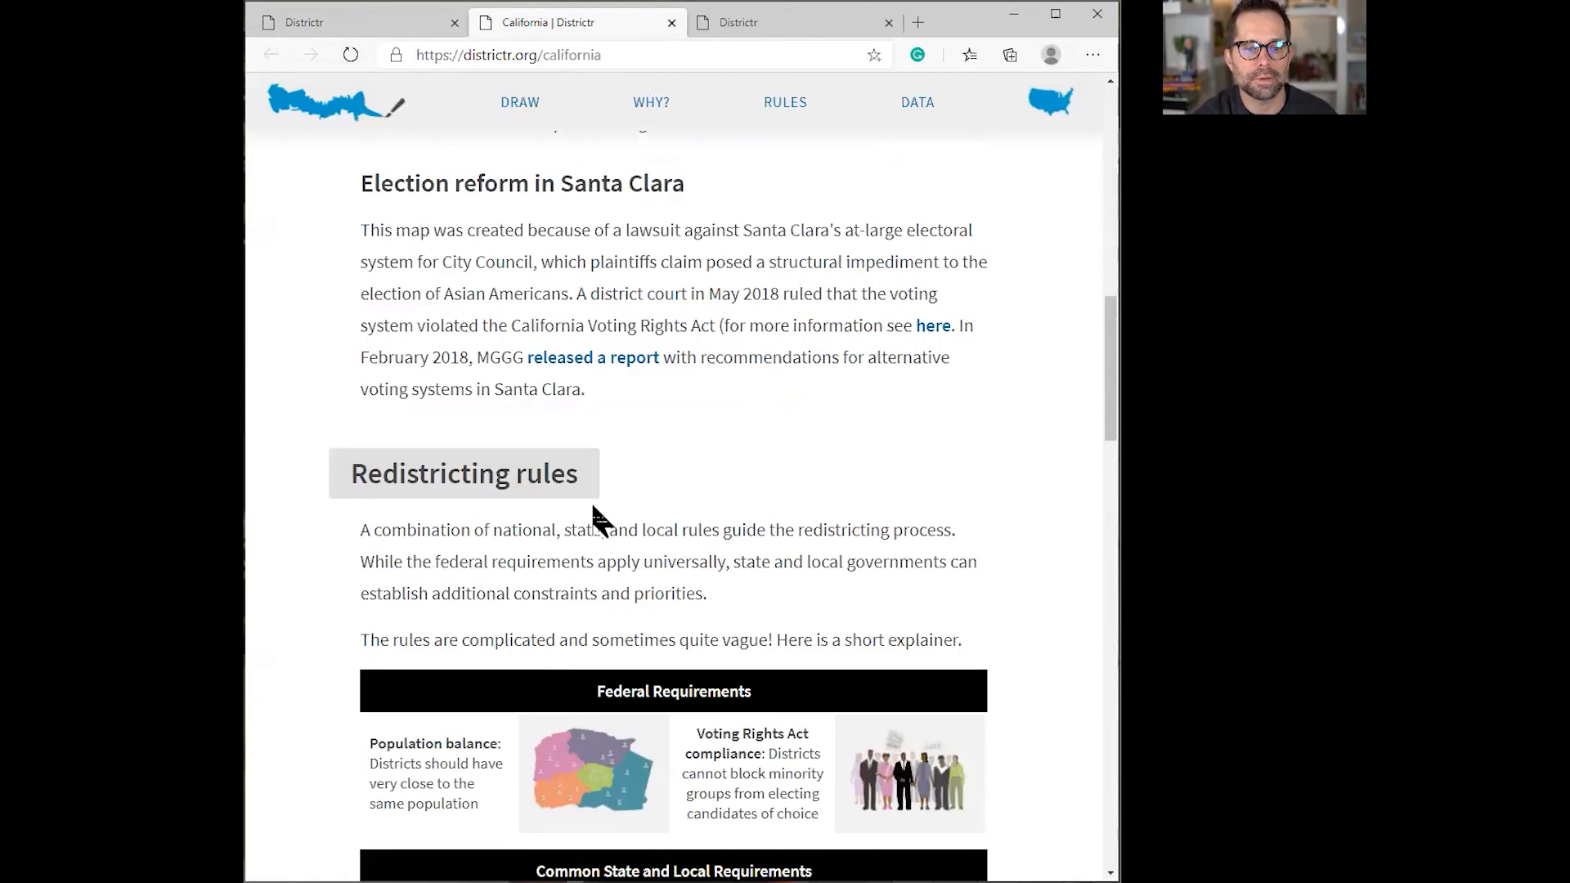
scroll(590, 500, down, 1)
click(388, 24)
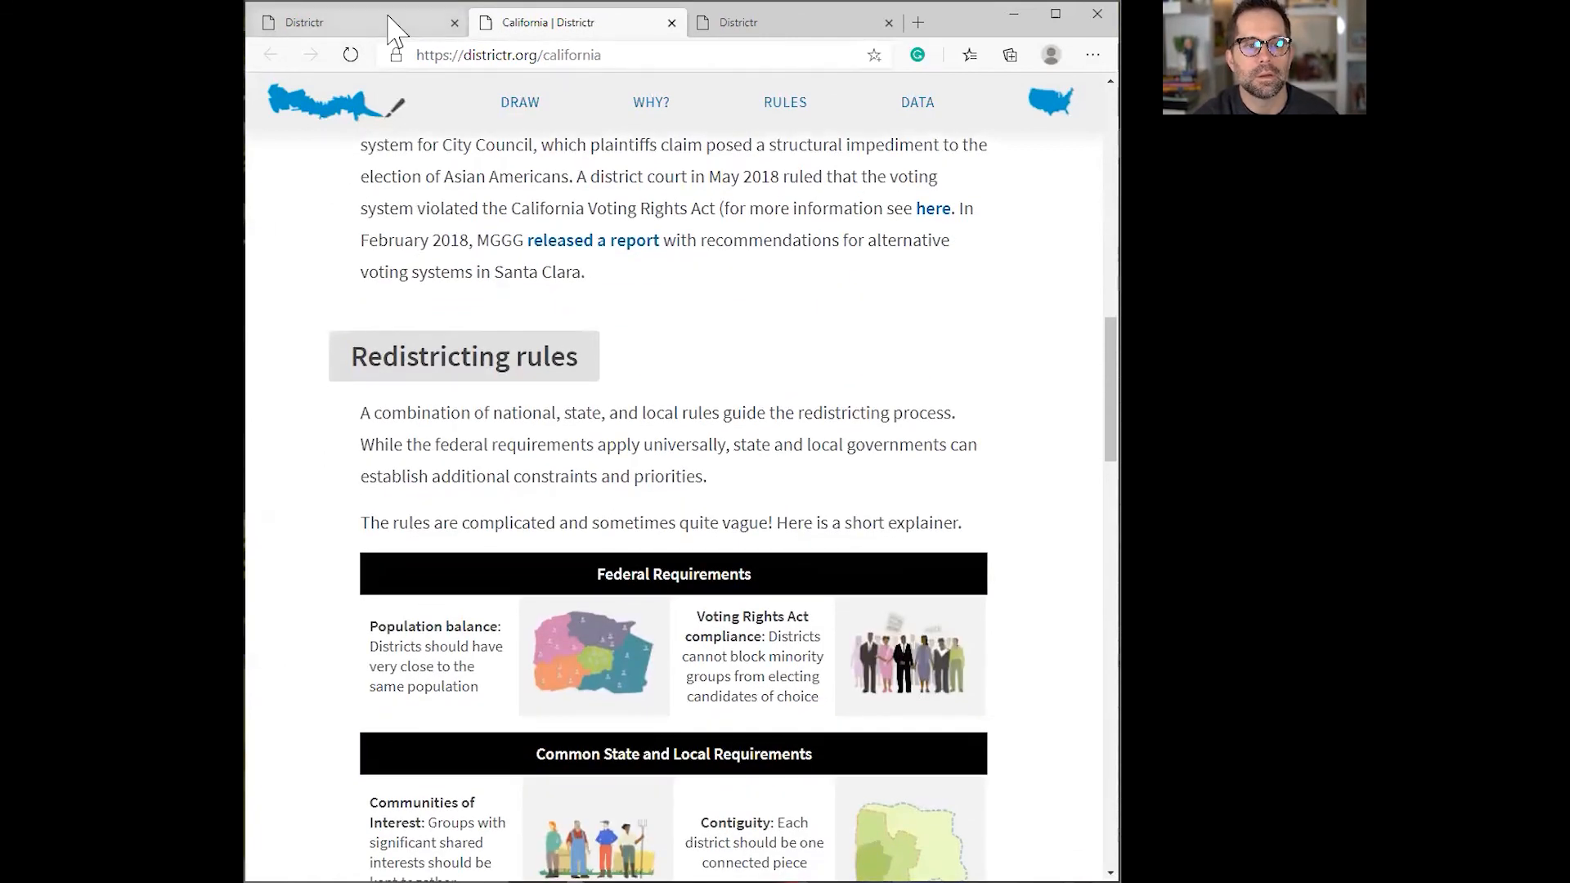
Step: Review the plan's JSON and CSV export options and close the Uploaded Plan notice
click(1100, 96)
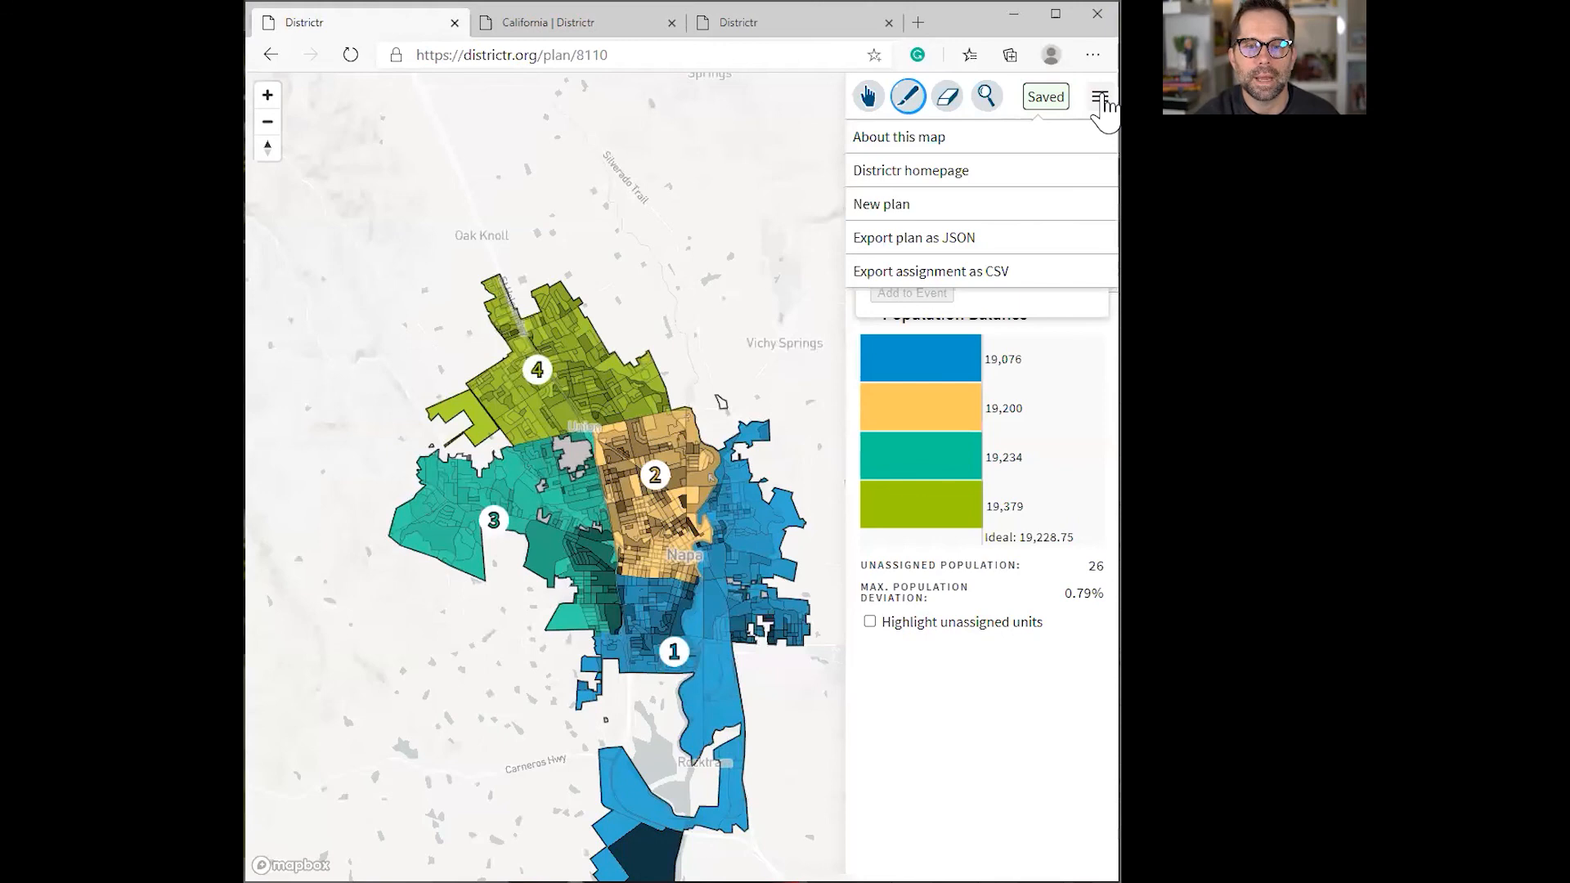
click(1099, 96)
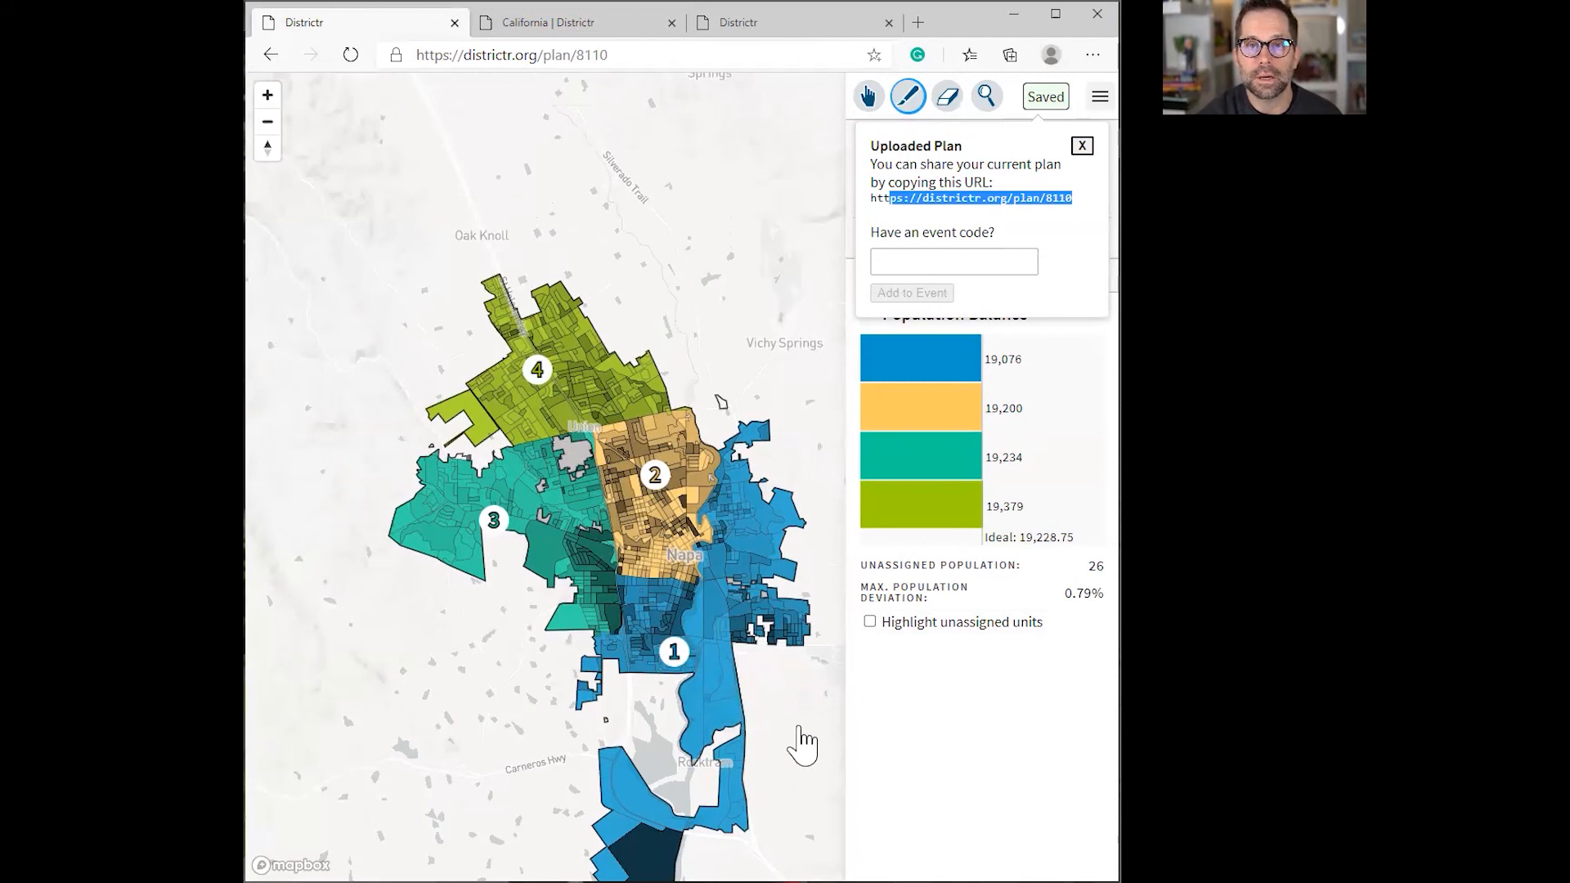
click(1082, 147)
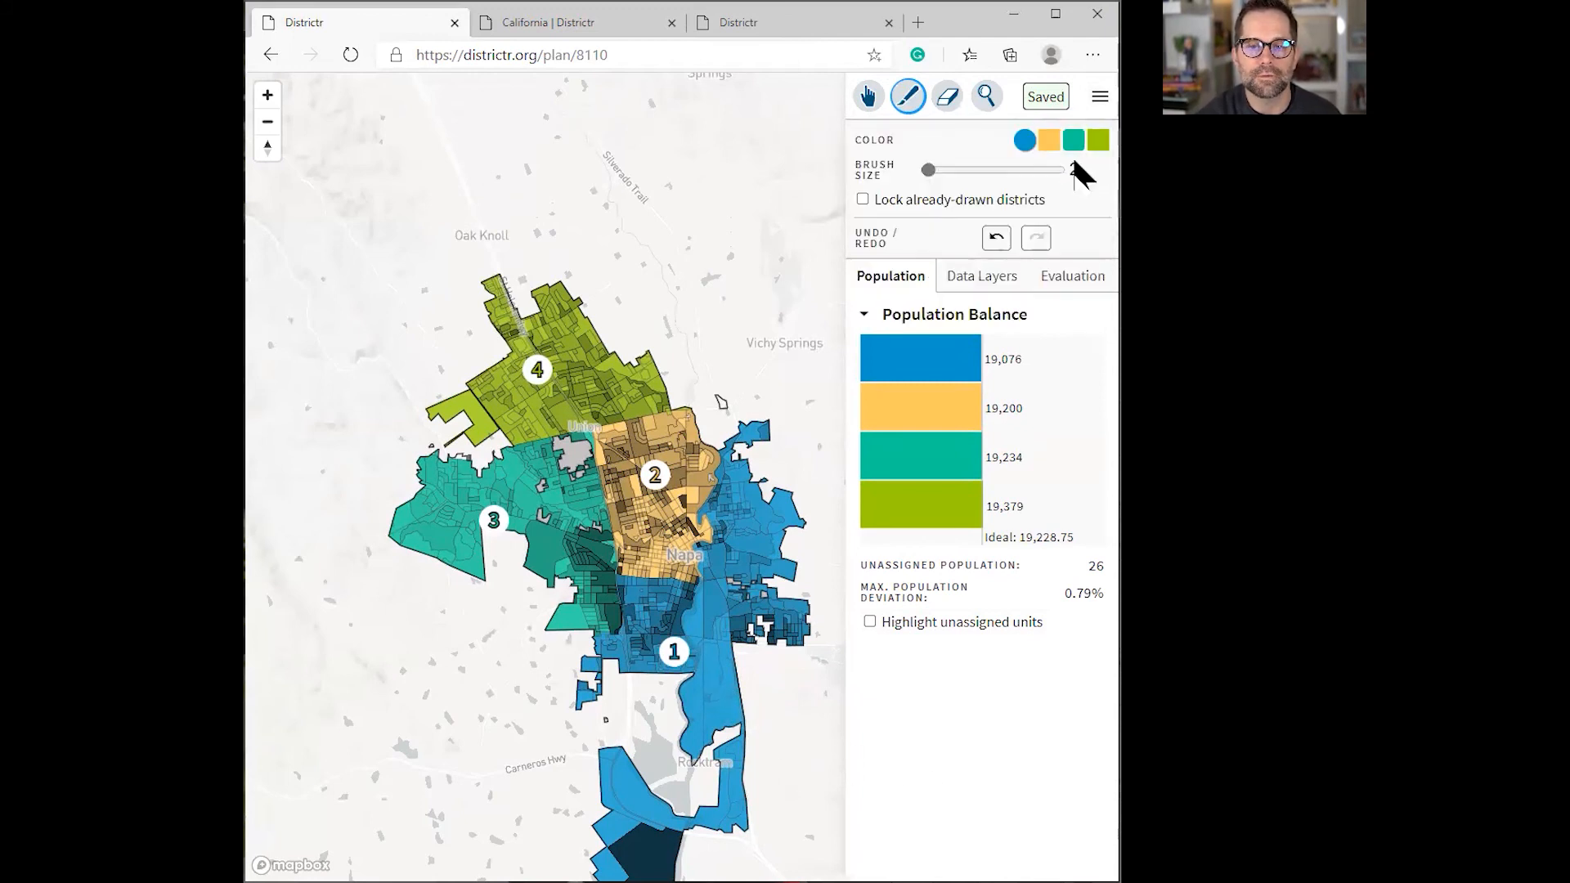
Step: Examine the districts' population and voting age population by race, along with the available voting-age comparison groups
click(1073, 282)
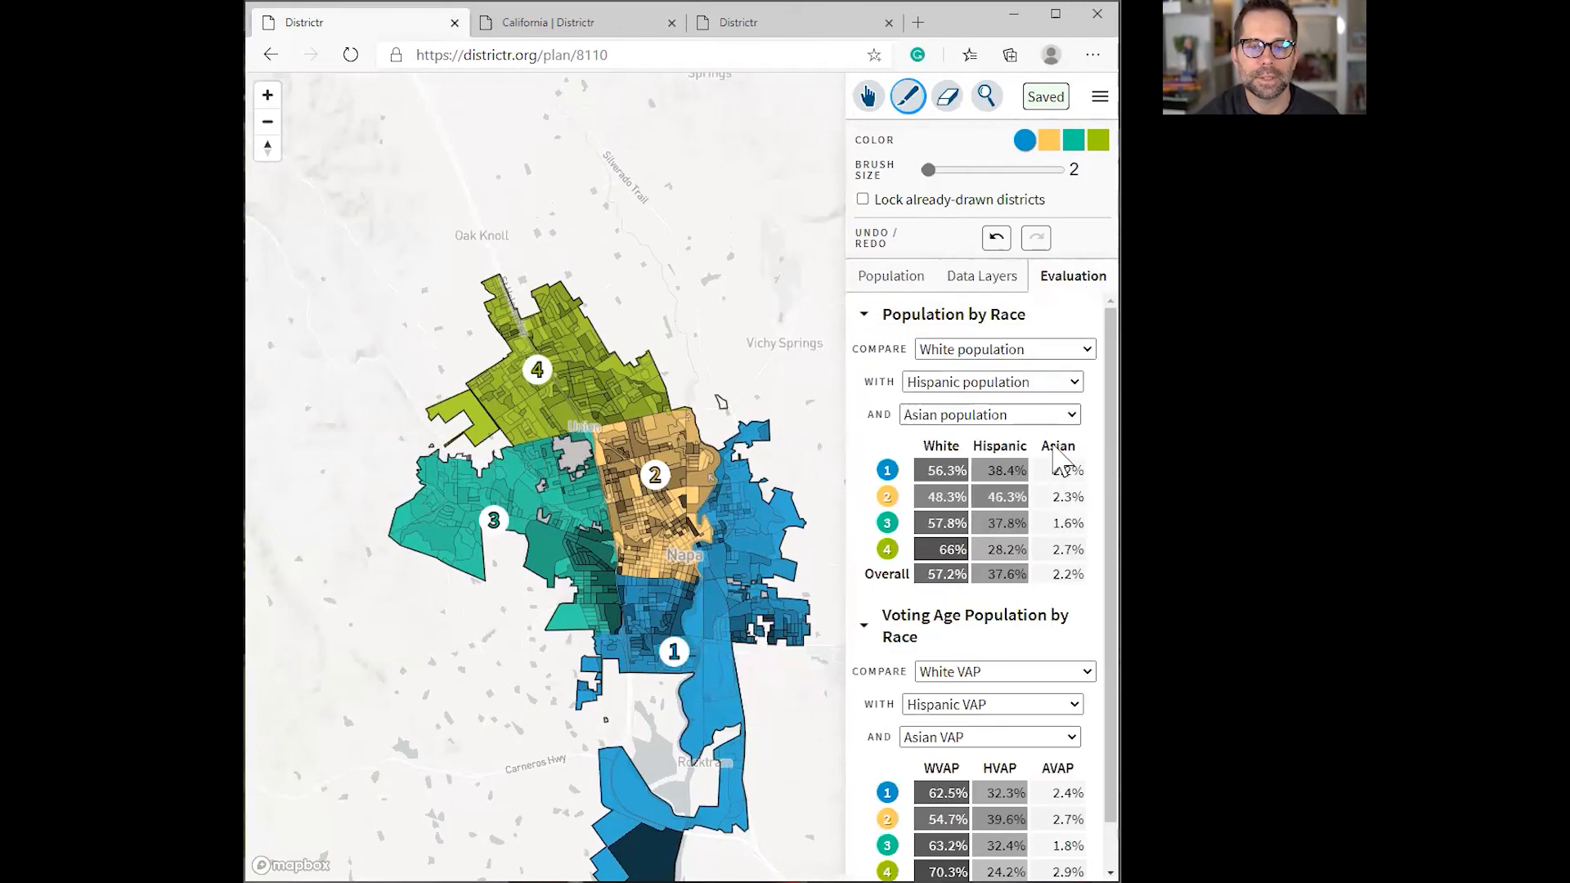
scroll(1057, 460, down, 1)
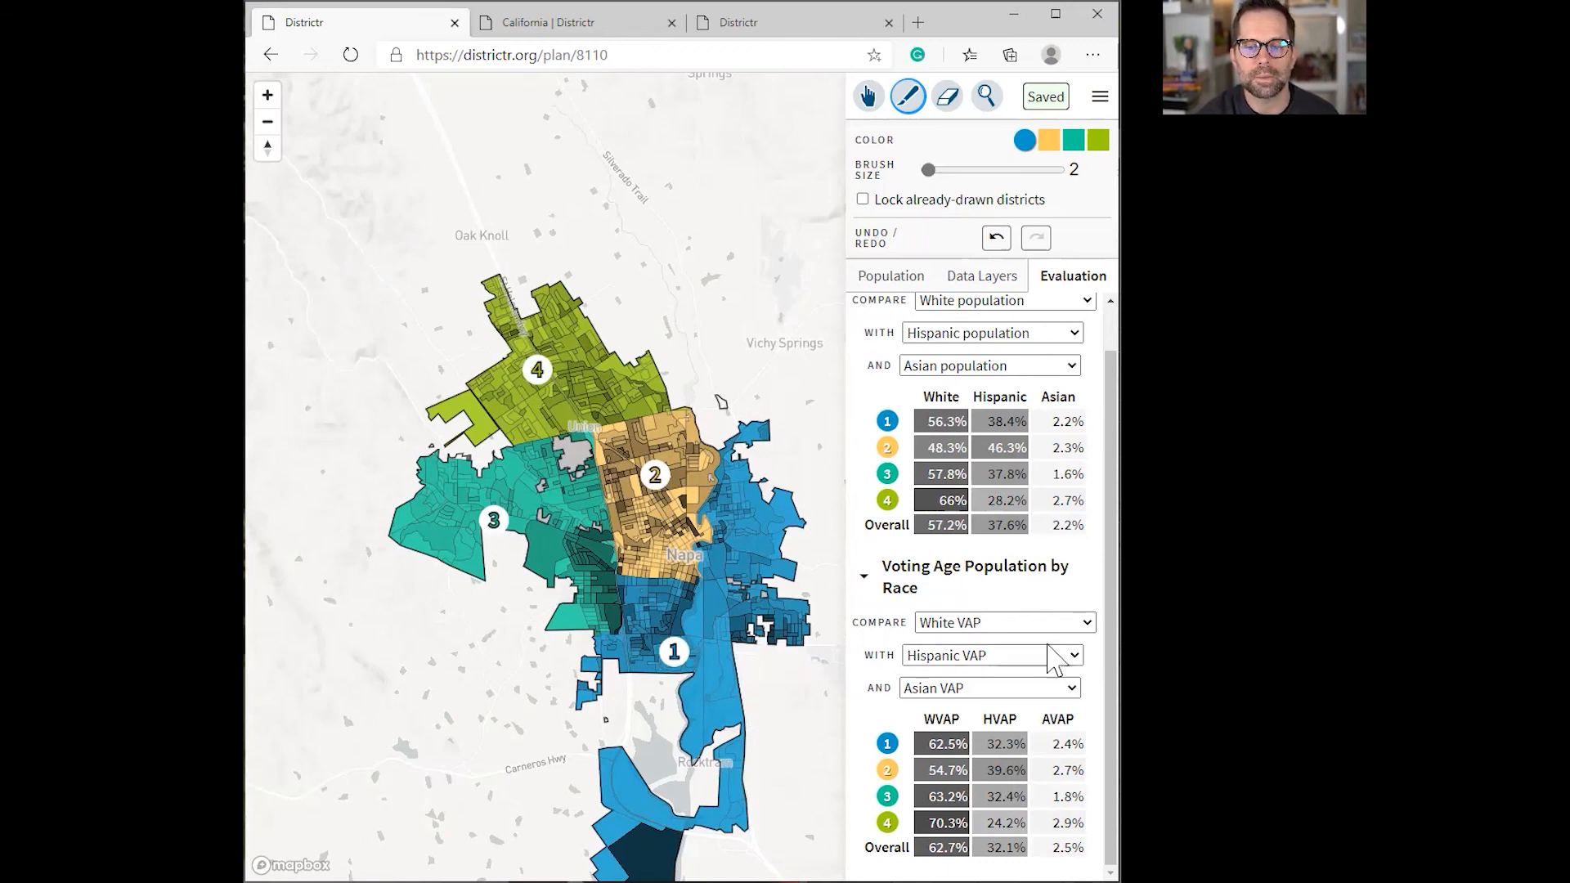
click(1088, 624)
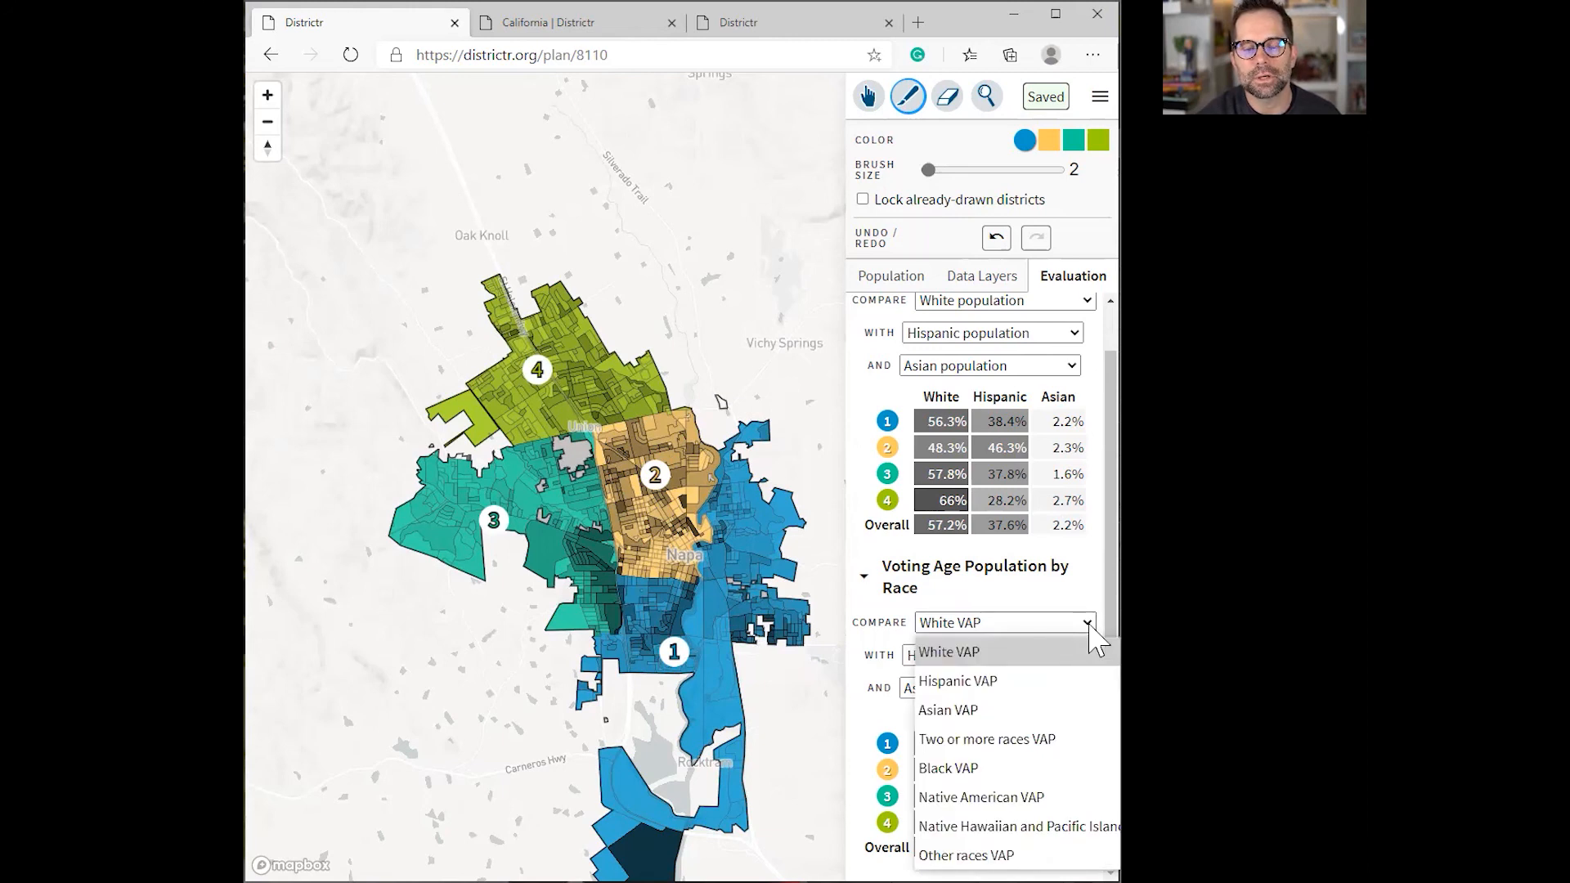
click(1088, 624)
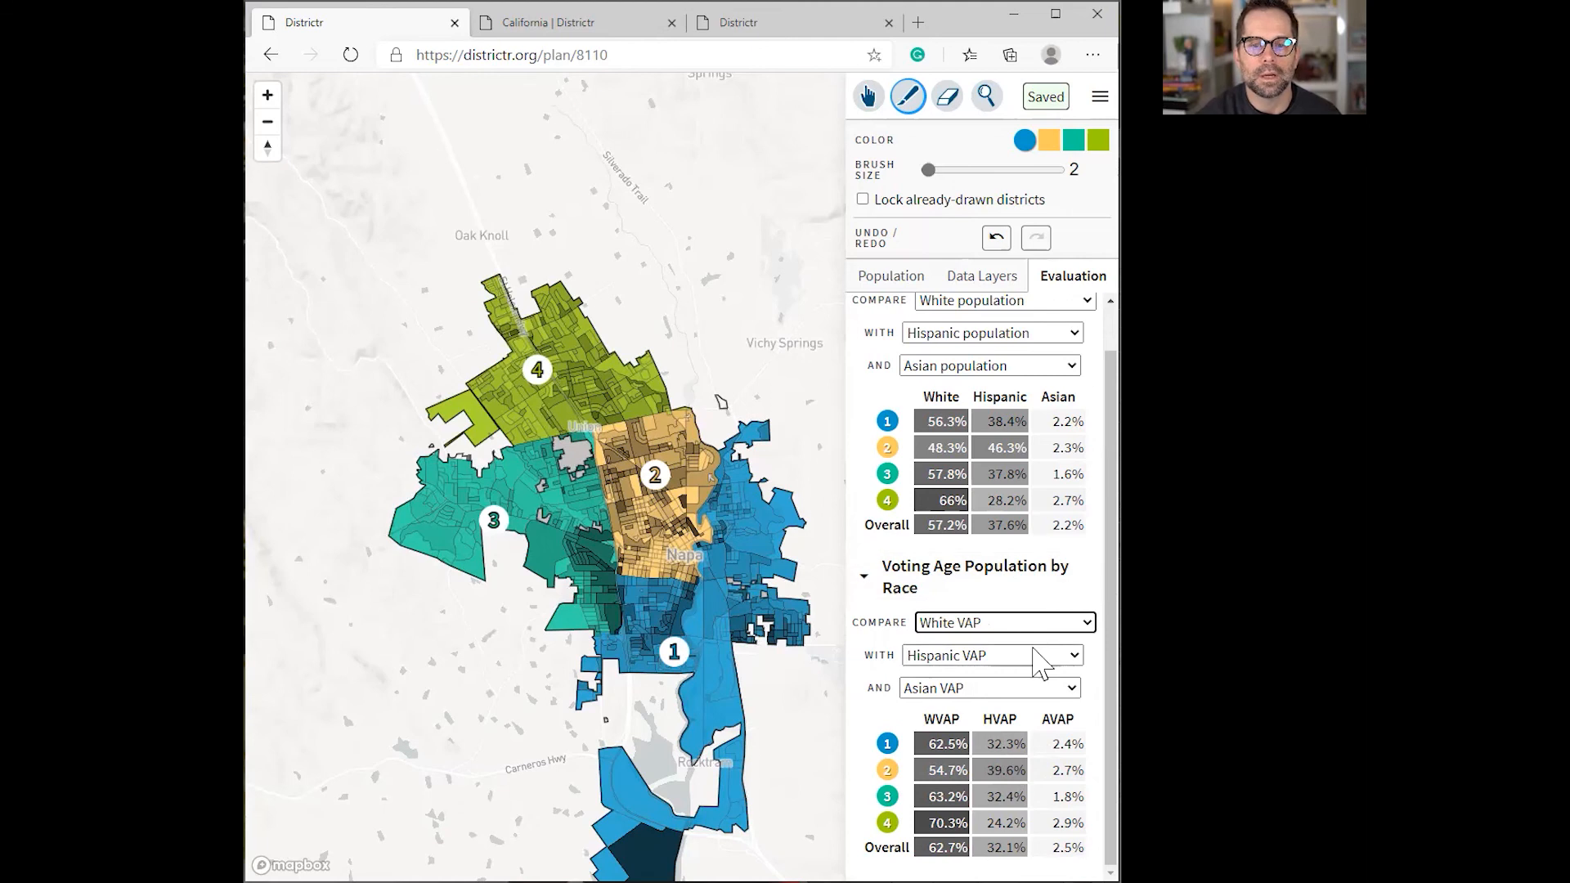
Step: Set the third voting-age comparison group to Native American VAP and then to Black VAP
click(1065, 691)
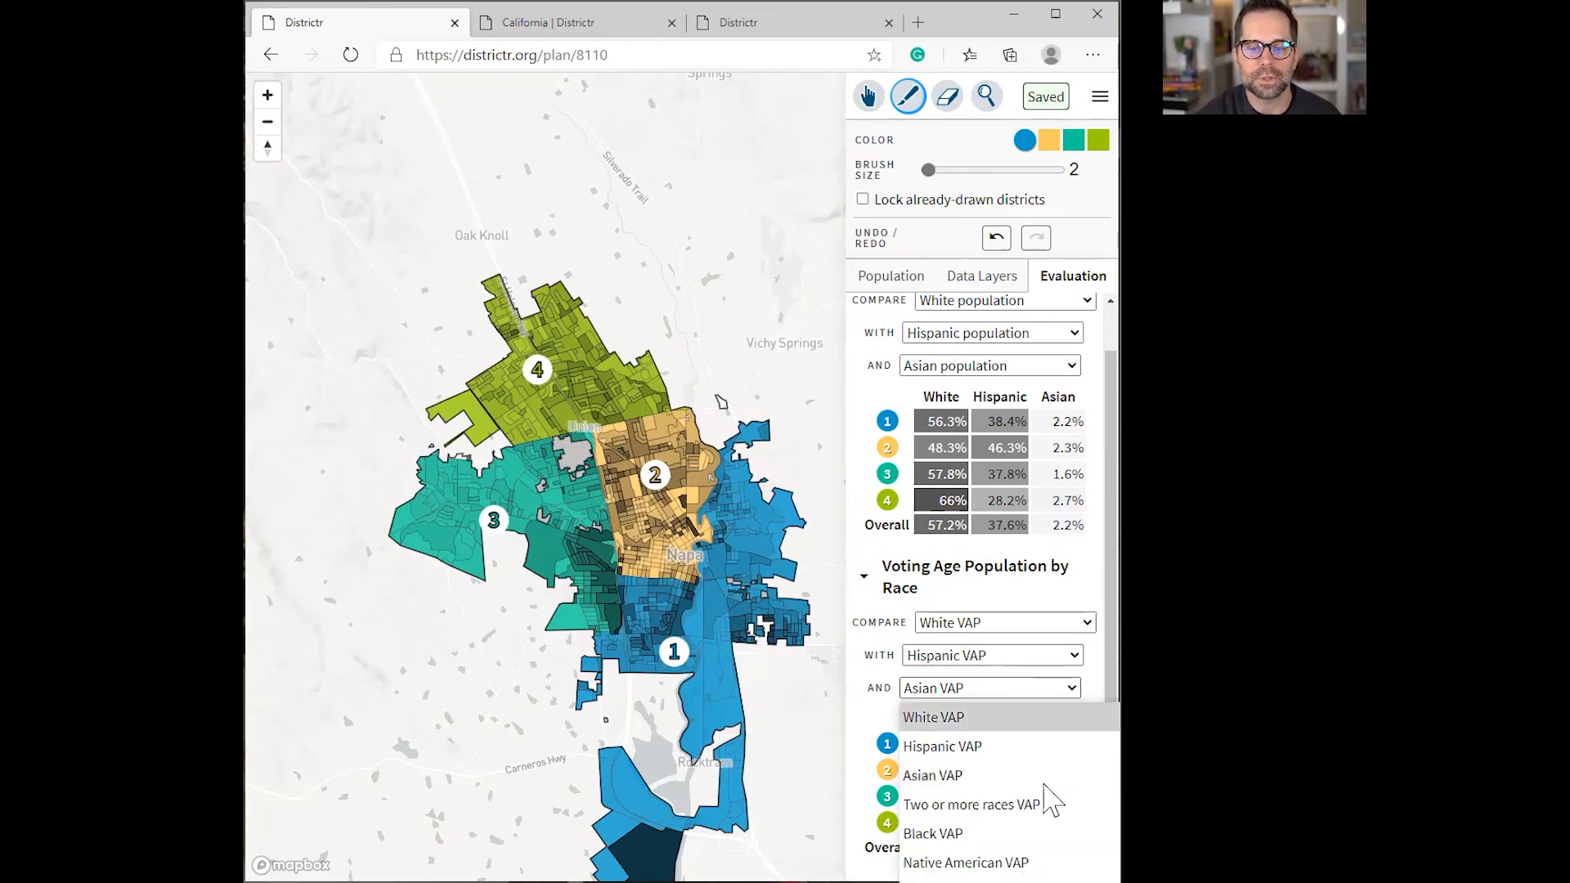
click(964, 863)
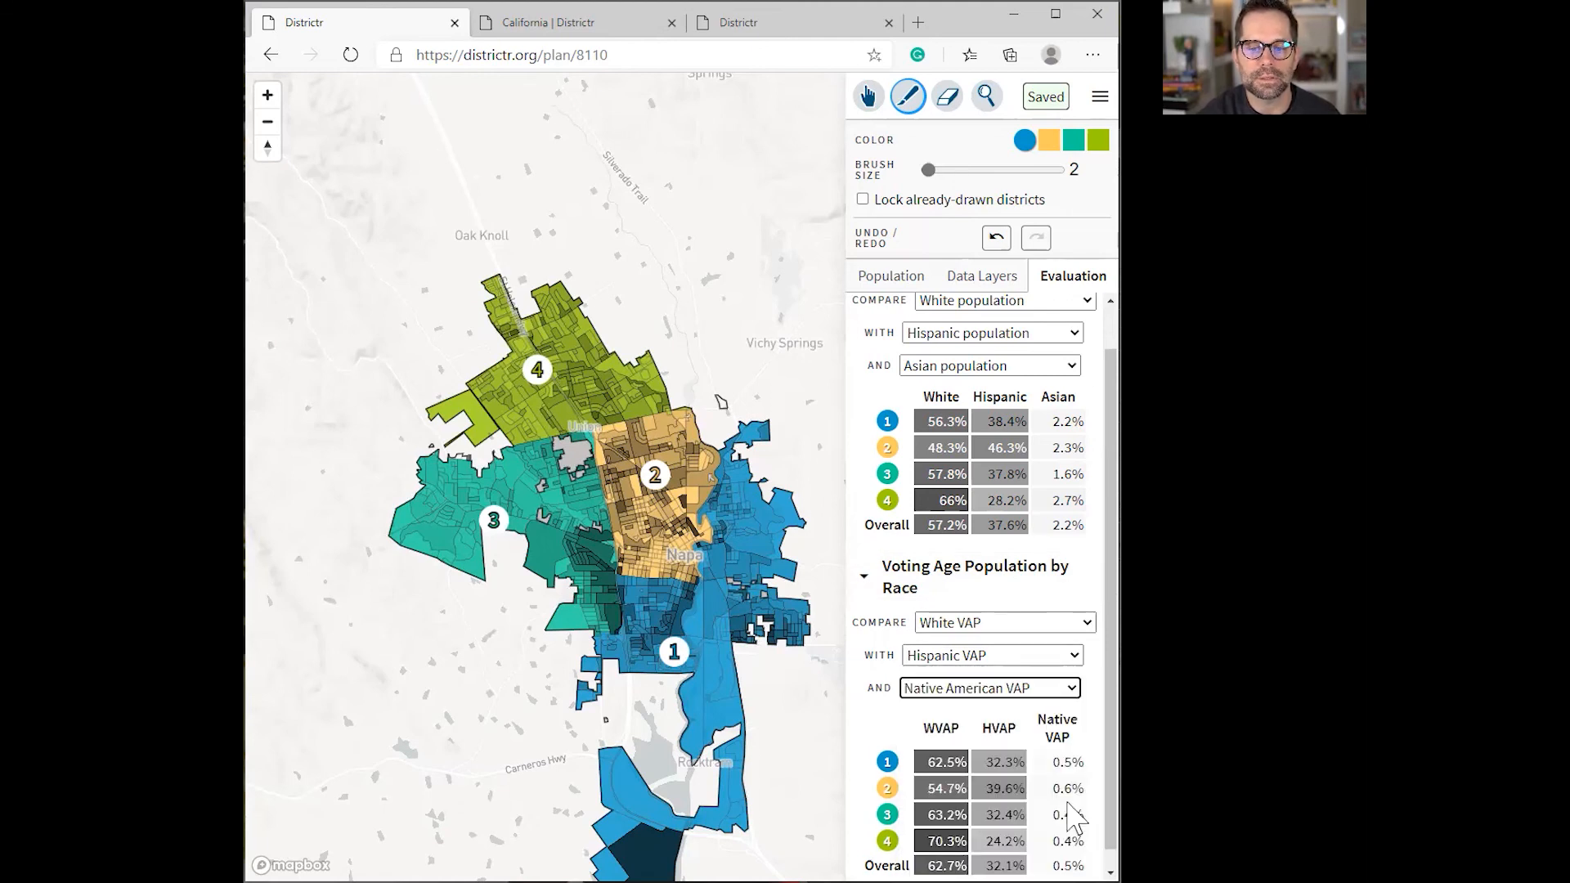
click(1042, 695)
click(1021, 834)
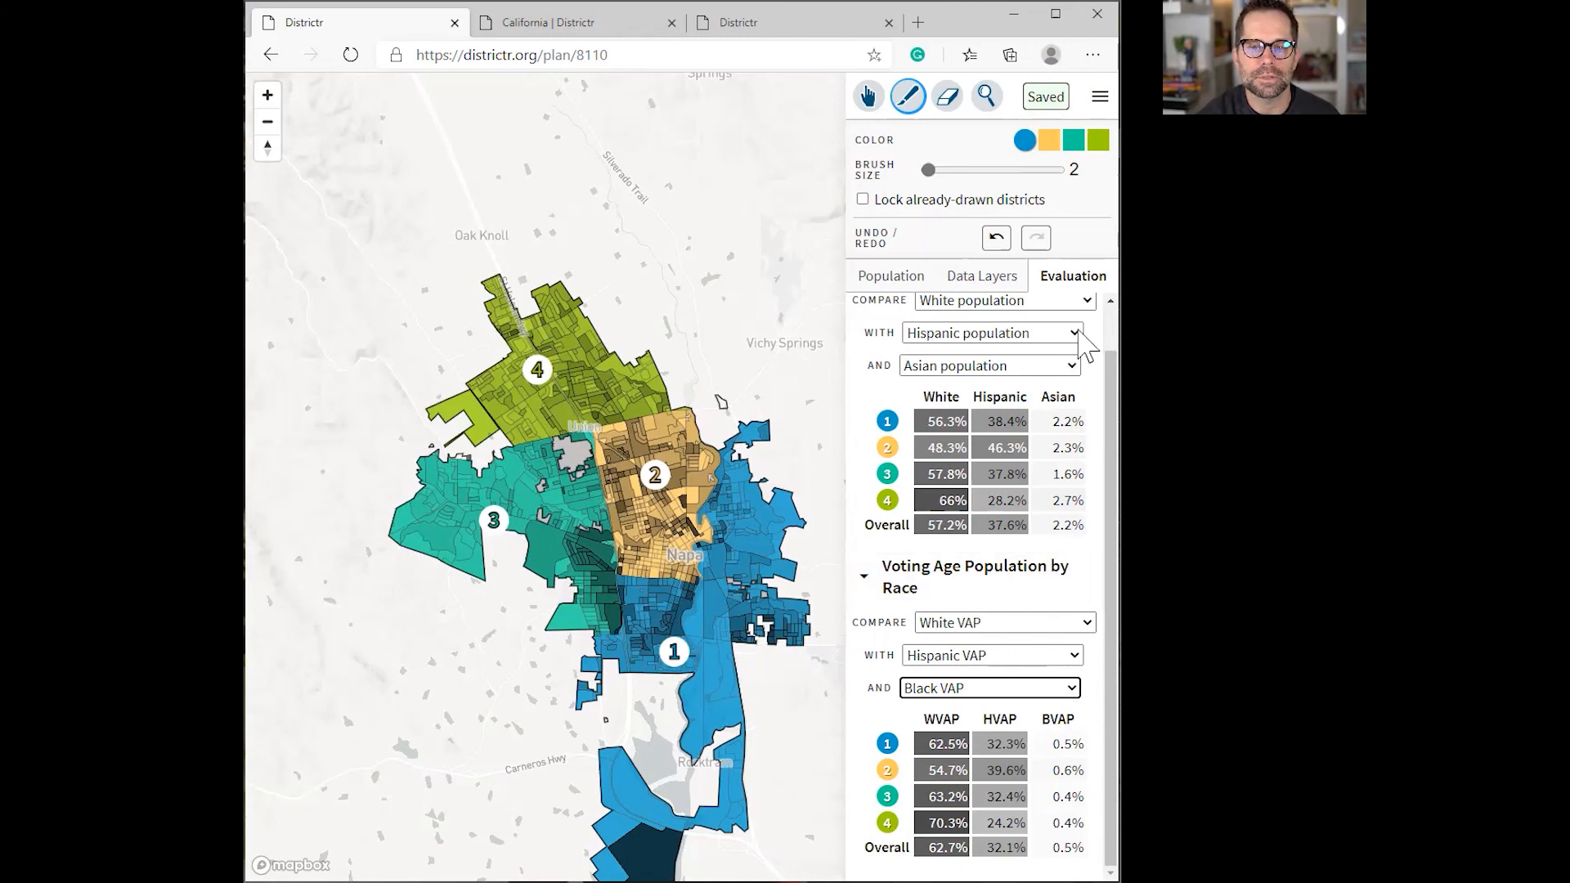
Step: Highlight the unassigned units and assign the detached unit northeast of district 2 and those on its eastern edge to district 2
click(985, 282)
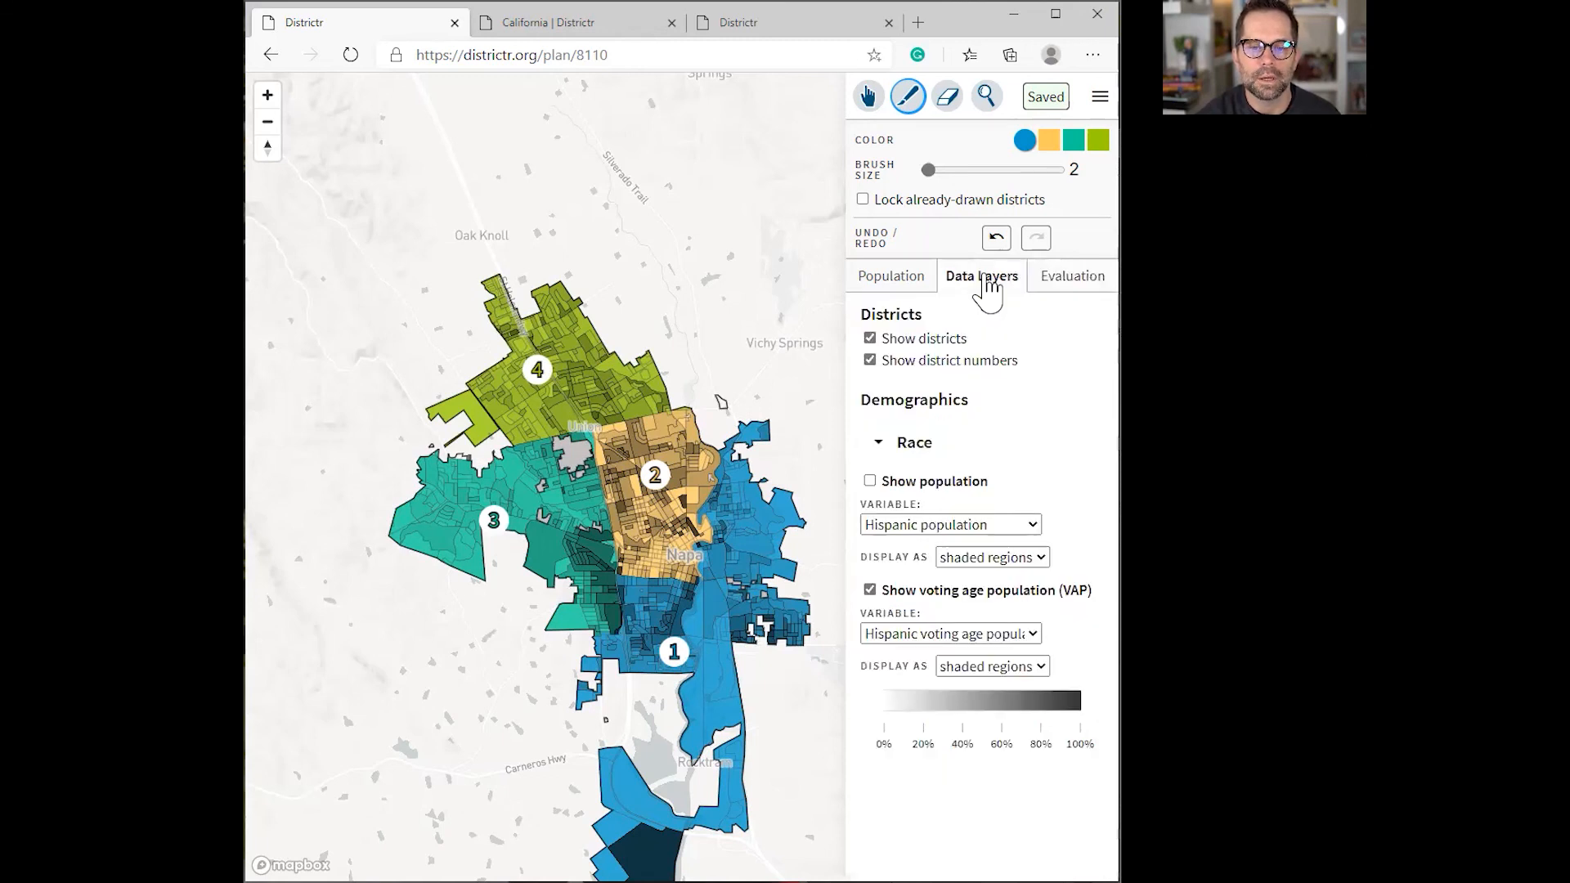
click(916, 286)
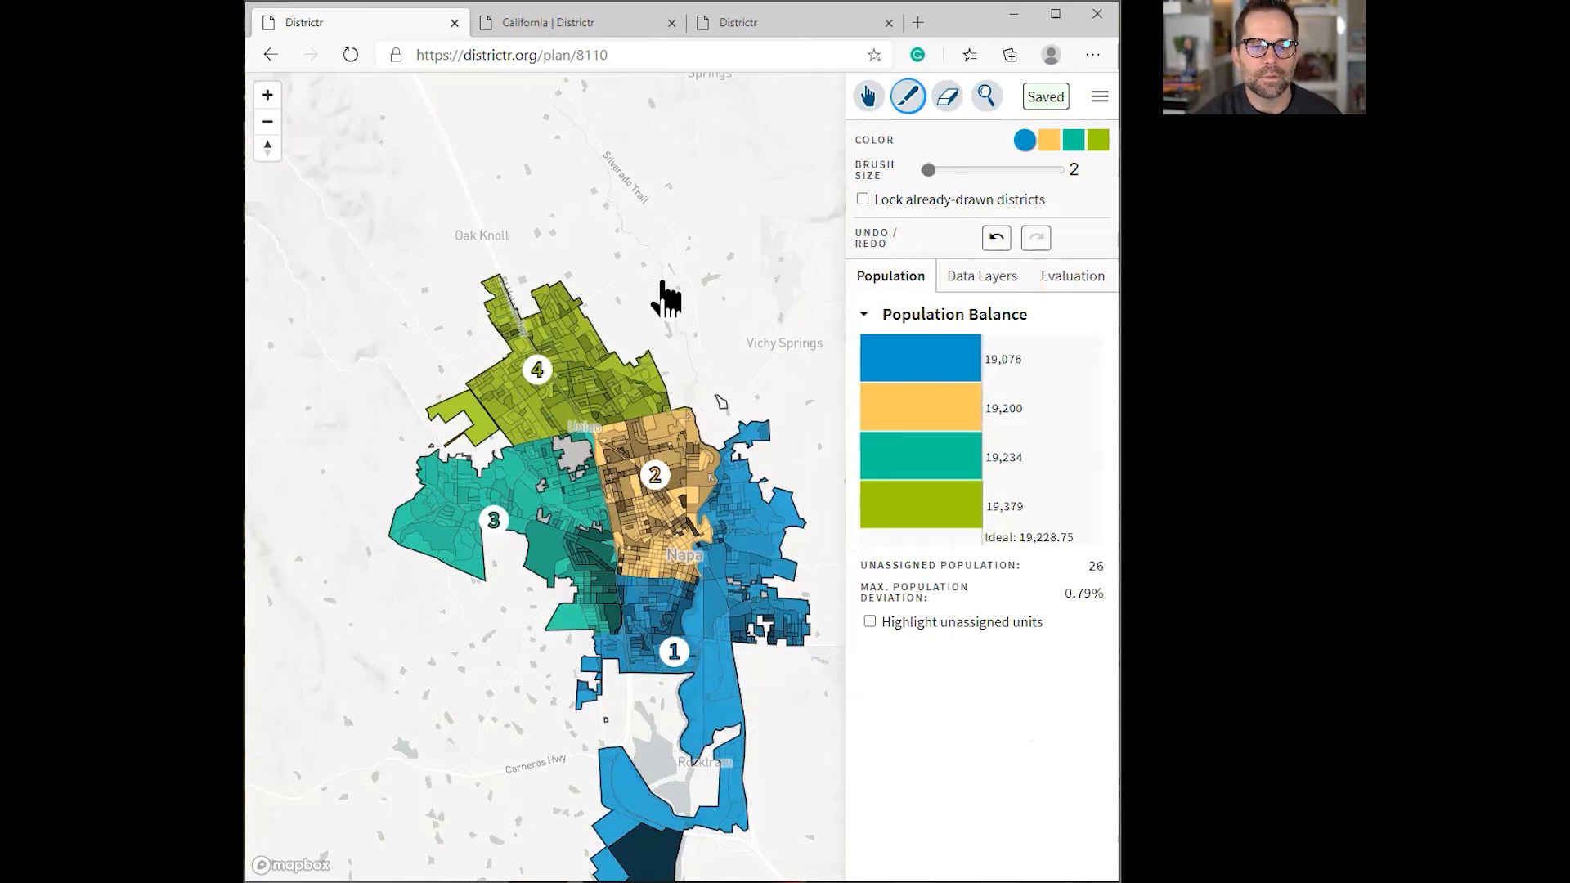
click(871, 622)
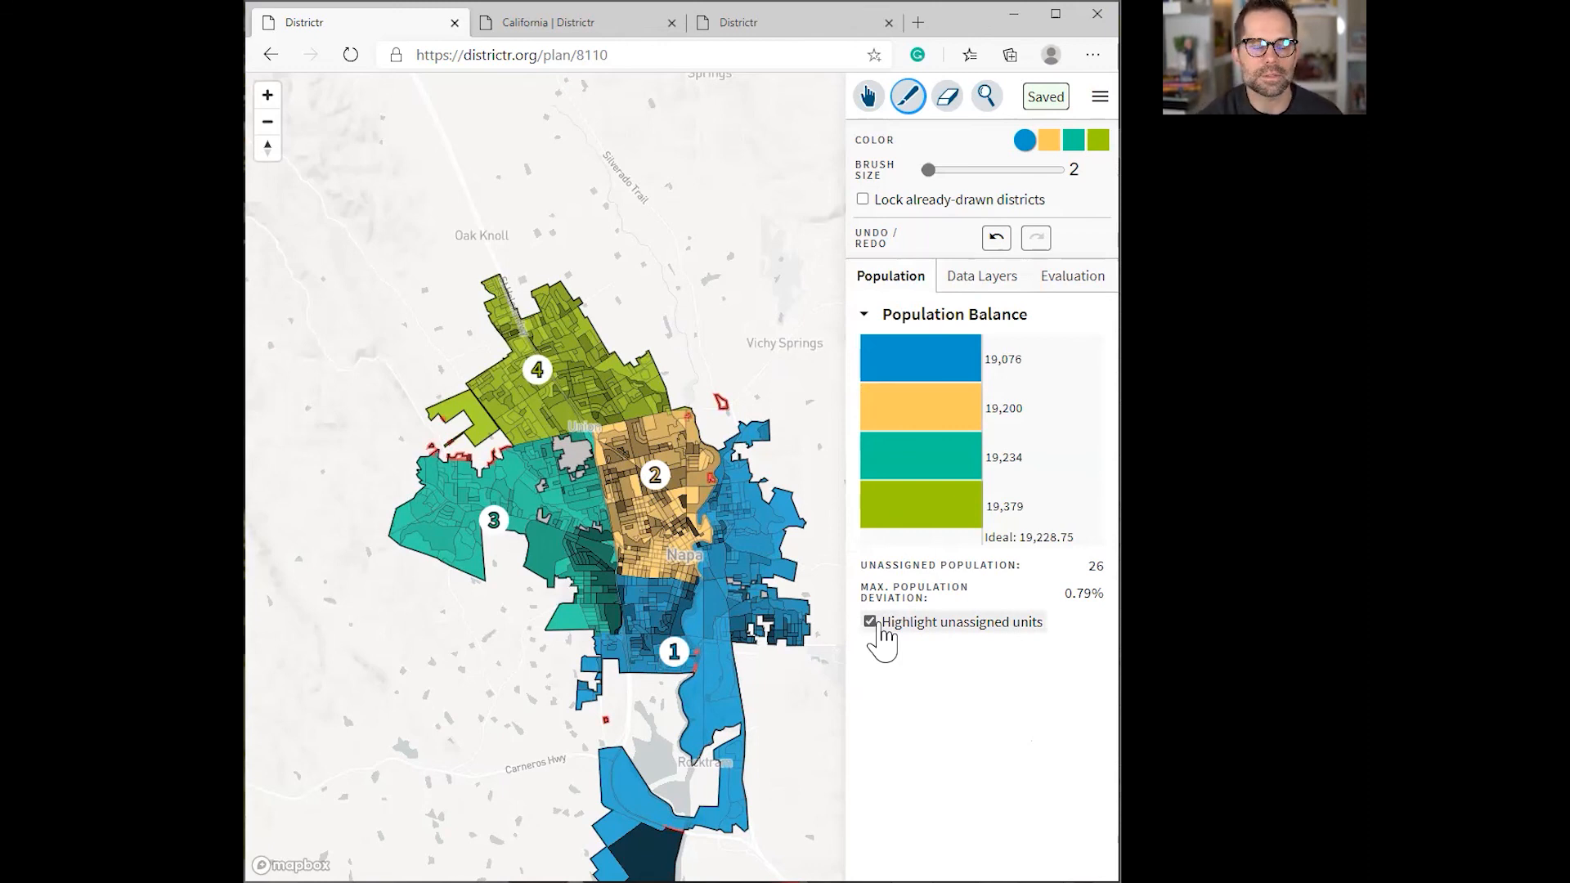
click(1048, 144)
drag(722, 421, 719, 445)
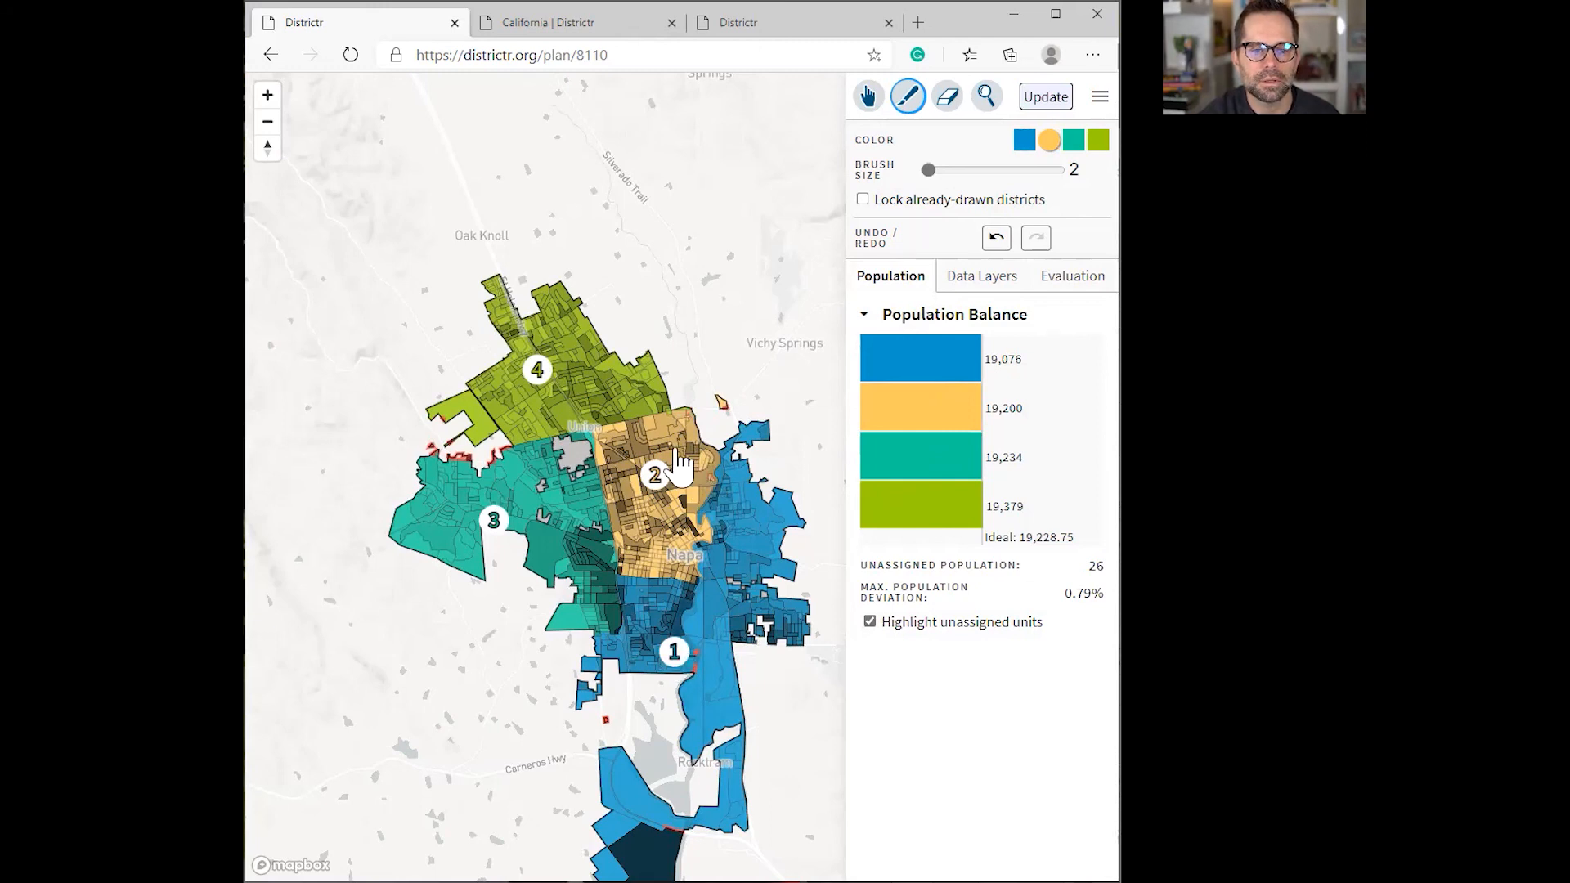
Step: Assign the highlighted units in and south of district 1 to district 1, and those along district 3's northern edge to district 3
click(1025, 141)
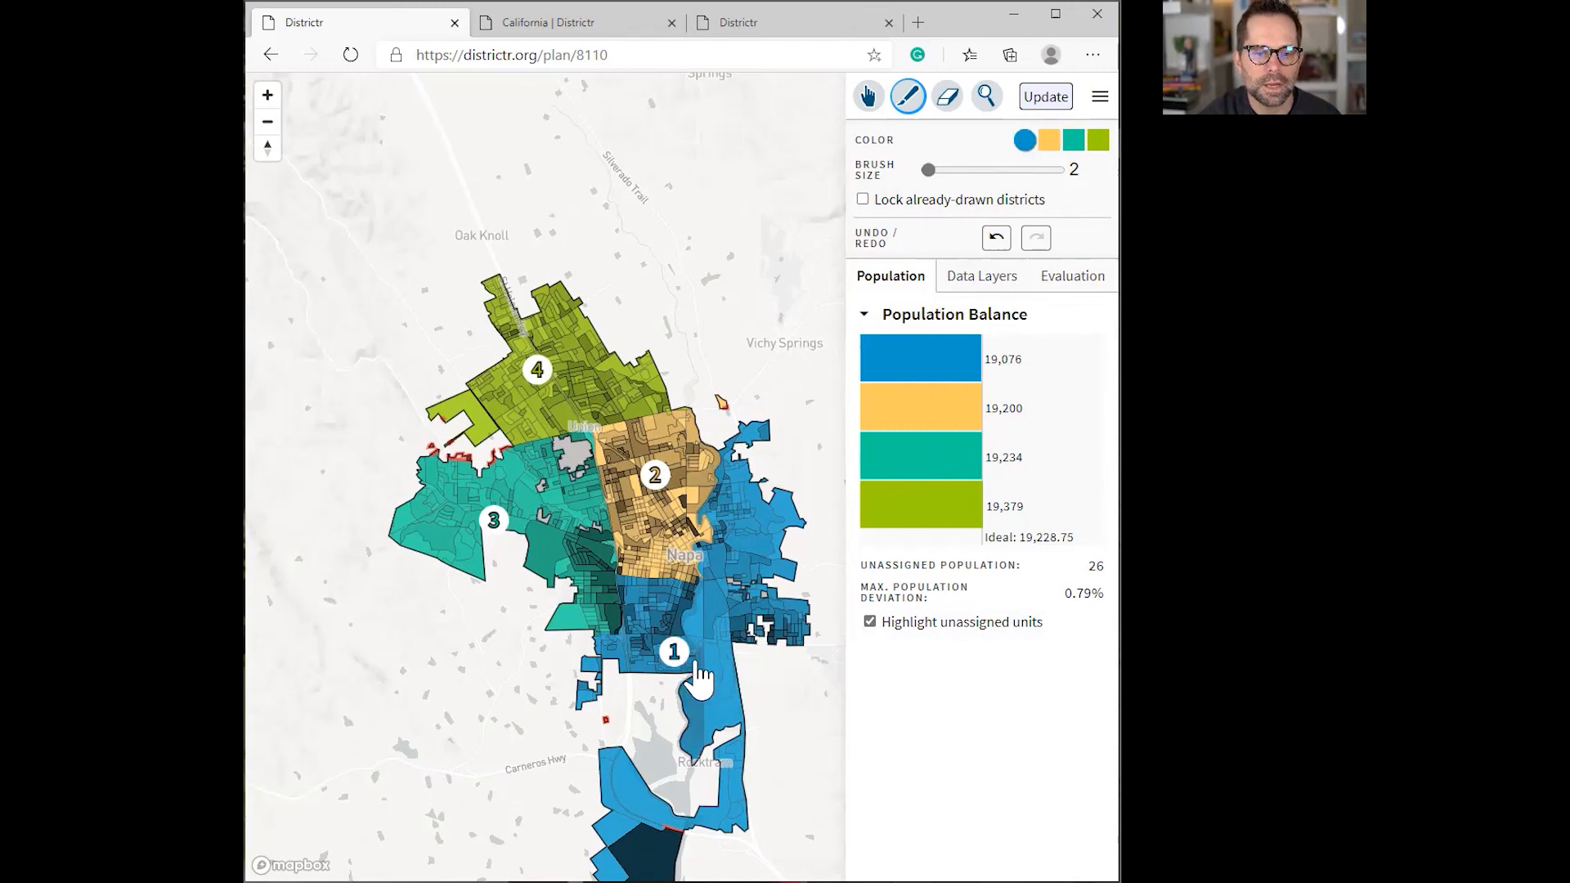
click(605, 720)
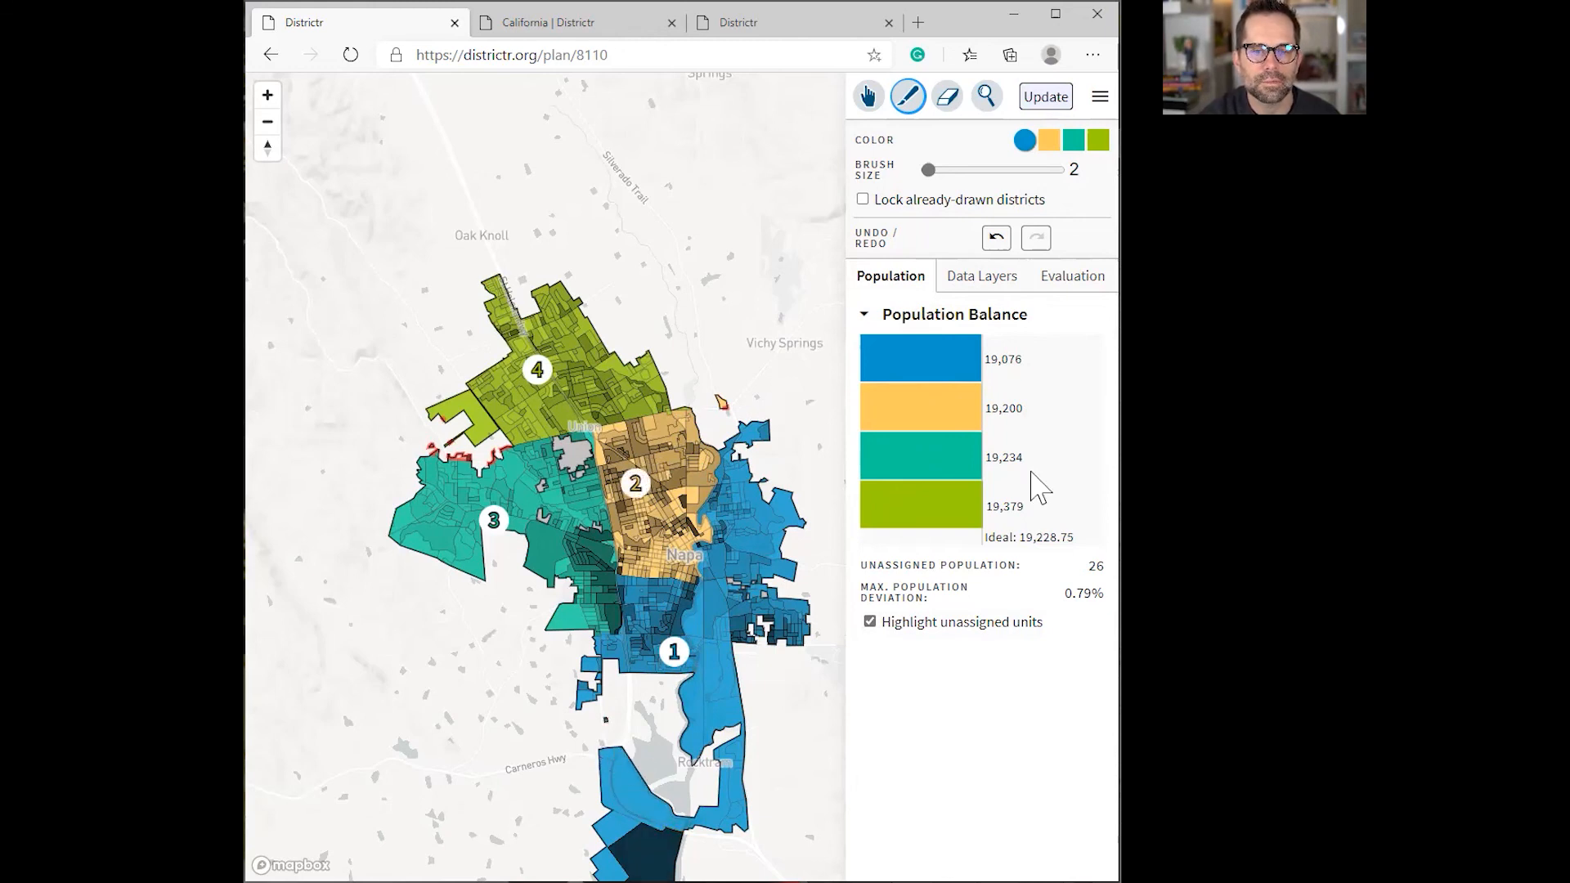
click(1074, 147)
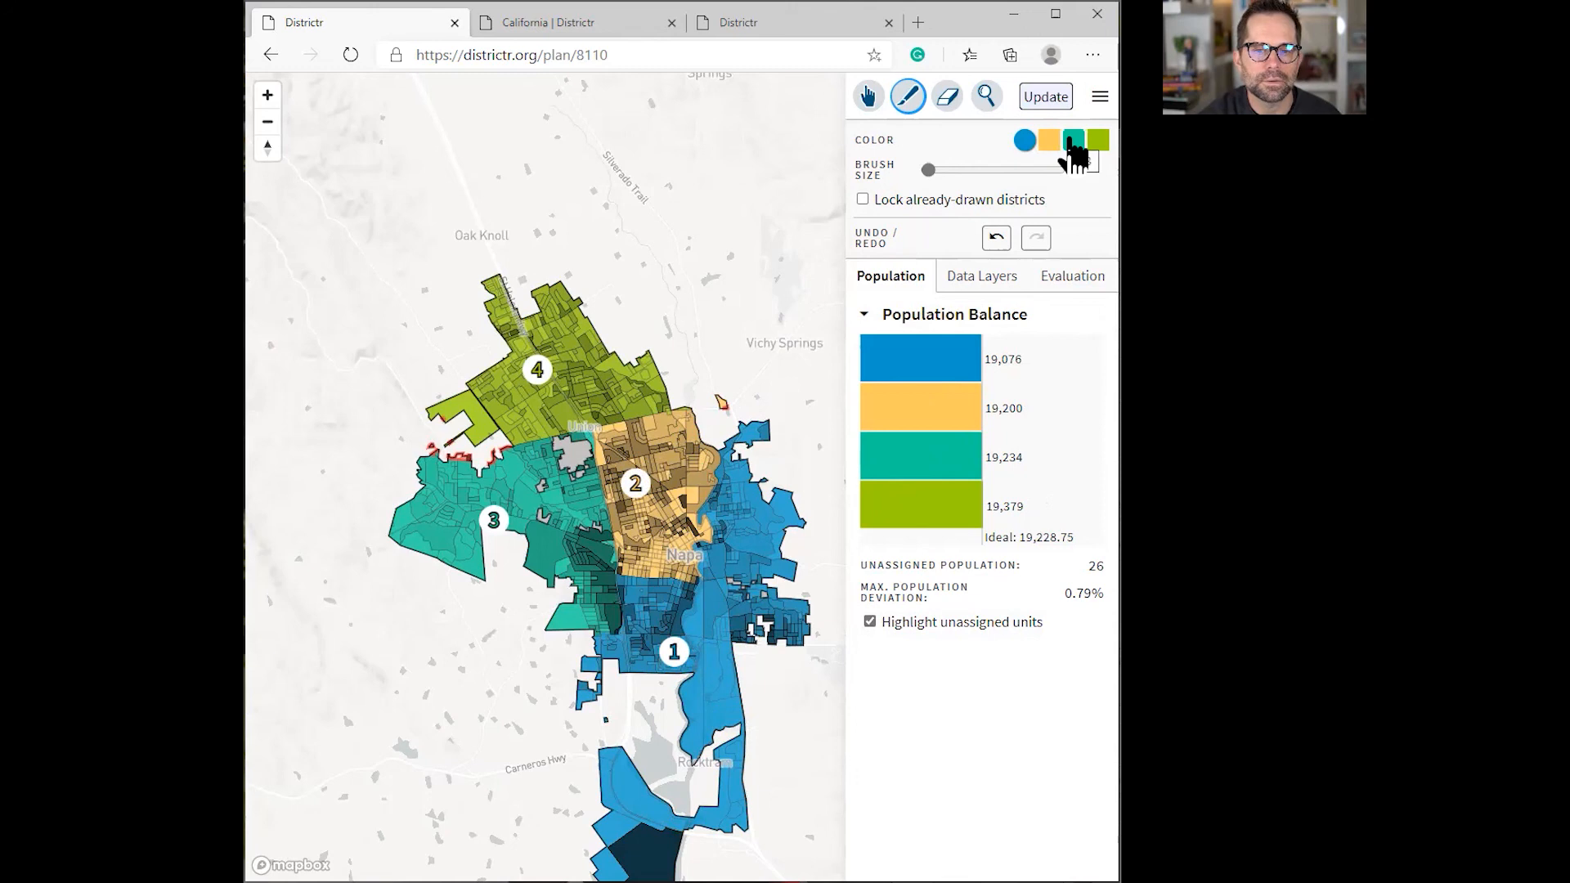
mouse_move(508, 474)
mouse_down()
mouse_move(458, 478)
mouse_move(431, 460)
mouse_up()
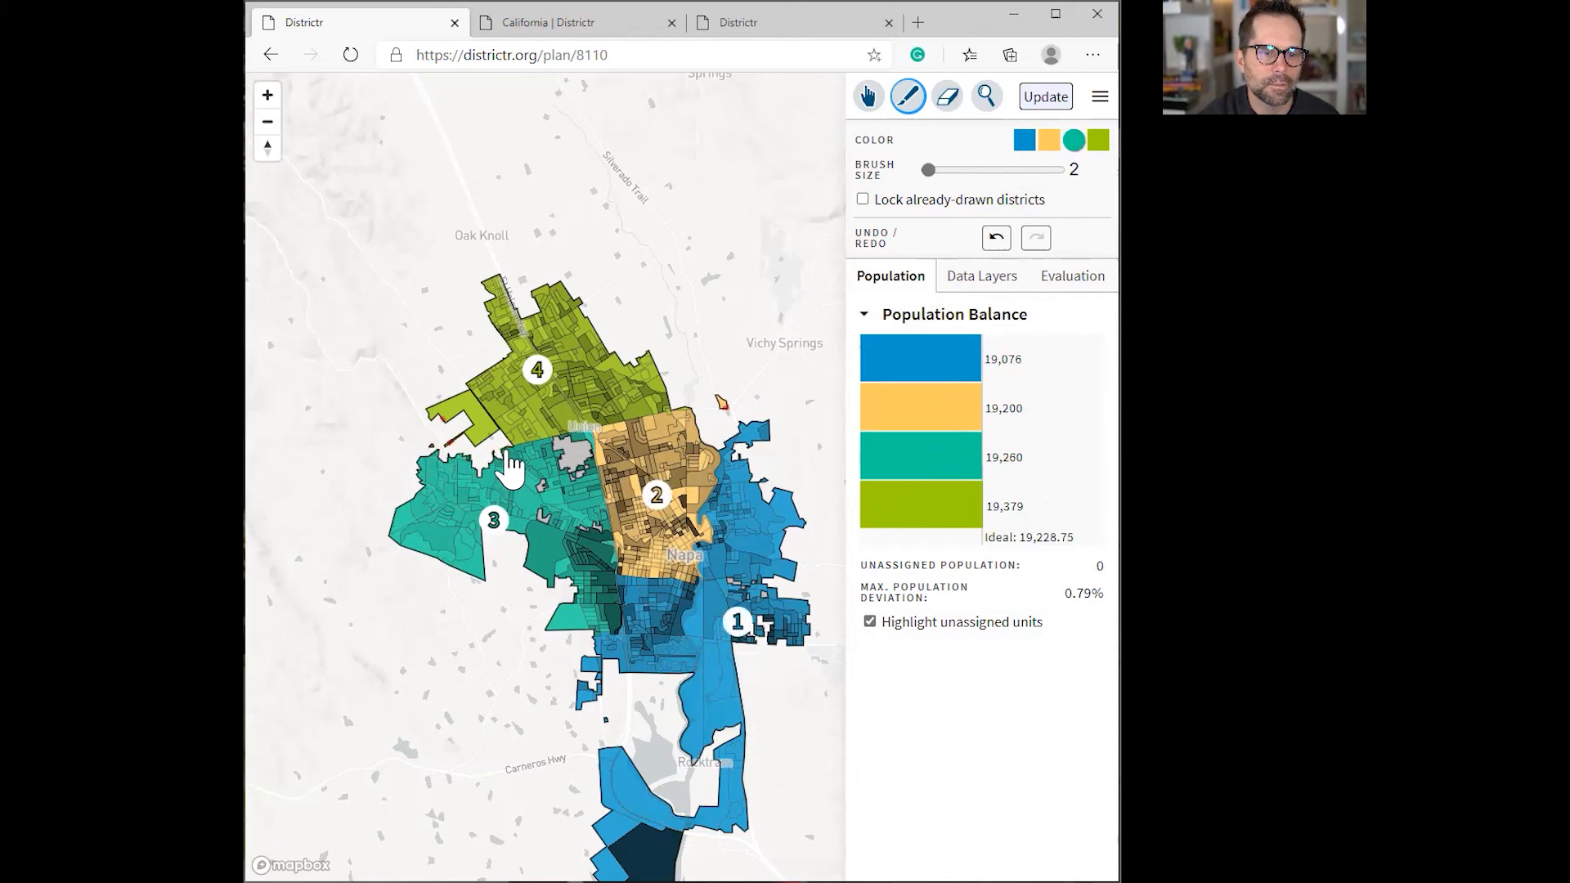
Step: Paint the detached northeastern unit as district 2, assign the highlighted slivers at district 4's southwestern edge to district 4, and save the update
click(1049, 140)
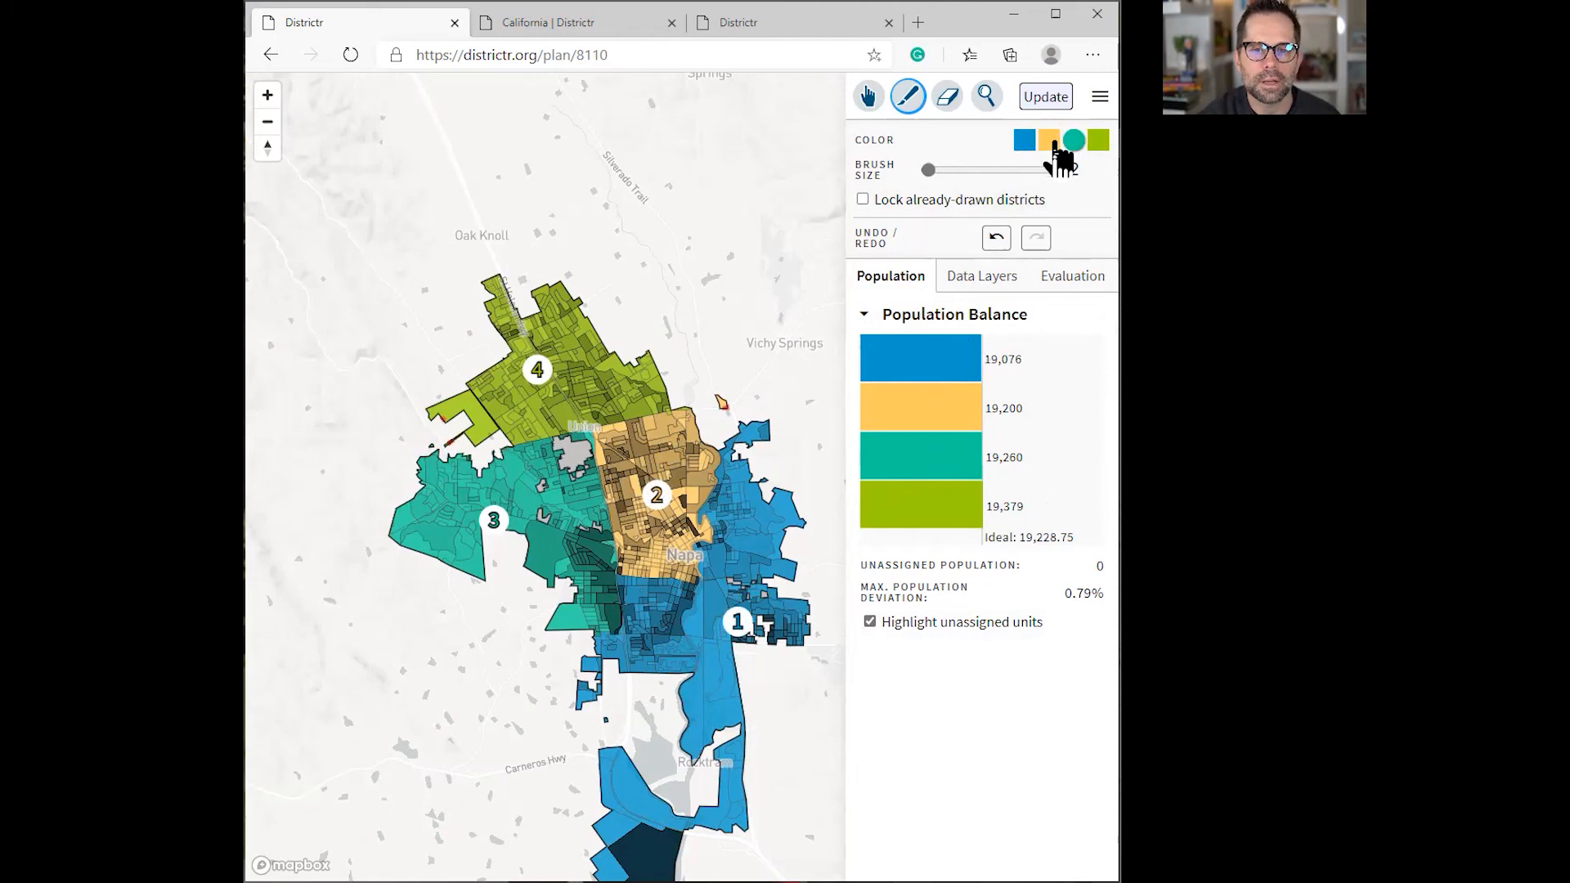
click(722, 405)
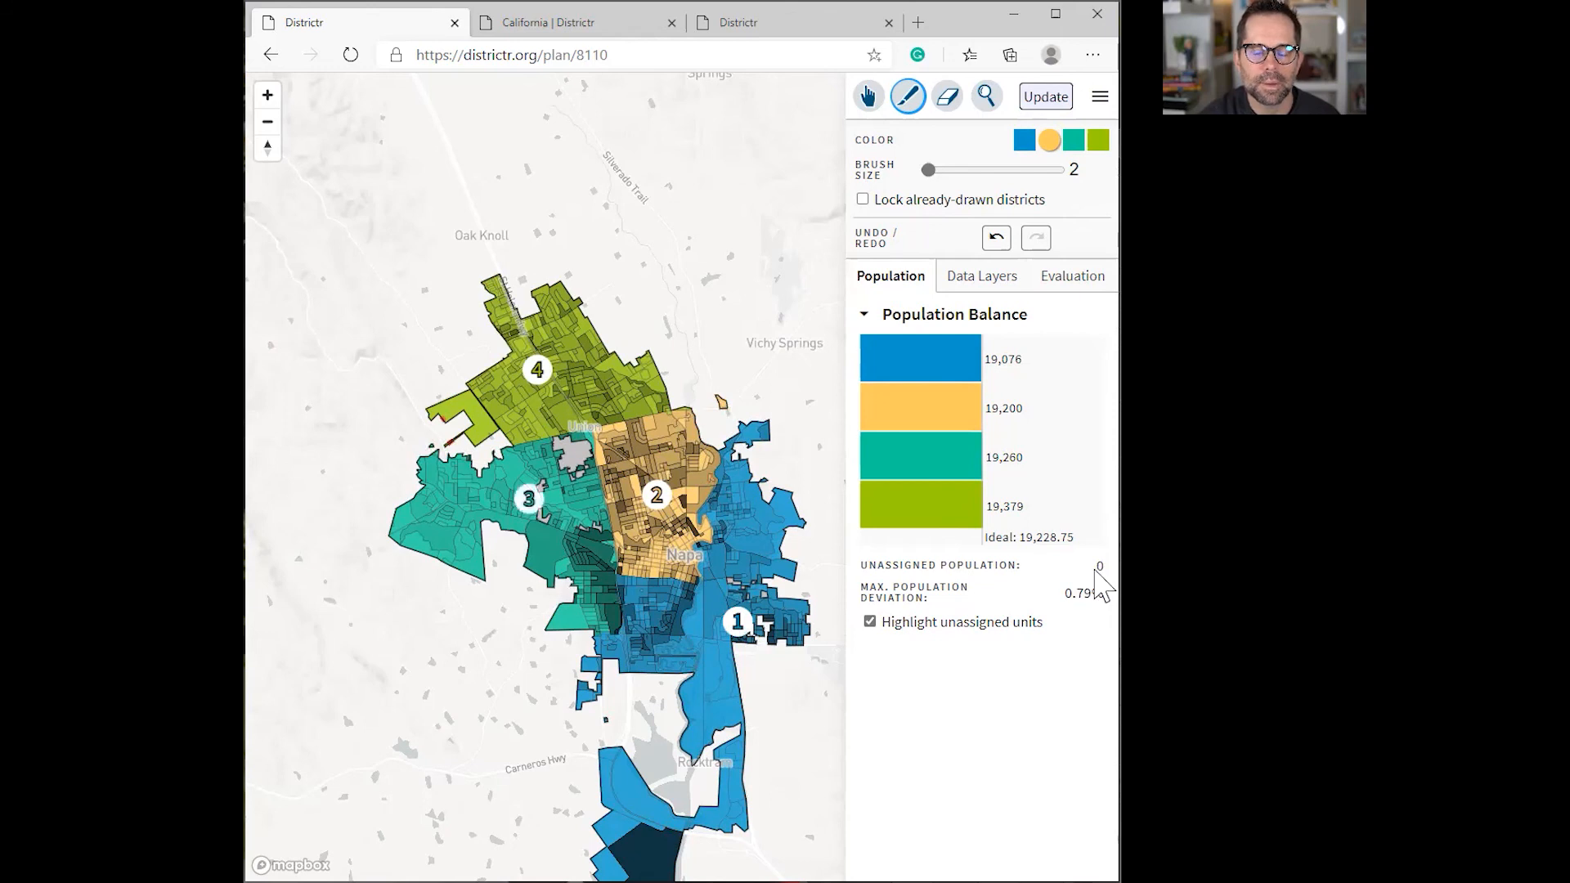
click(1098, 140)
click(442, 419)
click(449, 440)
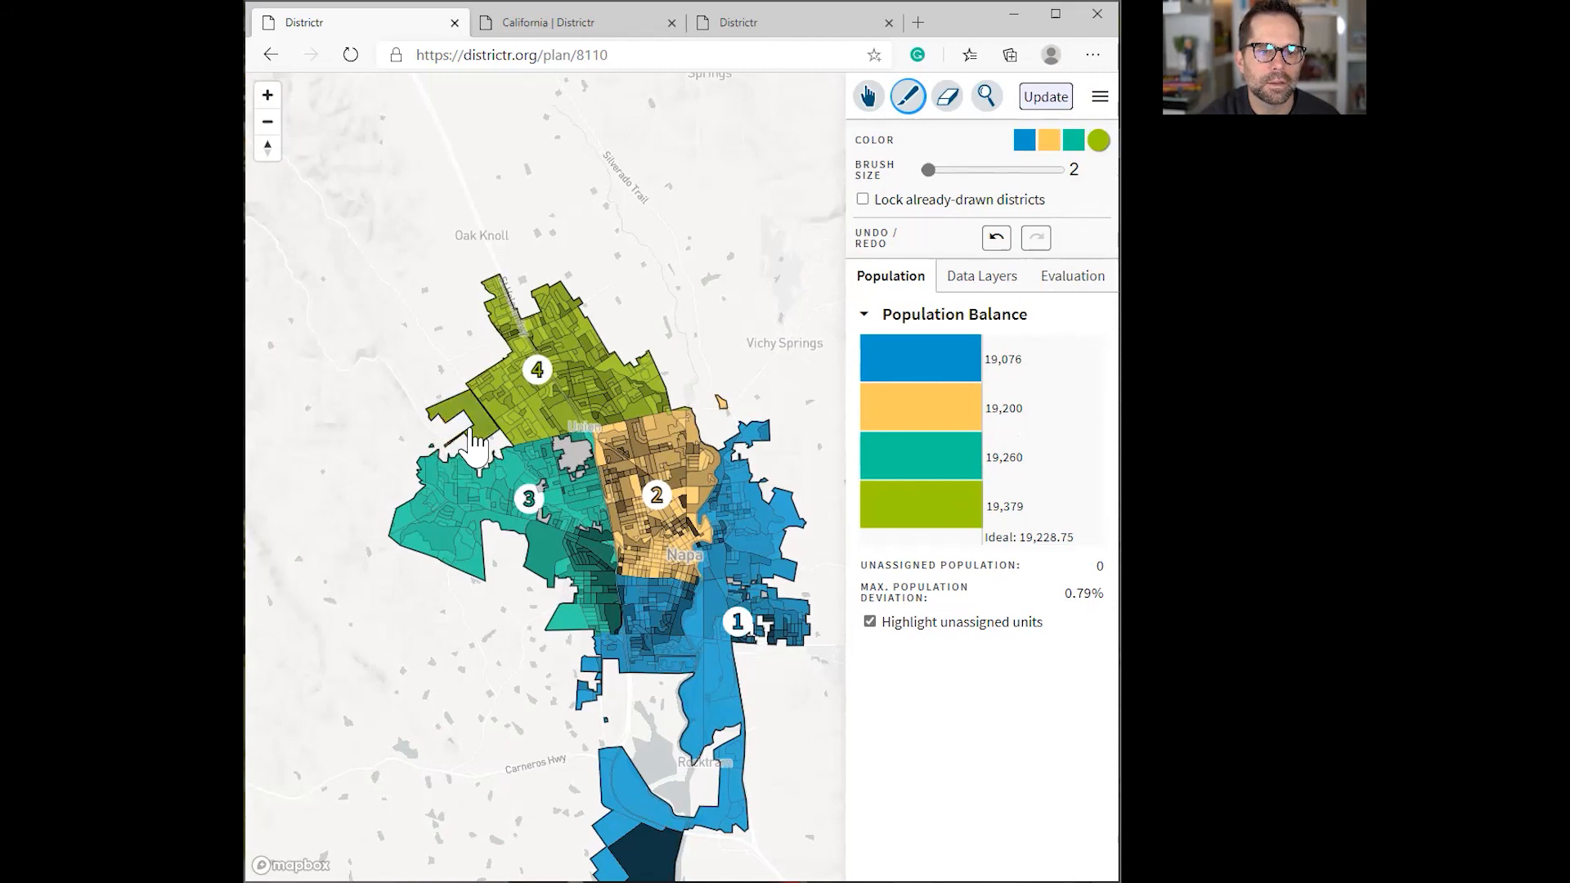
click(1052, 100)
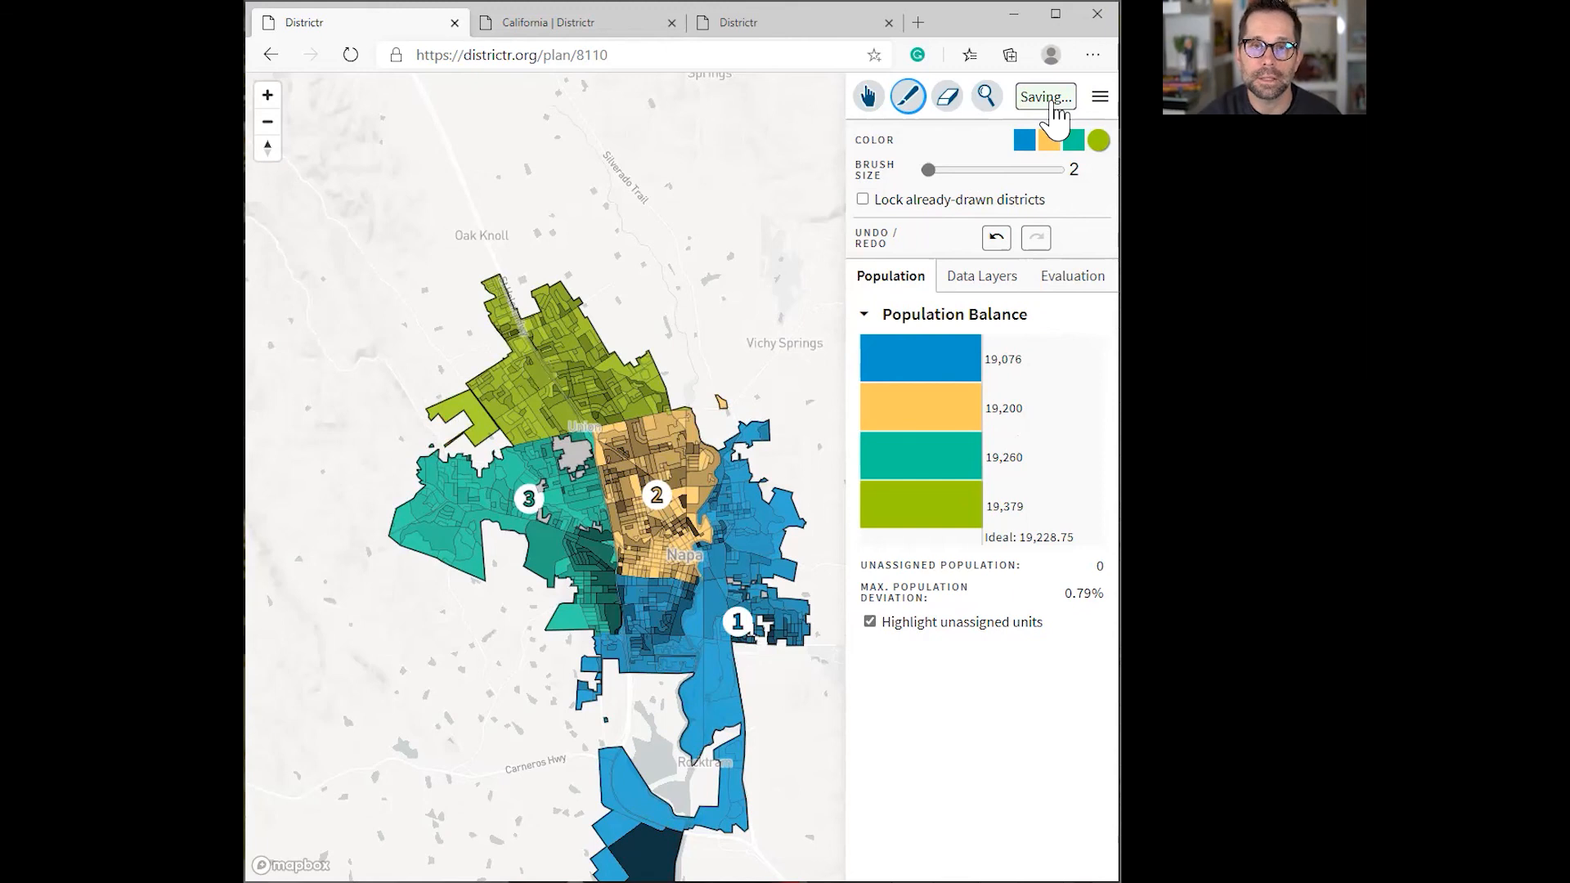